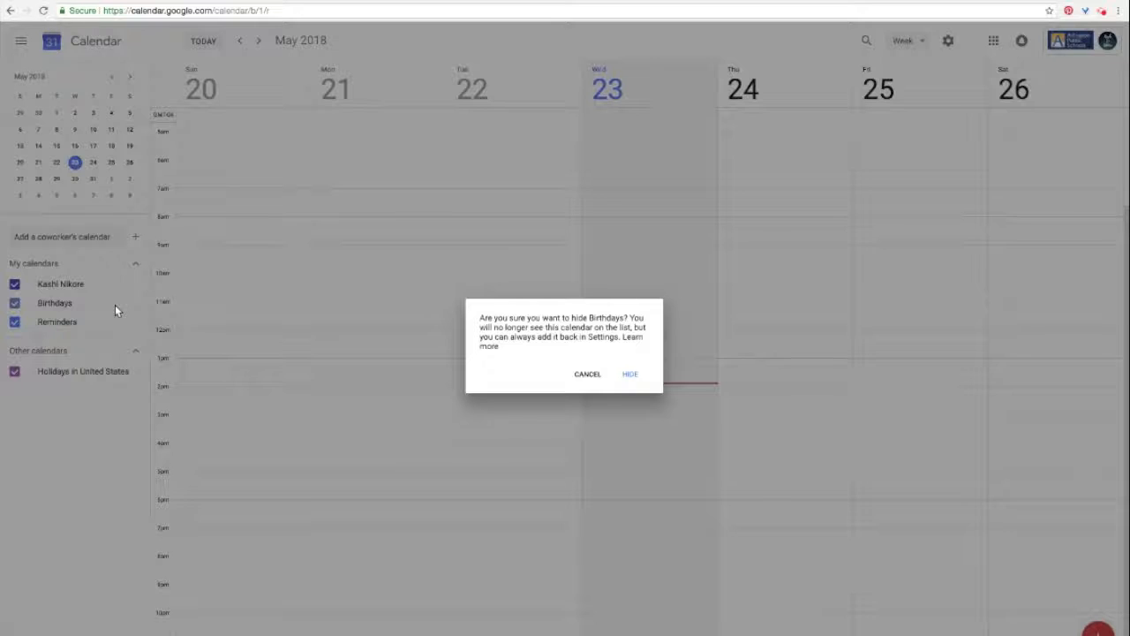
Step: Confirm hiding the Birthdays calendar from the calendar list
{"action": "left_click", "coordinate": [631, 376]}
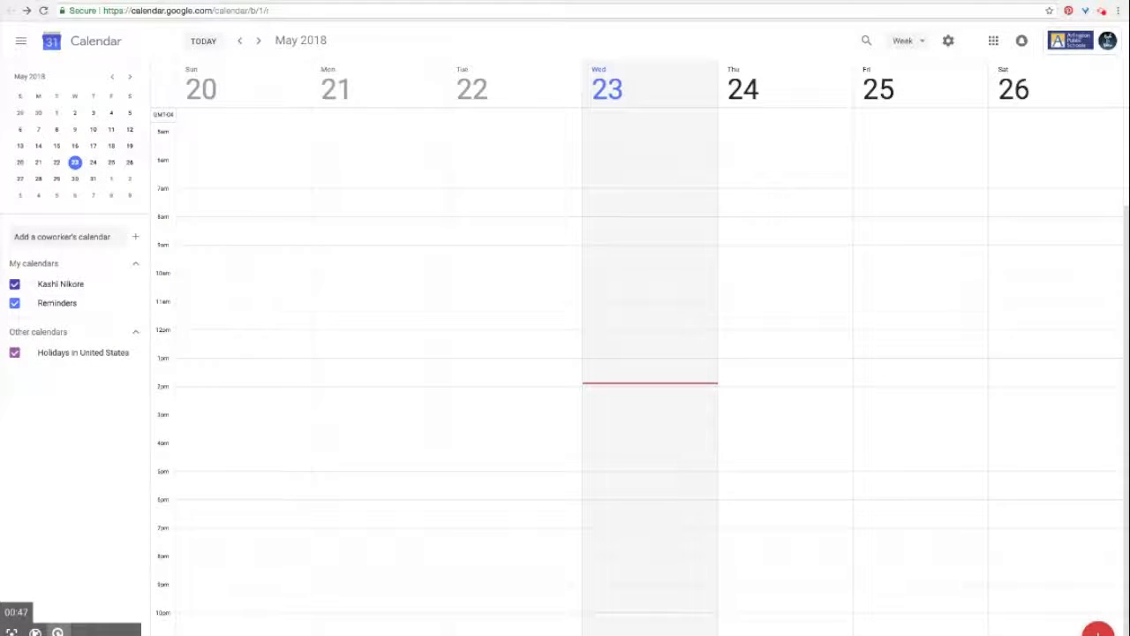
Step: Start a new calendar and name it History/Social Studies
{"action": "left_click", "coordinate": [135, 237]}
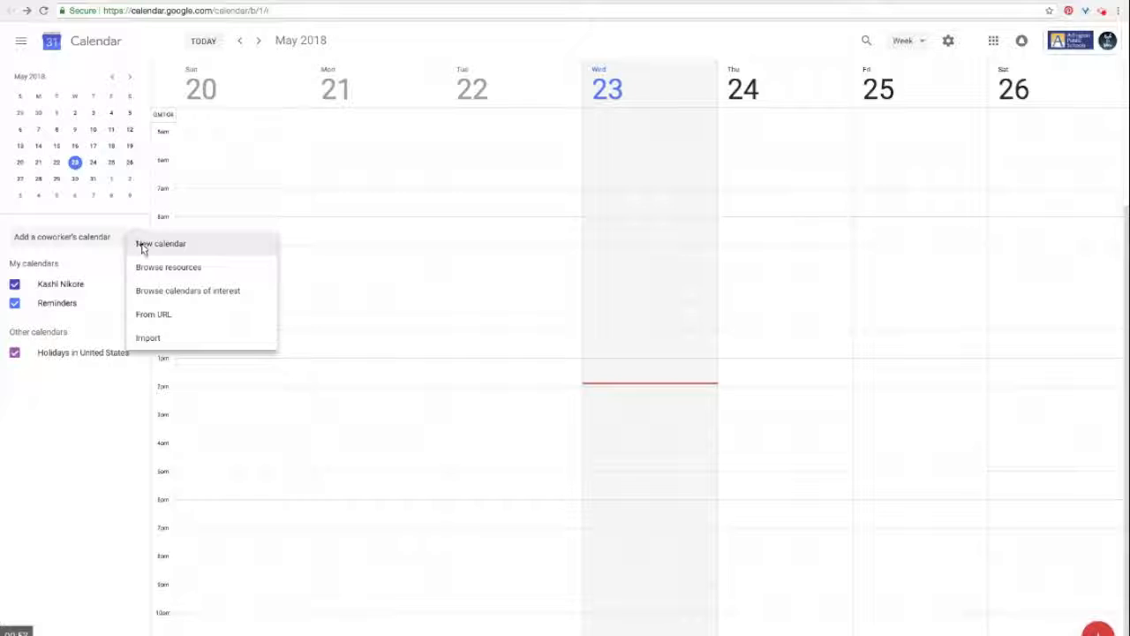
{"action": "left_click", "coordinate": [143, 247]}
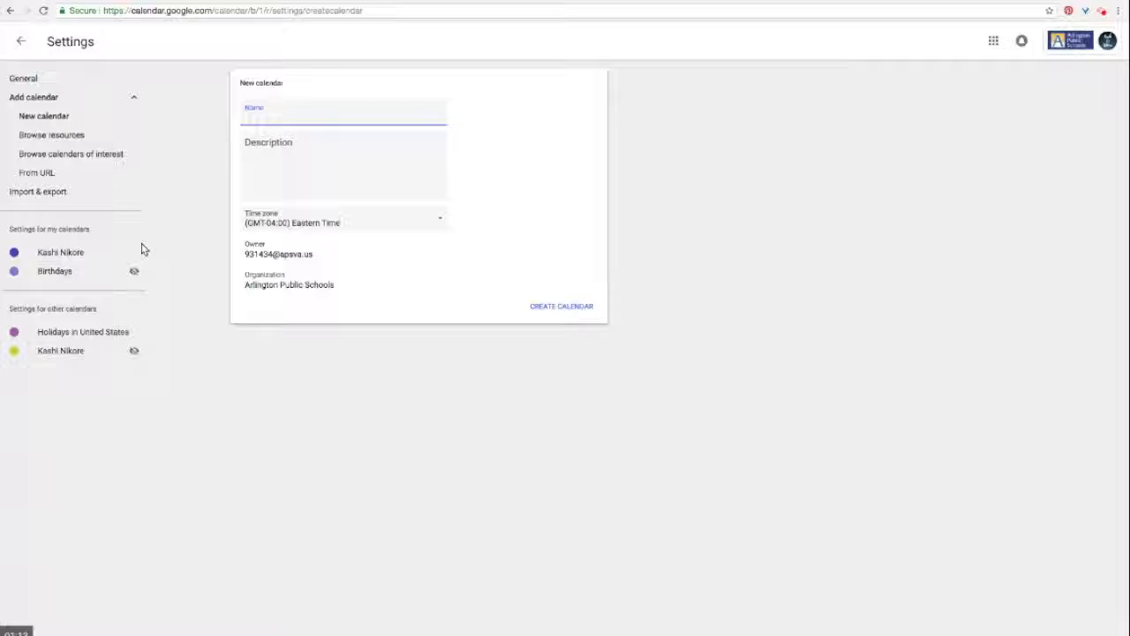
{"action": "type", "text": "istory/Social Studies"}
Step: Begin the calendar's description with the lines "9: World History Intensified" and "10: AP Government"
{"action": "left_click", "coordinate": [318, 142]}
{"action": "type", "text": "9: "}
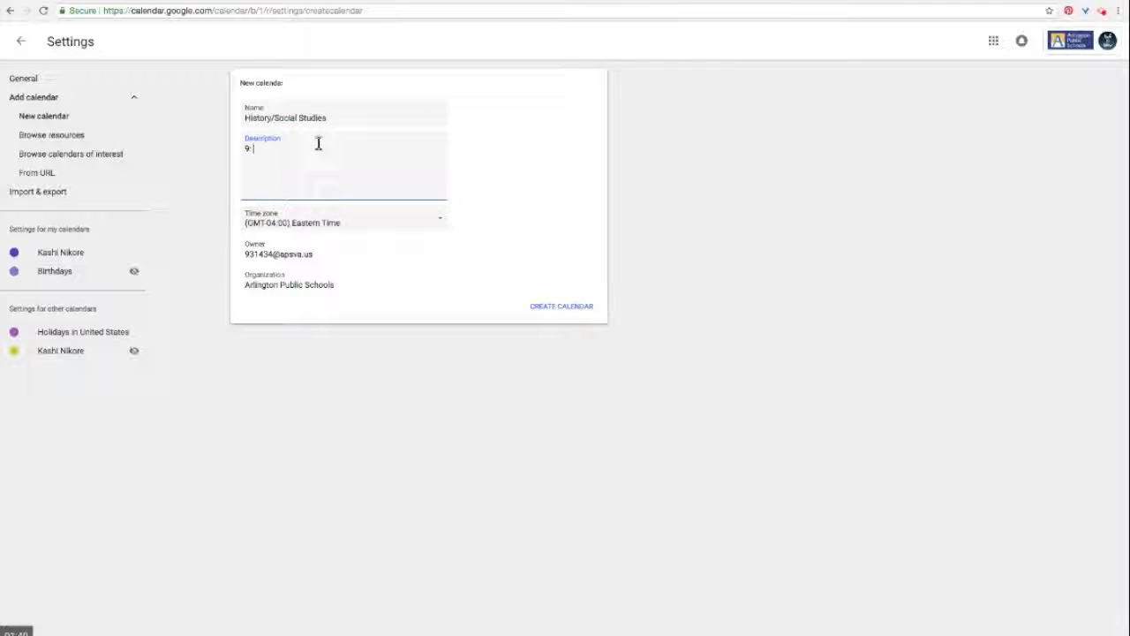
{"action": "type", "text": "World History Intensified"}
{"action": "key", "text": "Return"}
{"action": "type", "text": "10: AP Go"}
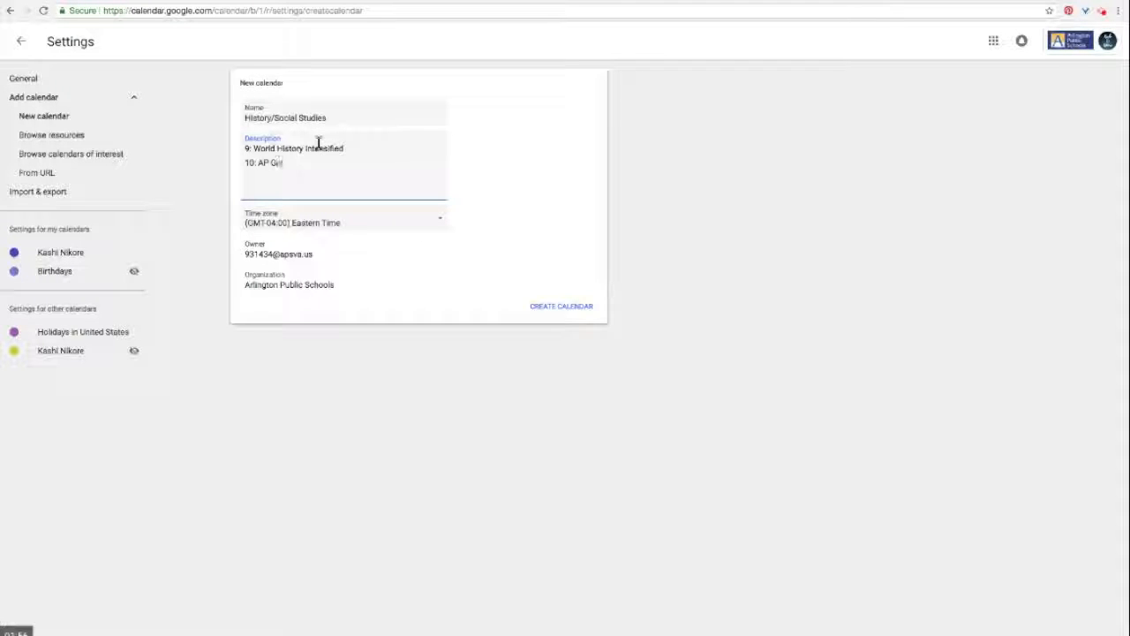
{"action": "type", "text": "vernment"}
{"action": "key", "text": "Return"}
Step: Add "11: IB History of the Americas HL Part 1" and "12: IB Topics in the 20th Century HL Part 2" to the description and create the calendar
{"action": "type", "text": "11: IB History of the"}
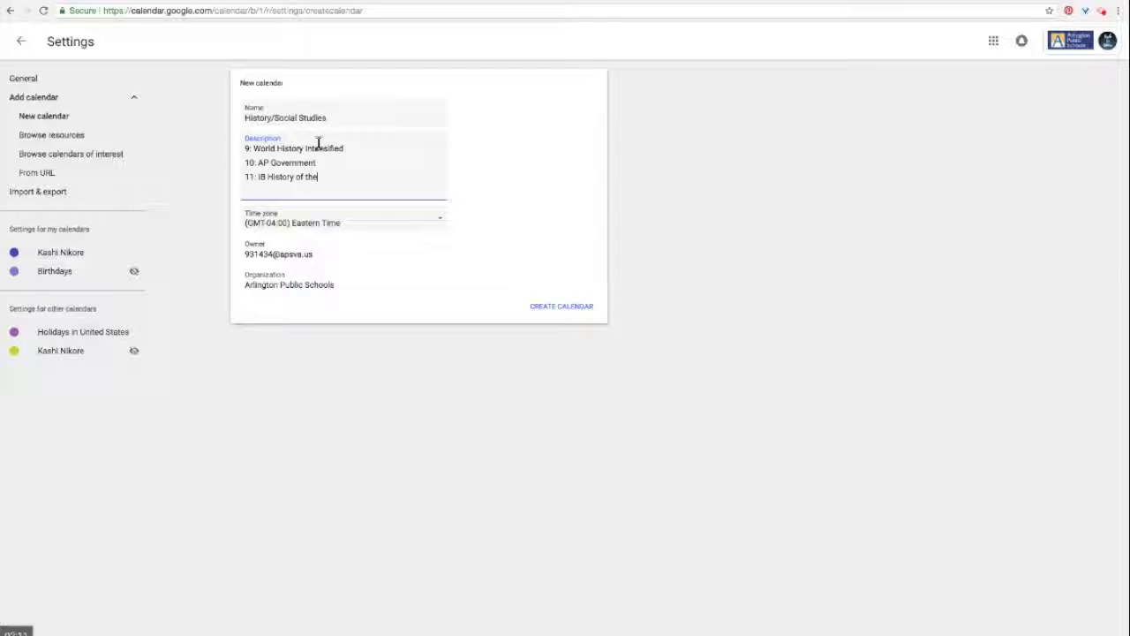
{"action": "type", "text": " American"}
{"action": "type", "text": "s HL Part"}
{"action": "type", "text": "12"}
{"action": "type", "text": ": IB Topics"}
{"action": "type", "text": " in the 20th"}
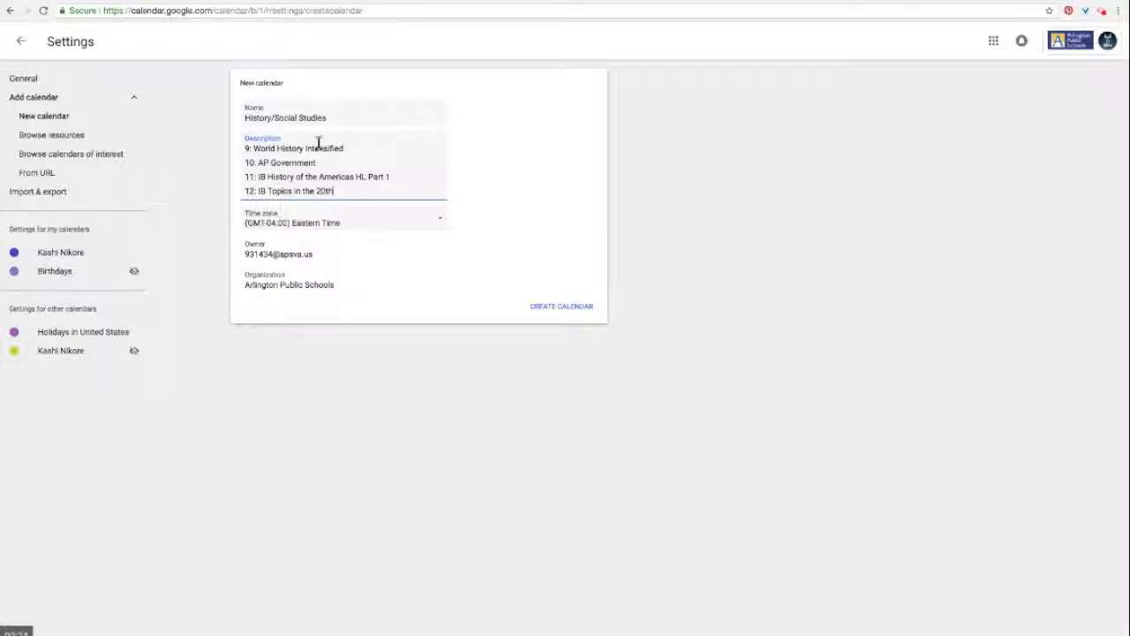
{"action": "type", "text": " Century HL Part 2"}
{"action": "left_click", "coordinate": [563, 309]}
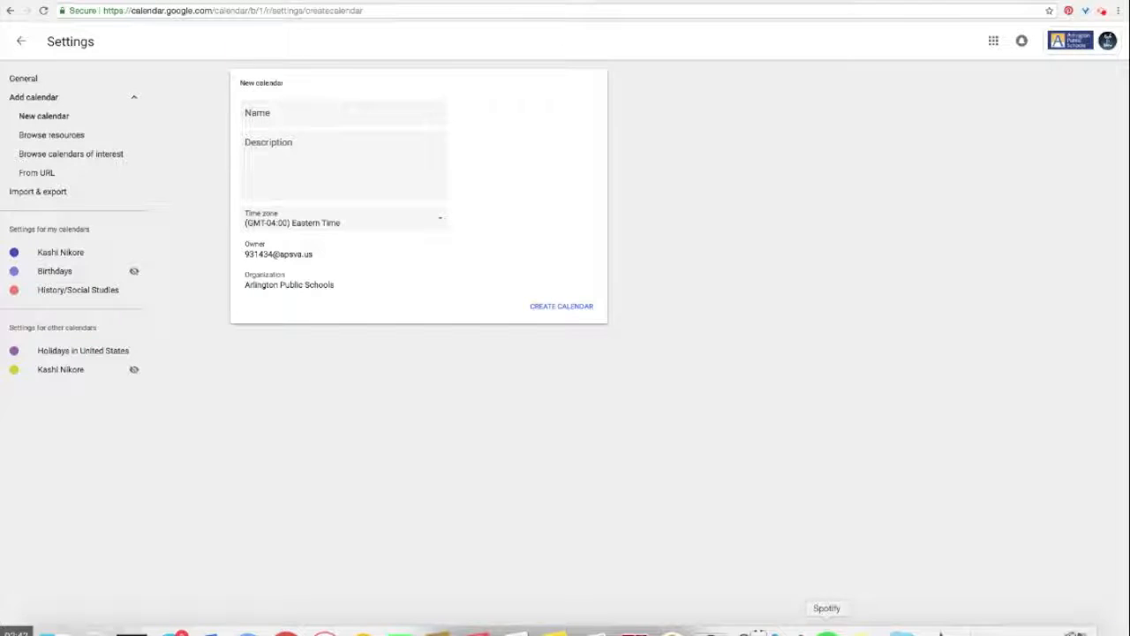
Step: Look through the History/Social Studies calendar's permission, notification and integration settings, and return to the week view
{"action": "left_click", "coordinate": [691, 632]}
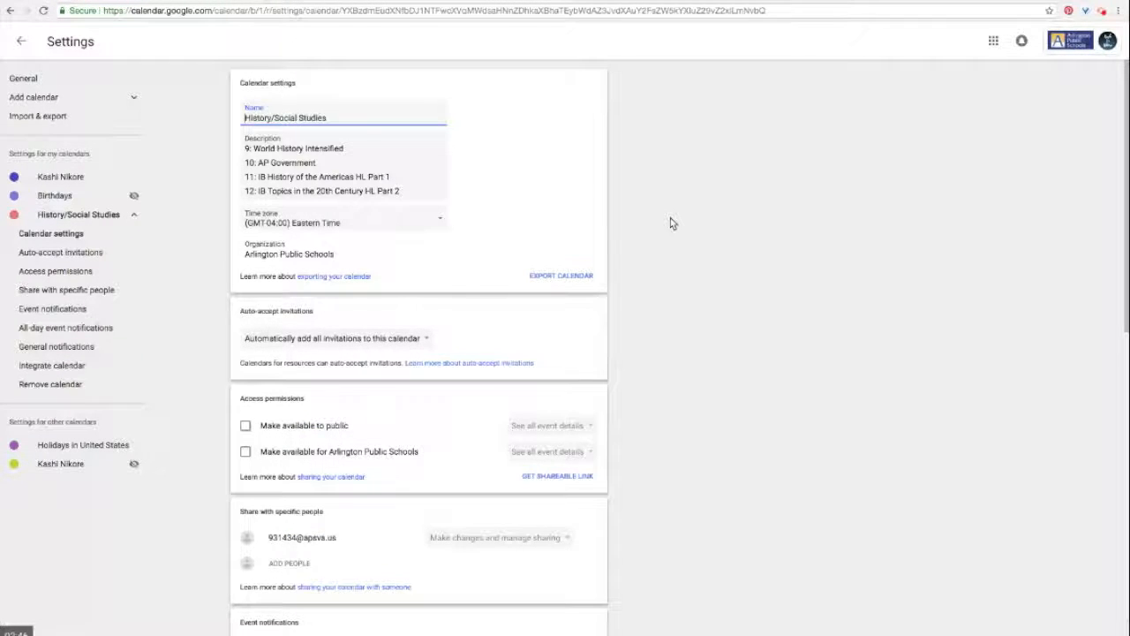
{"action": "scroll", "coordinate": [671, 221], "scroll_direction": "down", "scroll_amount": 1}
{"action": "scroll", "coordinate": [644, 217], "scroll_direction": "down", "scroll_amount": 5}
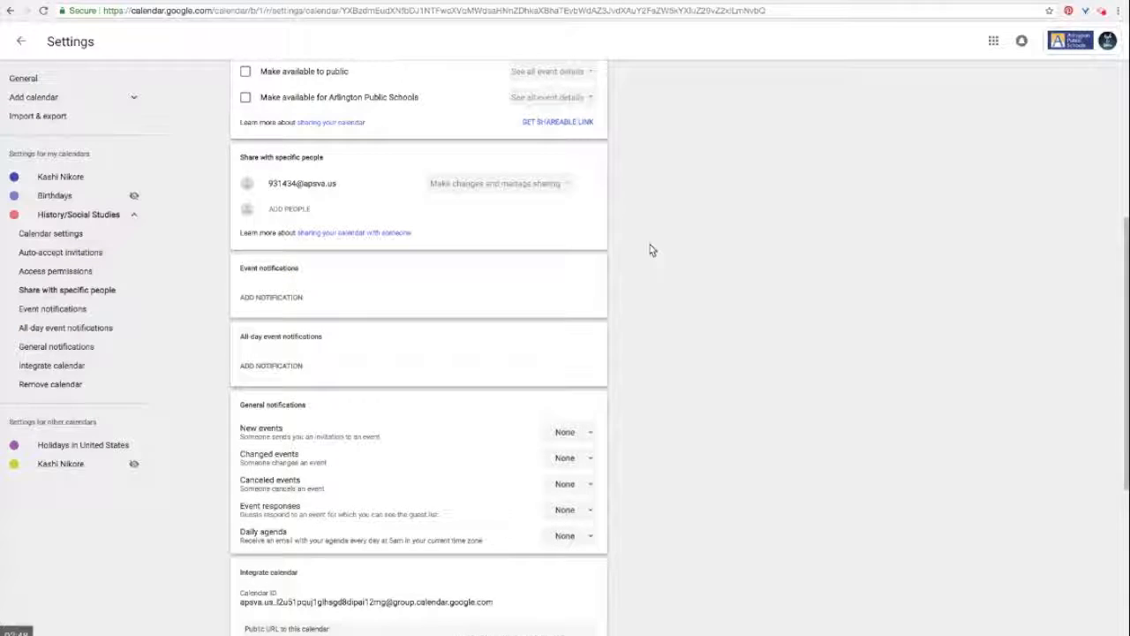
{"action": "scroll", "coordinate": [650, 251], "scroll_direction": "down", "scroll_amount": 5}
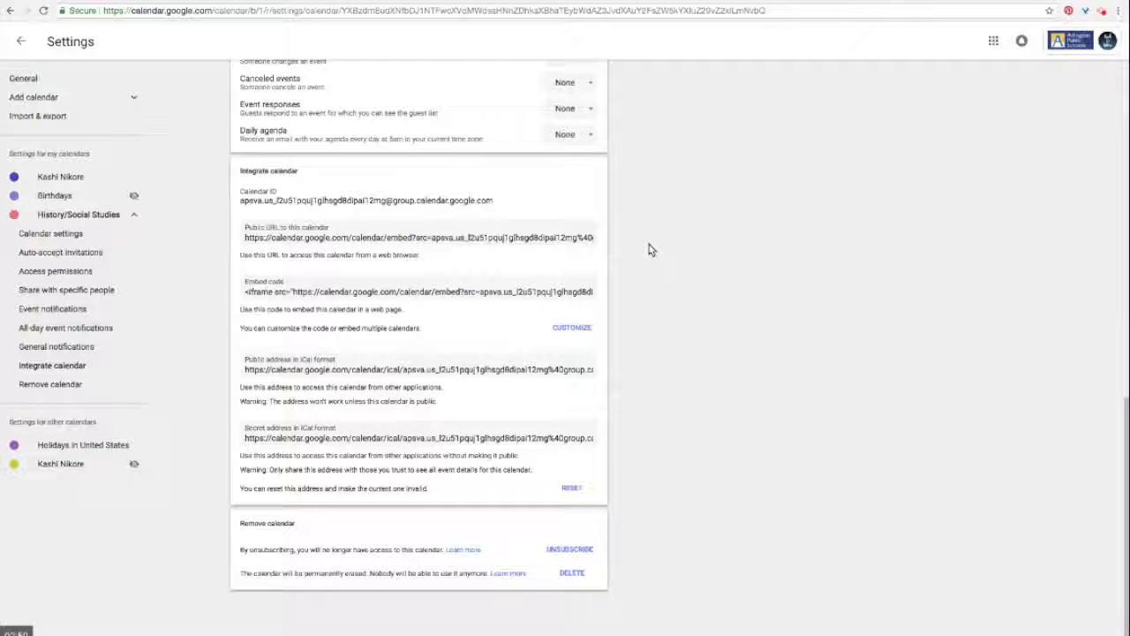
{"action": "scroll", "coordinate": [648, 249], "scroll_direction": "up", "scroll_amount": 3}
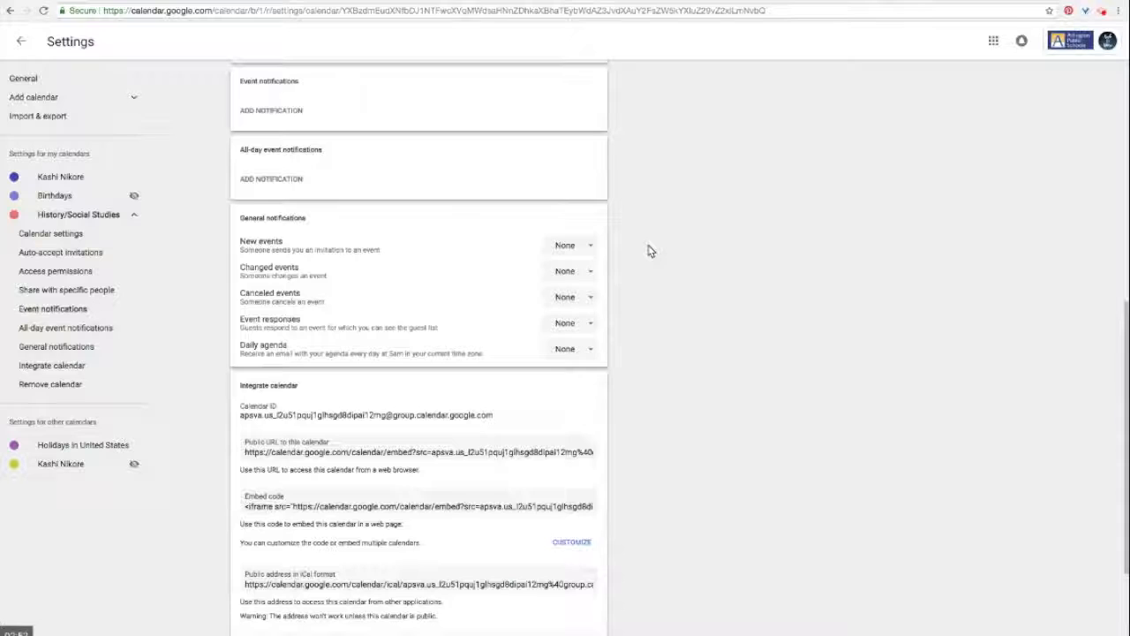
{"action": "scroll", "coordinate": [683, 336], "scroll_direction": "up", "scroll_amount": 10}
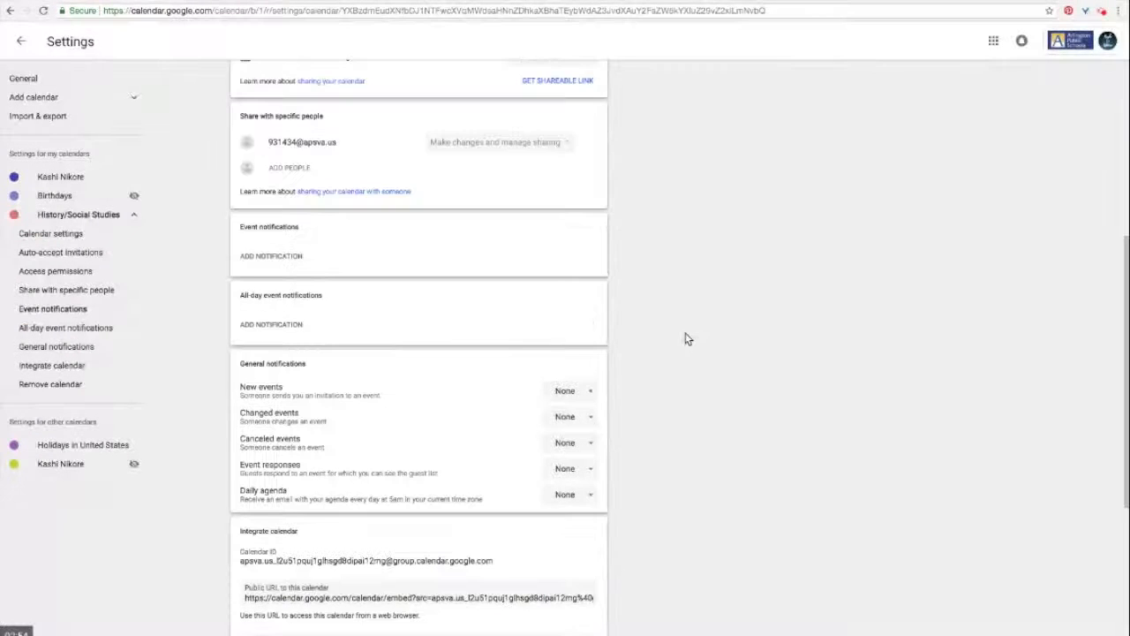
{"action": "left_click", "coordinate": [20, 41]}
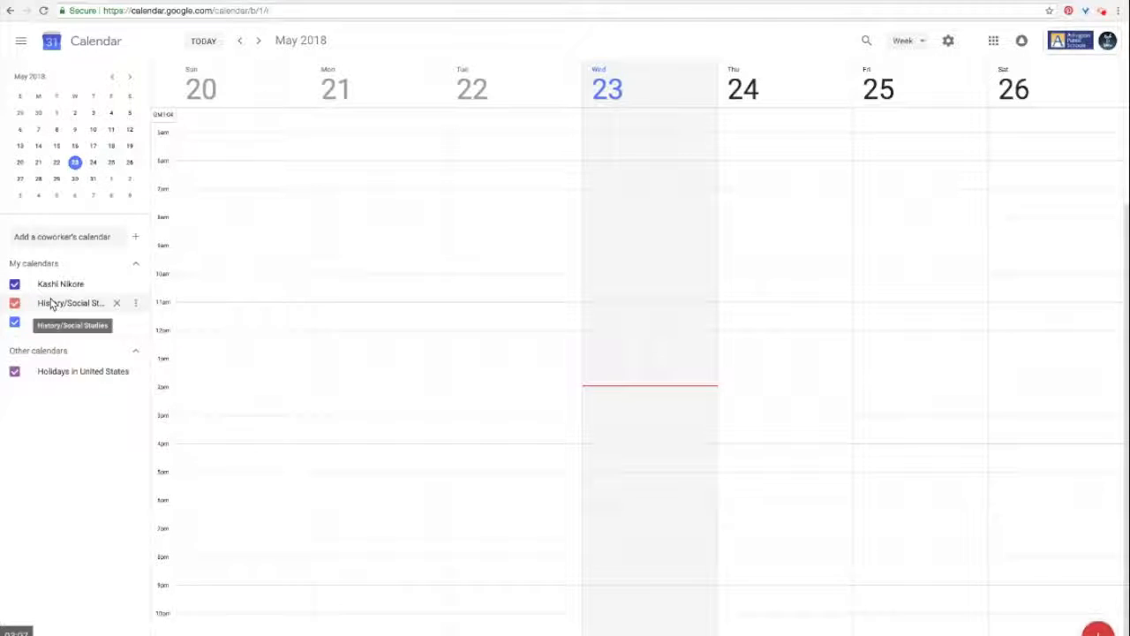
Step: Create a new calendar named English, leaving its description empty
{"action": "left_click", "coordinate": [135, 236]}
{"action": "left_click", "coordinate": [141, 244]}
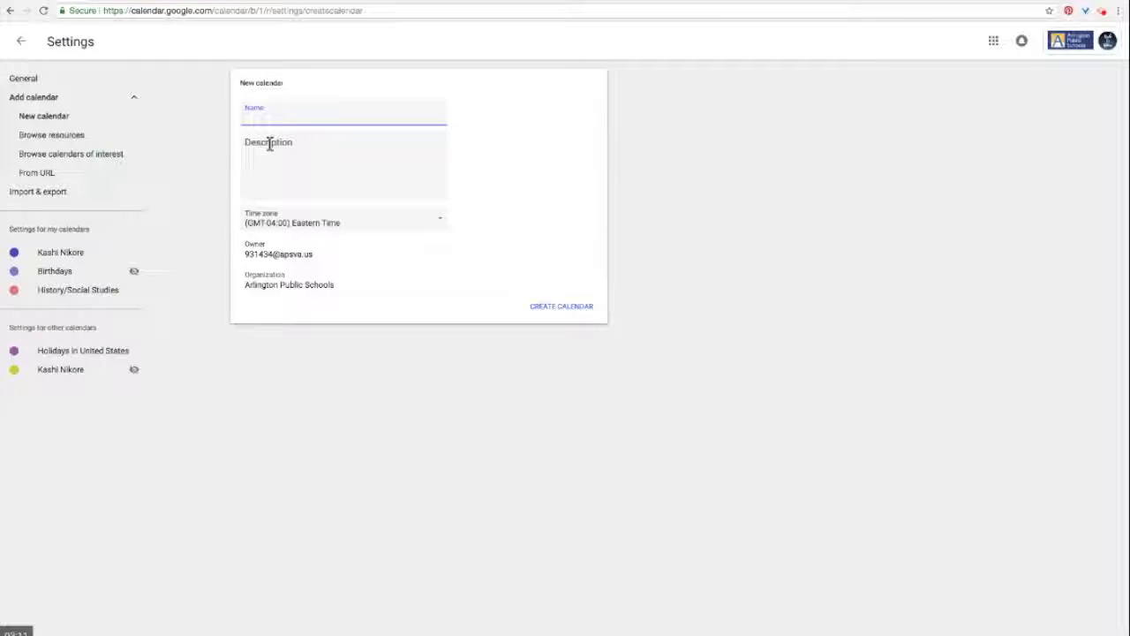
{"action": "type", "text": "English"}
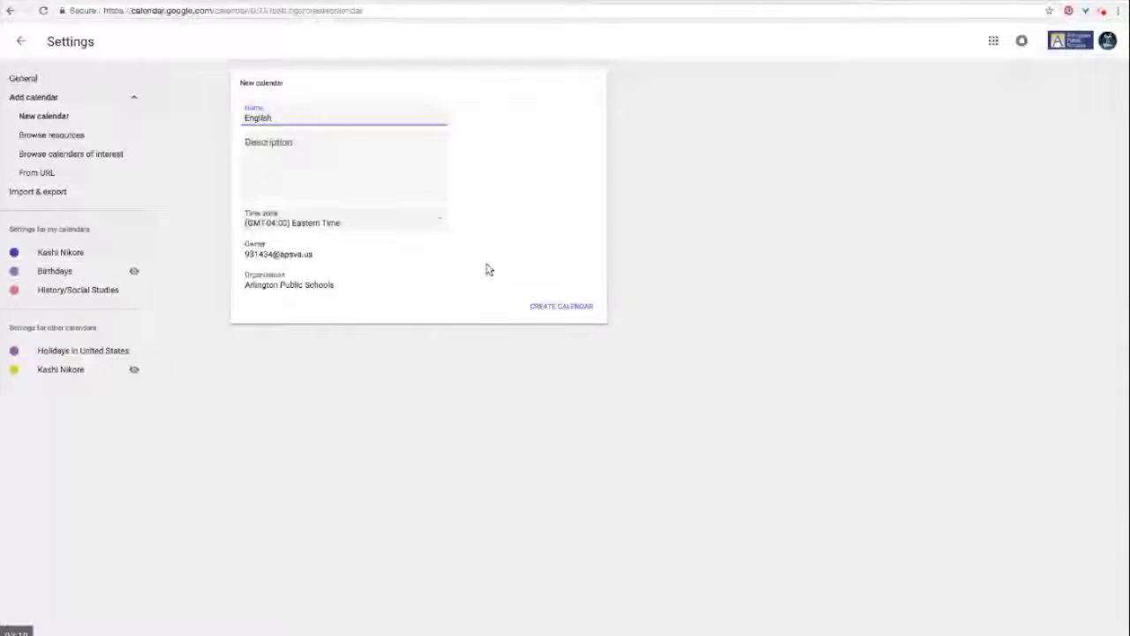
{"action": "left_click", "coordinate": [555, 308]}
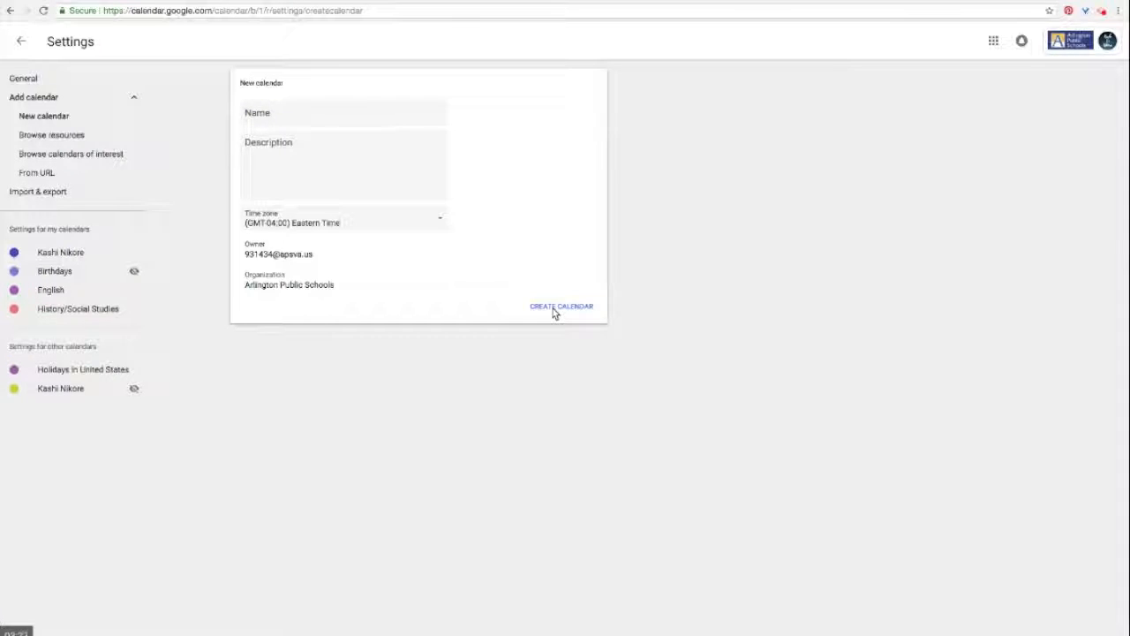
Step: Create two more calendars named Math and Psychology without descriptions
{"action": "left_click", "coordinate": [285, 112]}
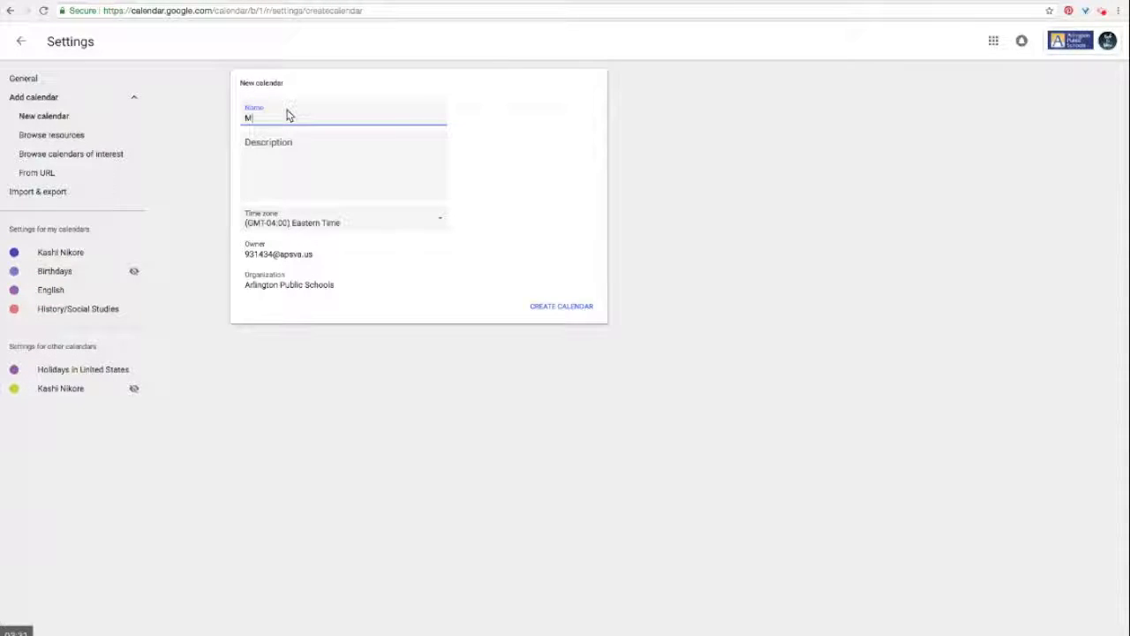
{"action": "left_click", "coordinate": [551, 308]}
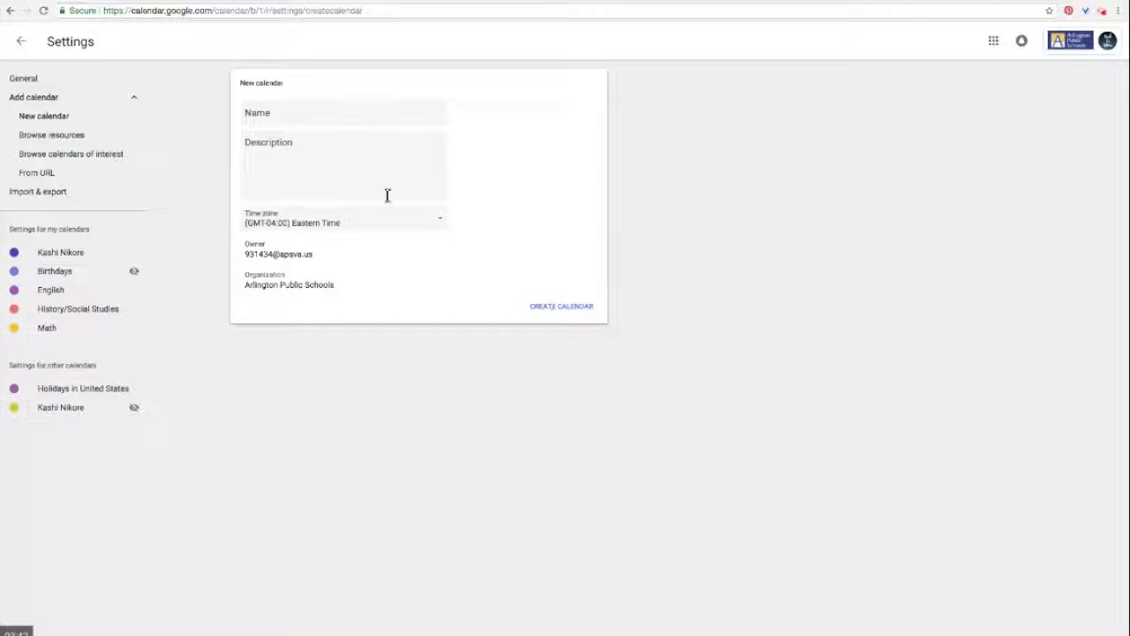
{"action": "left_click", "coordinate": [263, 112]}
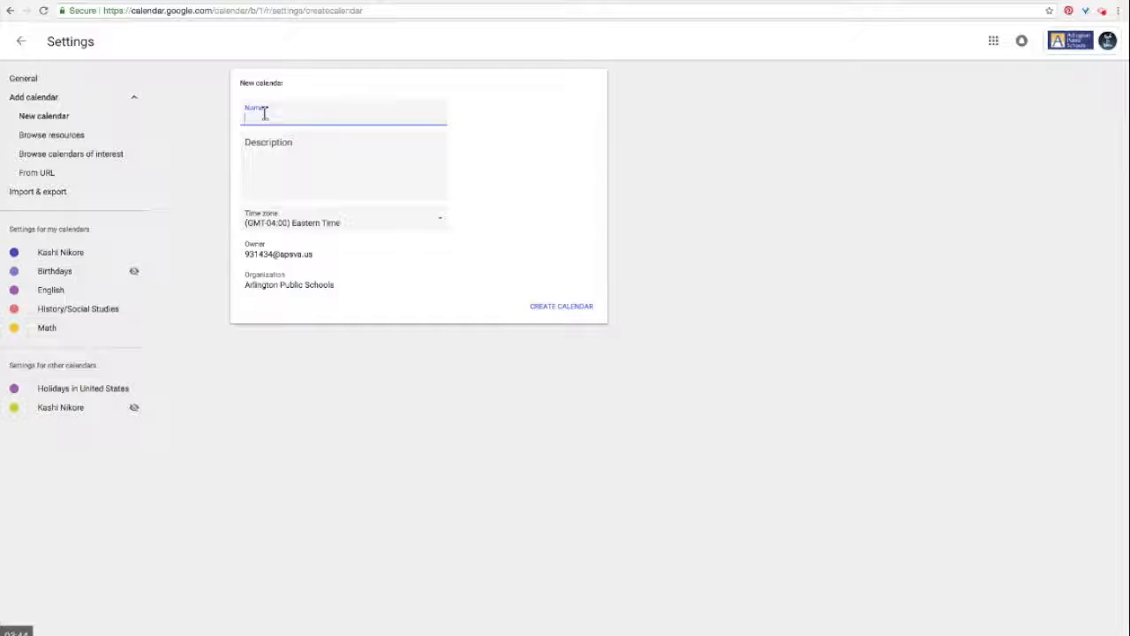
{"action": "type", "text": "Psychology"}
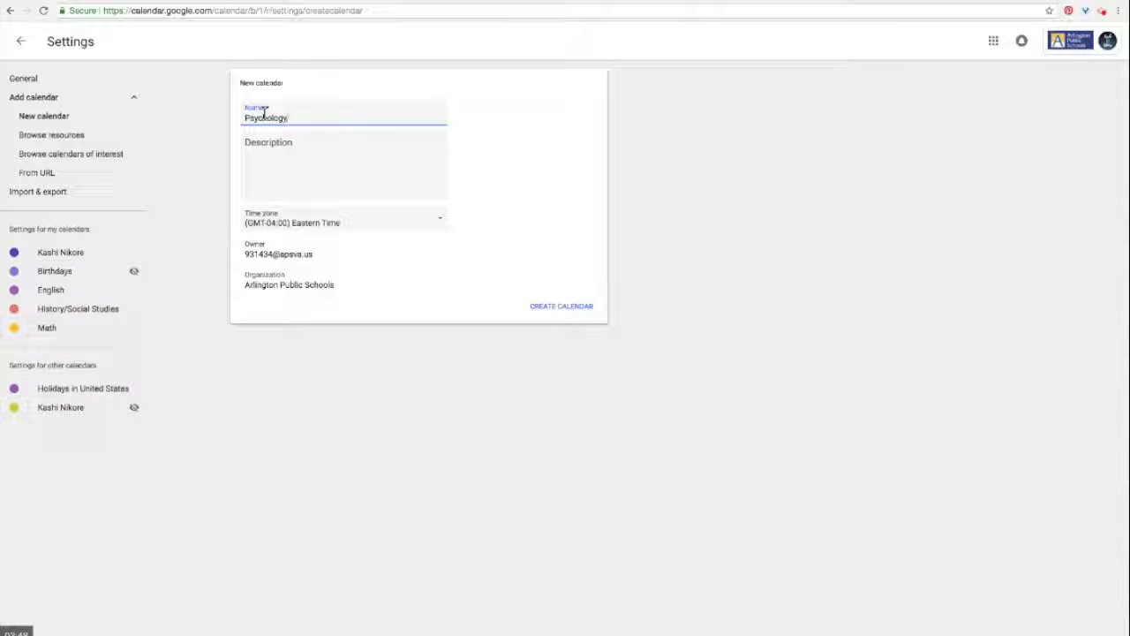
{"action": "left_click", "coordinate": [549, 305]}
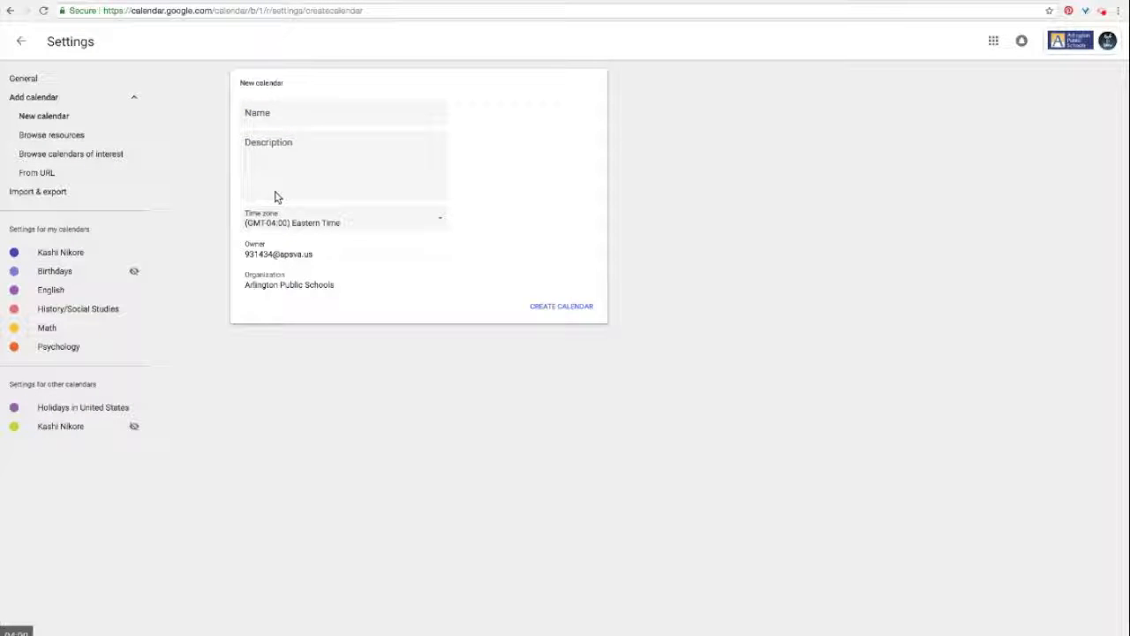
Step: Create two further calendars named Business and PE/Health without descriptions
{"action": "left_click", "coordinate": [274, 114]}
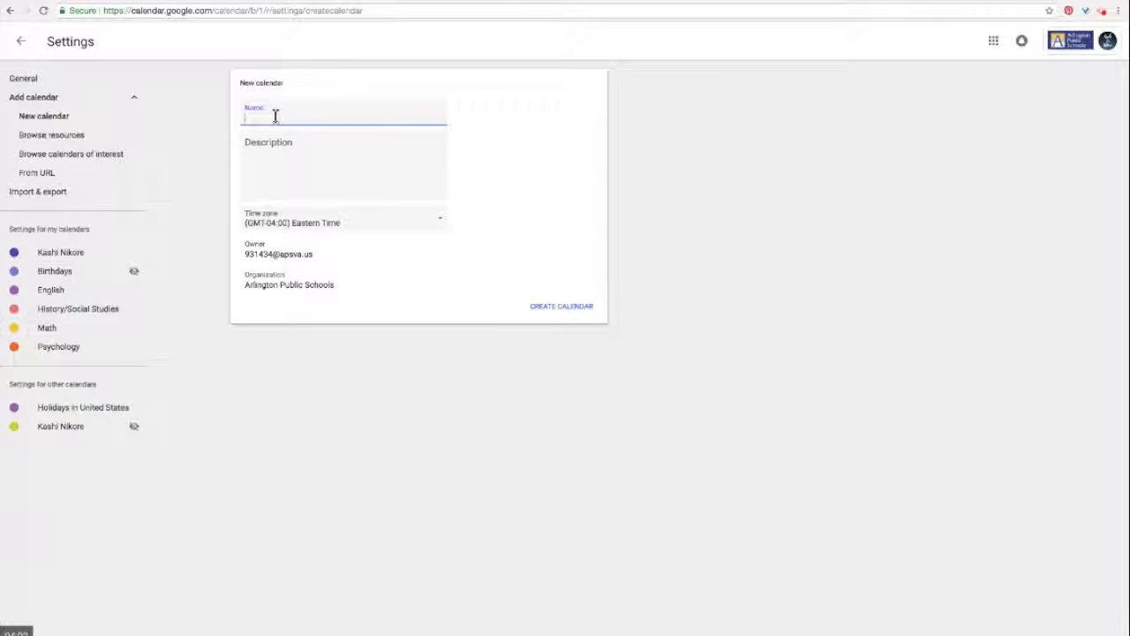
{"action": "type", "text": "Business"}
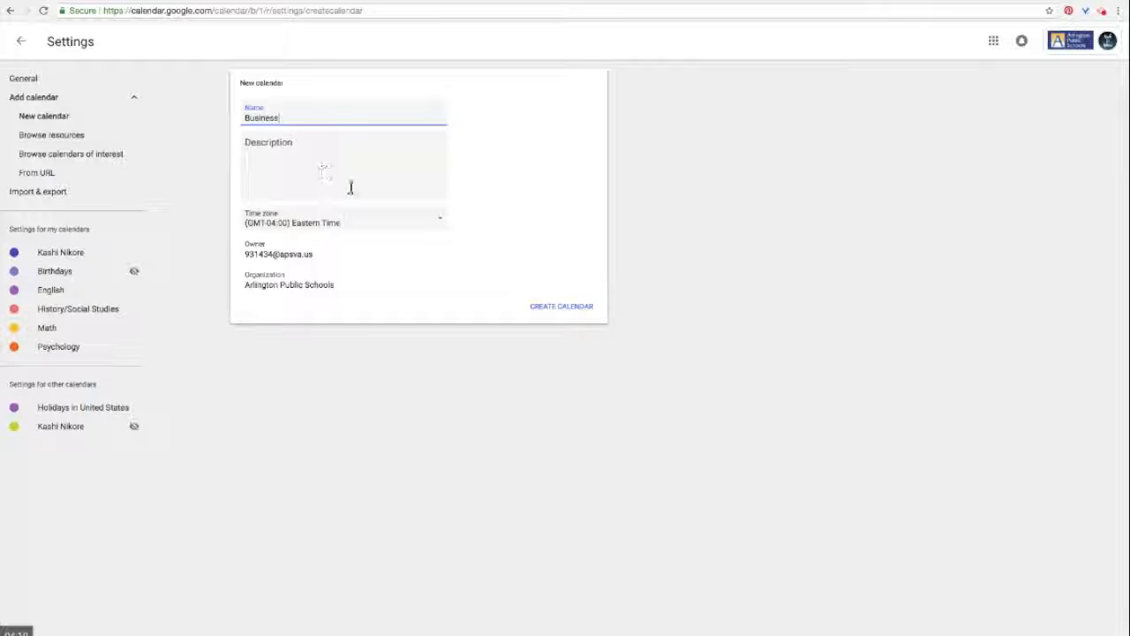
{"action": "left_click", "coordinate": [579, 304]}
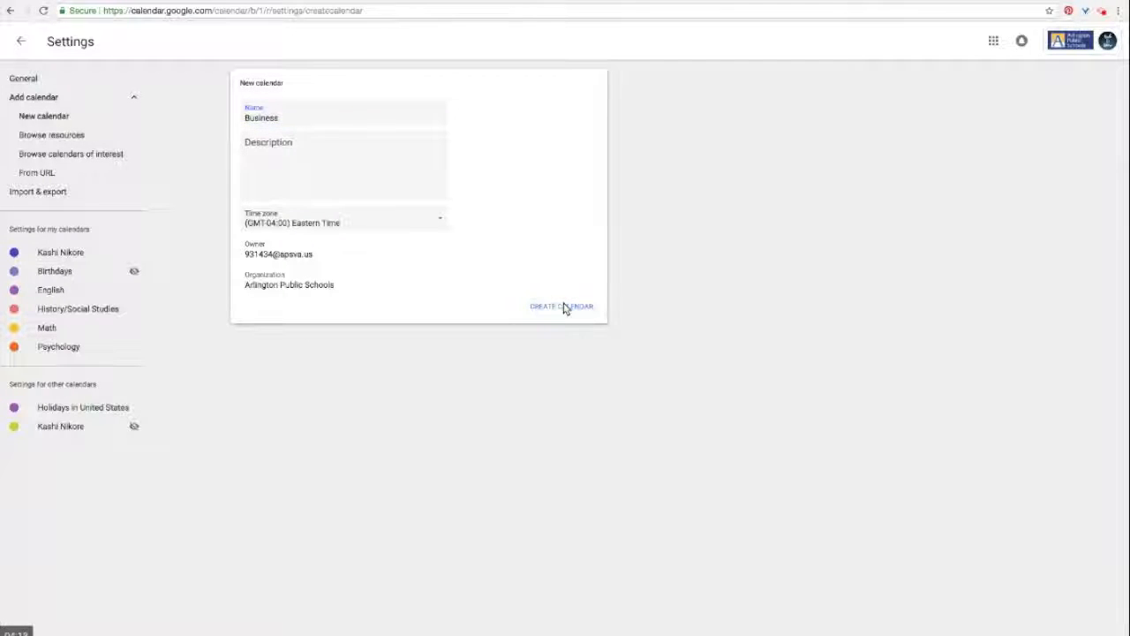
{"action": "left_click", "coordinate": [289, 112]}
{"action": "type", "text": "PE/Health"}
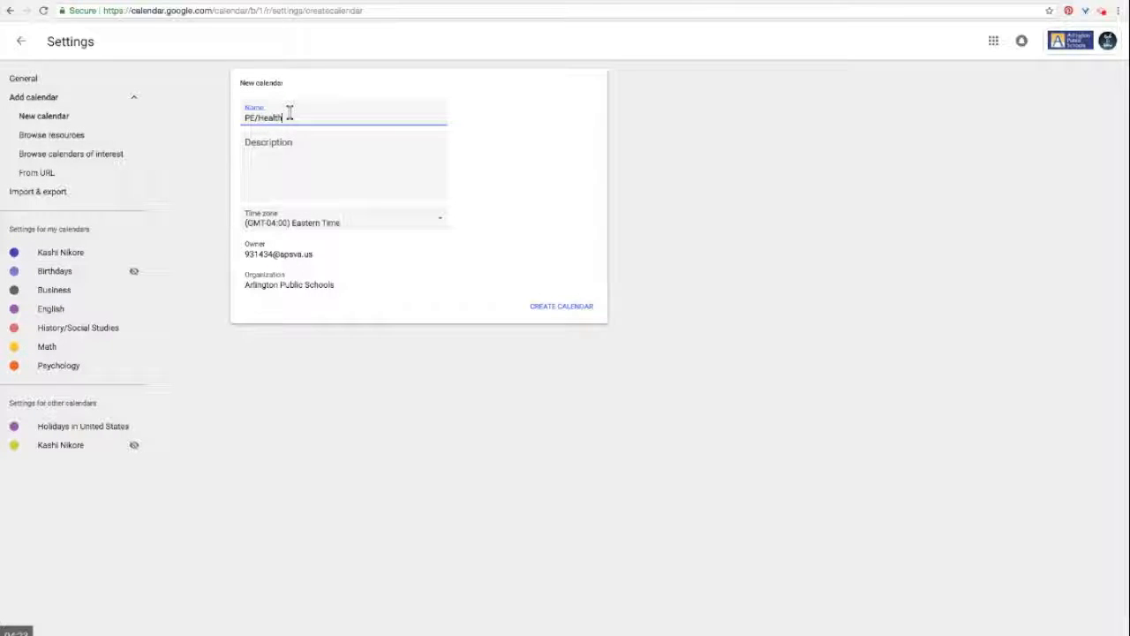
{"action": "left_click", "coordinate": [567, 309]}
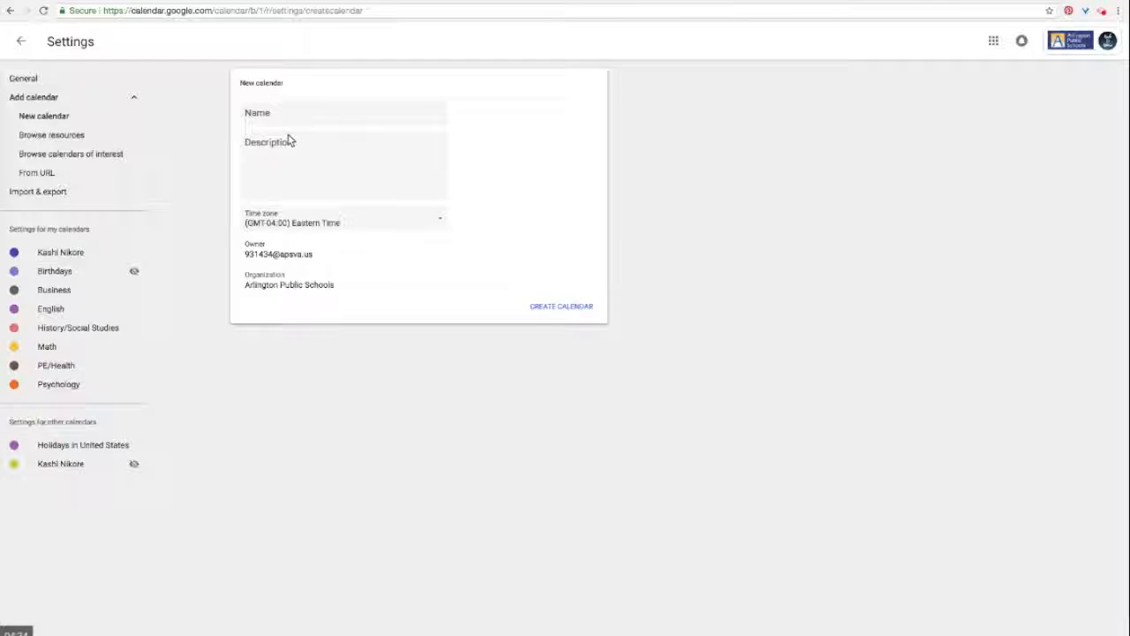
Step: Create a new calendar named Science with no description
{"action": "left_click", "coordinate": [270, 115]}
{"action": "type", "text": "Scienc"}
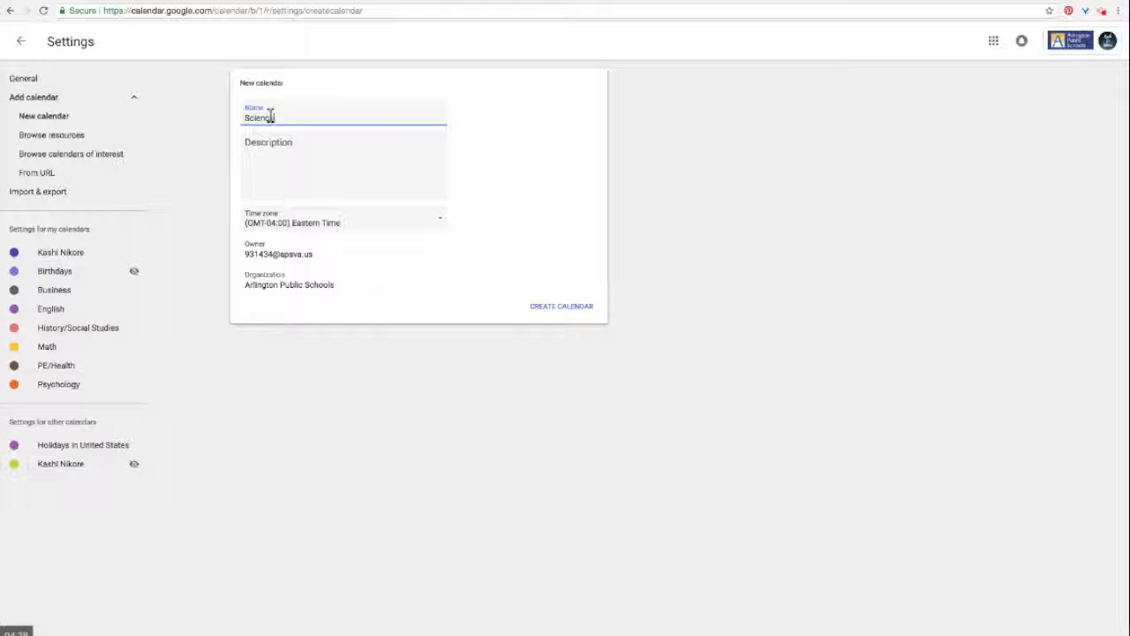
{"action": "type", "text": "e"}
{"action": "left_click", "coordinate": [547, 312]}
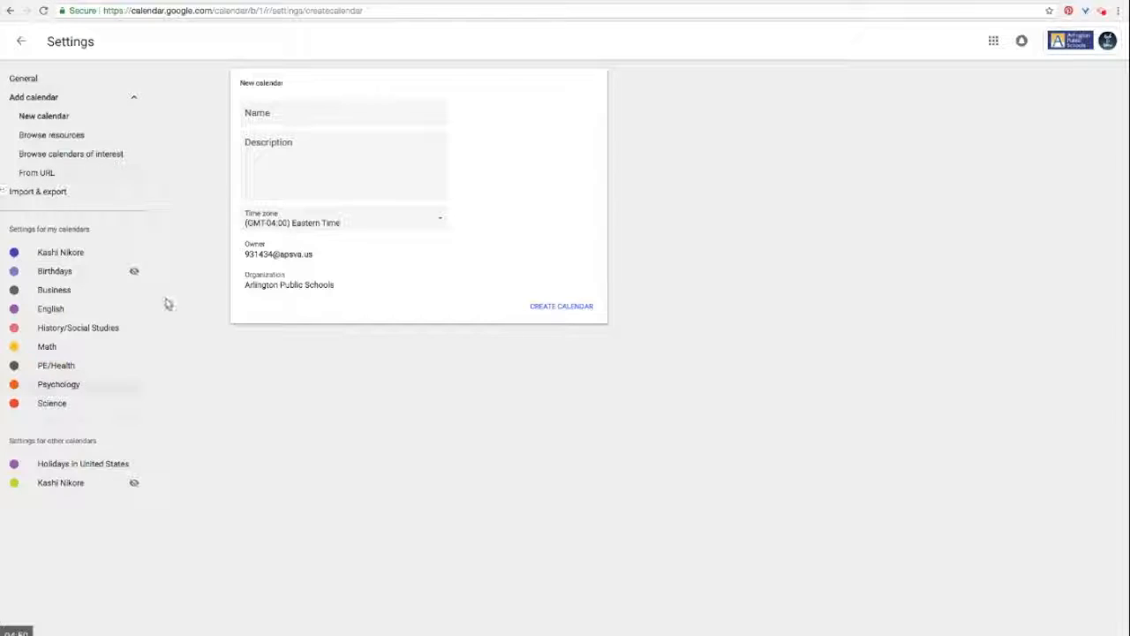
Step: Create a new calendar named GP/Lunch, with both letters of GP capitalized
{"action": "left_click", "coordinate": [303, 112]}
{"action": "type", "text": "Sp/Lunch"}
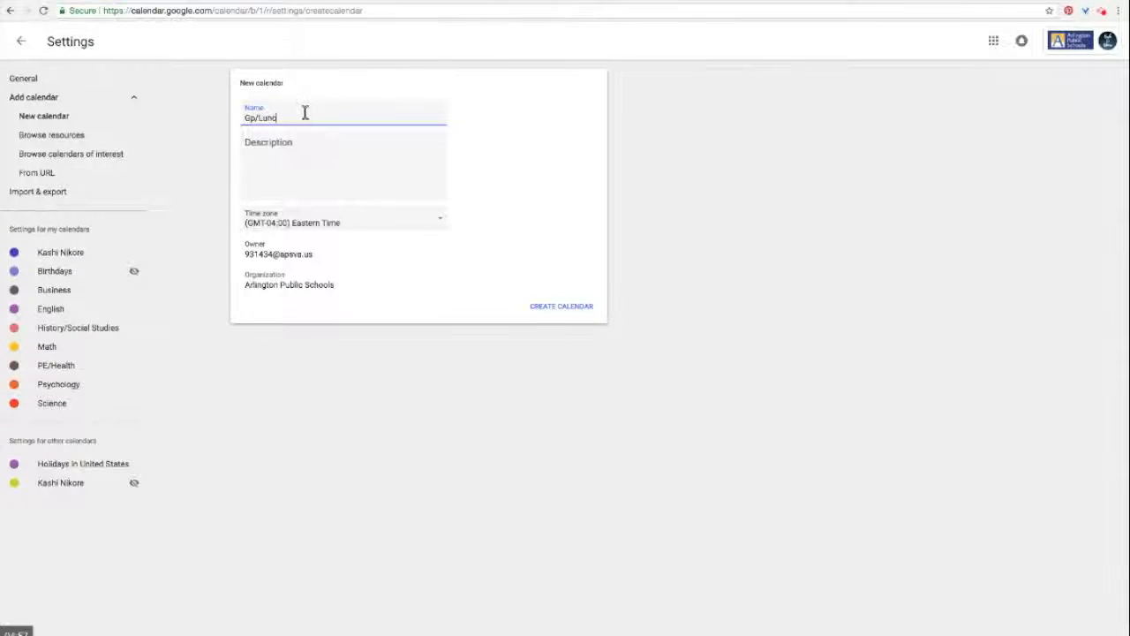
{"action": "left_click", "coordinate": [253, 118]}
{"action": "key", "text": "BackSpace"}
{"action": "type", "text": "P"}
{"action": "left_click", "coordinate": [575, 306]}
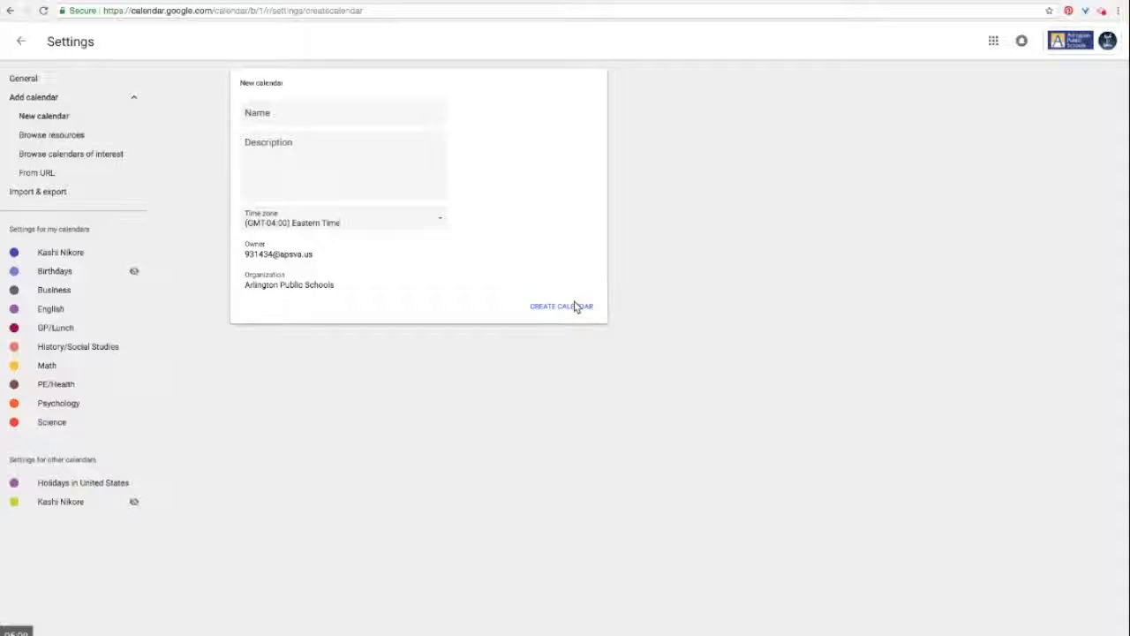
Step: Create a new calendar named National Honor Society with no description
{"action": "left_click", "coordinate": [297, 111]}
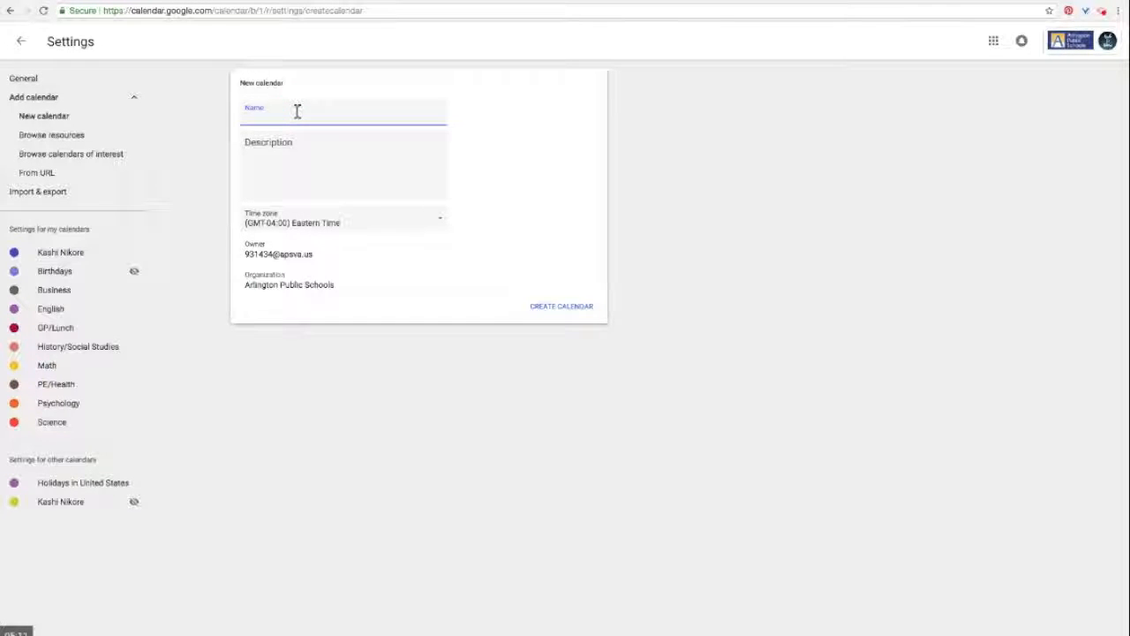
{"action": "type", "text": "National Honor Society"}
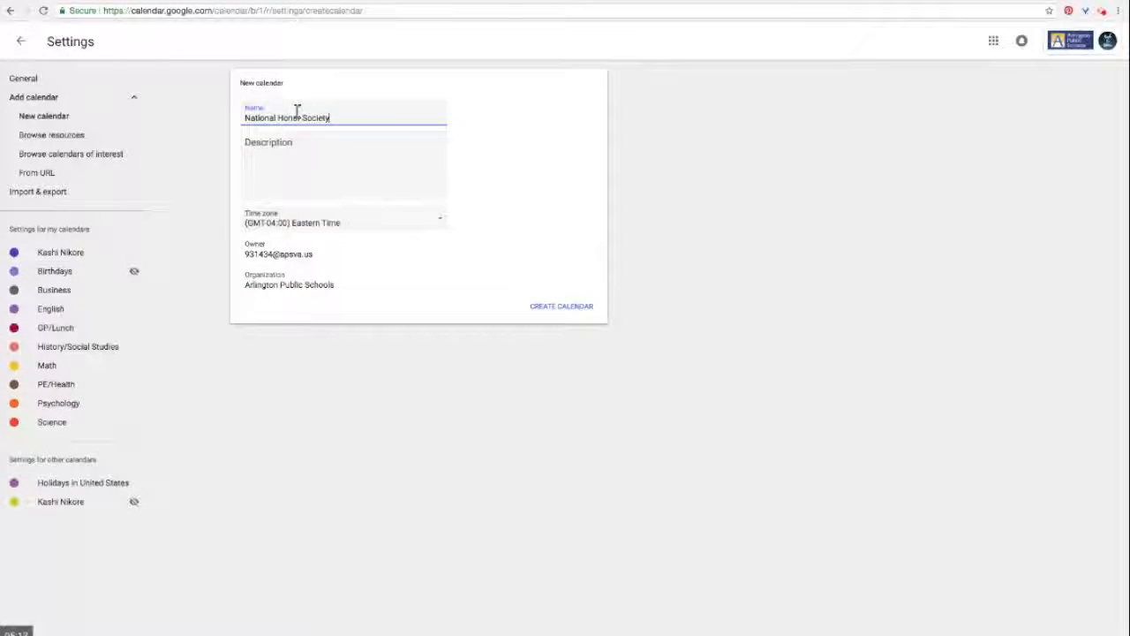
{"action": "left_click", "coordinate": [544, 304]}
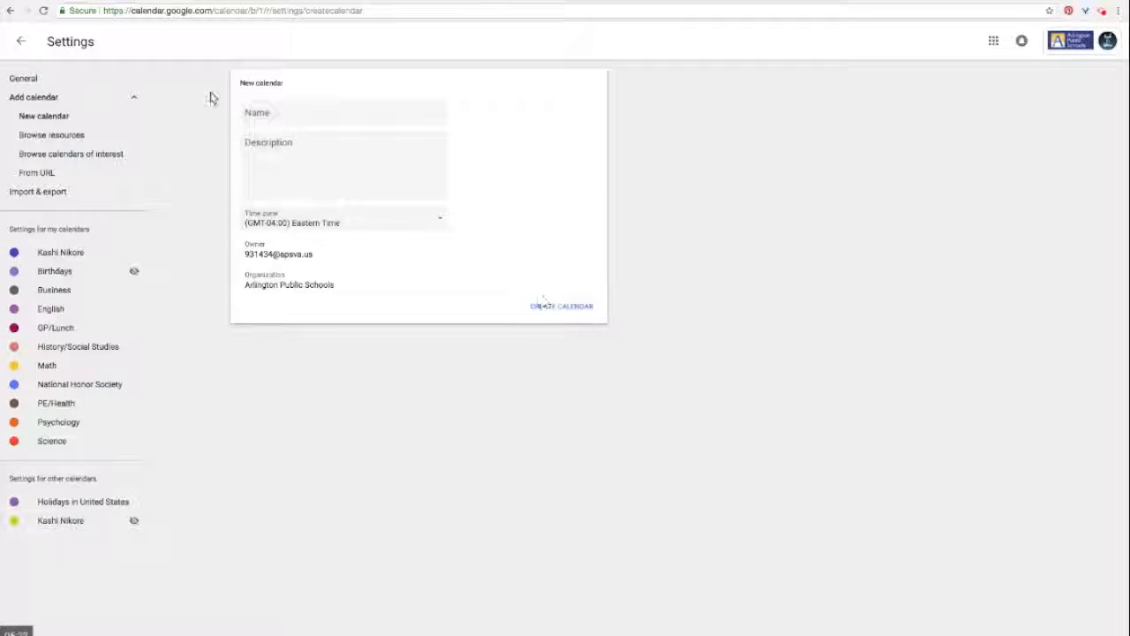
Step: Create a new calendar named DECA with no description
{"action": "left_click", "coordinate": [265, 113]}
{"action": "type", "text": "DECA"}
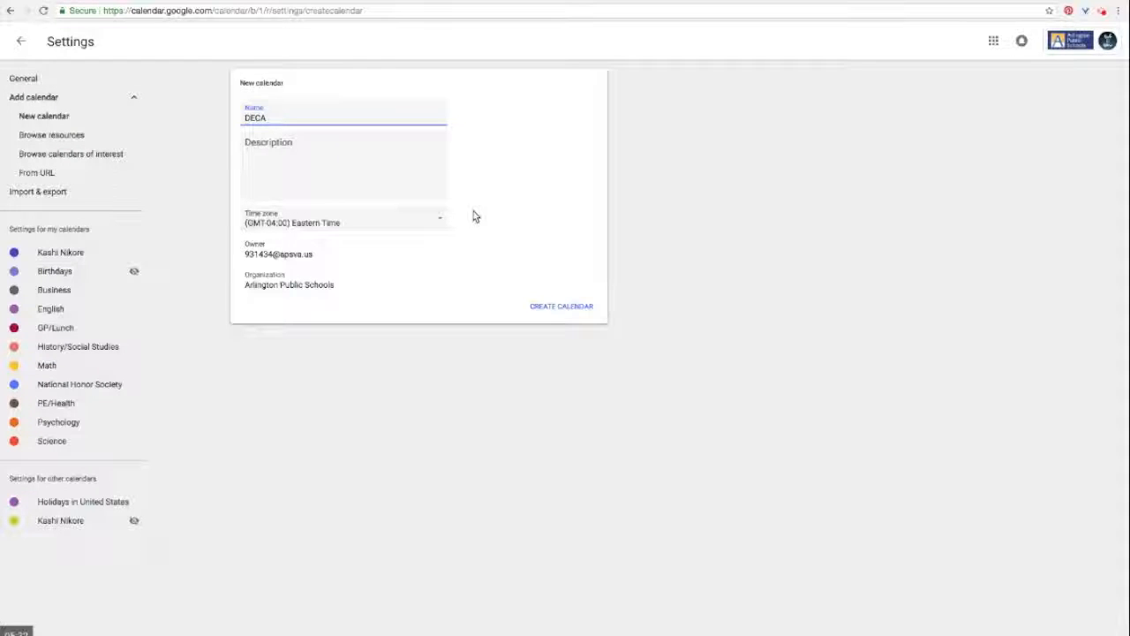
{"action": "left_click", "coordinate": [561, 307]}
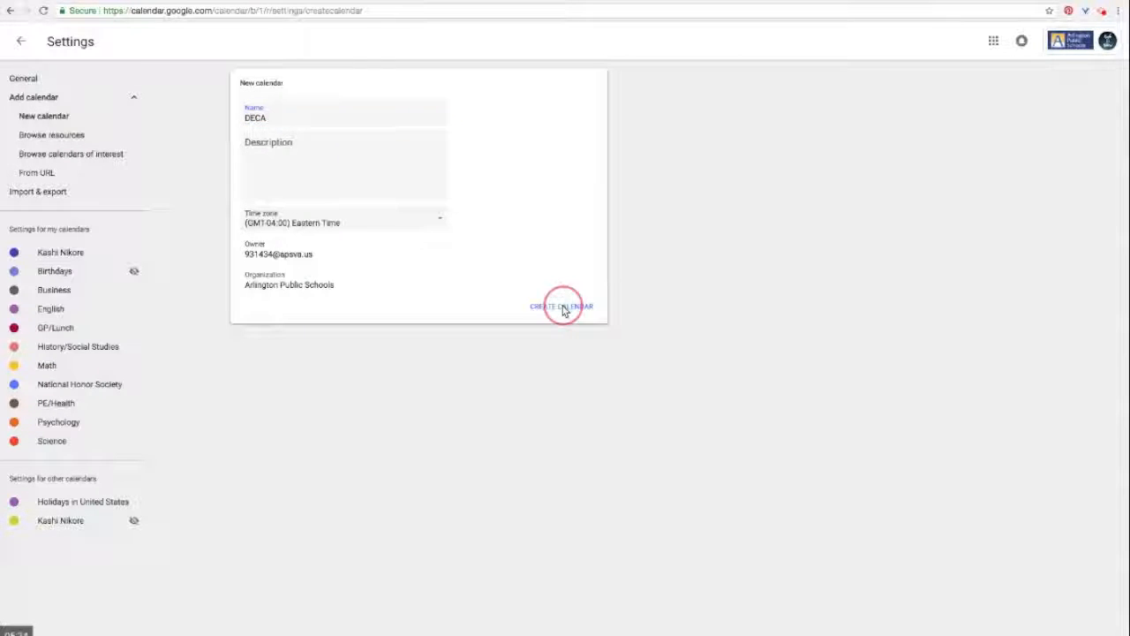
Step: Create a new calendar named XC/Track with no description
{"action": "left_click", "coordinate": [291, 112]}
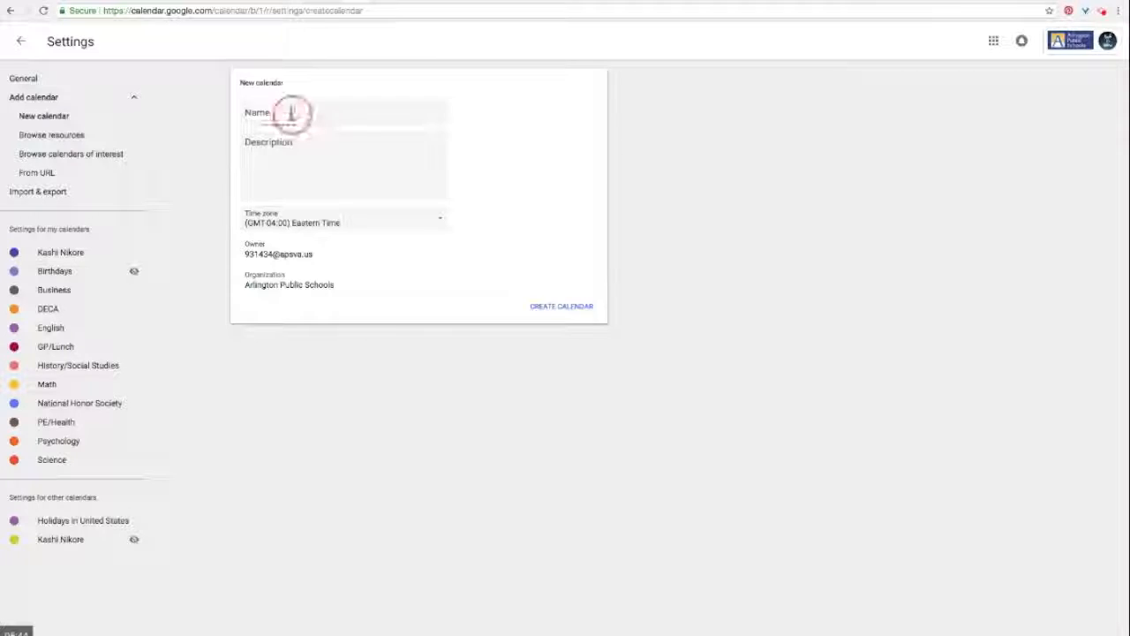
{"action": "type", "text": "C"}
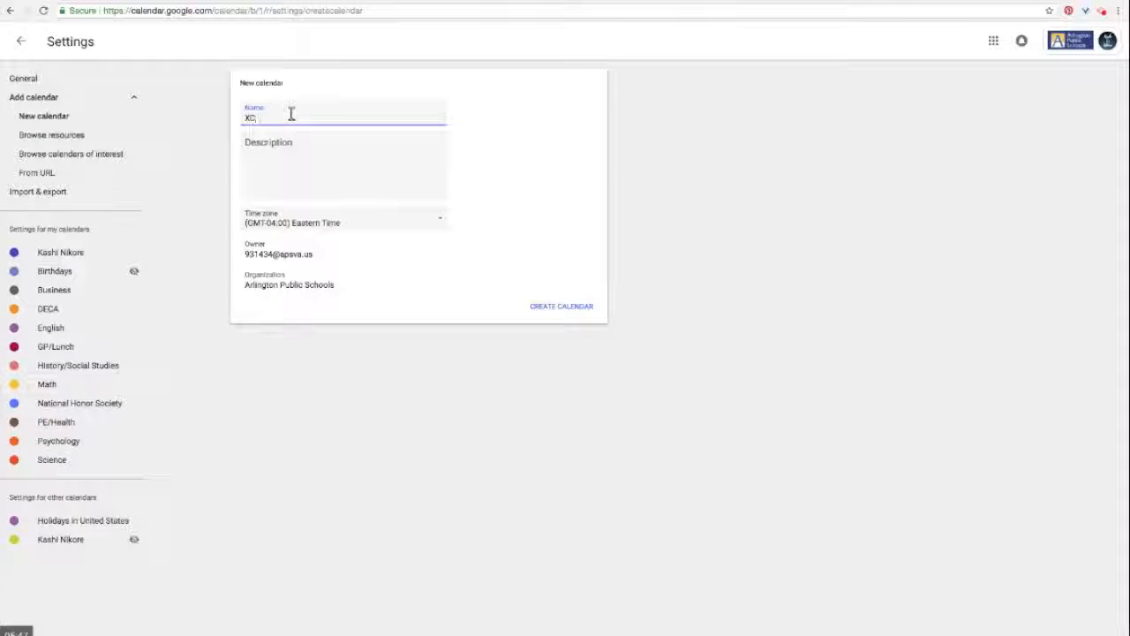
{"action": "type", "text": "ATrack"}
{"action": "left_click", "coordinate": [567, 306]}
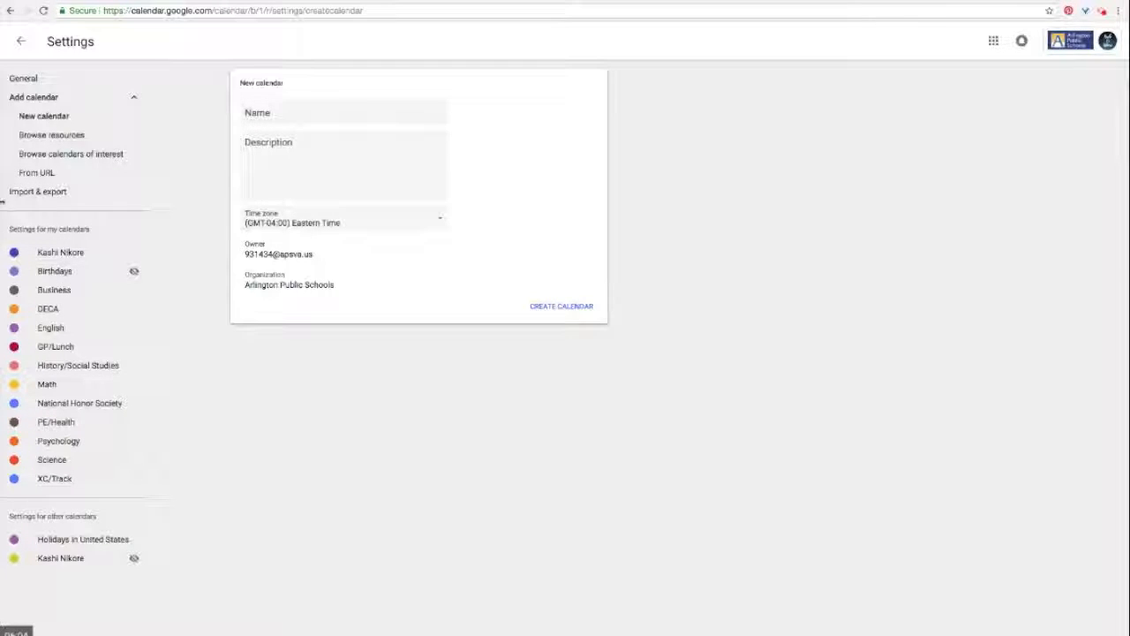
Step: Return to the week view and give the account owner's primary calendar the custom color white, #ffffff
{"action": "left_click", "coordinate": [20, 41]}
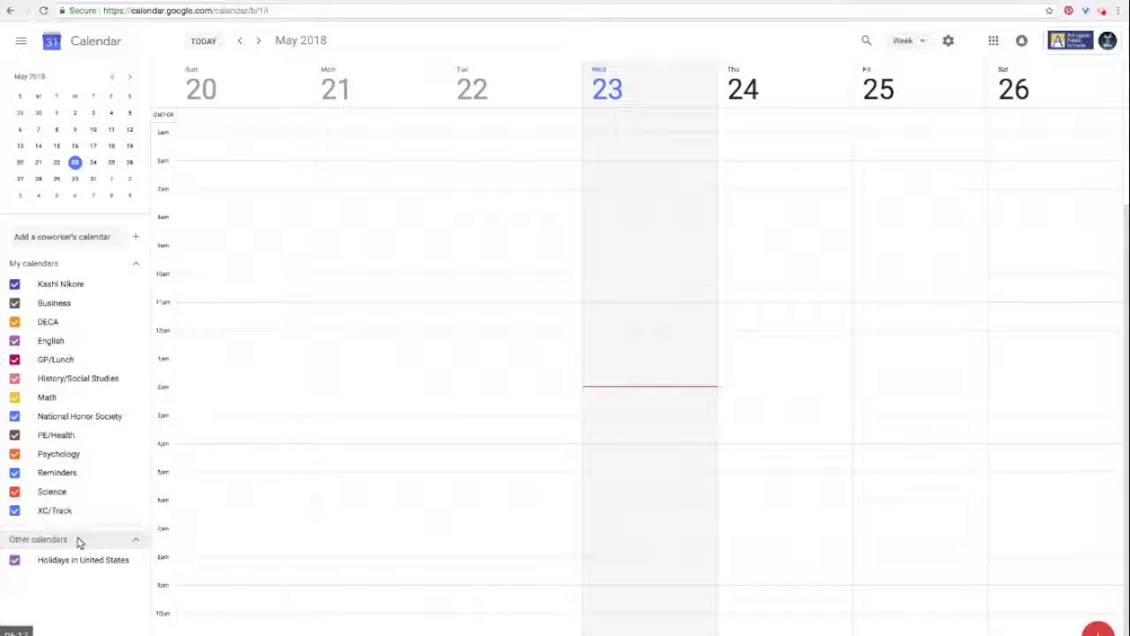
{"action": "left_click", "coordinate": [134, 286]}
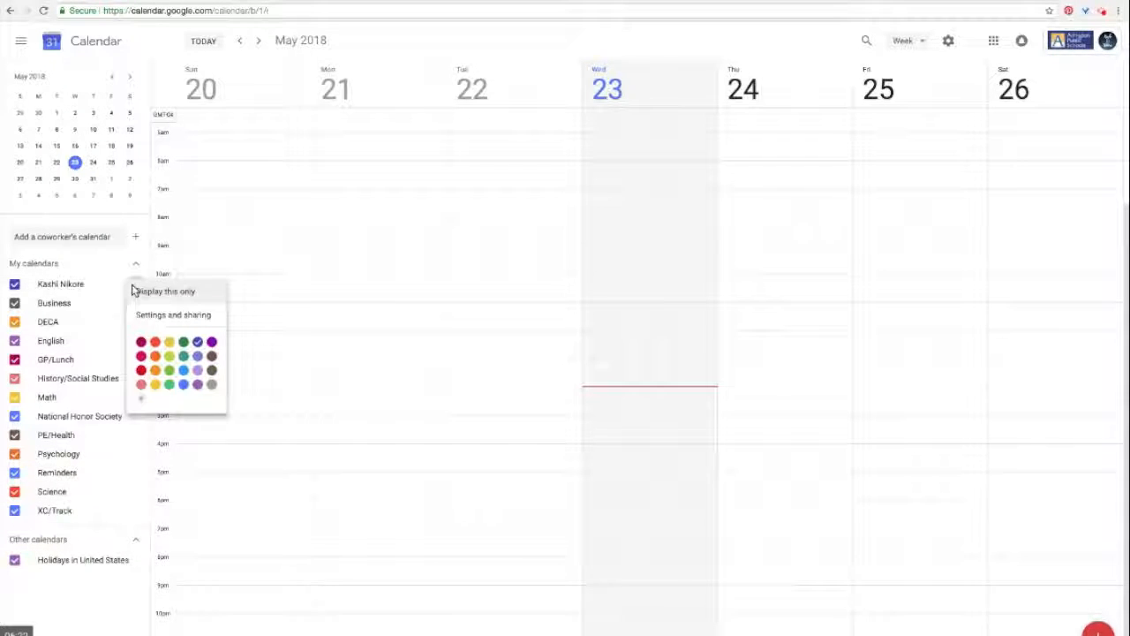
{"action": "left_click", "coordinate": [140, 402]}
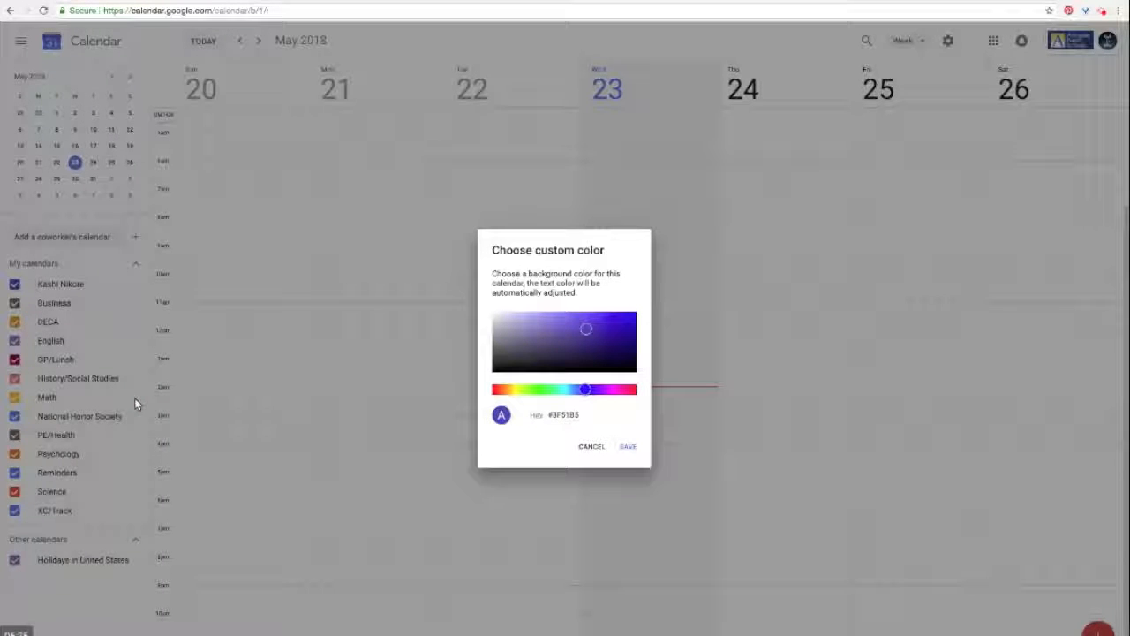
{"action": "left_click_drag", "start_coordinate": [585, 334], "coordinate": [461, 305]}
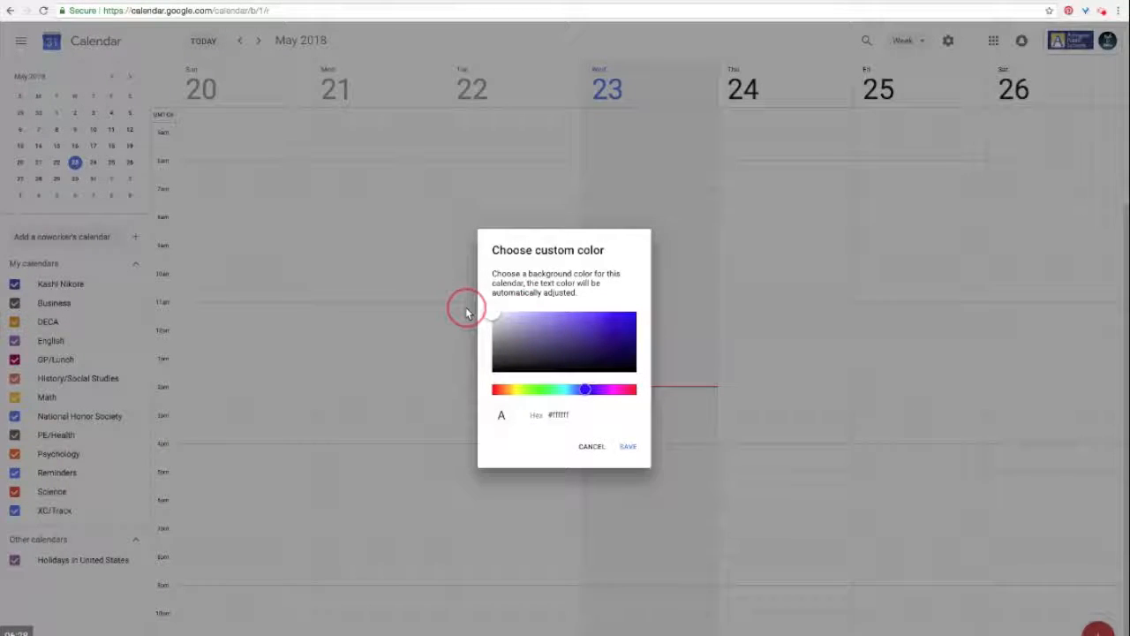
{"action": "left_click", "coordinate": [627, 446]}
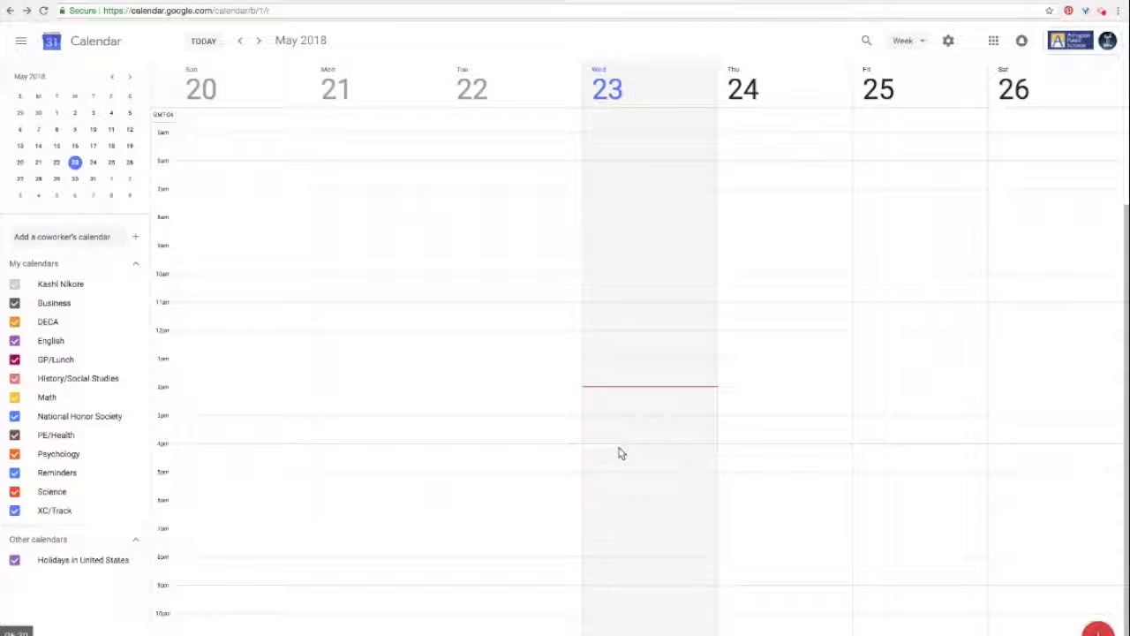
Step: Set the Business calendar's color to Cobalt and the DECA calendar's color to Blueberry
{"action": "mouse_move", "coordinate": [130, 303]}
{"action": "left_click", "coordinate": [136, 305]}
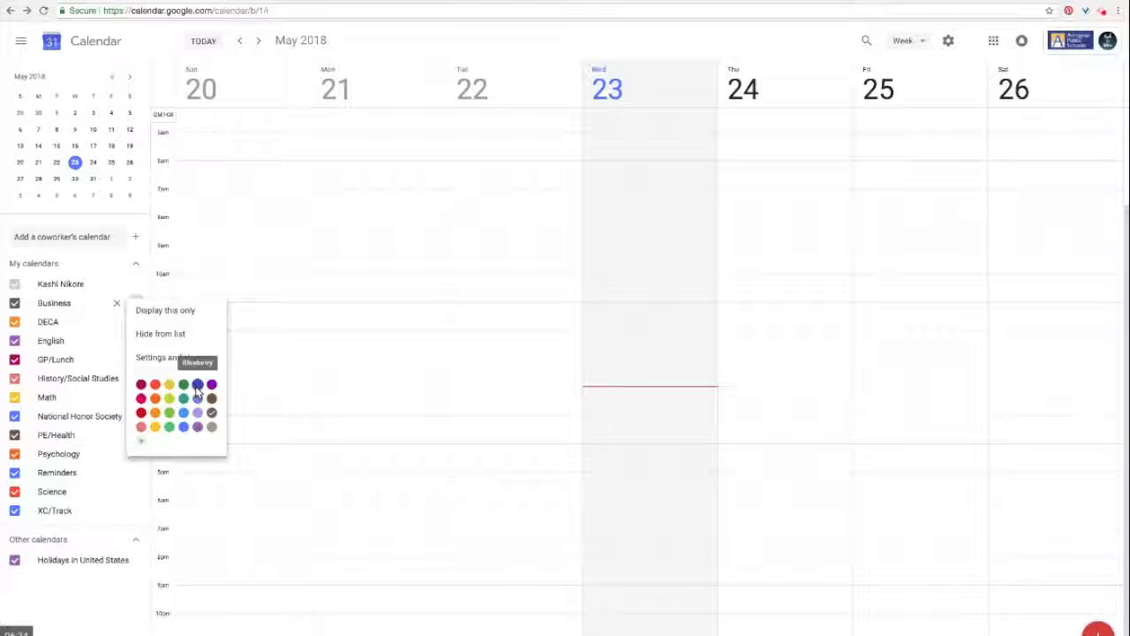
{"action": "left_click", "coordinate": [183, 427]}
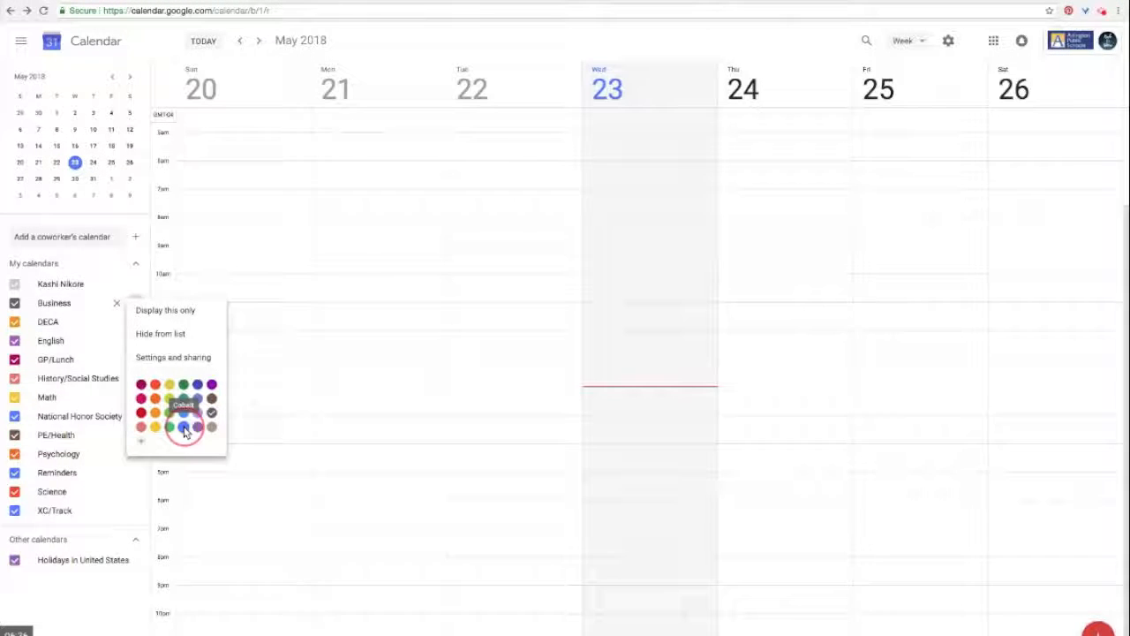
{"action": "mouse_move", "coordinate": [129, 332]}
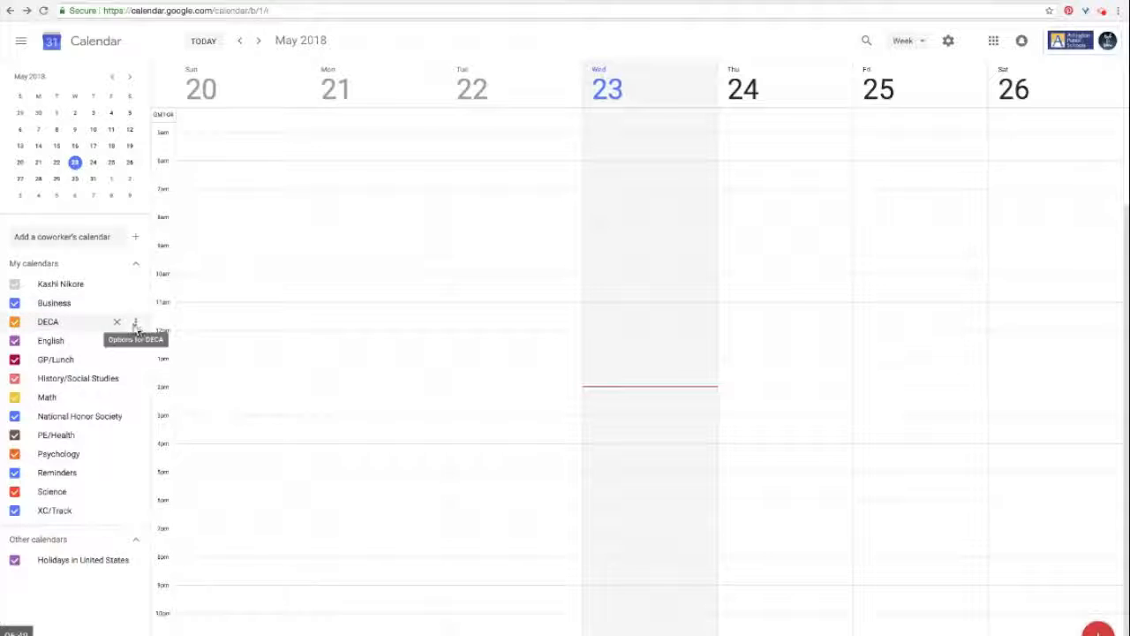
{"action": "left_click", "coordinate": [135, 323]}
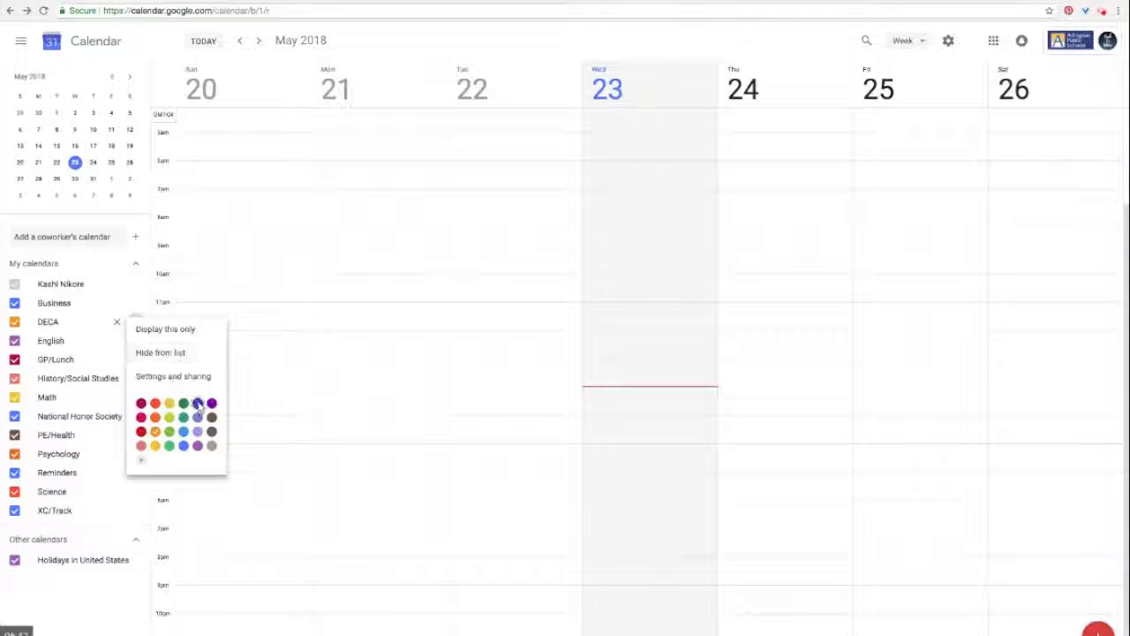
{"action": "left_click", "coordinate": [198, 404]}
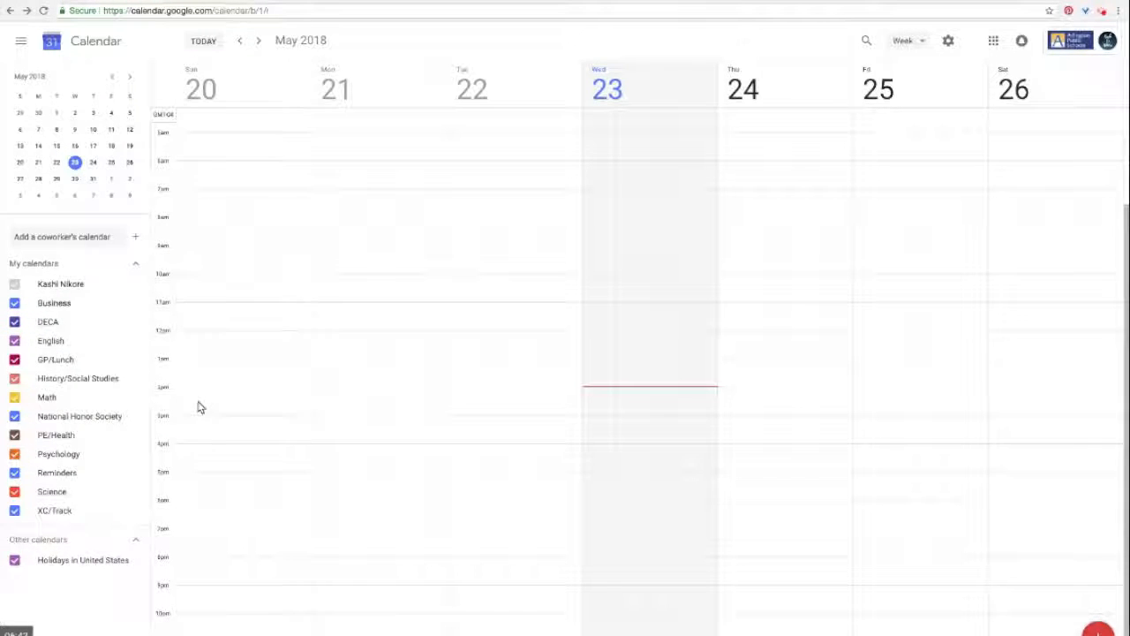
Step: Change the English calendar's color to yellow and the GP/Lunch calendar's color to dark gray
{"action": "left_click", "coordinate": [135, 341]}
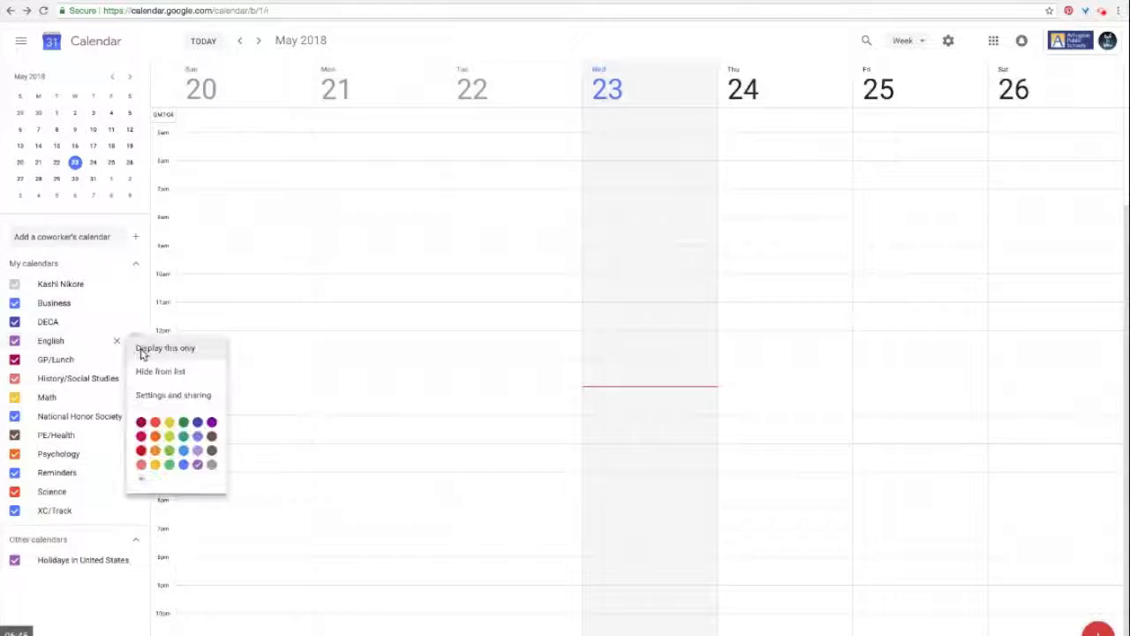
{"action": "left_click", "coordinate": [169, 425]}
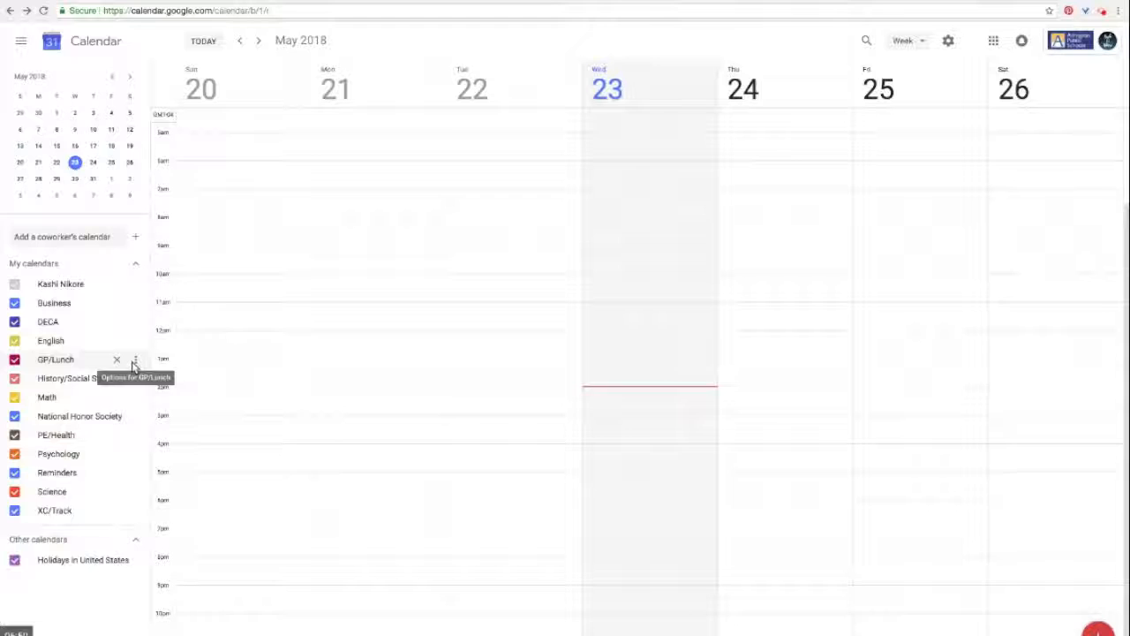
{"action": "left_click", "coordinate": [135, 360]}
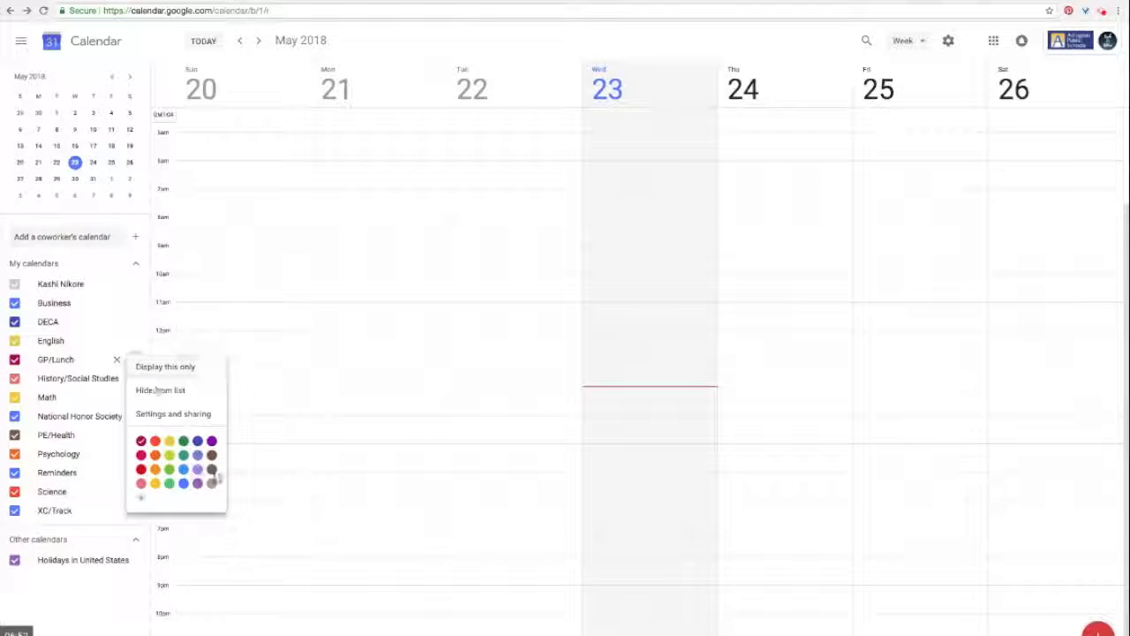
{"action": "left_click", "coordinate": [211, 469]}
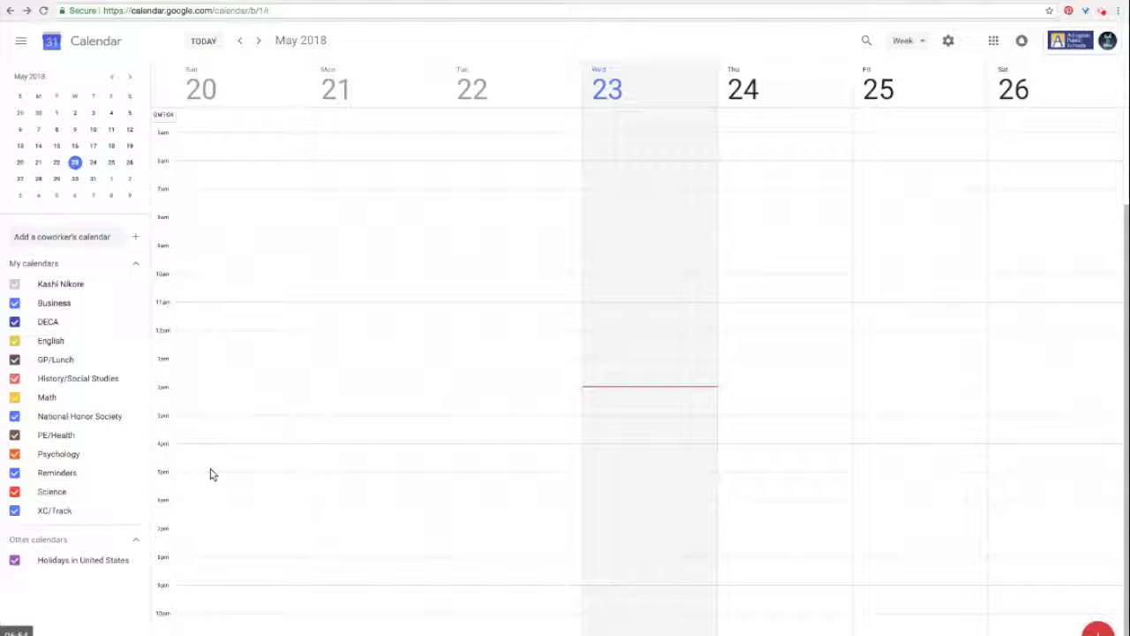
Step: Change the History/Social Studies calendar's color to red and the Math calendar's color to orange-red
{"action": "left_click", "coordinate": [135, 379]}
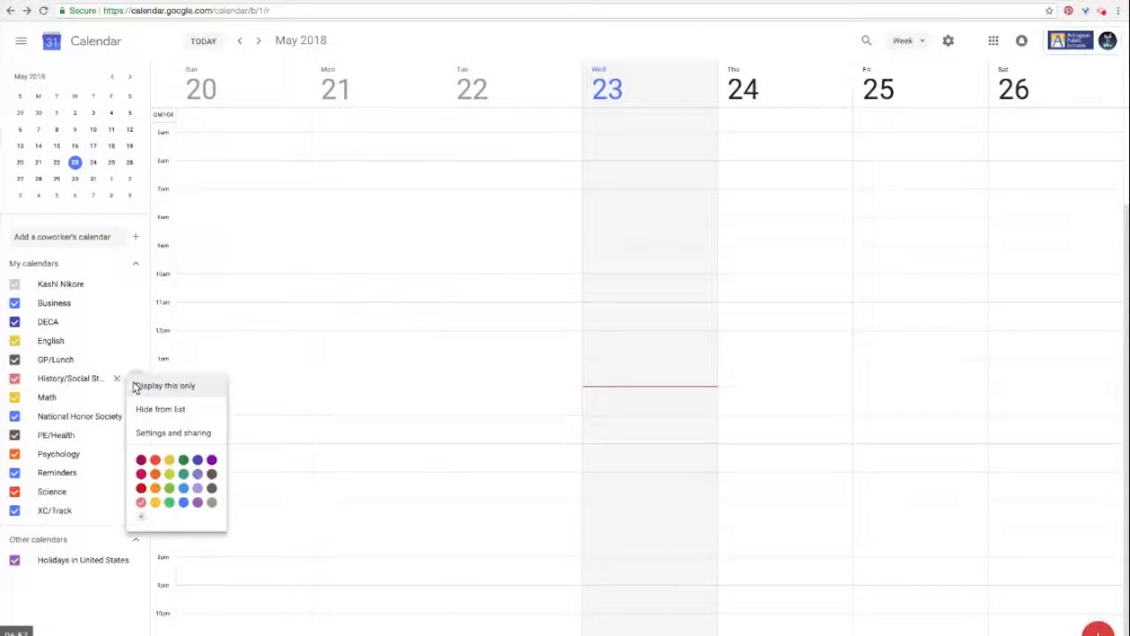
{"action": "left_click", "coordinate": [140, 487]}
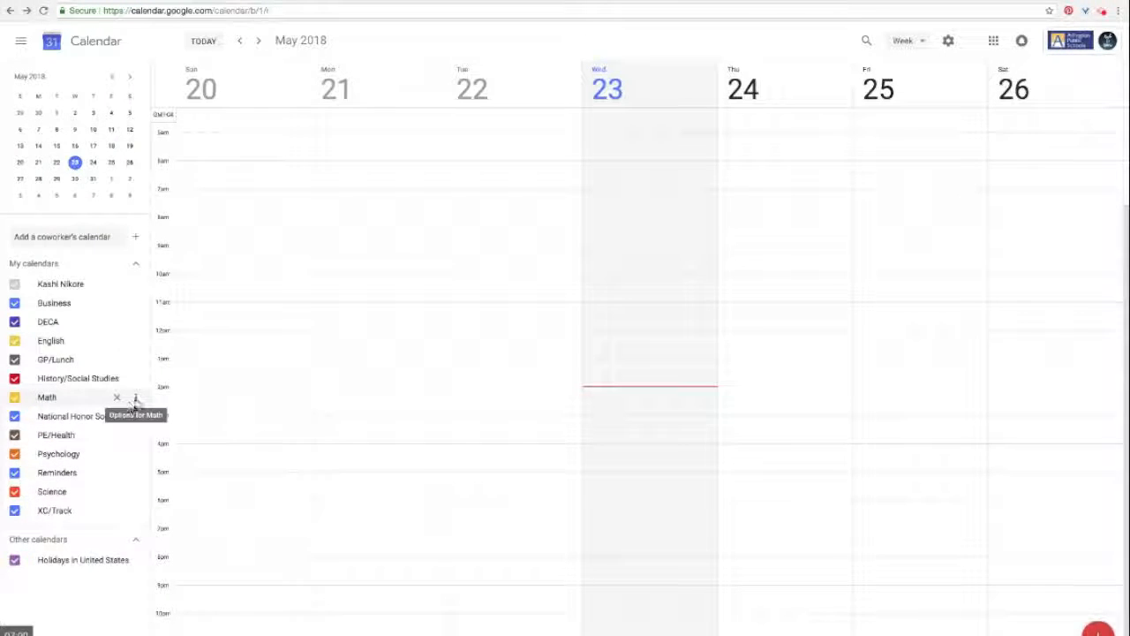
{"action": "left_click", "coordinate": [136, 397]}
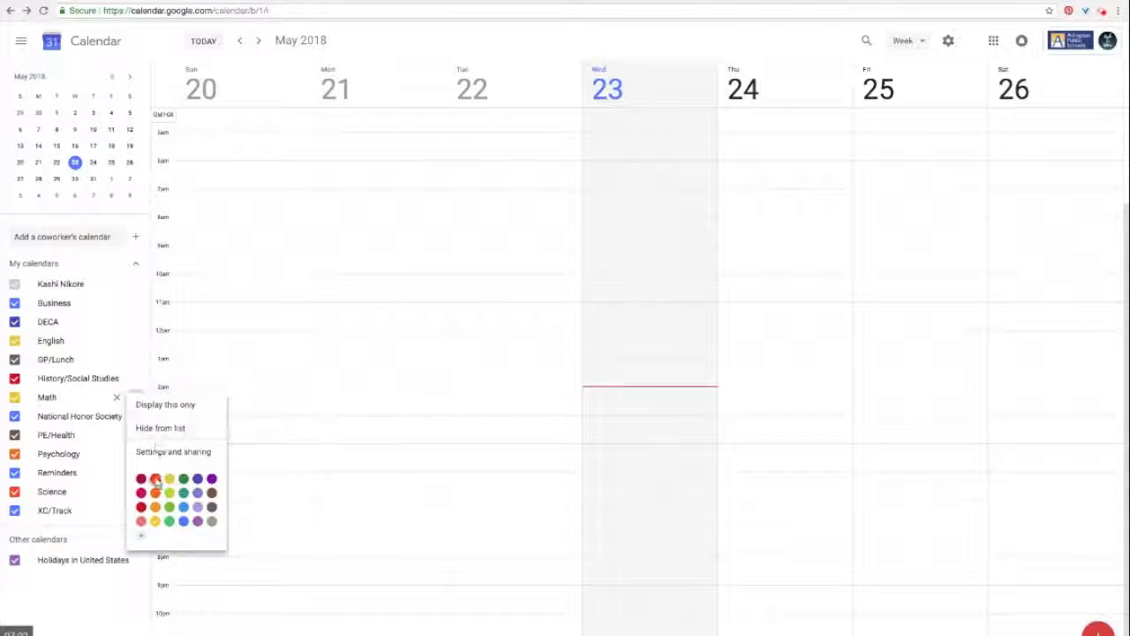
{"action": "left_click", "coordinate": [154, 479]}
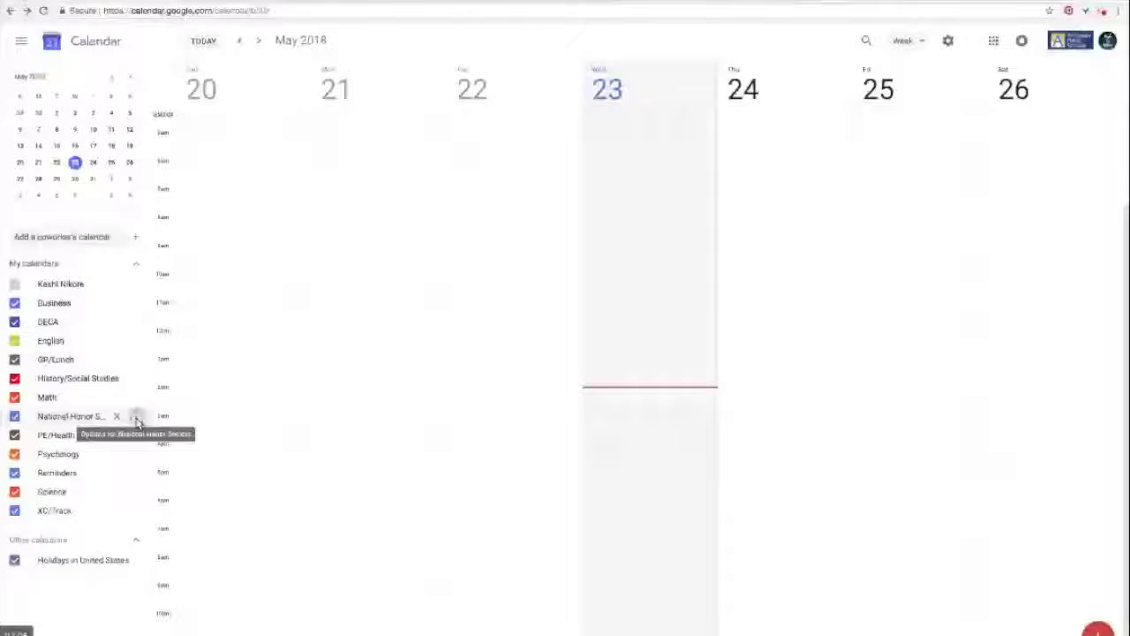
Step: Set the National Honor Society calendar's color to Cocoa and the PE/Health calendar's color to deep pink
{"action": "left_click", "coordinate": [136, 419]}
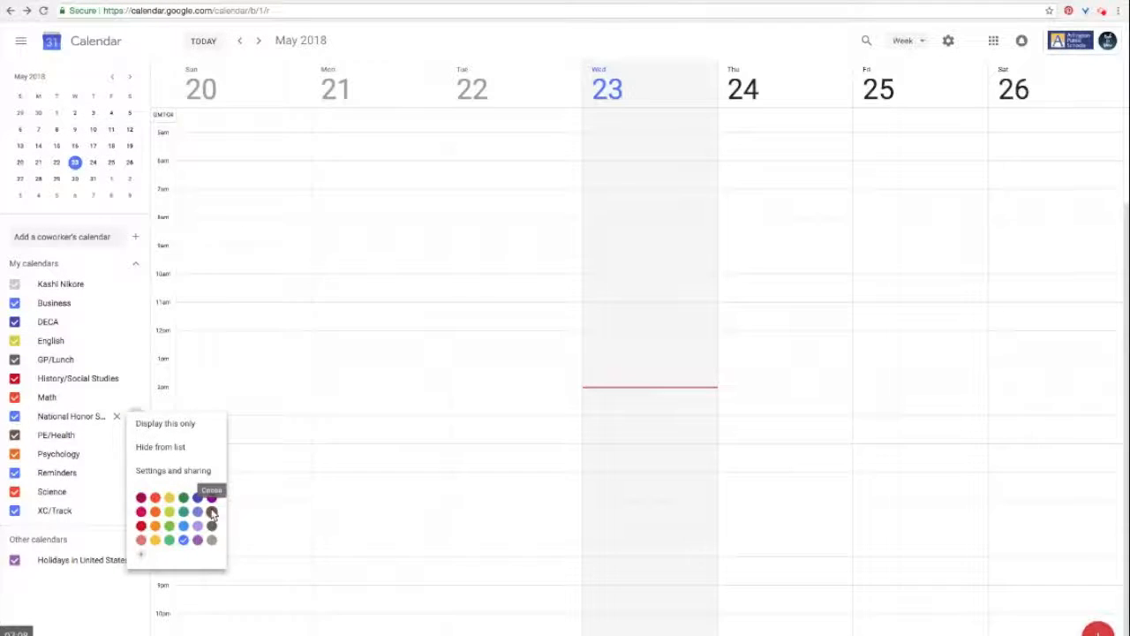
{"action": "left_click", "coordinate": [212, 512]}
{"action": "left_click", "coordinate": [136, 439]}
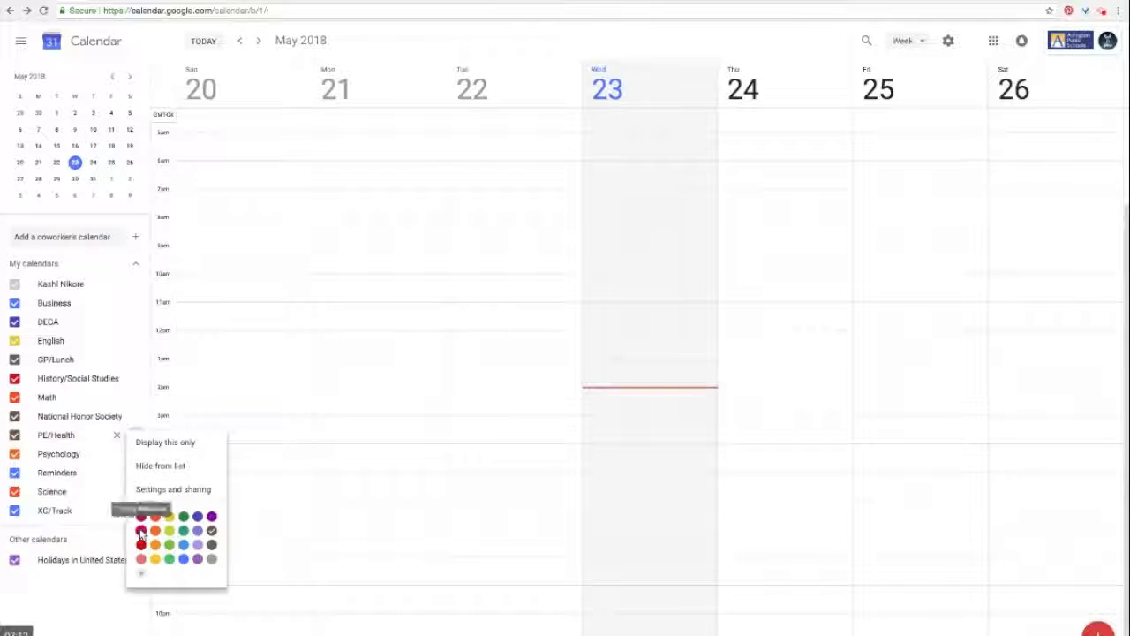
{"action": "left_click", "coordinate": [140, 531]}
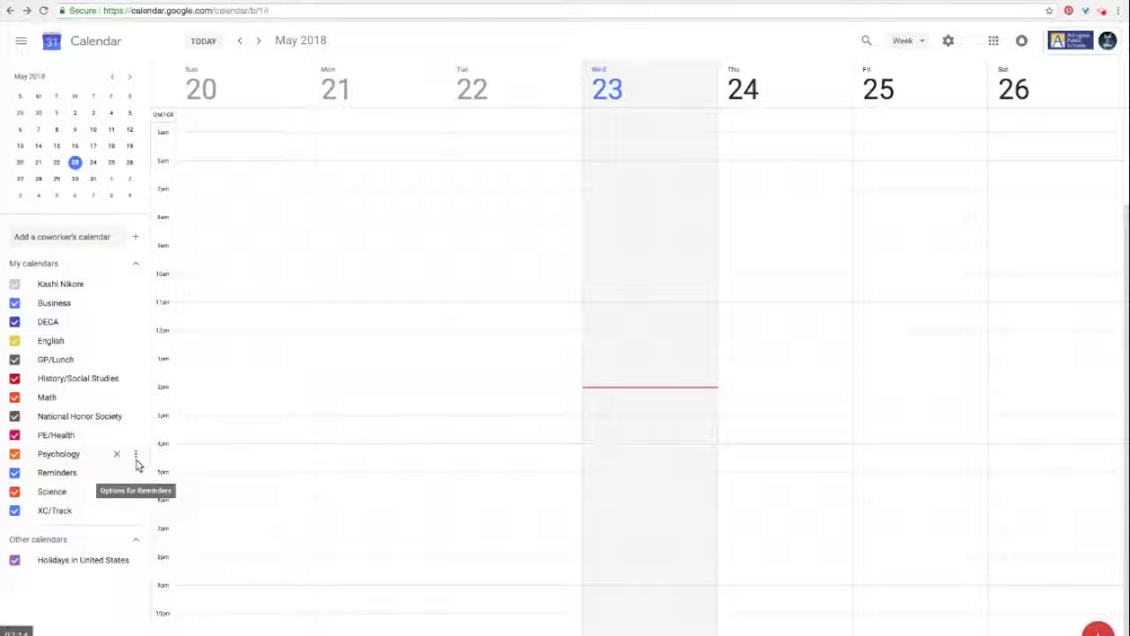
Step: Set the Psychology calendar's color to Peacock and give Reminders the custom color white, #ffffff
{"action": "left_click", "coordinate": [136, 455]}
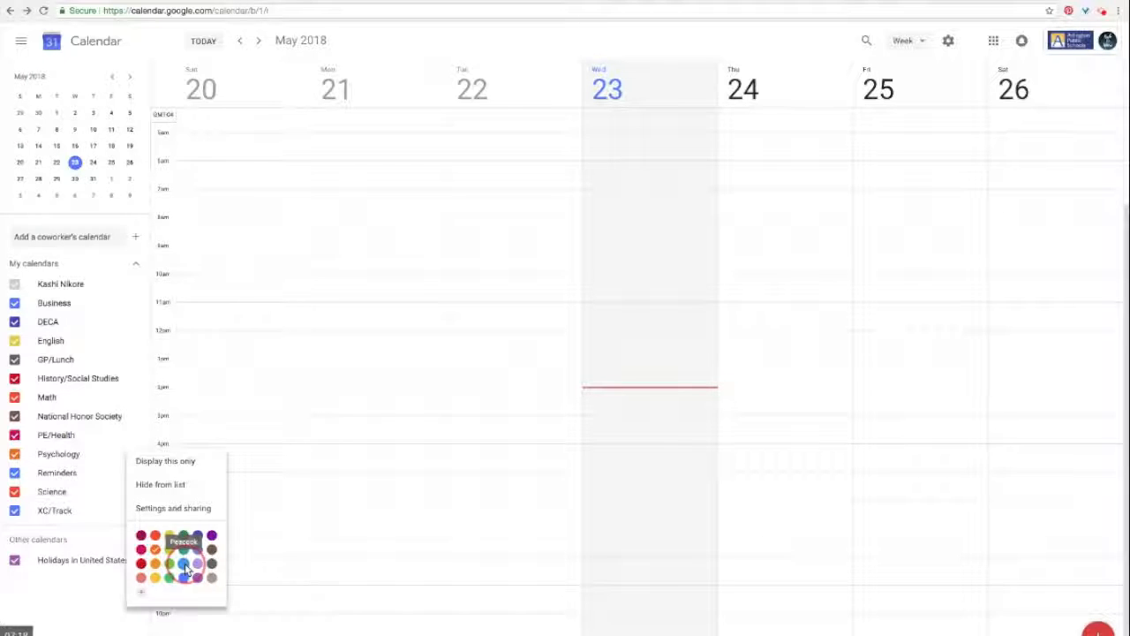
{"action": "left_click", "coordinate": [184, 564]}
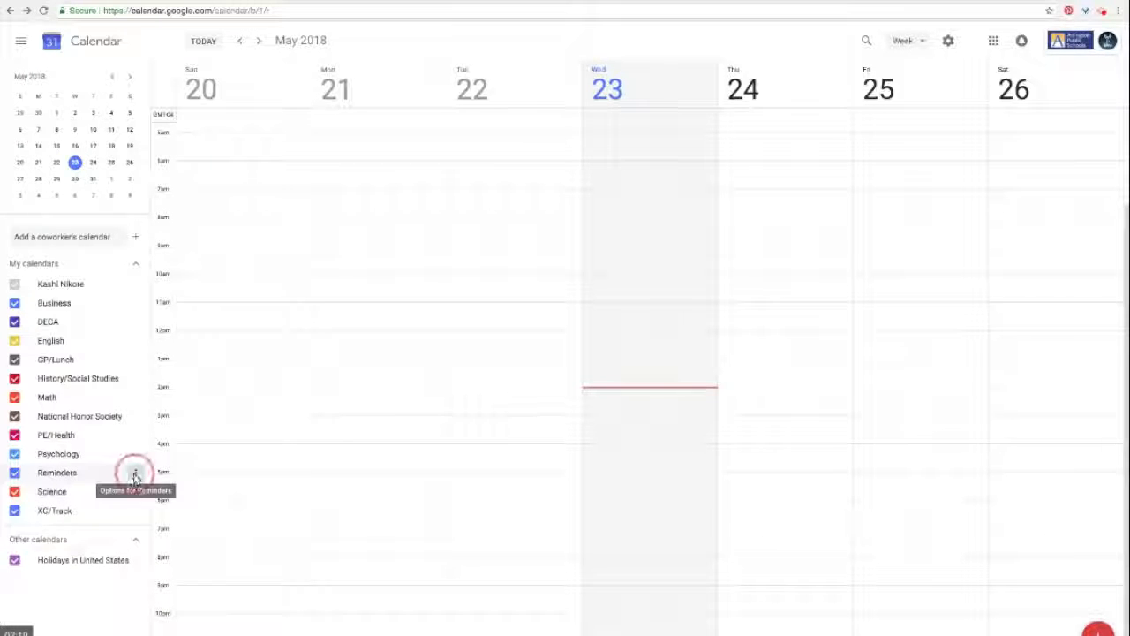
{"action": "left_click", "coordinate": [136, 474]}
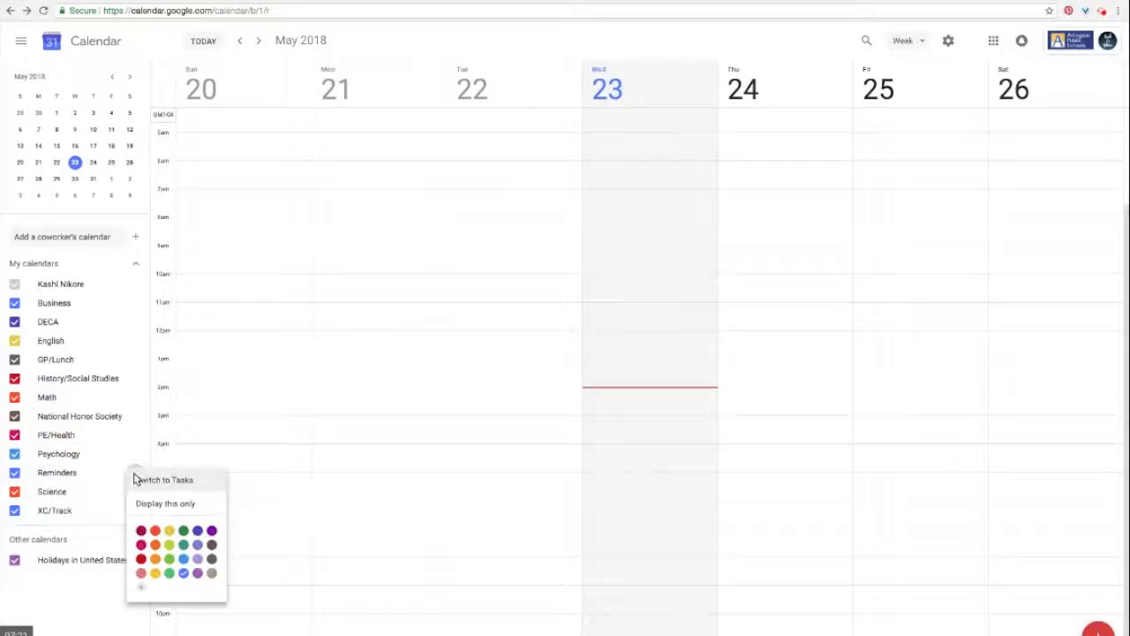
{"action": "left_click", "coordinate": [142, 590]}
{"action": "left_click_drag", "start_coordinate": [596, 315], "coordinate": [474, 303]}
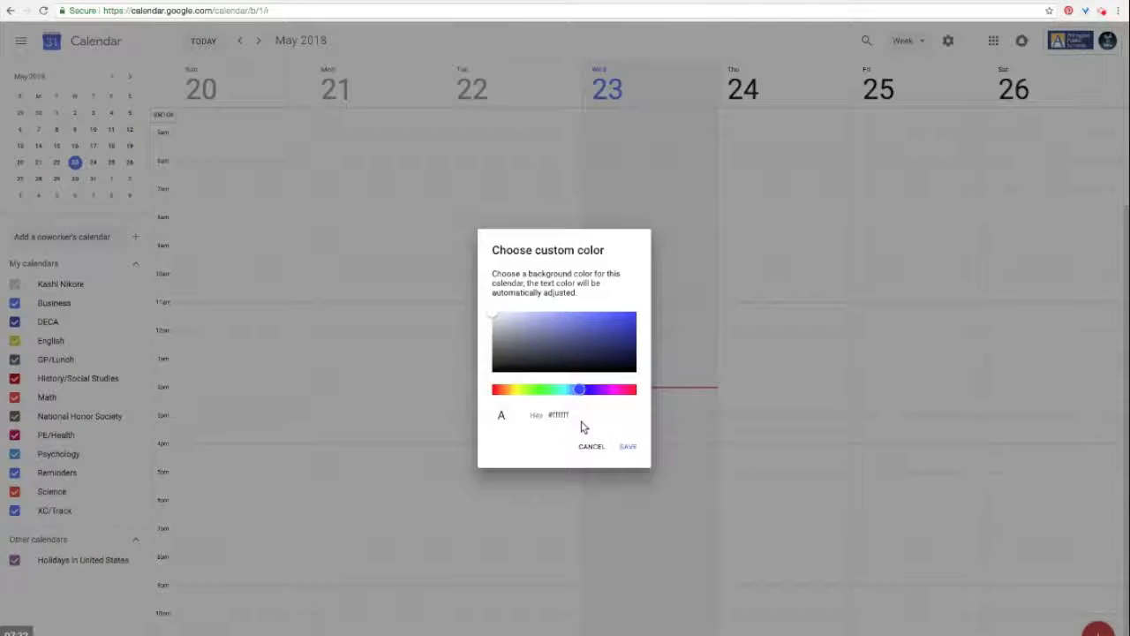
{"action": "left_click", "coordinate": [628, 447]}
Step: Change the Science calendar's color to light green
{"action": "mouse_move", "coordinate": [137, 495]}
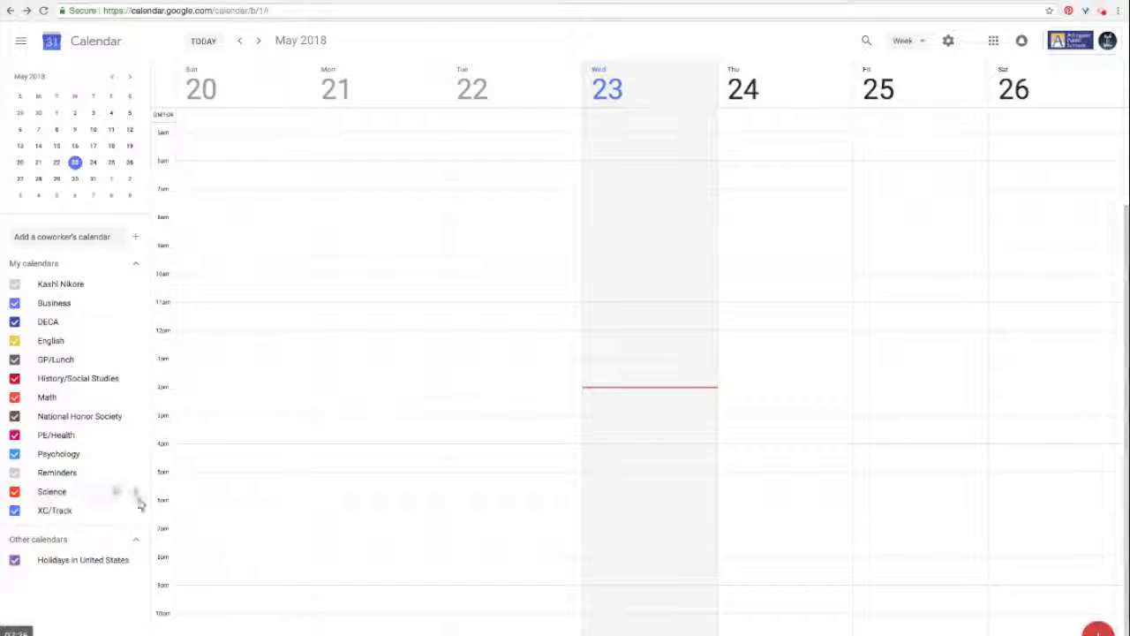
{"action": "left_click", "coordinate": [135, 496]}
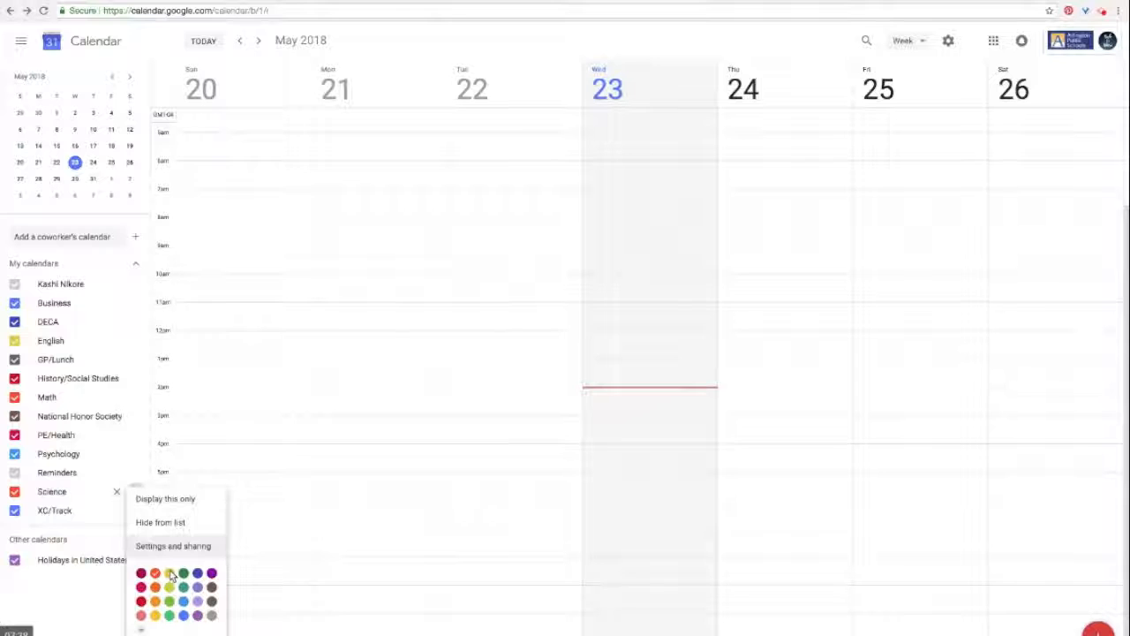
{"action": "left_click", "coordinate": [170, 616]}
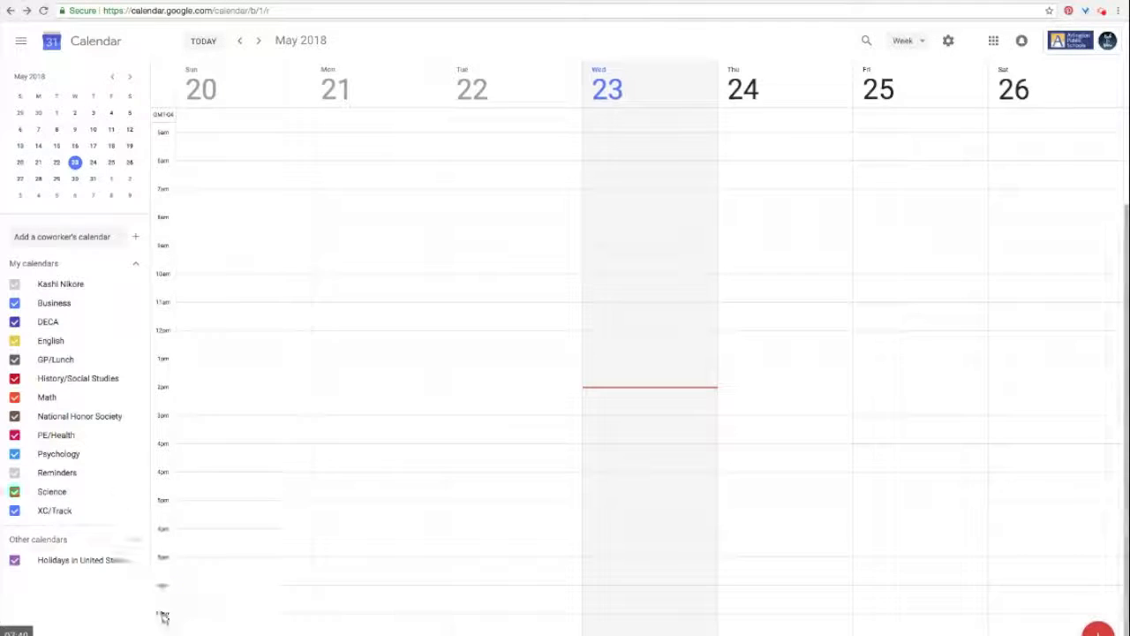
Step: Change the XC/Track calendar's color to purple and the Holidays in United States calendar's color to grayish brown
{"action": "mouse_move", "coordinate": [138, 519]}
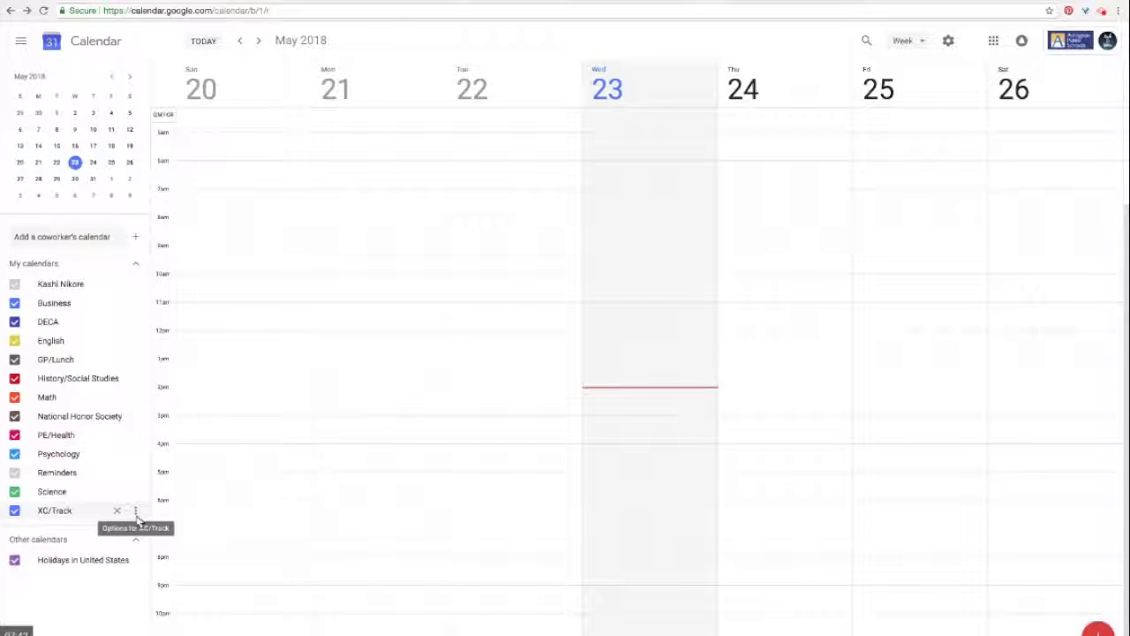
{"action": "left_click", "coordinate": [137, 519]}
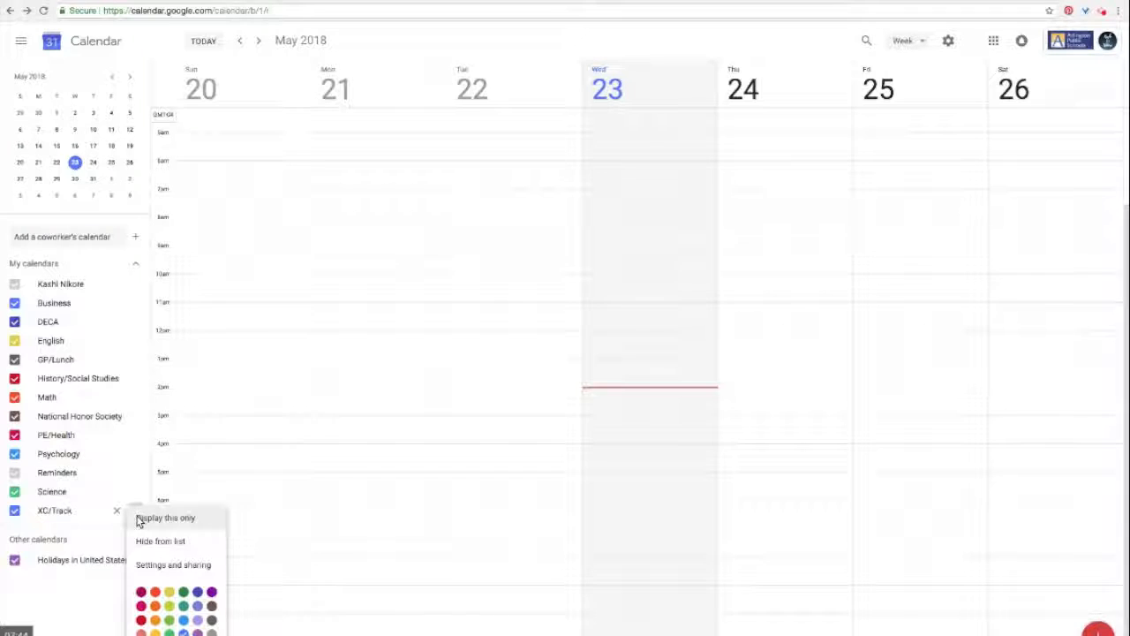
{"action": "left_click", "coordinate": [211, 591]}
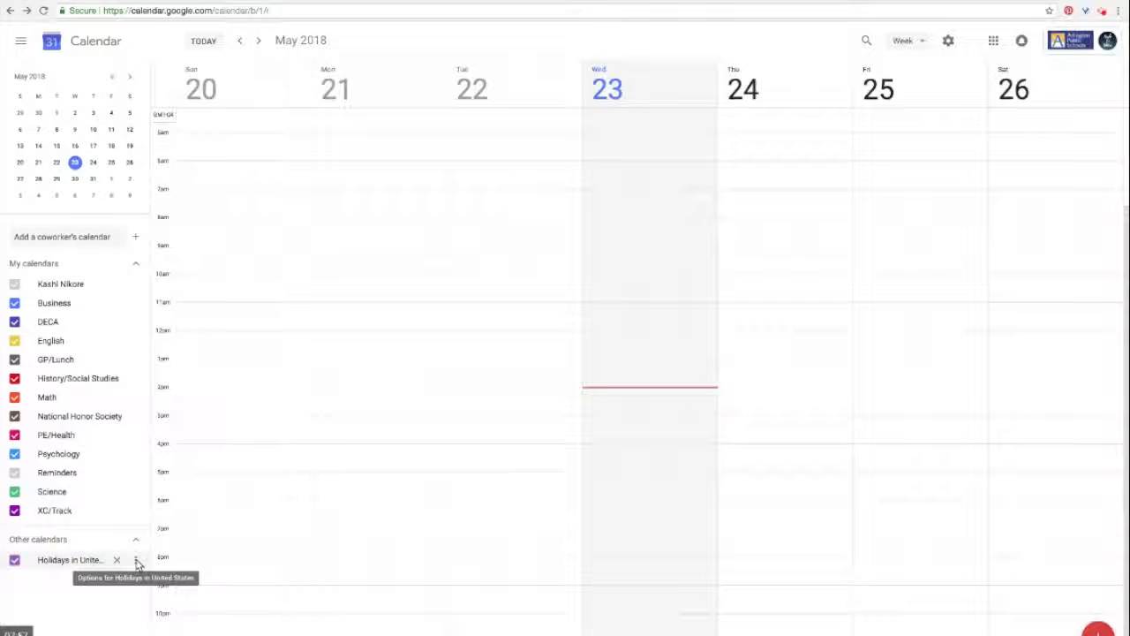
{"action": "left_click", "coordinate": [137, 563]}
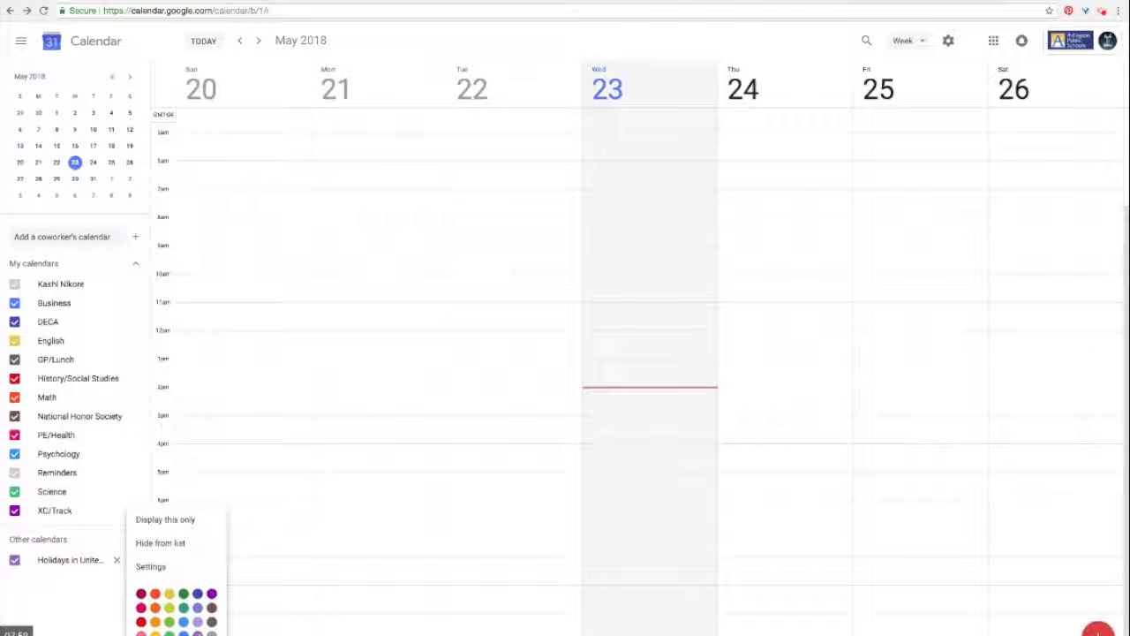
{"action": "left_click", "coordinate": [211, 613]}
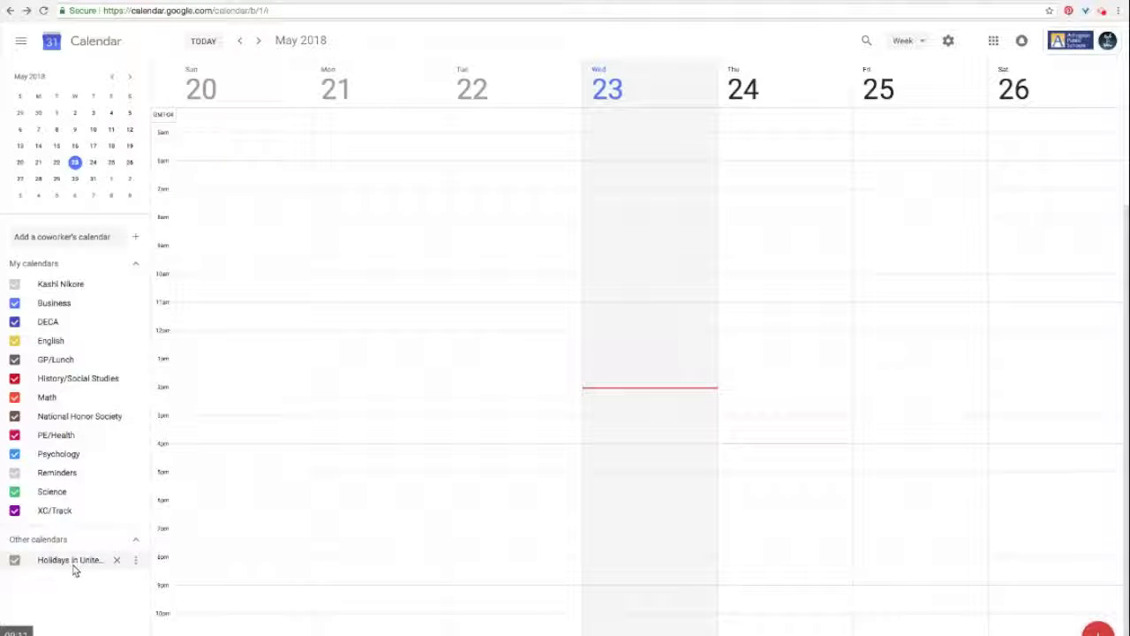
Step: Go to the week of September 9 to 15, 2018 in the calendar
{"action": "left_click", "coordinate": [130, 78]}
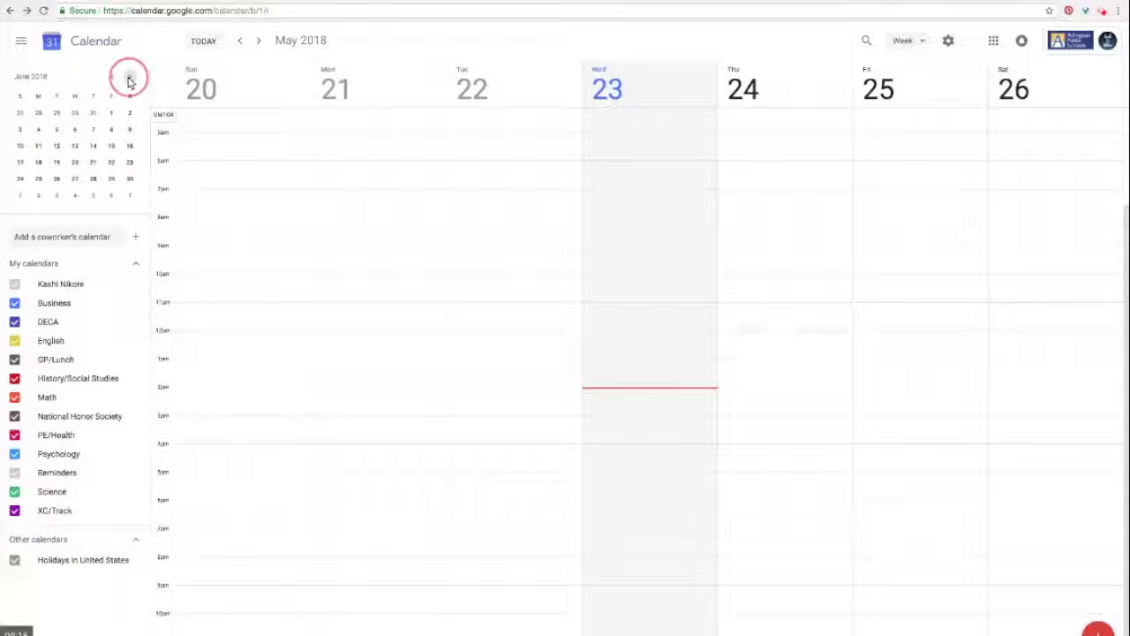
{"action": "left_click", "coordinate": [130, 79]}
{"action": "left_click", "coordinate": [129, 79]}
{"action": "left_click", "coordinate": [130, 78]}
{"action": "left_click", "coordinate": [20, 129]}
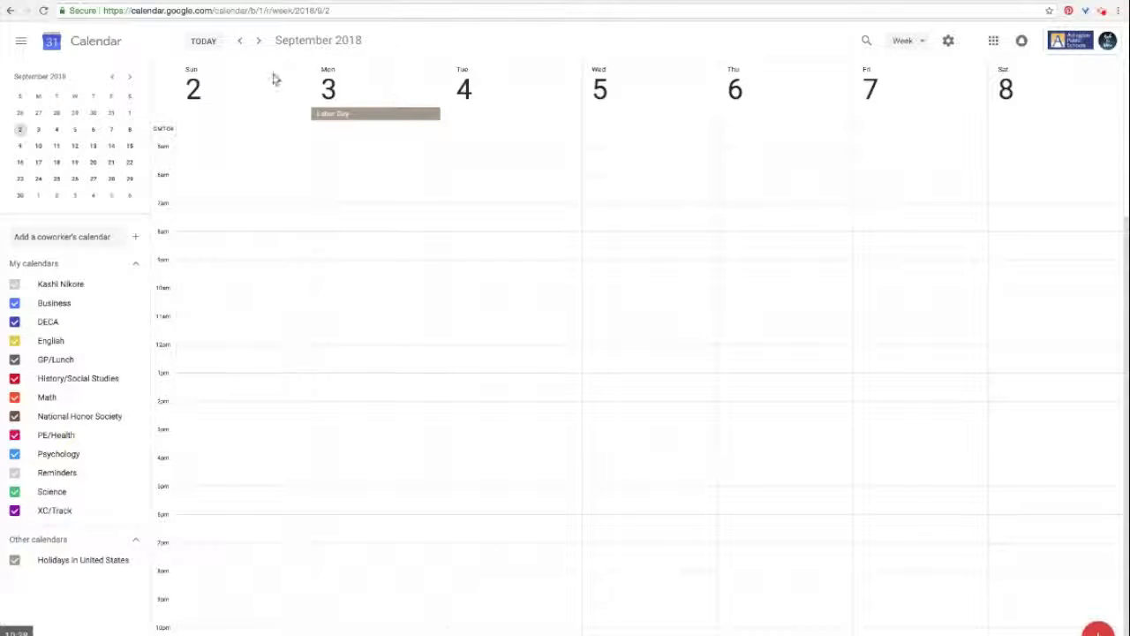
{"action": "left_click", "coordinate": [259, 41]}
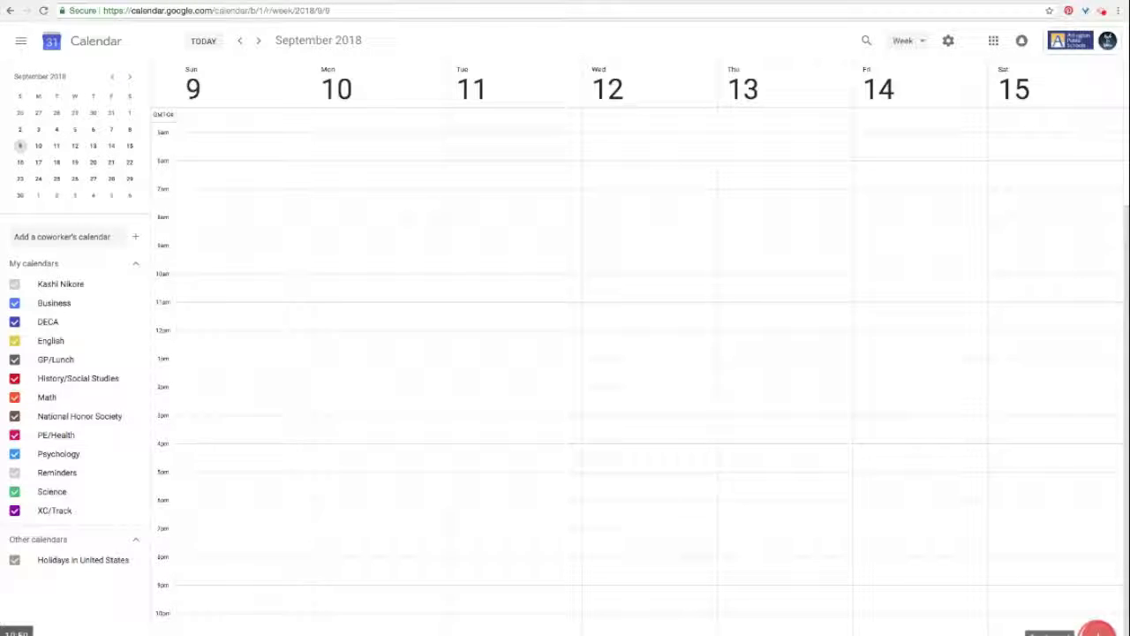
Step: Create a new event titled "Intro to Business and Marketing"
{"action": "left_click", "coordinate": [1097, 629]}
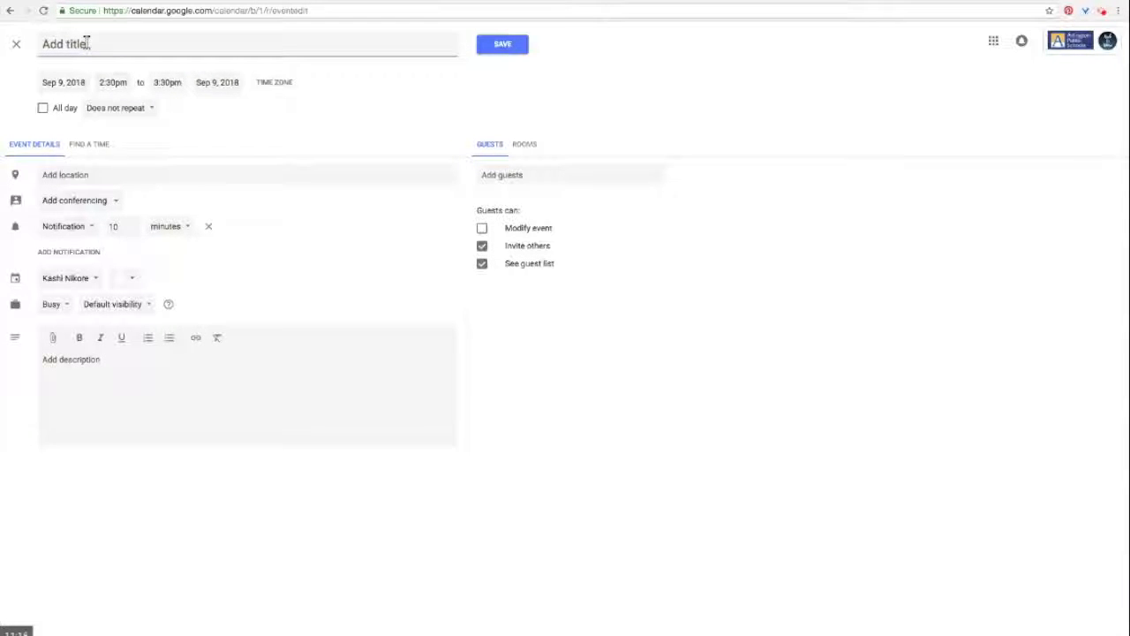
{"action": "type", "text": "Intro to Busin"}
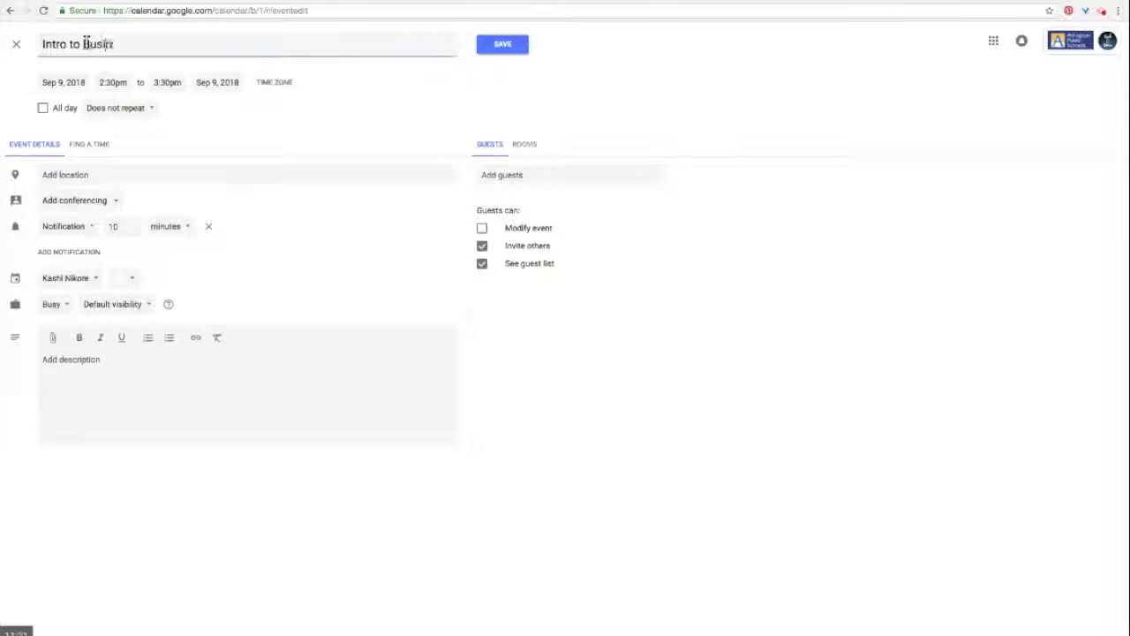
{"action": "type", "text": "ess and Mar"}
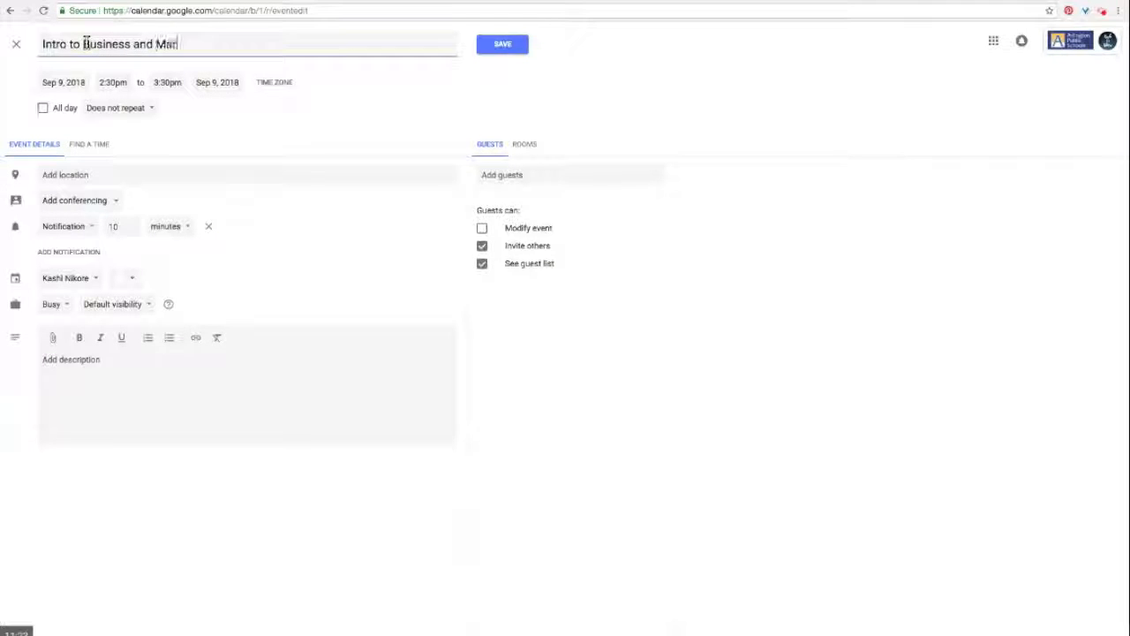
{"action": "type", "text": "keting"}
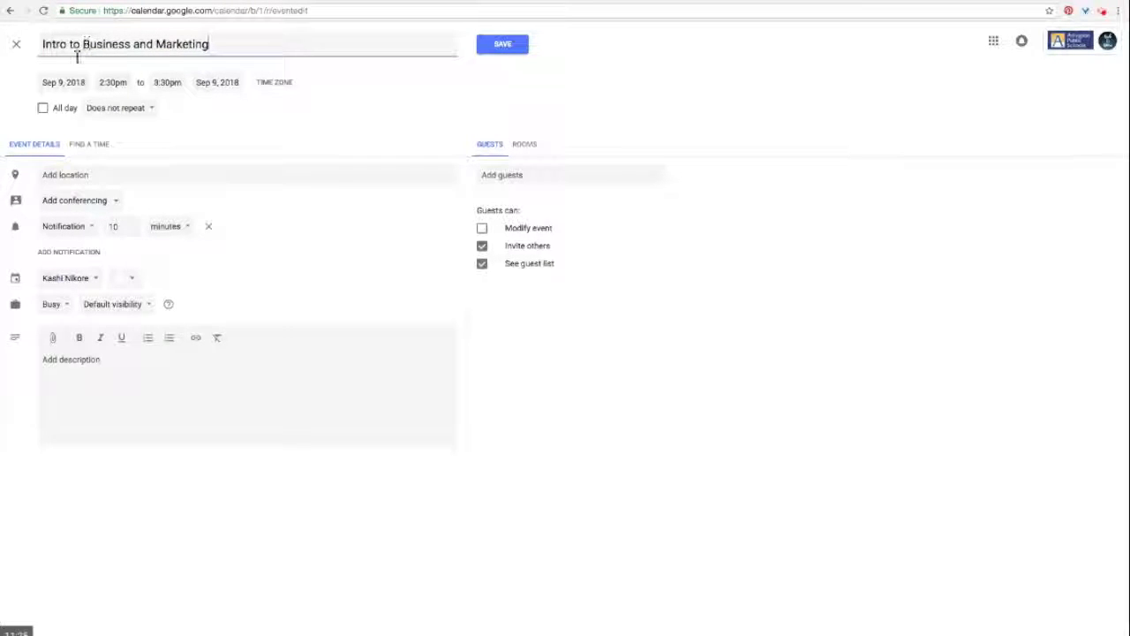
Step: Schedule the event for Sep 10, 2018, from 8:19am to 9:45am
{"action": "left_click", "coordinate": [69, 82]}
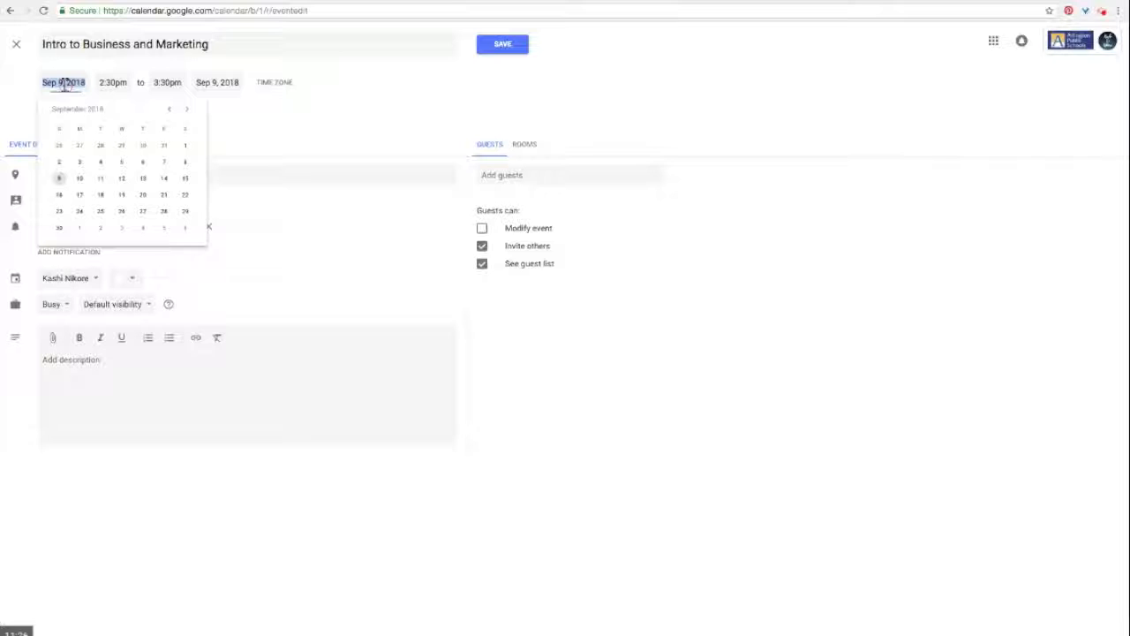
{"action": "left_click", "coordinate": [79, 178]}
{"action": "left_click", "coordinate": [122, 83]}
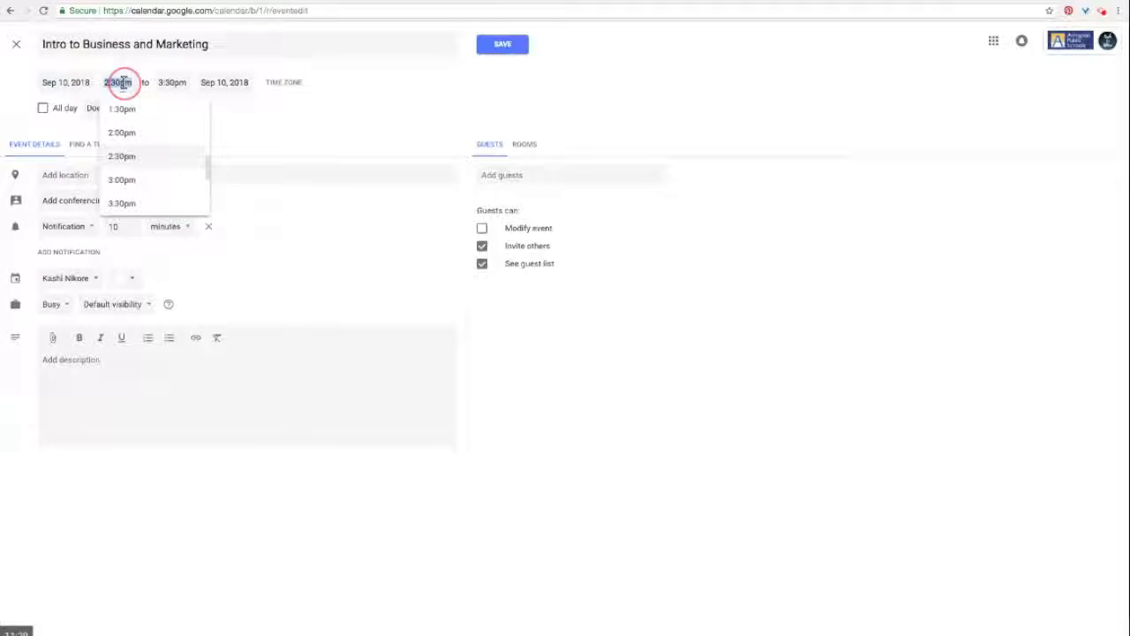
{"action": "type", "text": "8"}
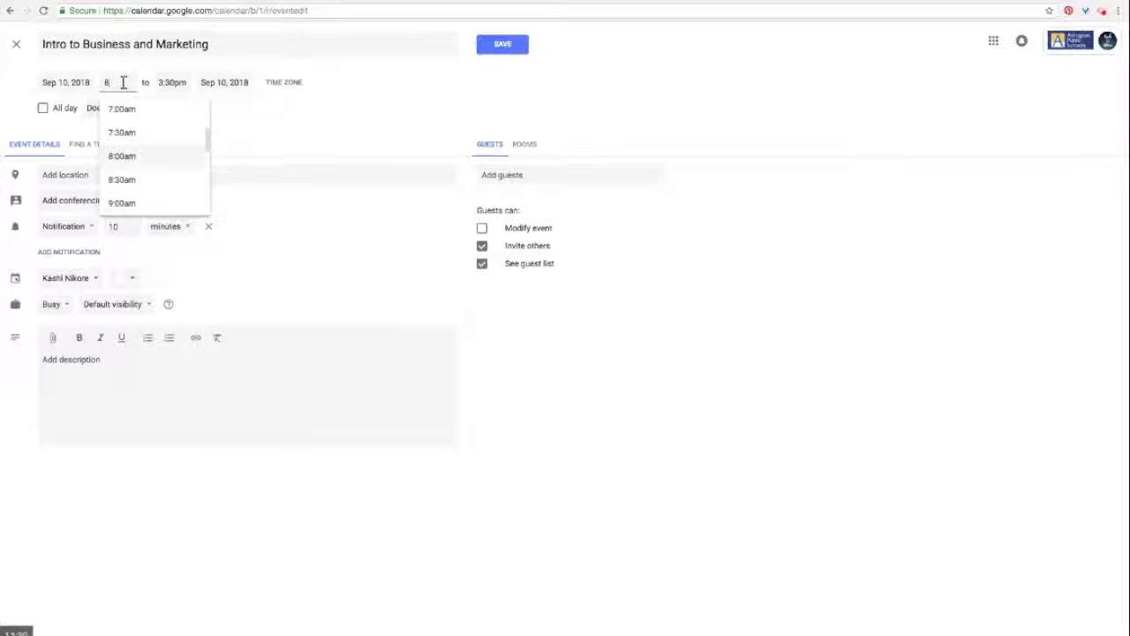
{"action": "type", "text": ":19am"}
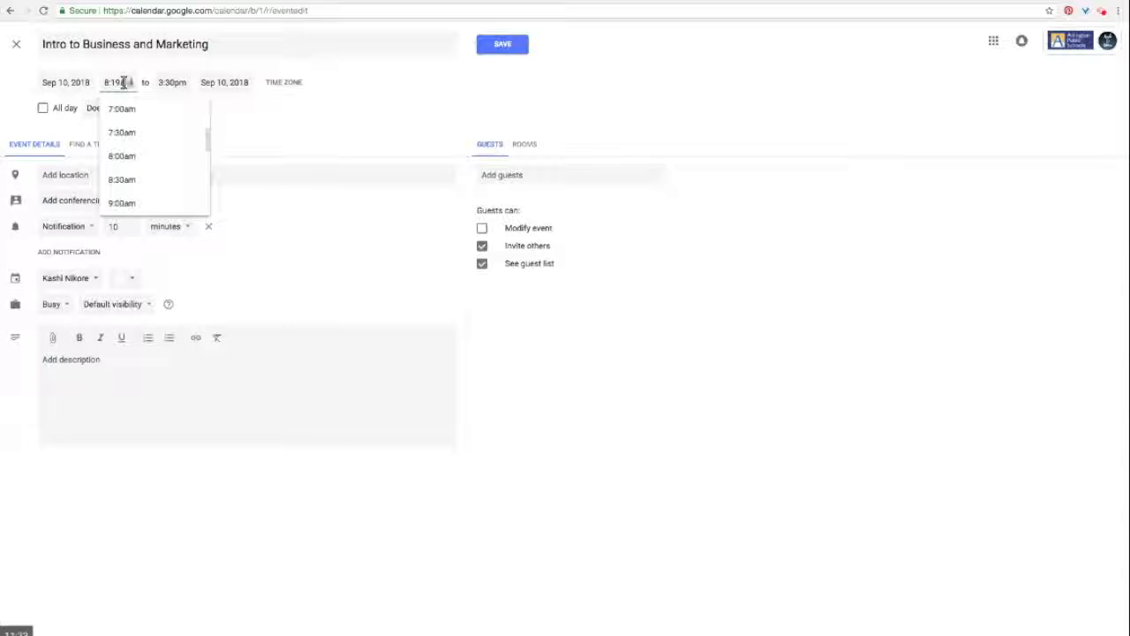
{"action": "left_click", "coordinate": [176, 84]}
{"action": "type", "text": "9:4"}
{"action": "type", "text": "5am"}
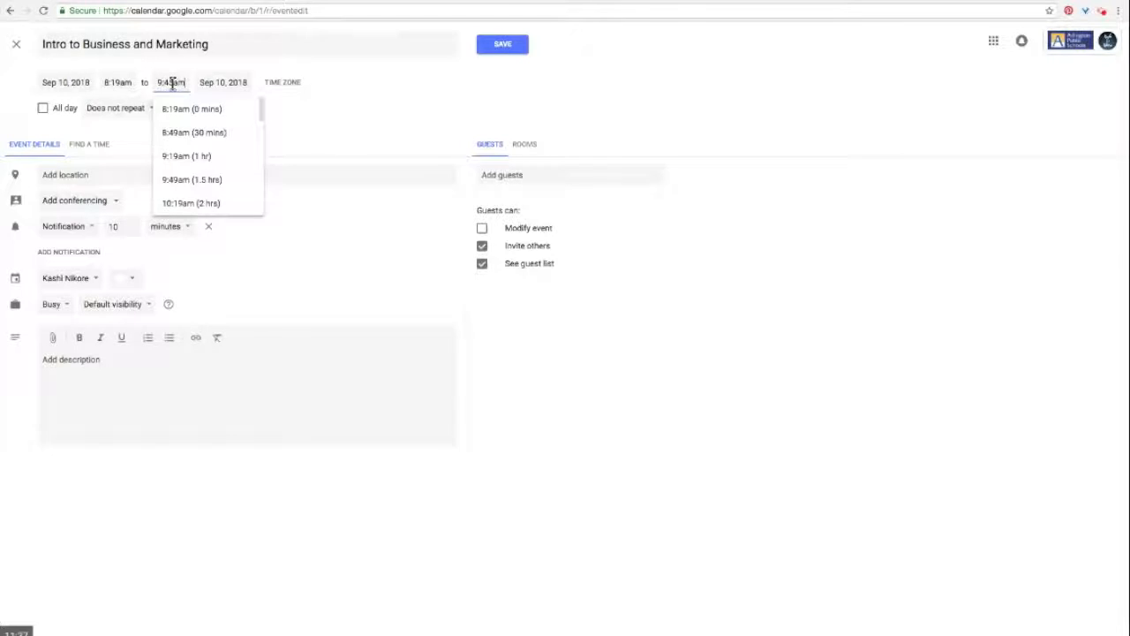
{"action": "left_click", "coordinate": [351, 126]}
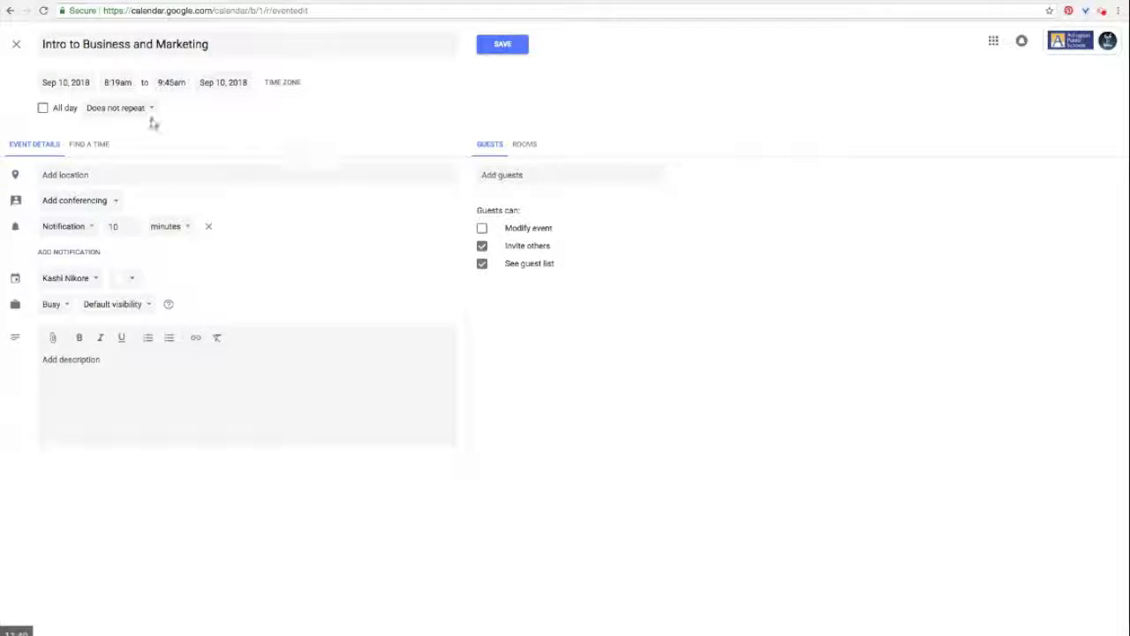
Step: Make the event repeat every weekday, Monday to Friday, and open its custom recurrence settings
{"action": "left_click", "coordinate": [129, 111]}
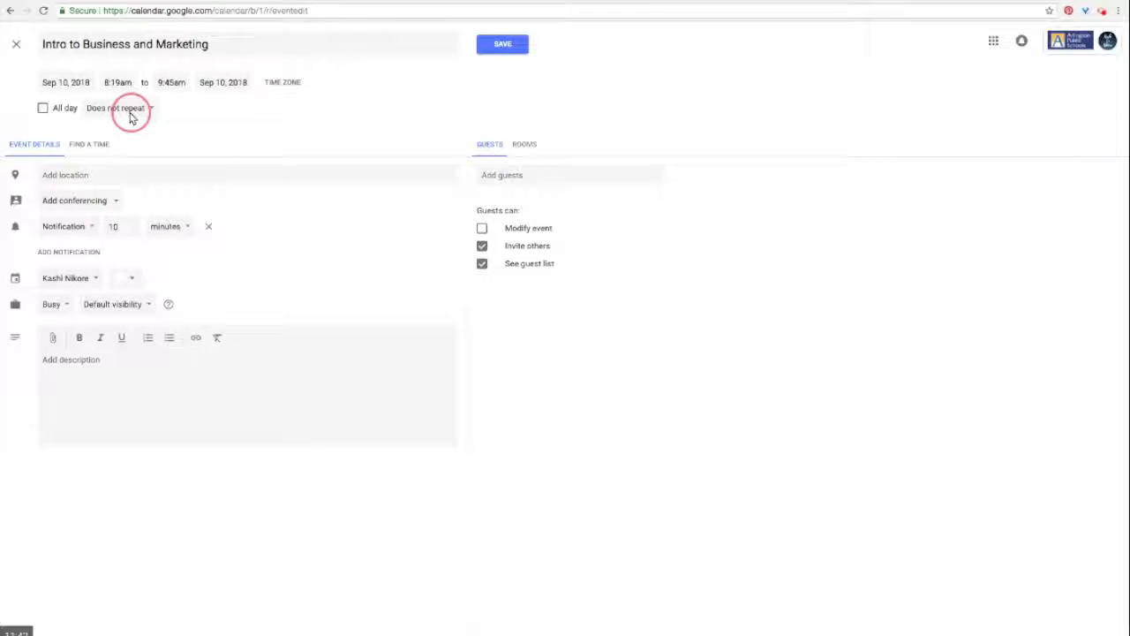
{"action": "left_click", "coordinate": [137, 214]}
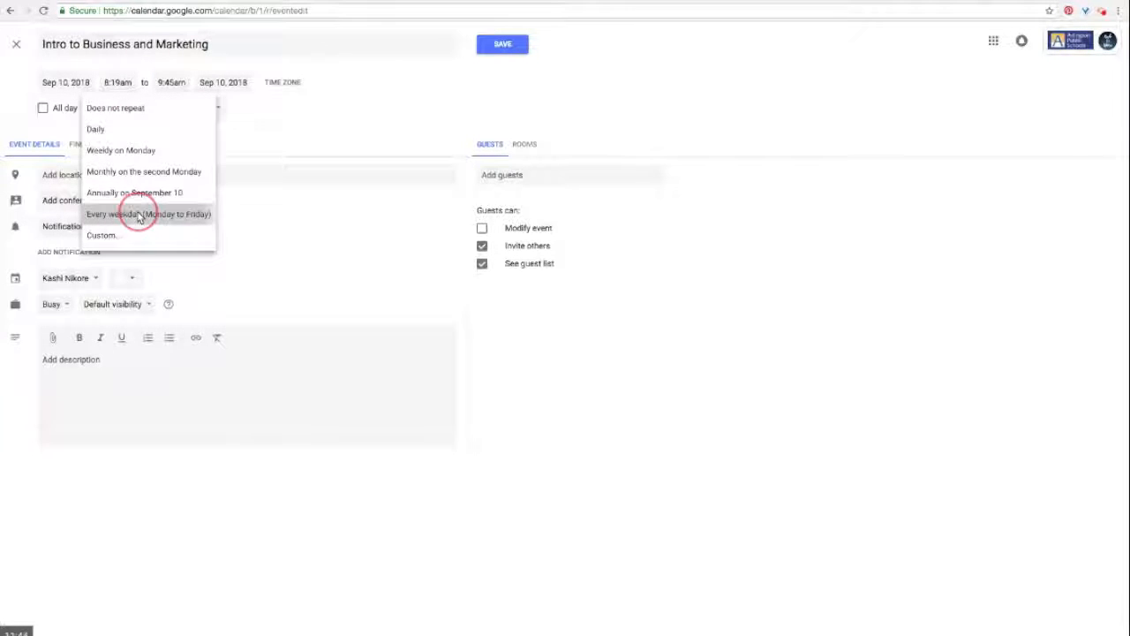
{"action": "left_click", "coordinate": [118, 112]}
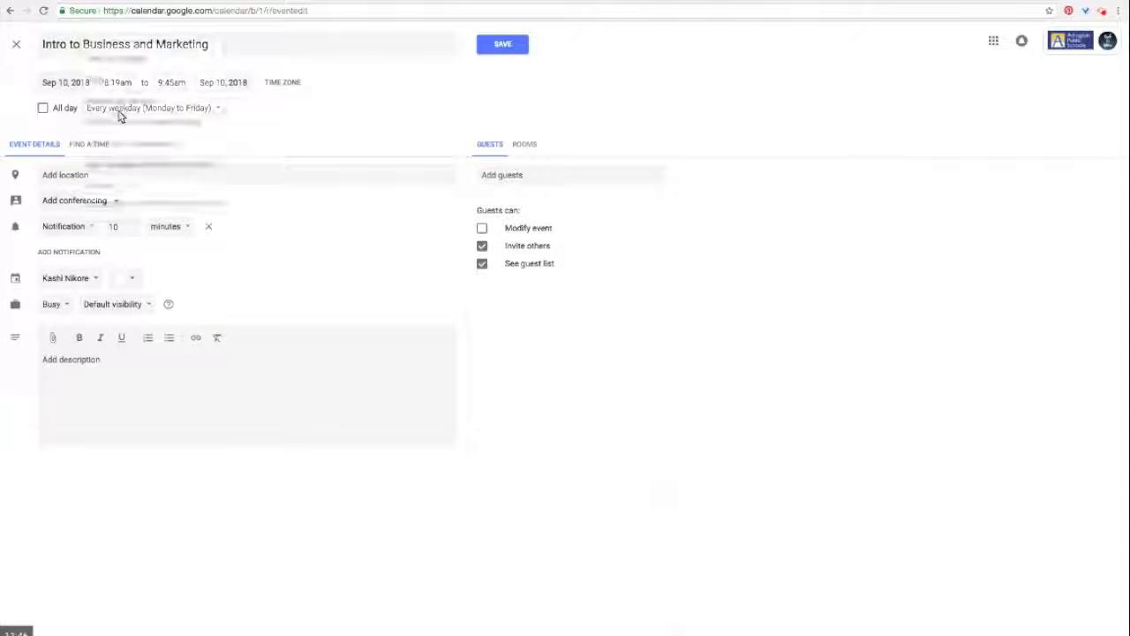
{"action": "left_click", "coordinate": [117, 186]}
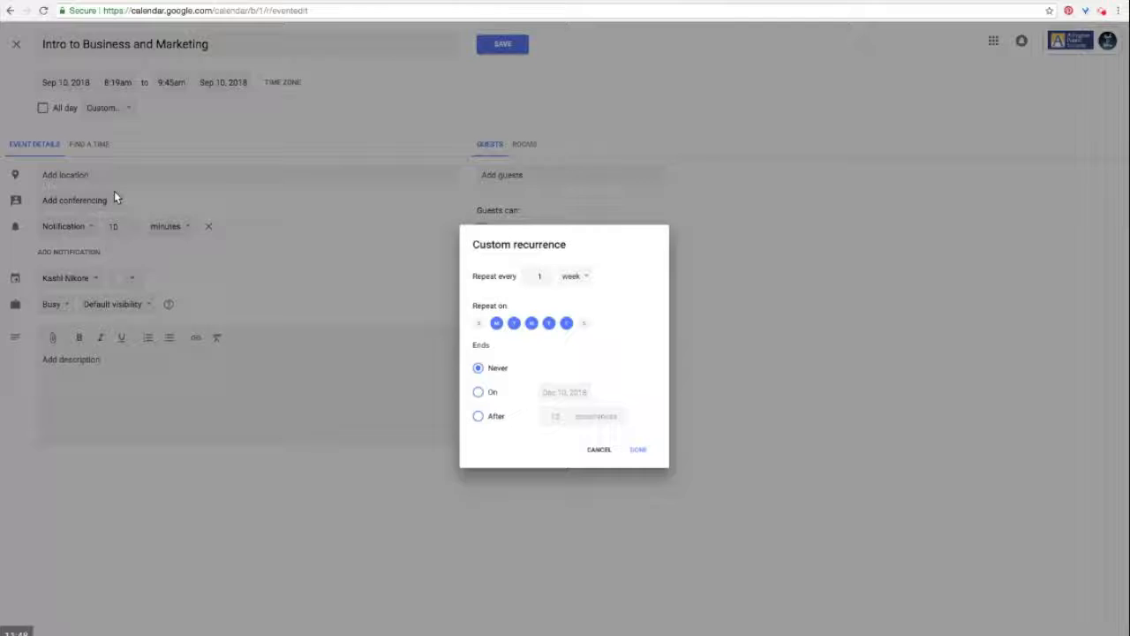
Step: Set the weekday recurrence to end on Jun 12, 2019 and apply the custom recurrence
{"action": "left_click", "coordinate": [472, 397]}
{"action": "left_click", "coordinate": [560, 397]}
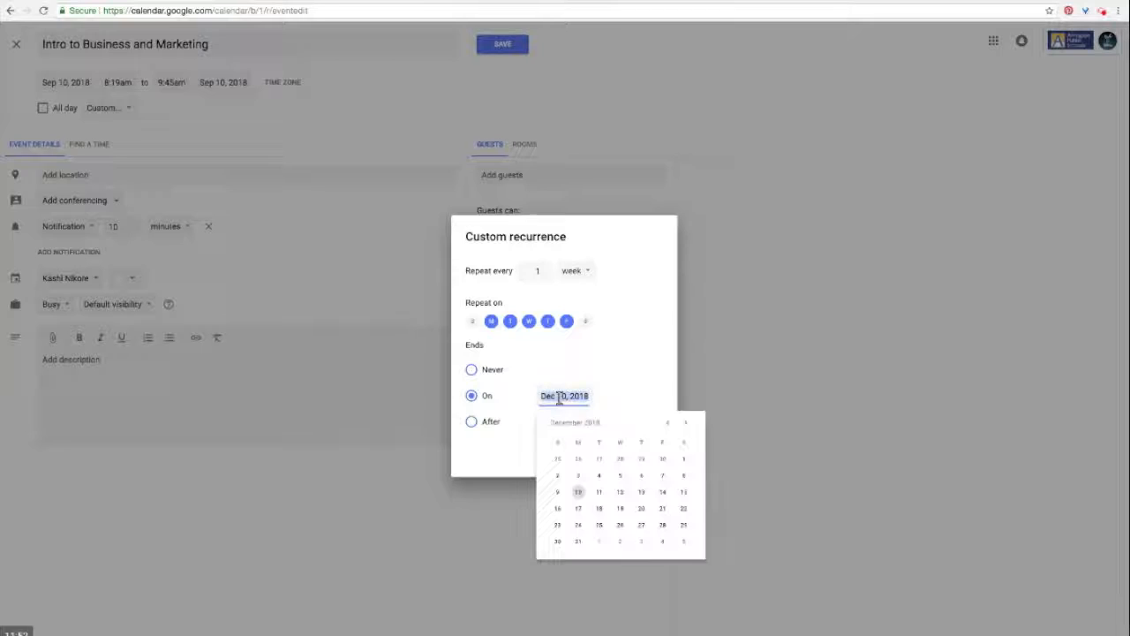
{"action": "left_click", "coordinate": [686, 425]}
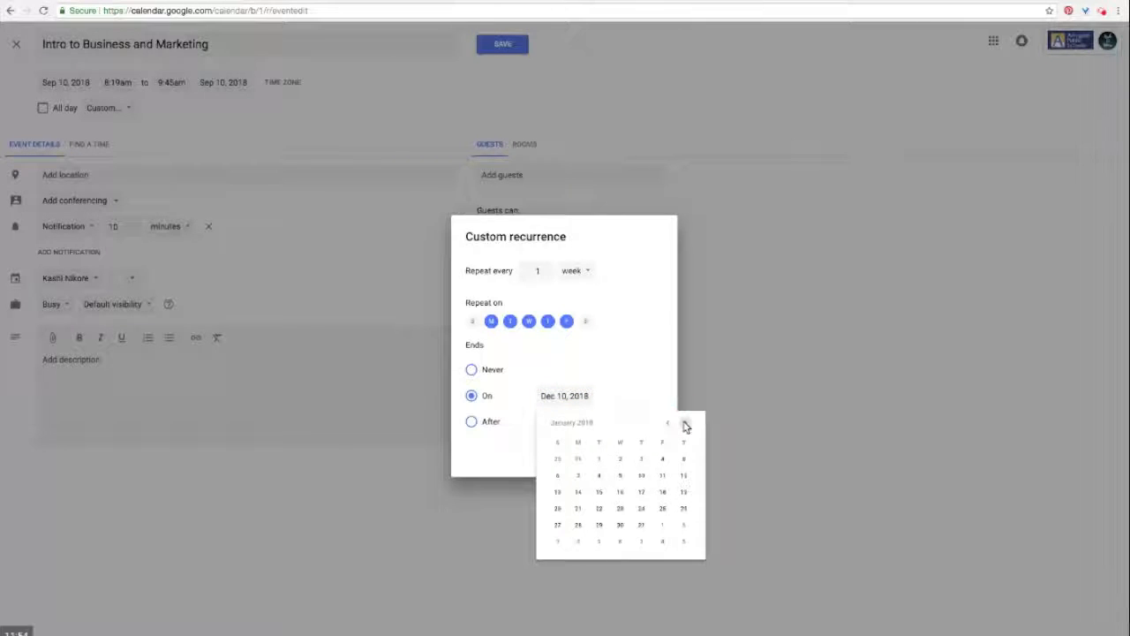
{"action": "left_click", "coordinate": [686, 426]}
{"action": "left_click", "coordinate": [686, 425]}
{"action": "left_click", "coordinate": [686, 425]}
{"action": "left_click", "coordinate": [686, 425]}
{"action": "left_click", "coordinate": [686, 426]}
{"action": "left_click", "coordinate": [686, 426]}
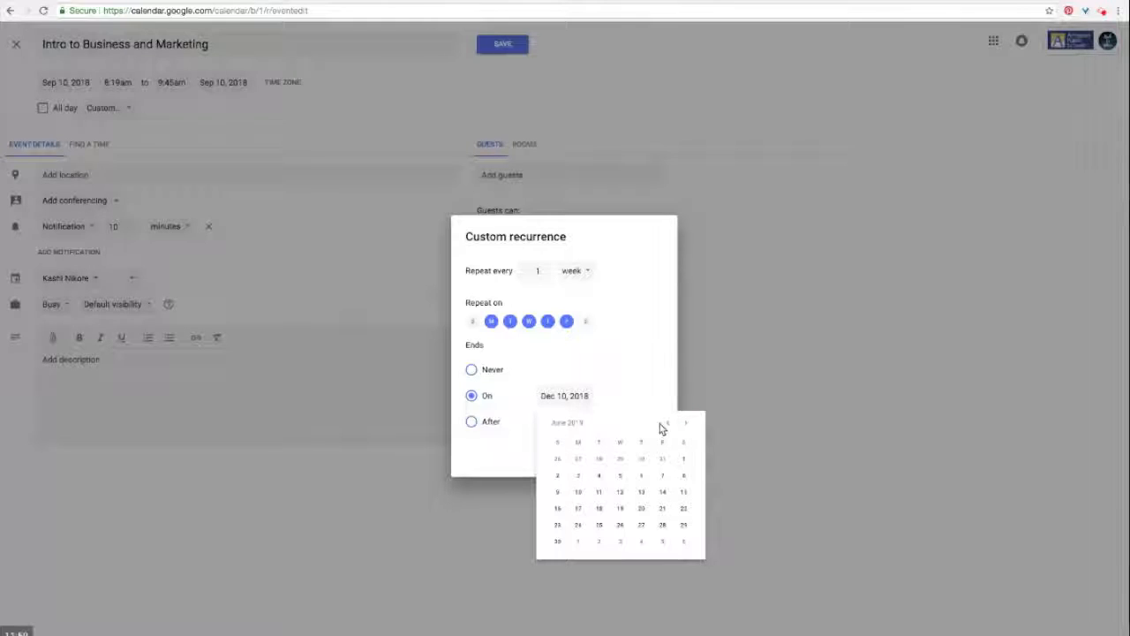
{"action": "left_click", "coordinate": [622, 492]}
{"action": "left_click", "coordinate": [566, 396]}
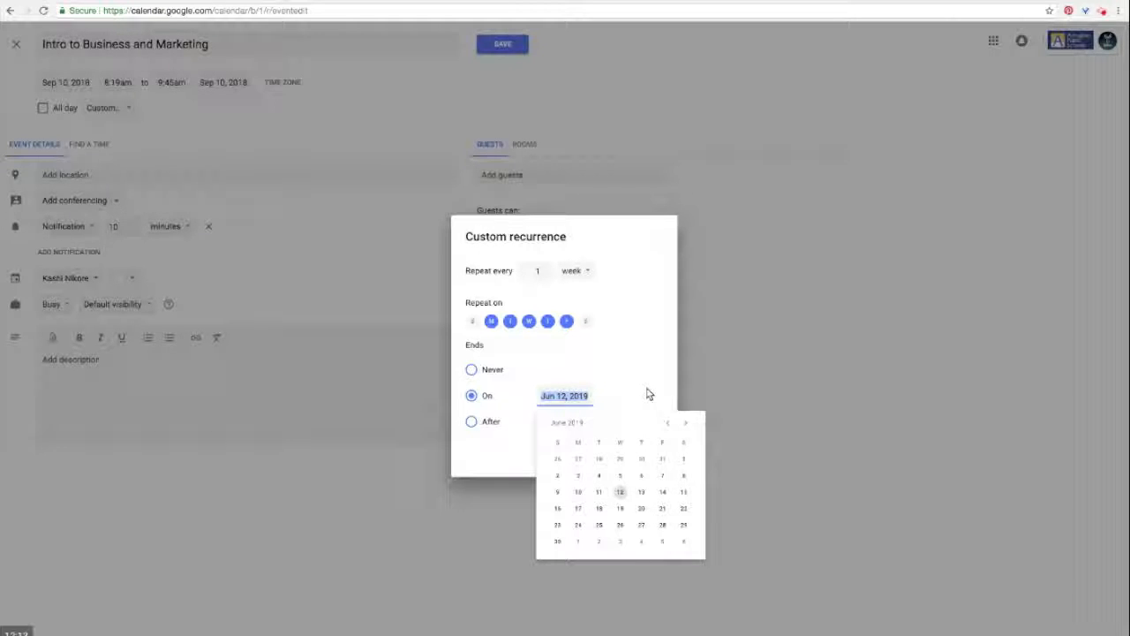
{"action": "left_click", "coordinate": [619, 492]}
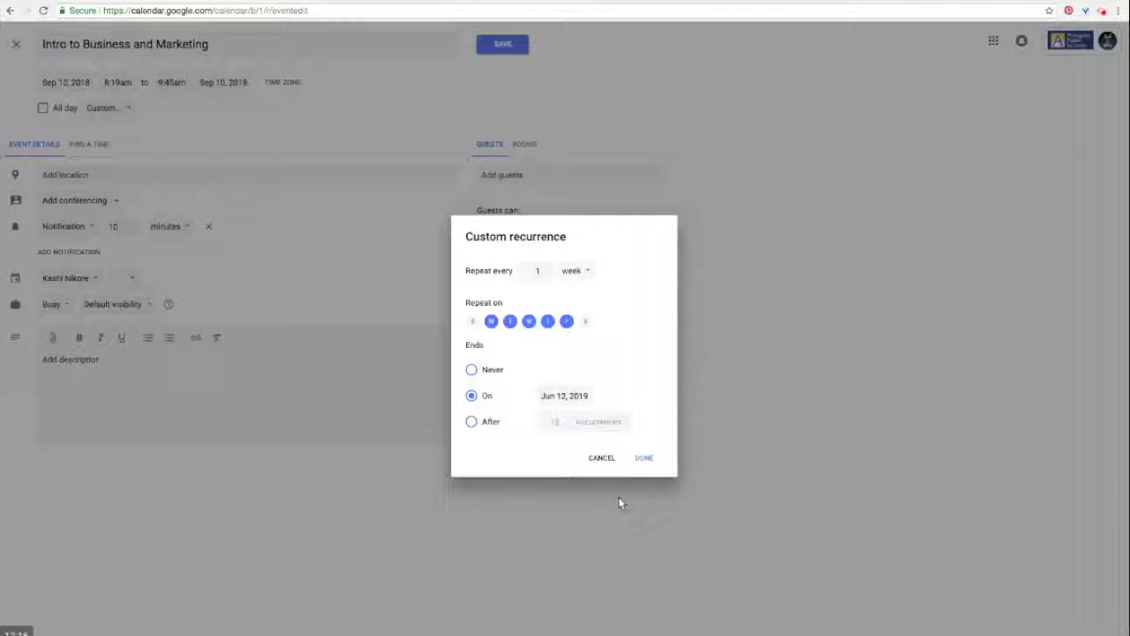
{"action": "left_click", "coordinate": [647, 458]}
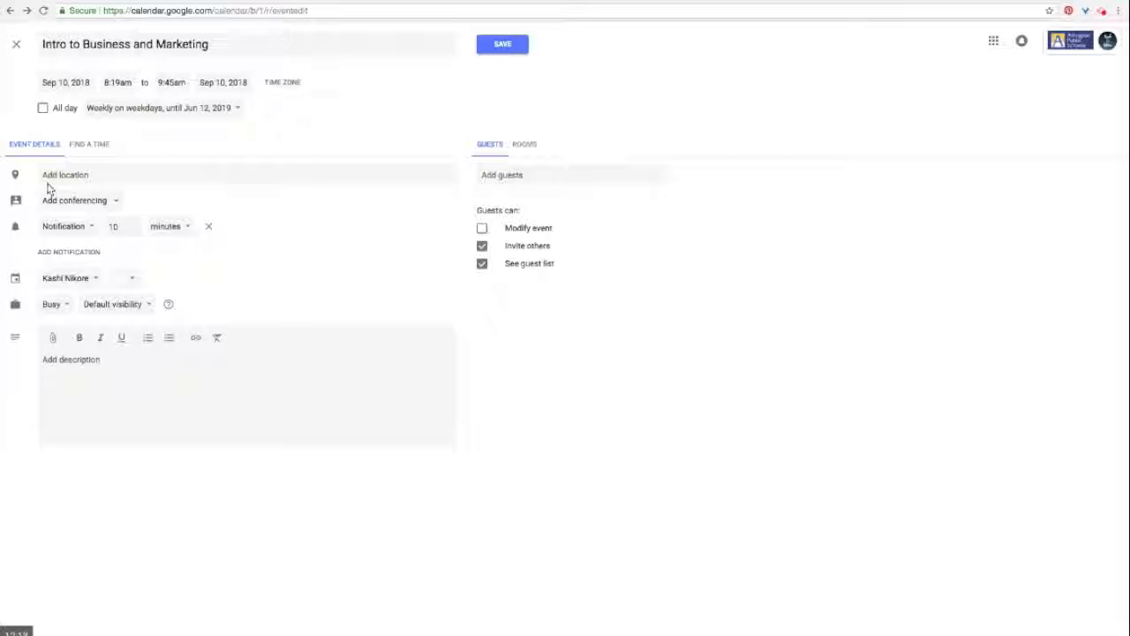
Step: Set the event's location to Room 4207
{"action": "left_click", "coordinate": [51, 176]}
{"action": "type", "text": "Room"}
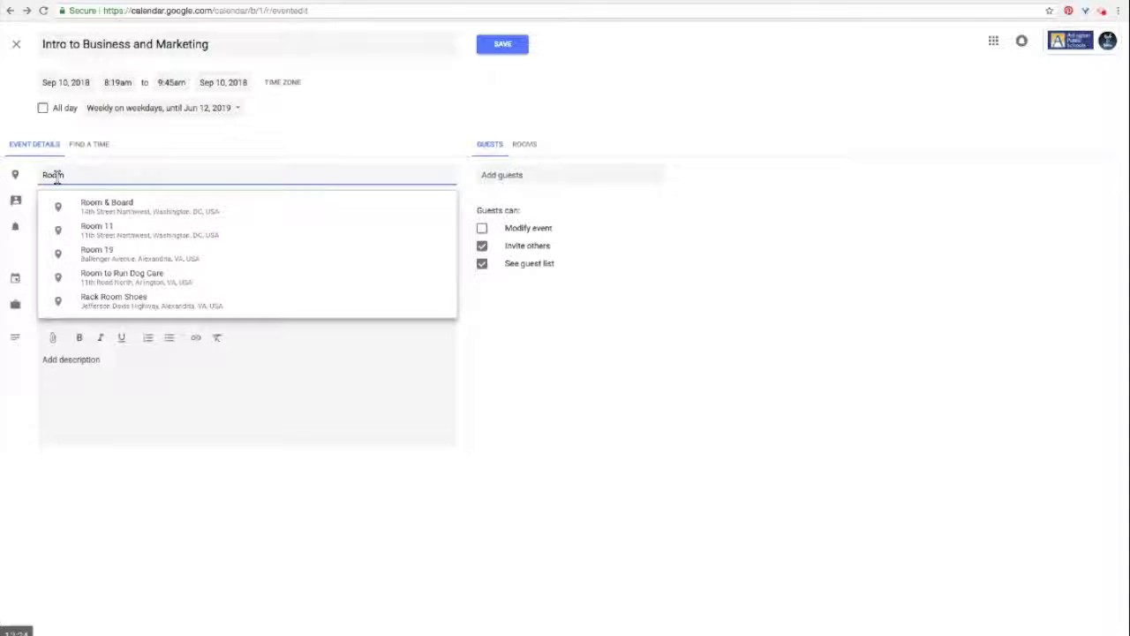
{"action": "type", "text": " 4207"}
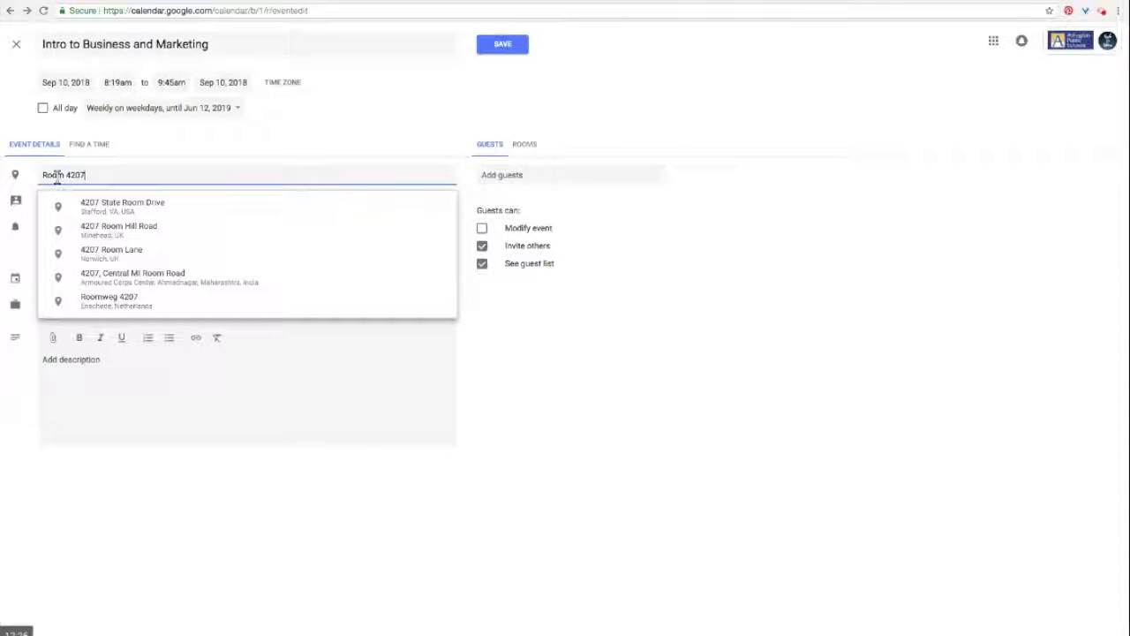
{"action": "left_click", "coordinate": [329, 153]}
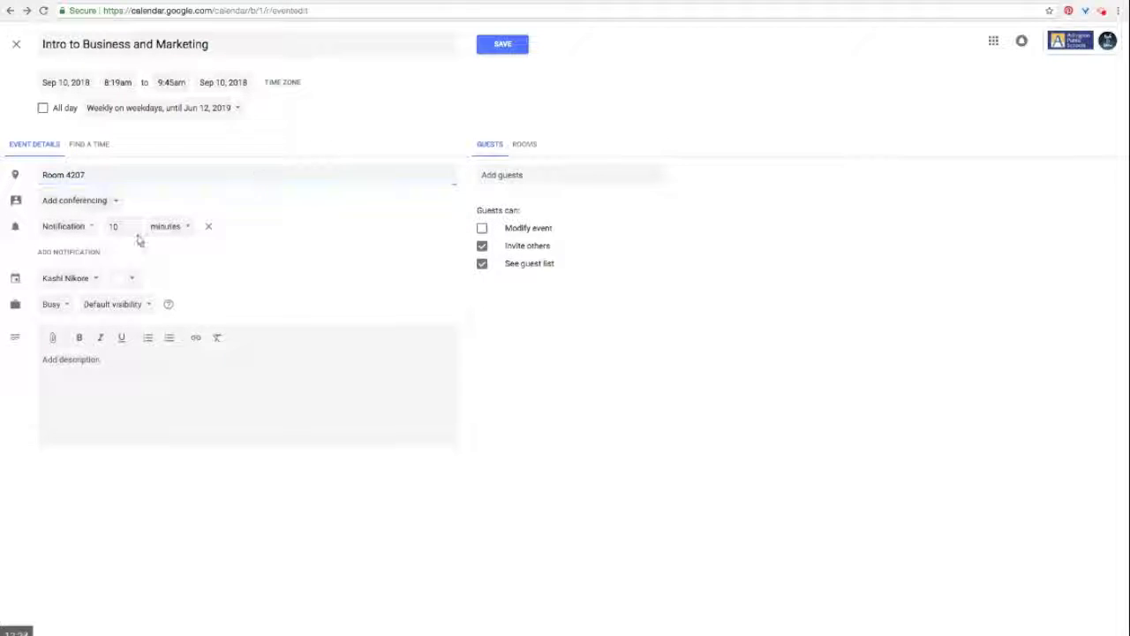
Step: Remove the event's 10-minute notification and assign the event to the Business calendar
{"action": "left_click", "coordinate": [207, 226]}
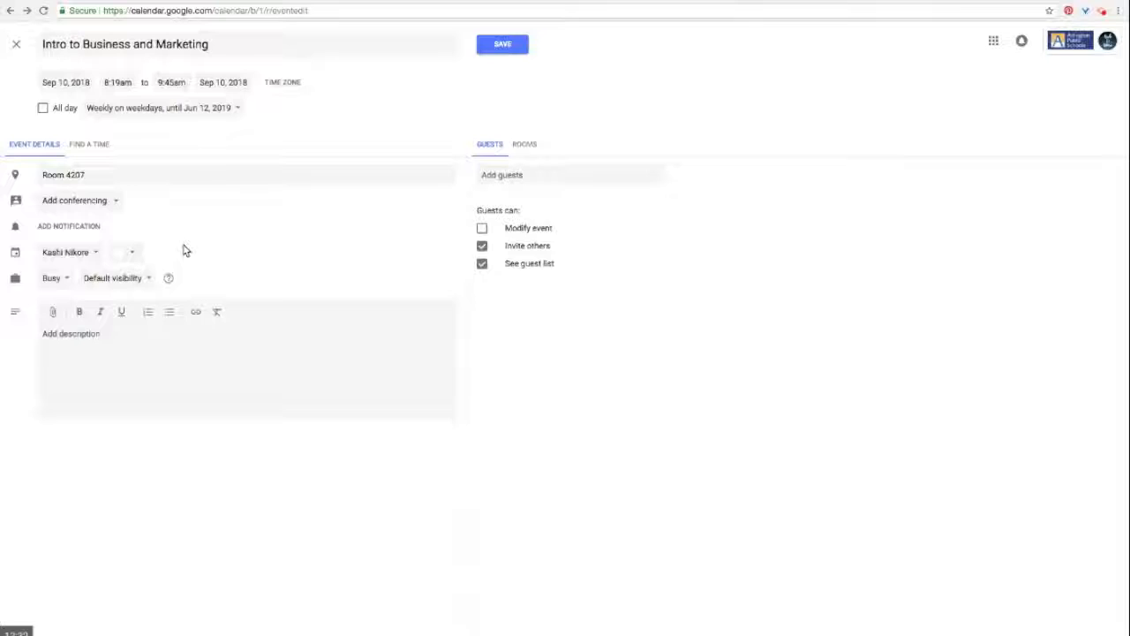
{"action": "left_click", "coordinate": [70, 252]}
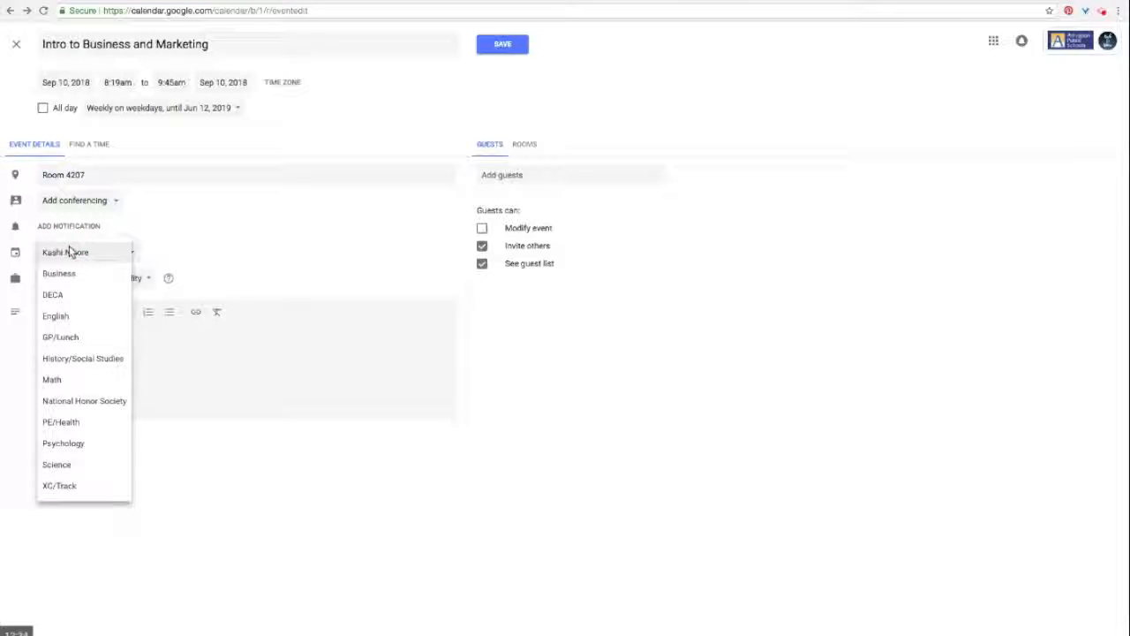
{"action": "left_click", "coordinate": [76, 274]}
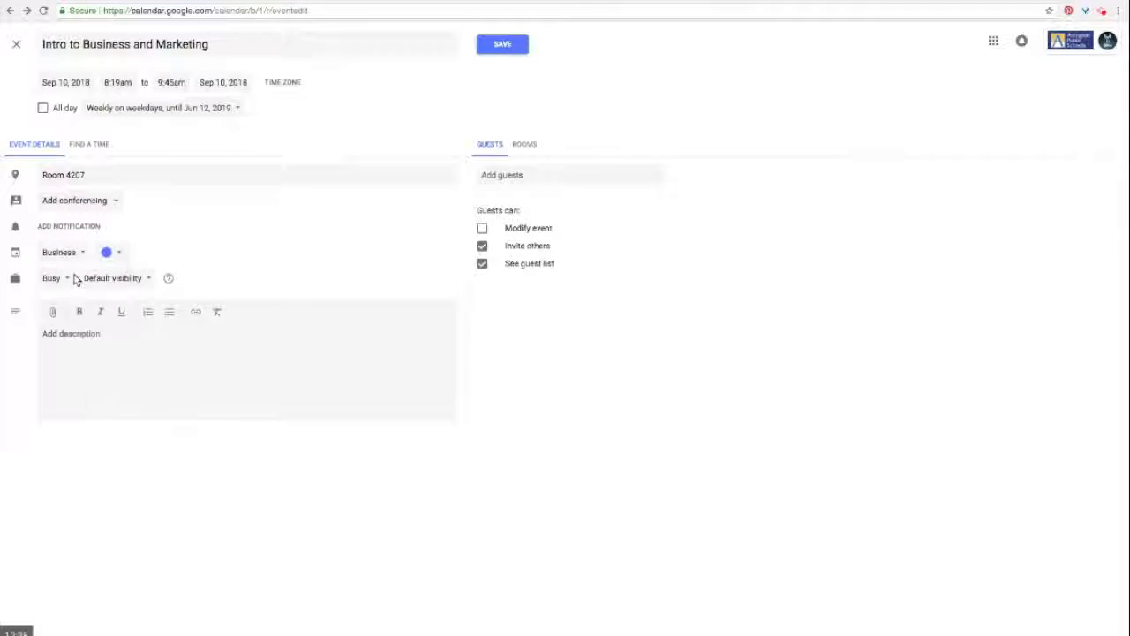
Step: Write a three-line event description: "Room:", "Teacher:" and "Any other information you need for the class."
{"action": "left_click", "coordinate": [99, 341]}
{"action": "type", "text": "Room "}
{"action": "type", "text": "her"}
{"action": "type", "text": "Any othe"}
{"action": "type", "text": "r information you need for the class."}
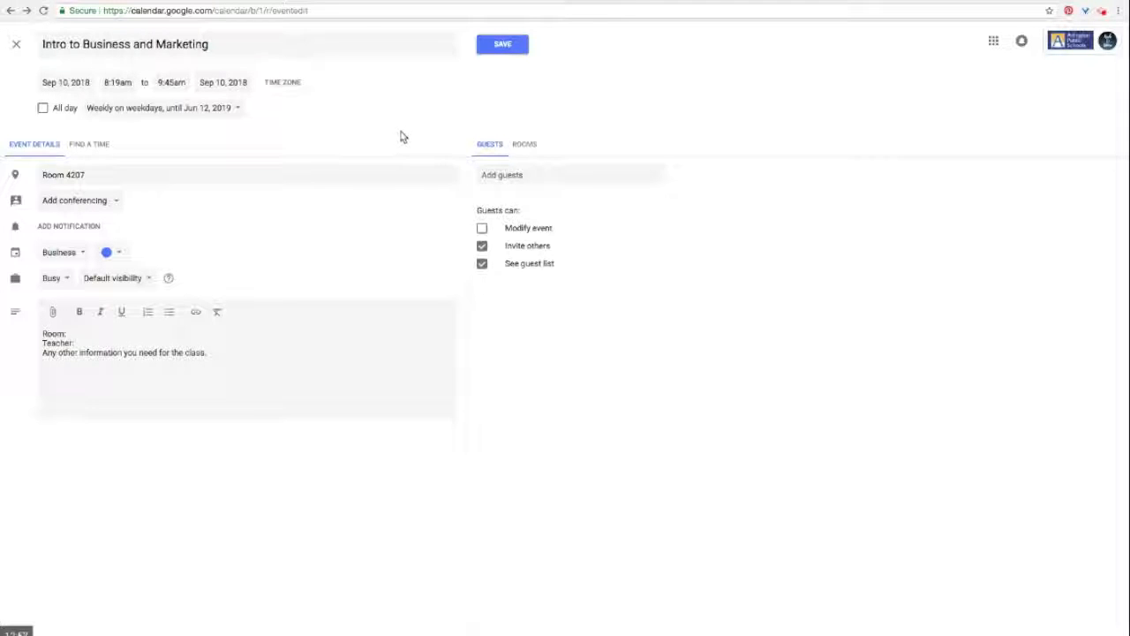
Step: Save the Intro to Business and Marketing event
{"action": "left_click", "coordinate": [503, 45]}
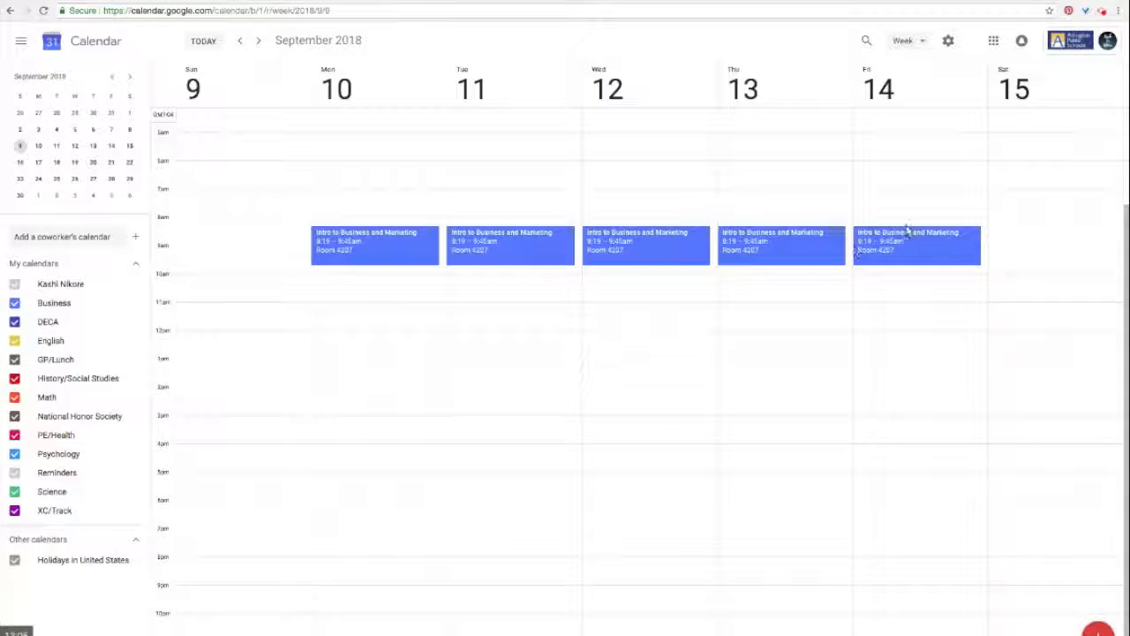
Step: View the calendar weeks containing Jun 12 and Jun 19, 2019 to check where the recurring class ends
{"action": "left_click", "coordinate": [260, 43]}
{"action": "left_click", "coordinate": [259, 42]}
{"action": "left_click", "coordinate": [130, 77]}
{"action": "left_click", "coordinate": [130, 77]}
{"action": "left_click", "coordinate": [130, 77]}
{"action": "left_click", "coordinate": [129, 77]}
{"action": "left_click", "coordinate": [129, 78]}
{"action": "left_click", "coordinate": [130, 78]}
{"action": "left_click", "coordinate": [130, 78]}
{"action": "left_click", "coordinate": [129, 78]}
{"action": "left_click", "coordinate": [130, 78]}
{"action": "left_click", "coordinate": [75, 146]}
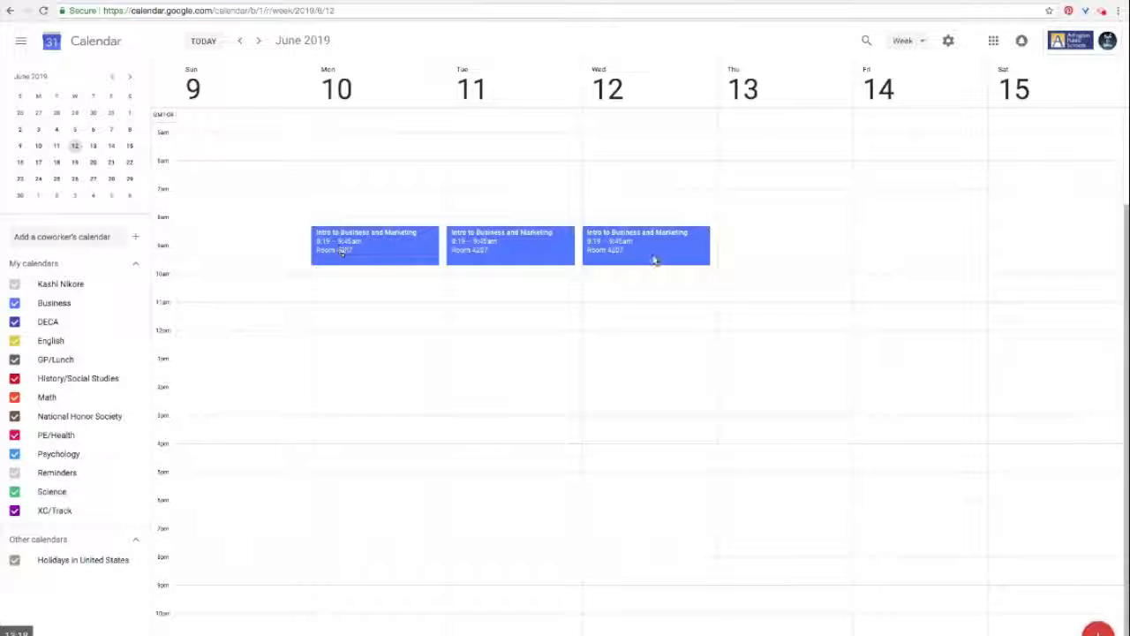
{"action": "left_click", "coordinate": [257, 42]}
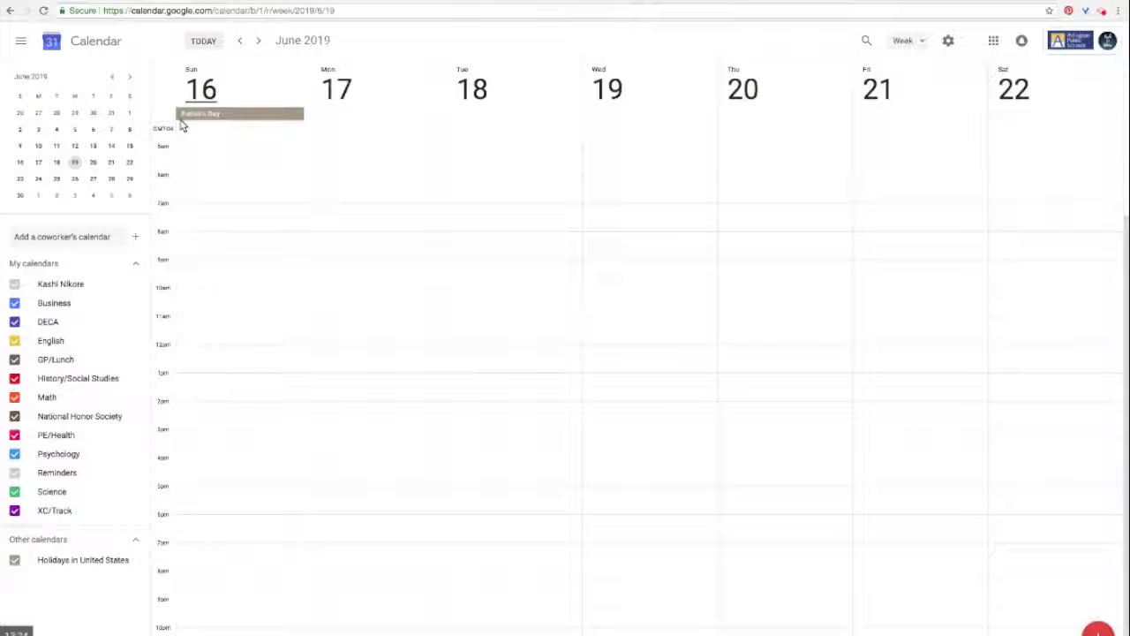
Step: Return the calendar to the week of September 10, 2018
{"action": "left_click", "coordinate": [112, 77]}
{"action": "left_click", "coordinate": [112, 77]}
{"action": "left_click", "coordinate": [112, 77]}
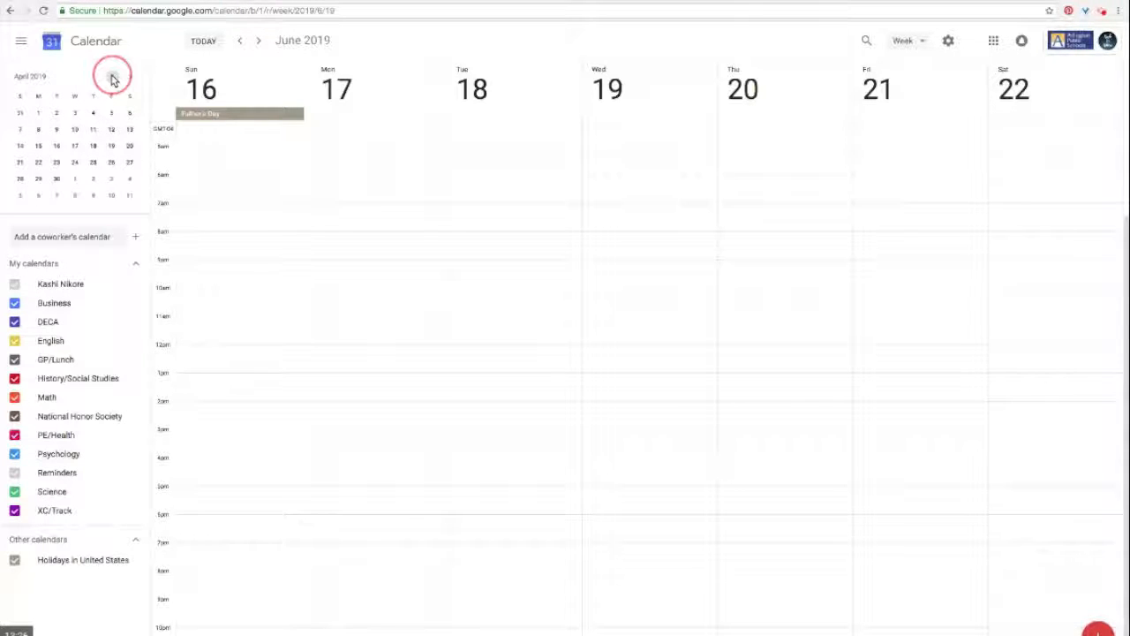
{"action": "left_click", "coordinate": [22, 146]}
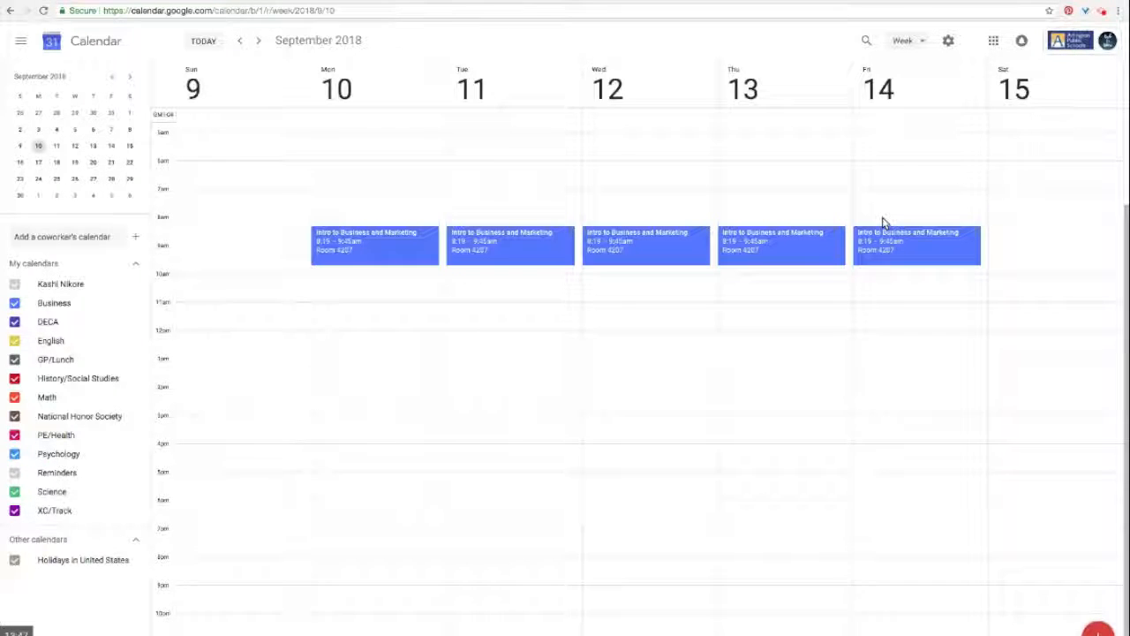
Step: Create a new event titled "Algebra II" dated Sep 10, 2018
{"action": "left_click", "coordinate": [1098, 630]}
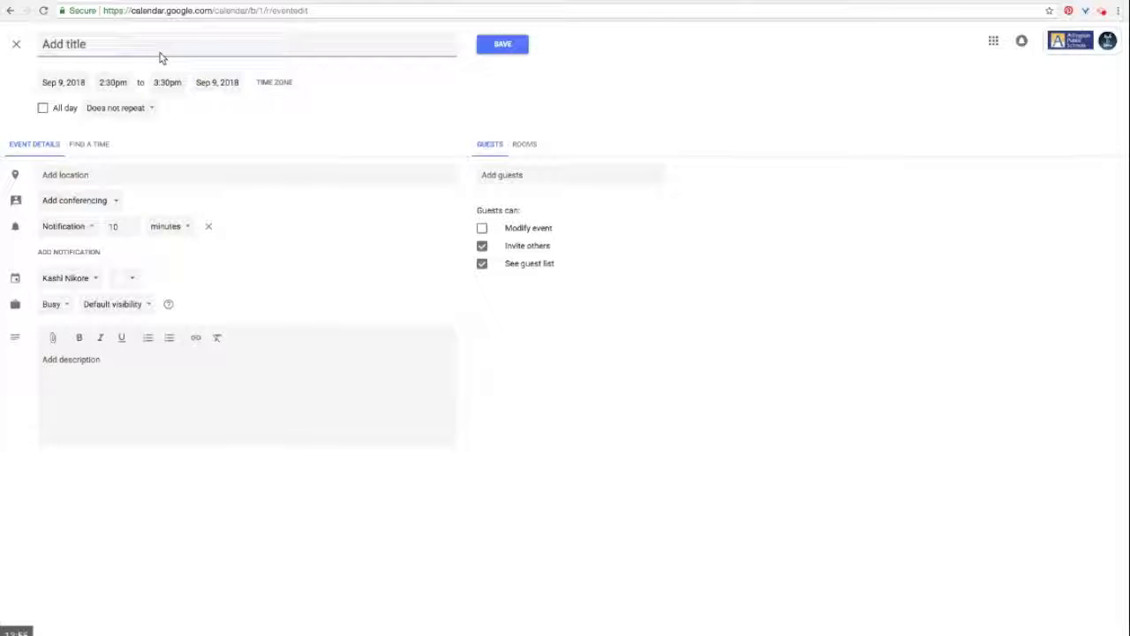
{"action": "type", "text": "Algebra II"}
{"action": "left_click", "coordinate": [64, 82]}
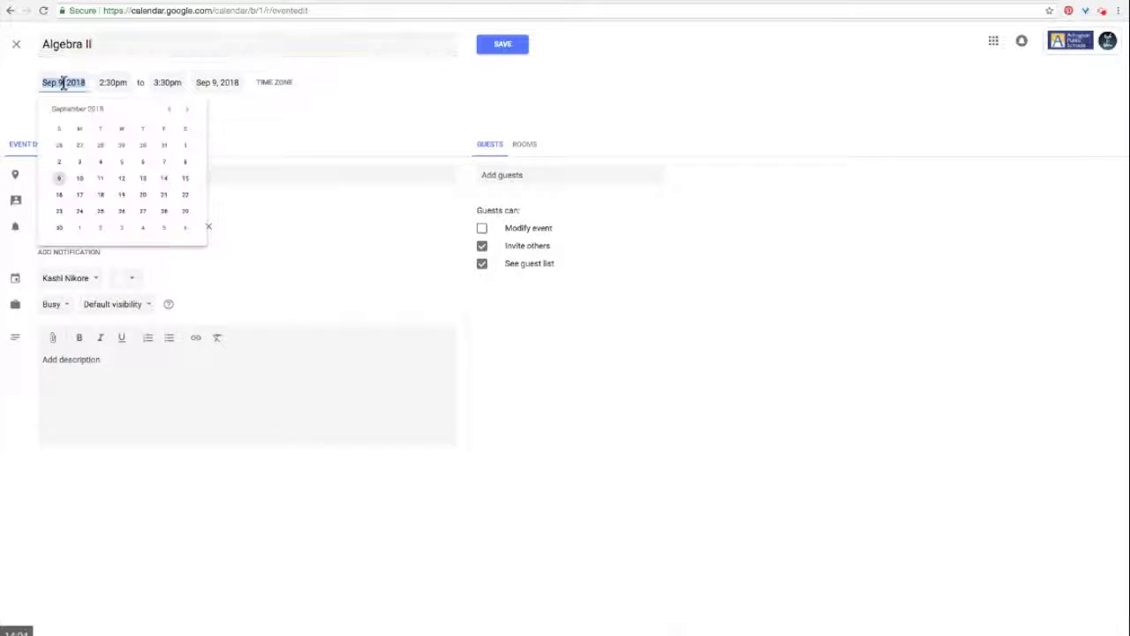
{"action": "left_click", "coordinate": [80, 178]}
Step: Set the Algebra II event's time to 9:45am to 10:36am
{"action": "left_click", "coordinate": [118, 82]}
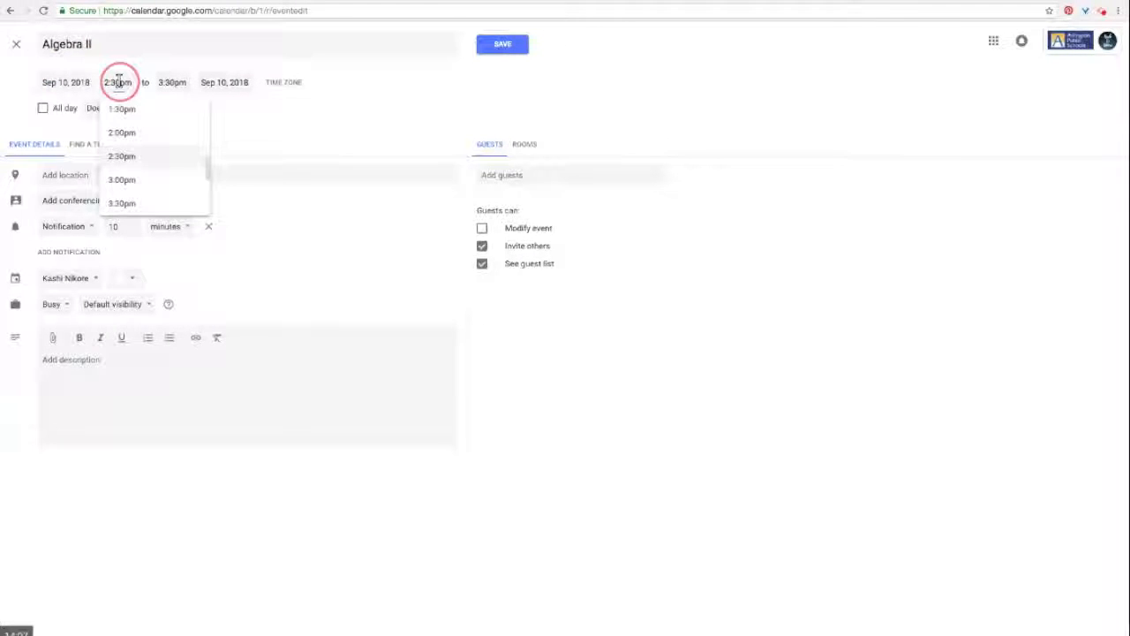
{"action": "type", "text": "9"}
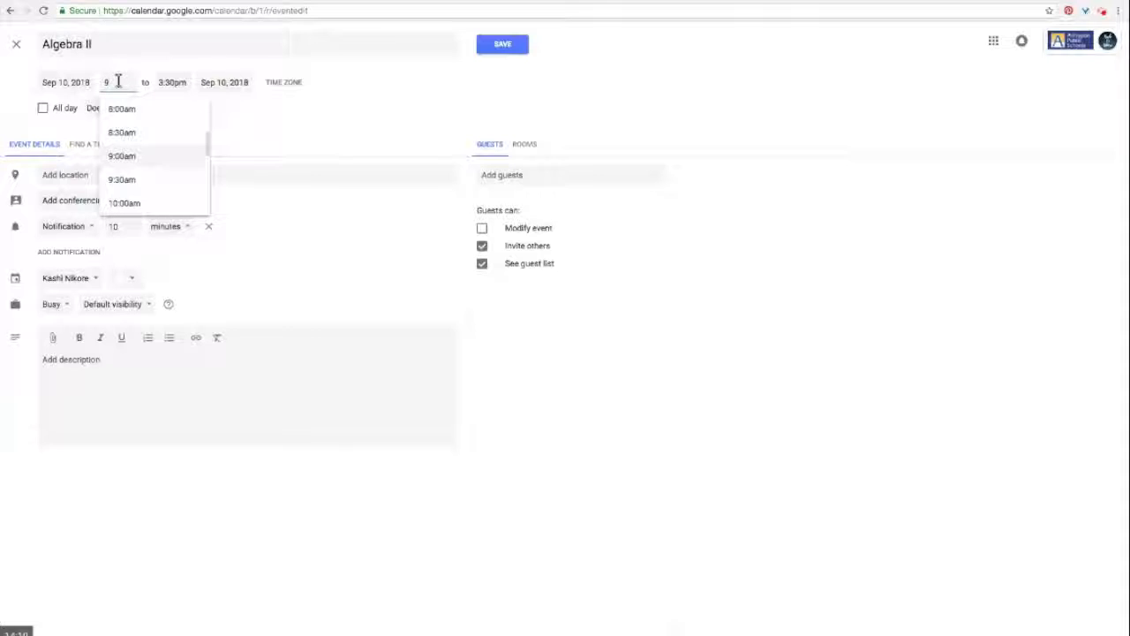
{"action": "type", "text": ":45am"}
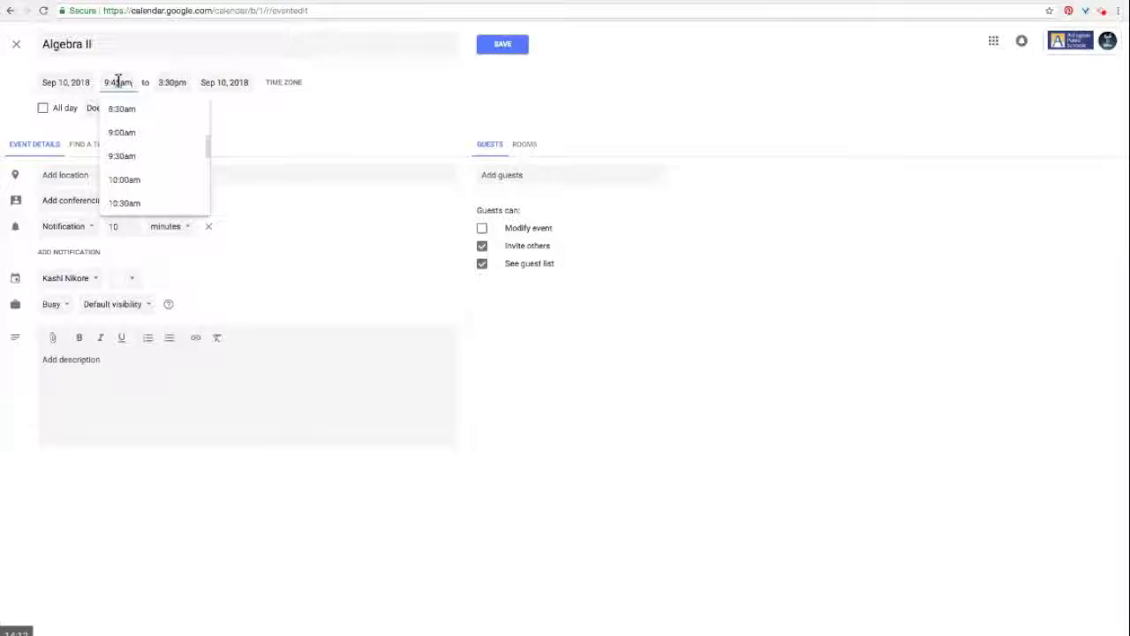
{"action": "left_click", "coordinate": [167, 82]}
{"action": "type", "text": "10"}
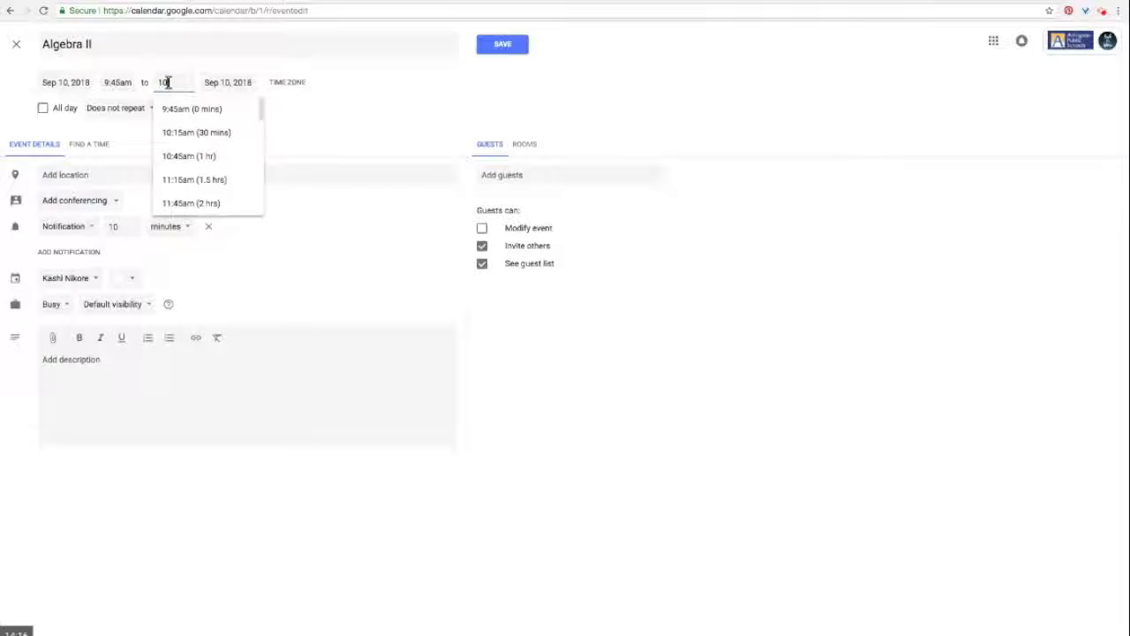
{"action": "type", "text": ":36am"}
{"action": "left_click", "coordinate": [377, 115]}
Step: Make the Algebra II event repeat every weekday with a custom recurrence ending on Jun 12, 2019
{"action": "left_click", "coordinate": [137, 112]}
{"action": "left_click", "coordinate": [141, 218]}
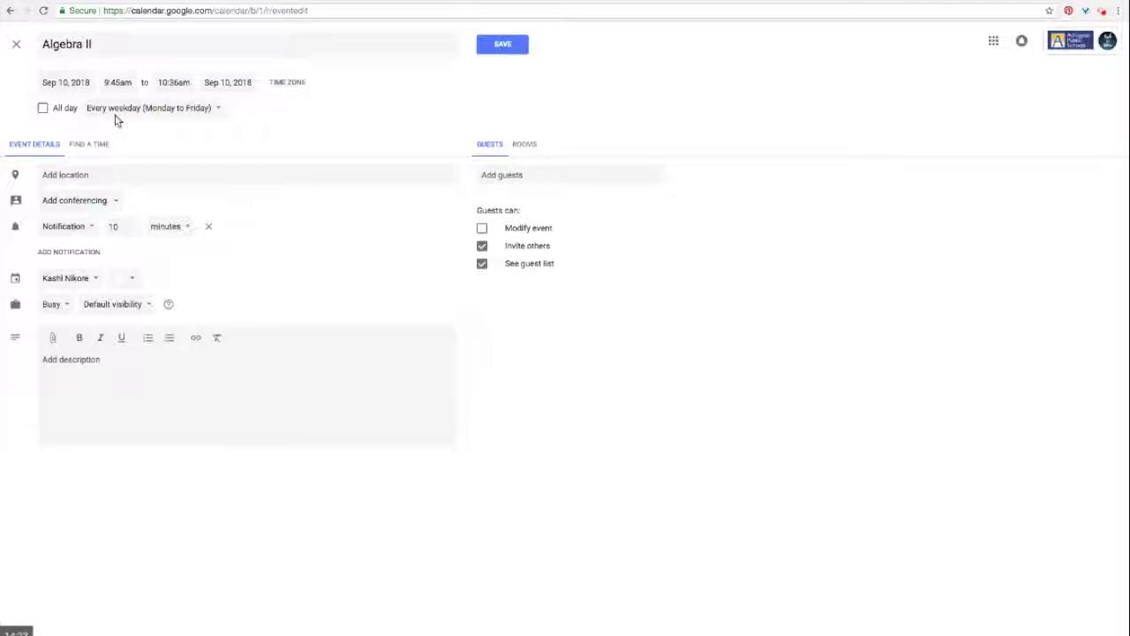
{"action": "left_click", "coordinate": [115, 115]}
{"action": "left_click", "coordinate": [120, 184]}
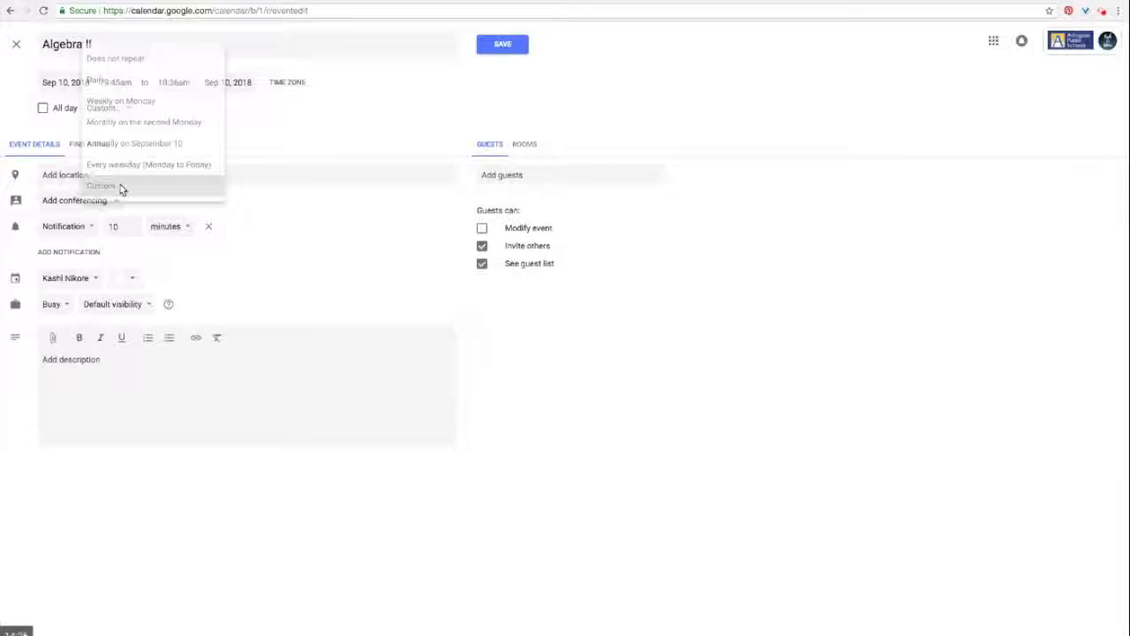
{"action": "left_click", "coordinate": [471, 396]}
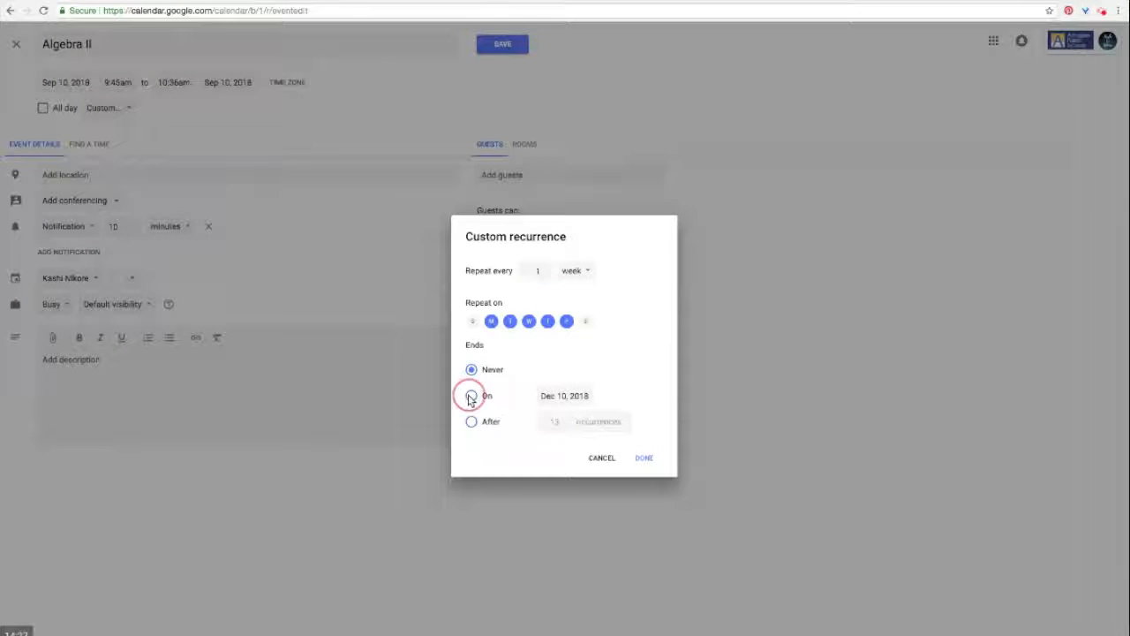
{"action": "left_click", "coordinate": [567, 398]}
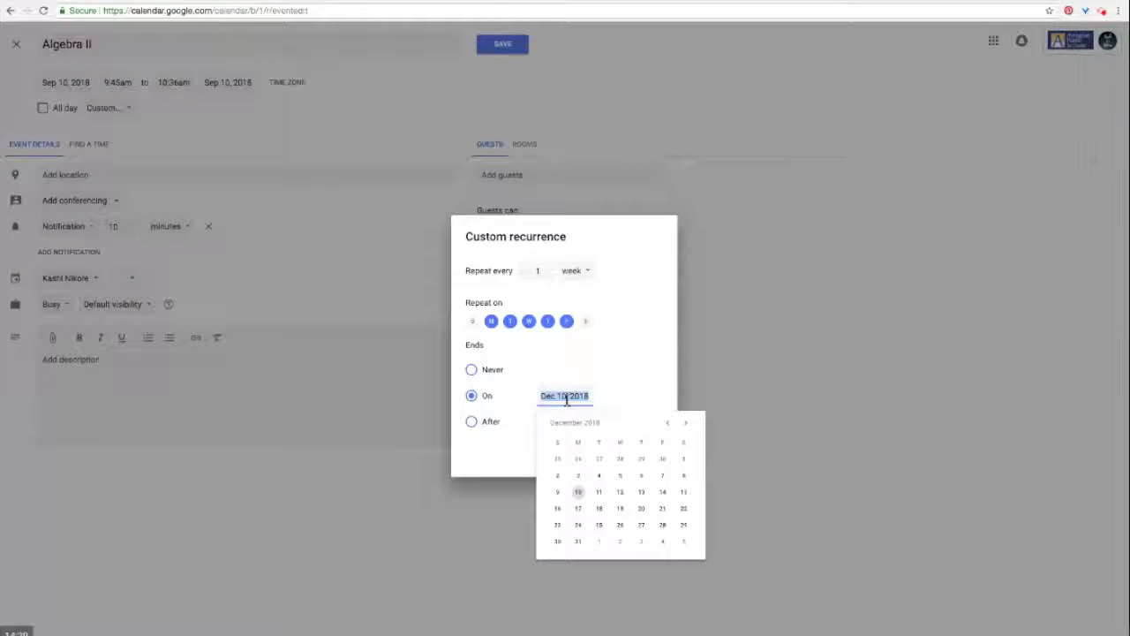
{"action": "type", "text": "Jun 12, 2019"}
{"action": "left_click", "coordinate": [623, 492]}
{"action": "left_click", "coordinate": [643, 460]}
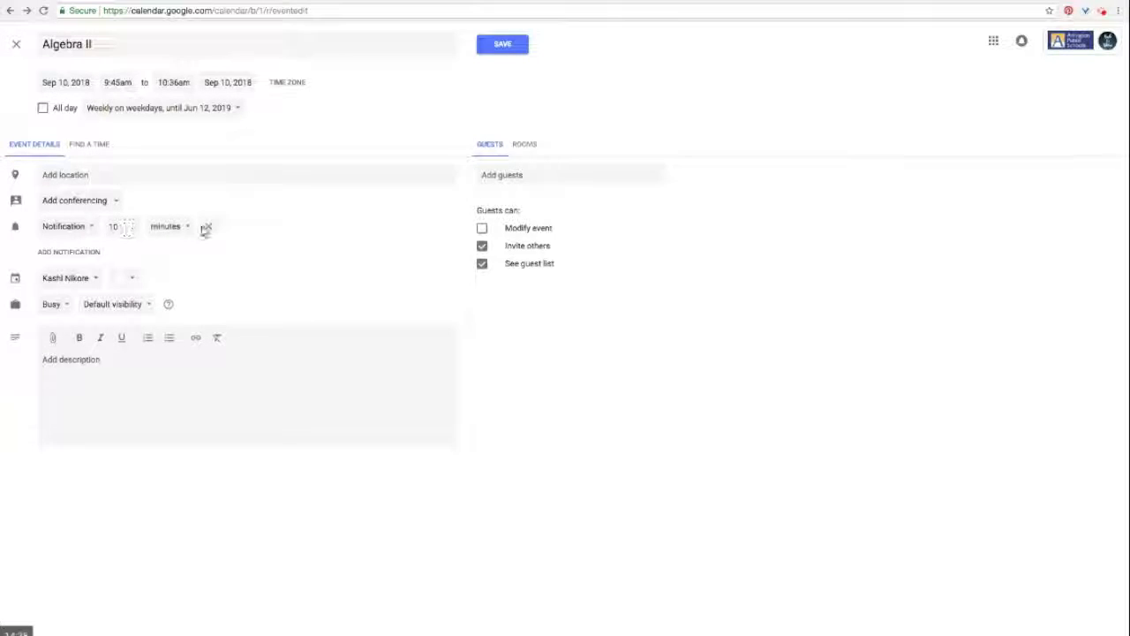
Step: Remove the Algebra II event's notification and assign the event to the Math calendar
{"action": "left_click", "coordinate": [208, 230]}
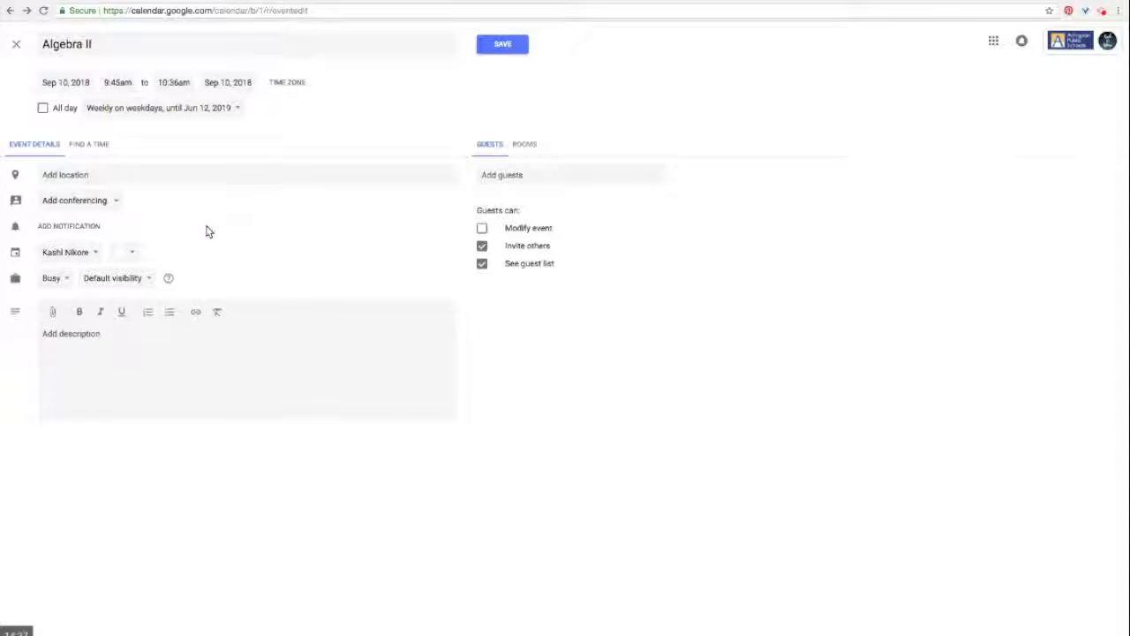
{"action": "left_click", "coordinate": [56, 254]}
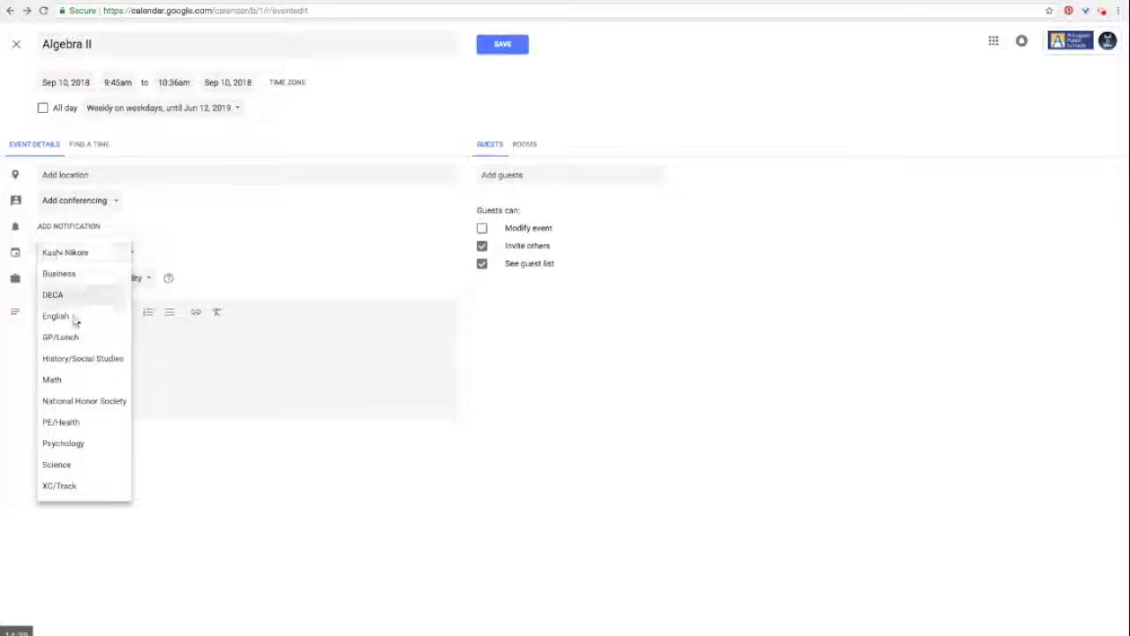
{"action": "left_click", "coordinate": [76, 380]}
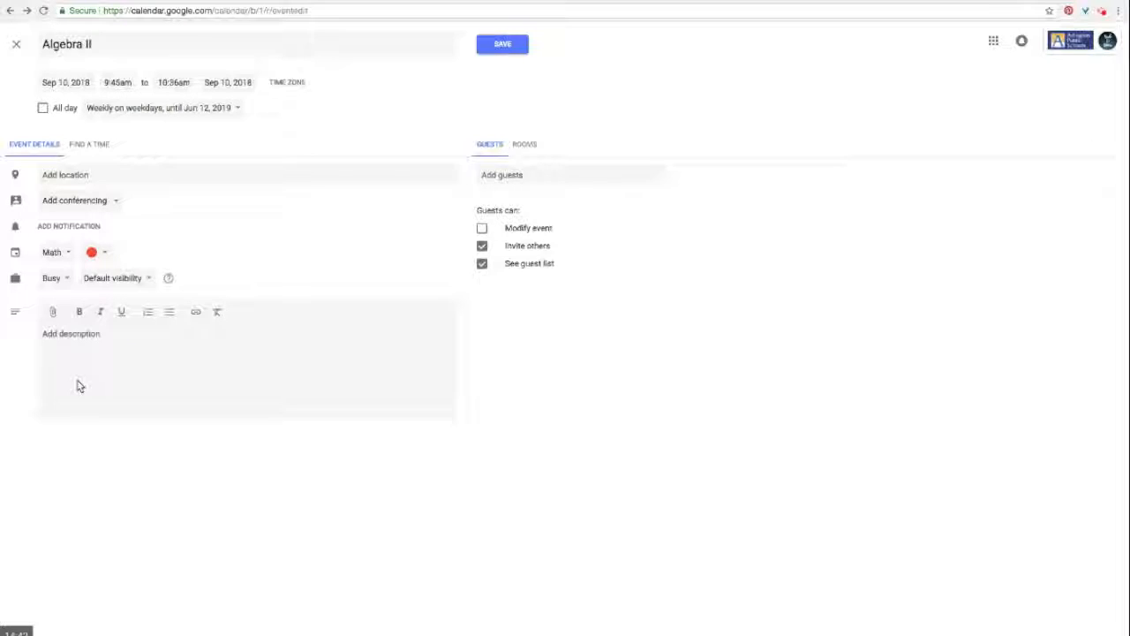
Step: Add the description "Information" and the location Room 4210 to the Algebra II event, and save it
{"action": "left_click", "coordinate": [133, 361]}
{"action": "type", "text": "Information"}
{"action": "left_click", "coordinate": [113, 177]}
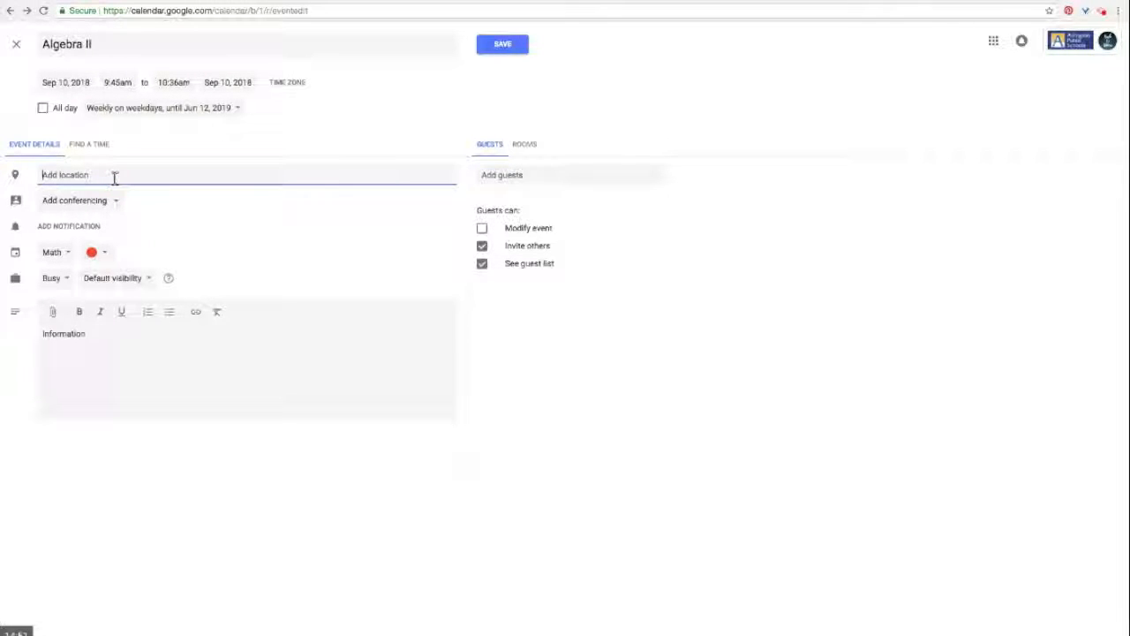
{"action": "type", "text": "Room 4210"}
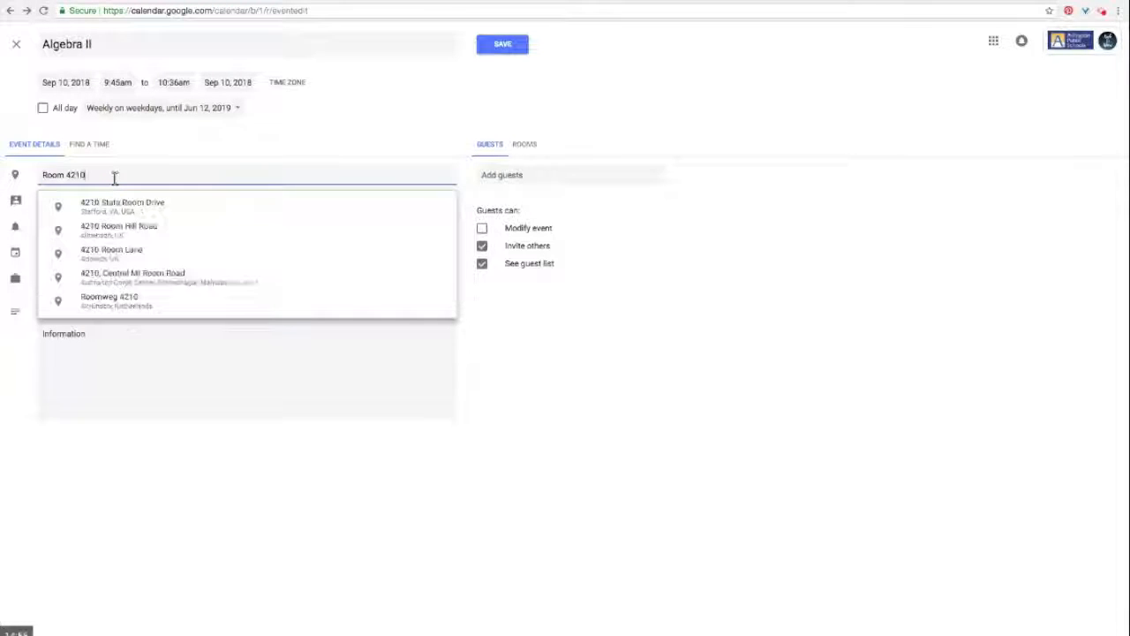
{"action": "left_click", "coordinate": [413, 117]}
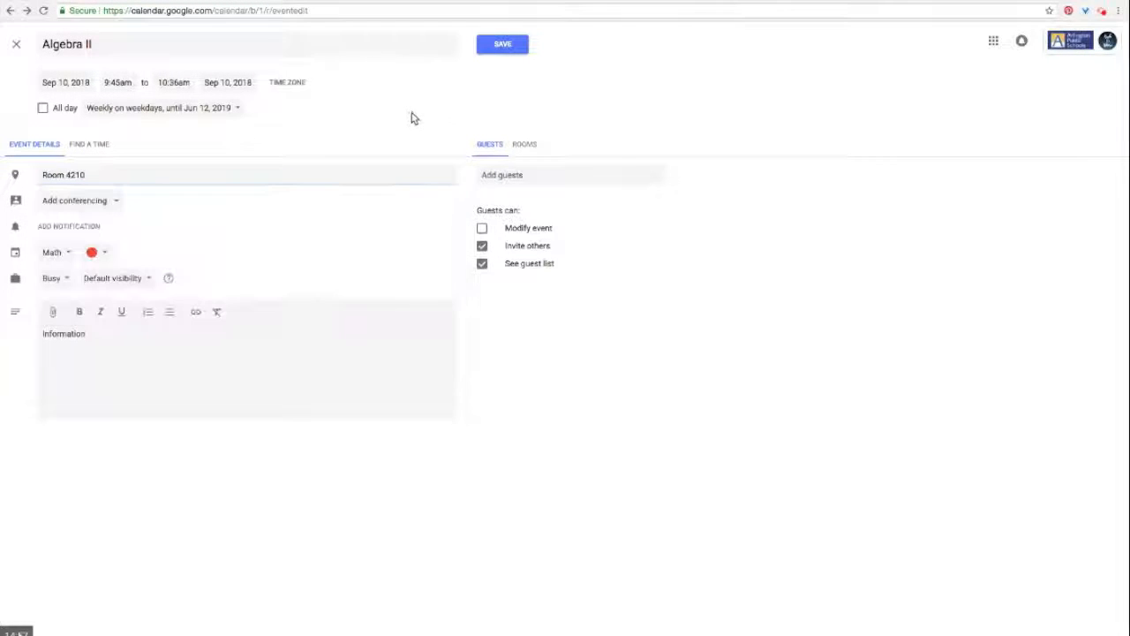
{"action": "left_click", "coordinate": [499, 48]}
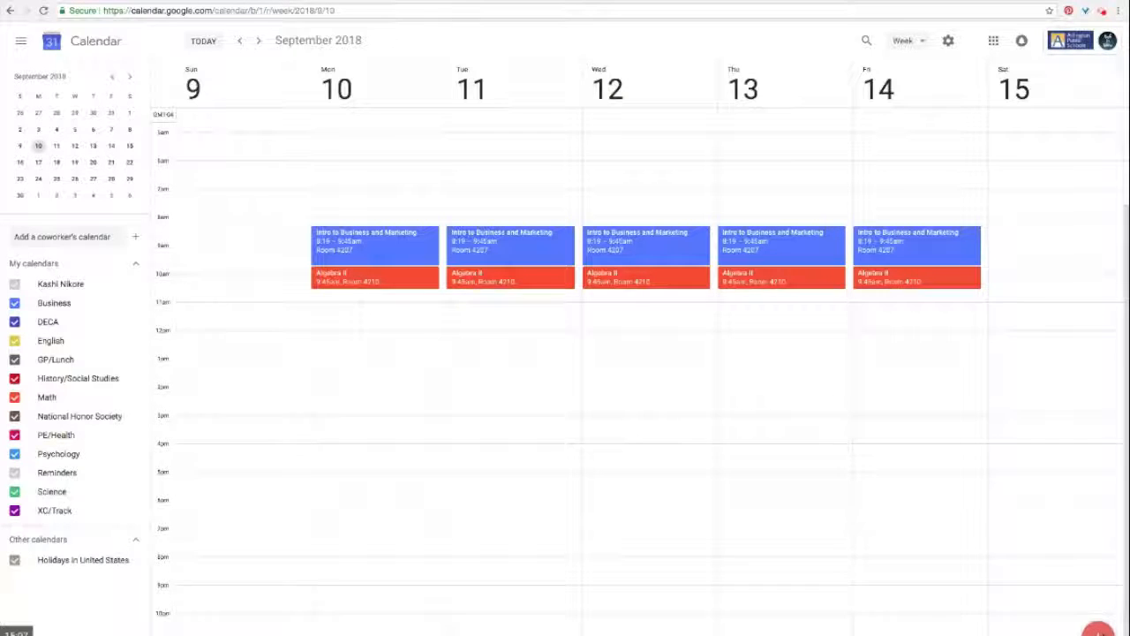
Step: Create a new event titled "Generals Period (9)" dated Sep 10, 2018
{"action": "left_click", "coordinate": [1100, 632]}
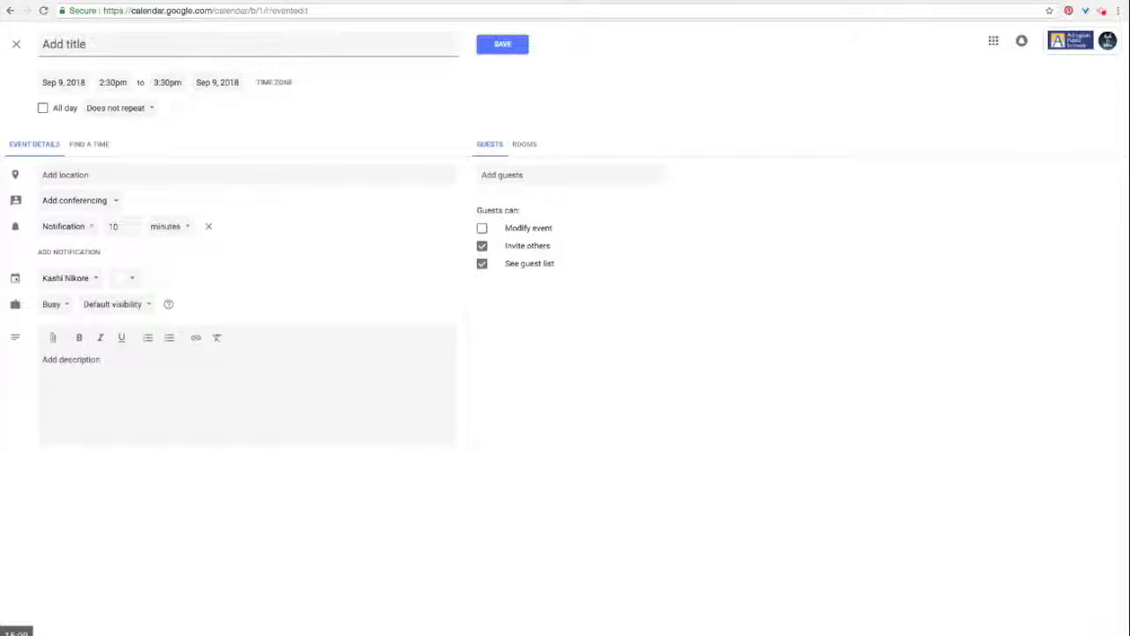
{"action": "type", "text": "Gen"}
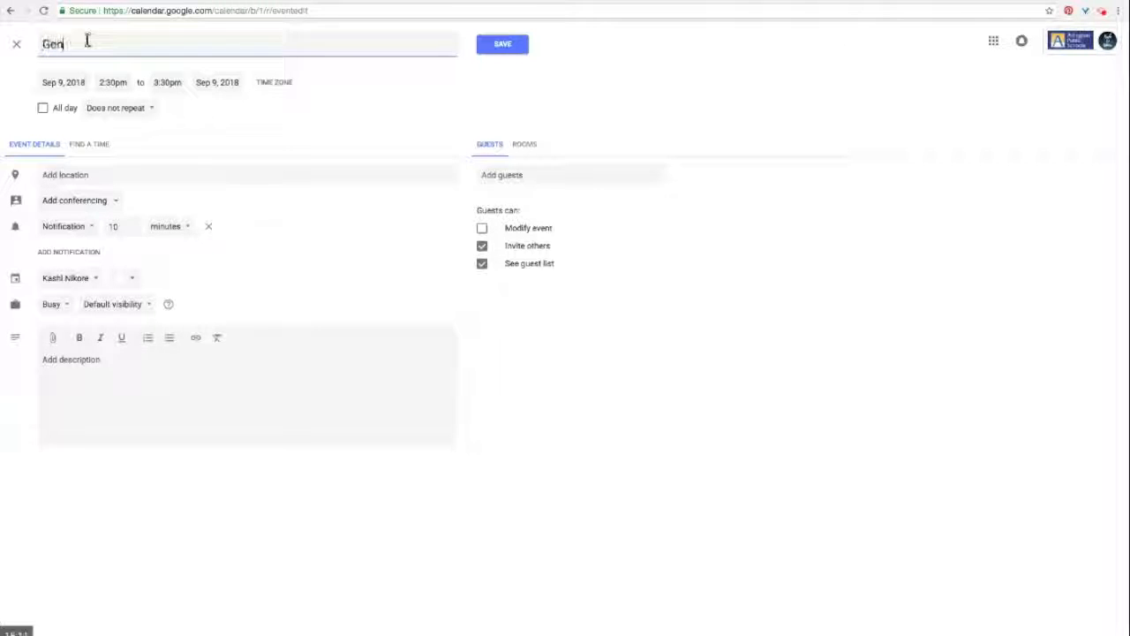
{"action": "type", "text": "eral Perio"}
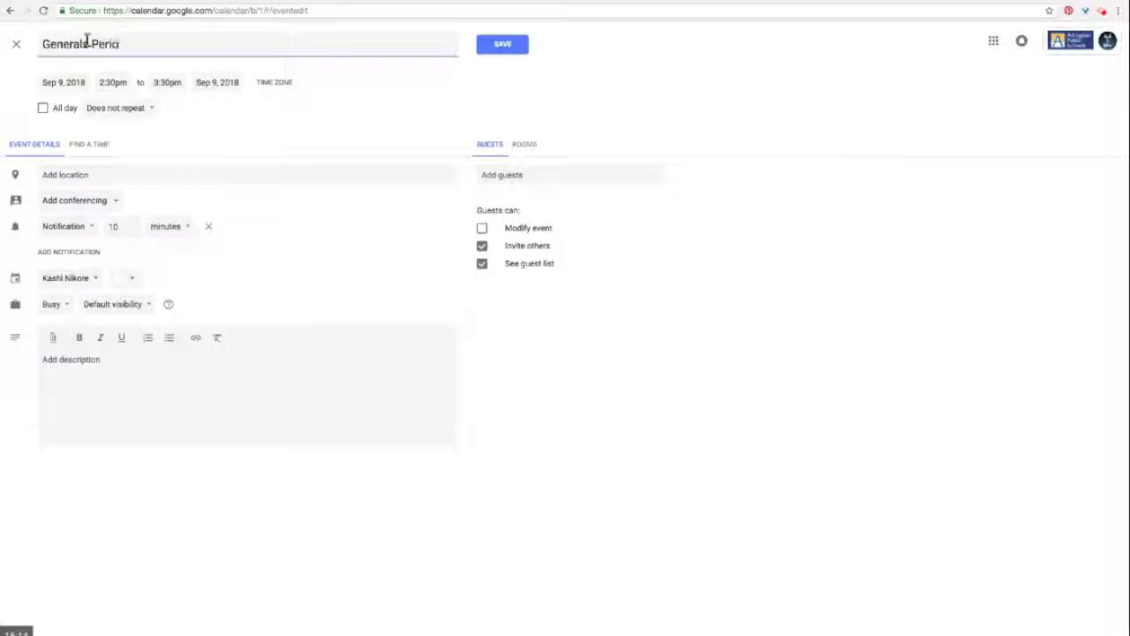
{"action": "type", "text": "d (9"}
{"action": "left_click", "coordinate": [68, 82]}
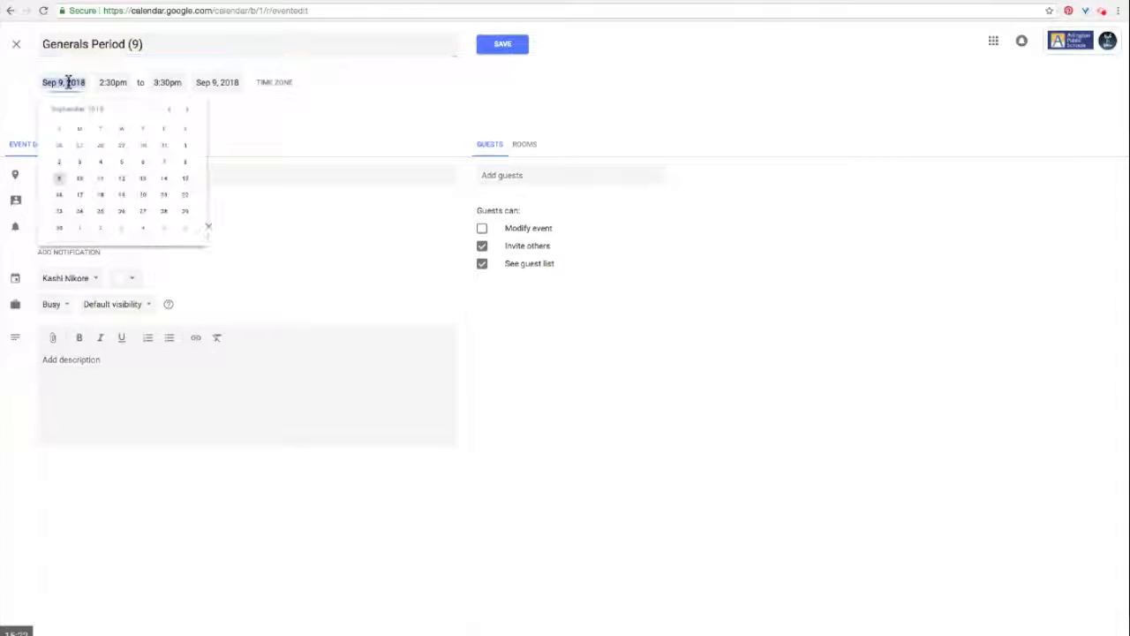
{"action": "left_click", "coordinate": [80, 177]}
Step: Set the Generals Period (9) event's time to 10:36am to 11:19am
{"action": "left_click", "coordinate": [114, 81]}
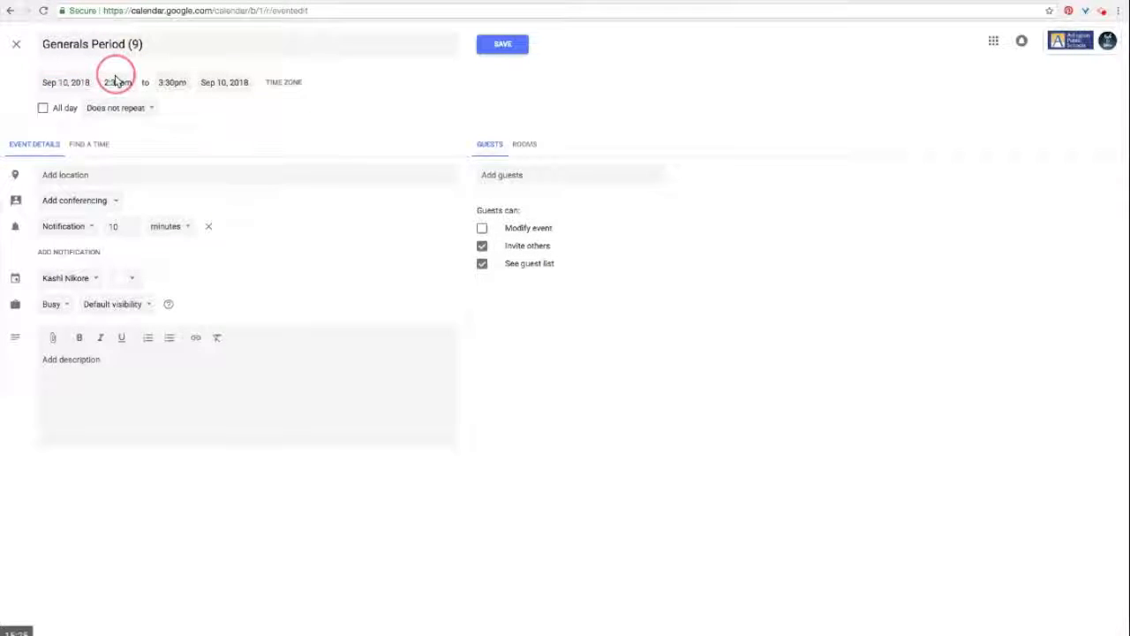
{"action": "type", "text": "10"}
{"action": "type", "text": ":30am"}
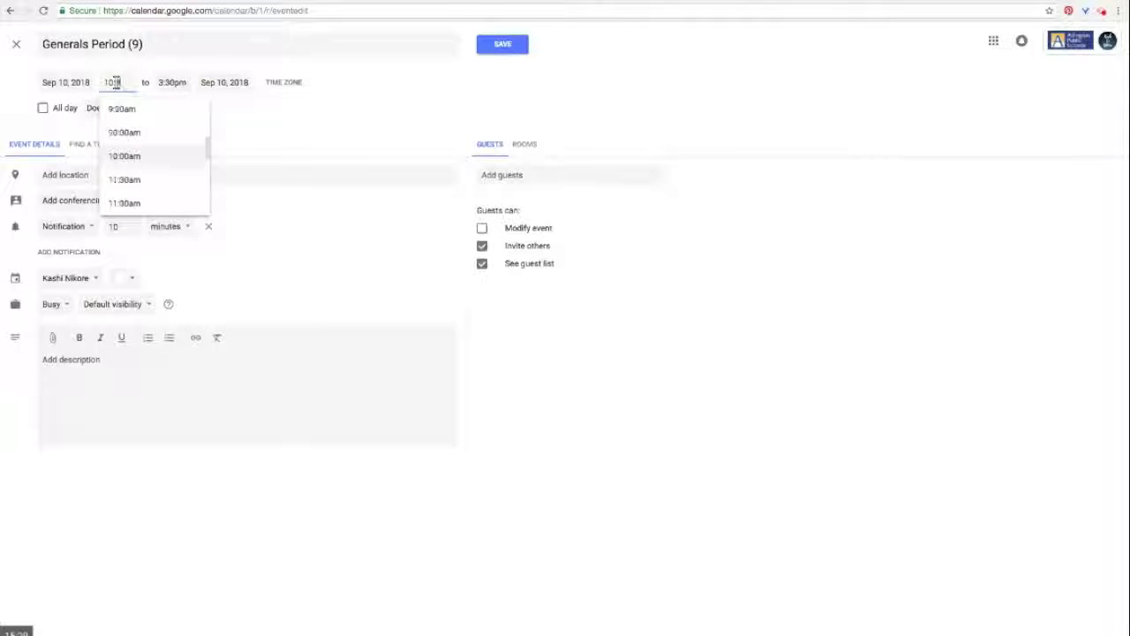
{"action": "left_click", "coordinate": [163, 81]}
{"action": "left_click", "coordinate": [180, 82]}
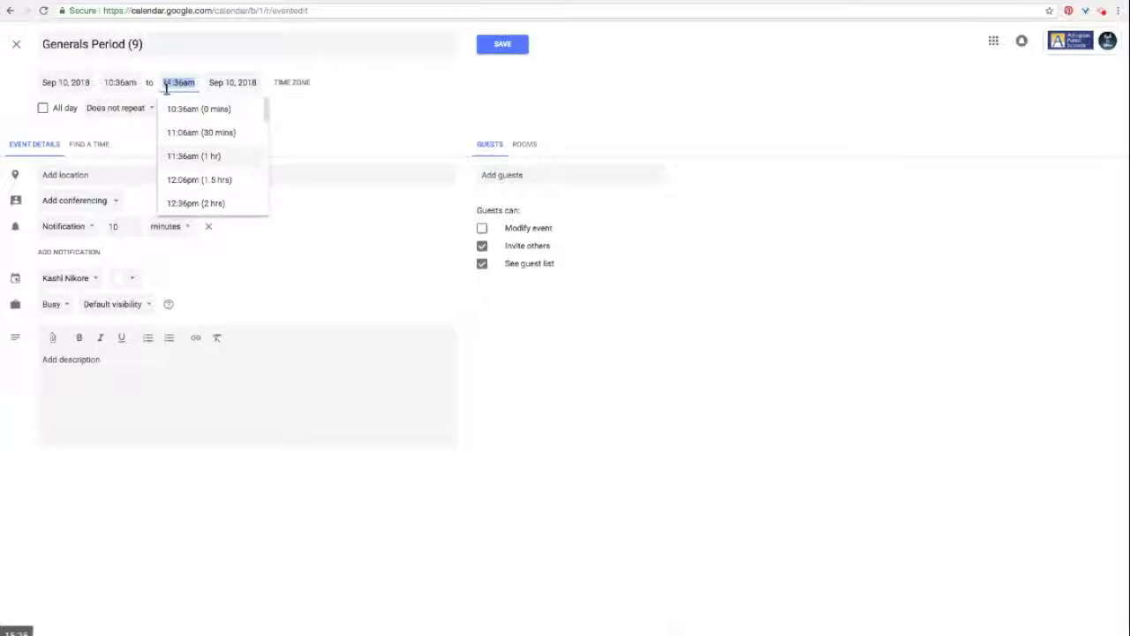
{"action": "type", "text": "11:19am"}
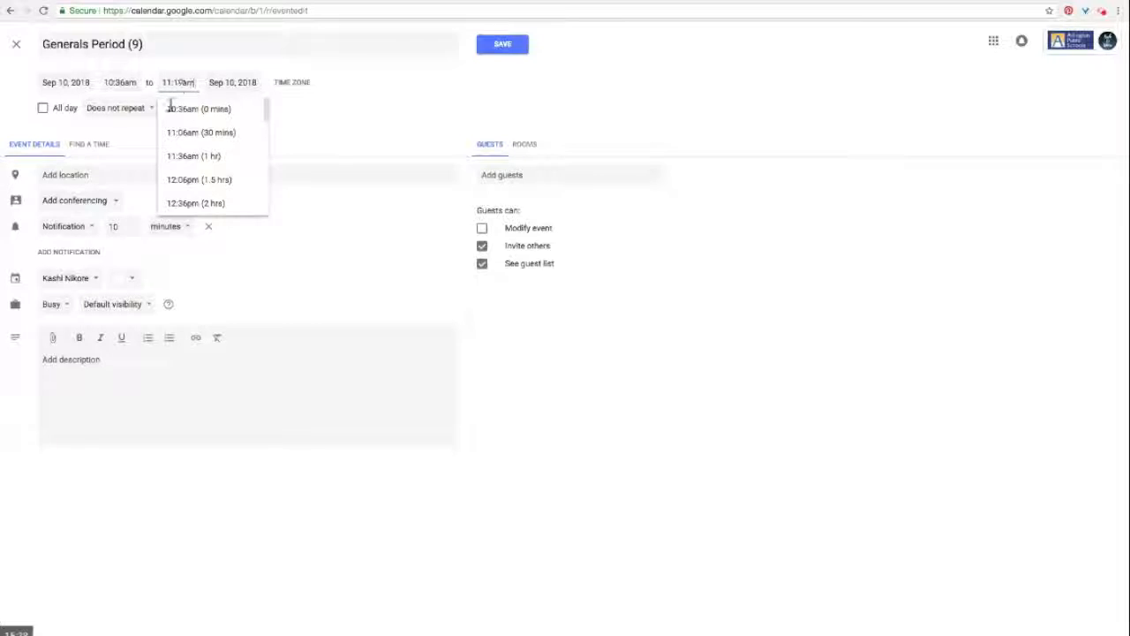
{"action": "left_click", "coordinate": [397, 114]}
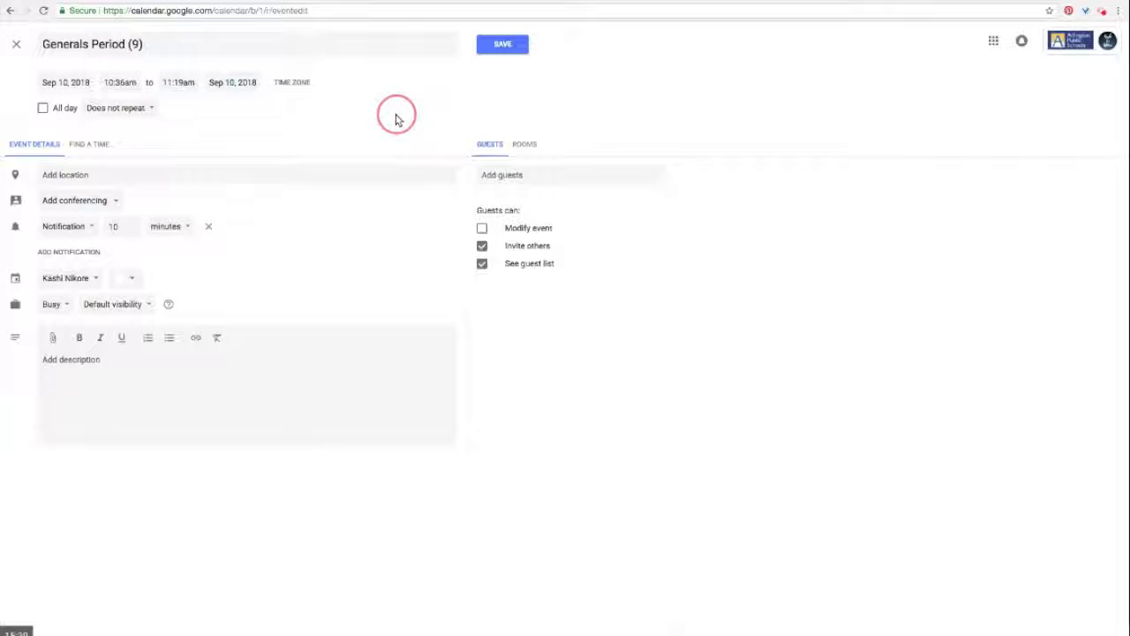
Step: Make the Generals Period (9) event repeat weekly on weekdays, Monday to Friday, until Jun 12, 2019
{"action": "left_click", "coordinate": [132, 109]}
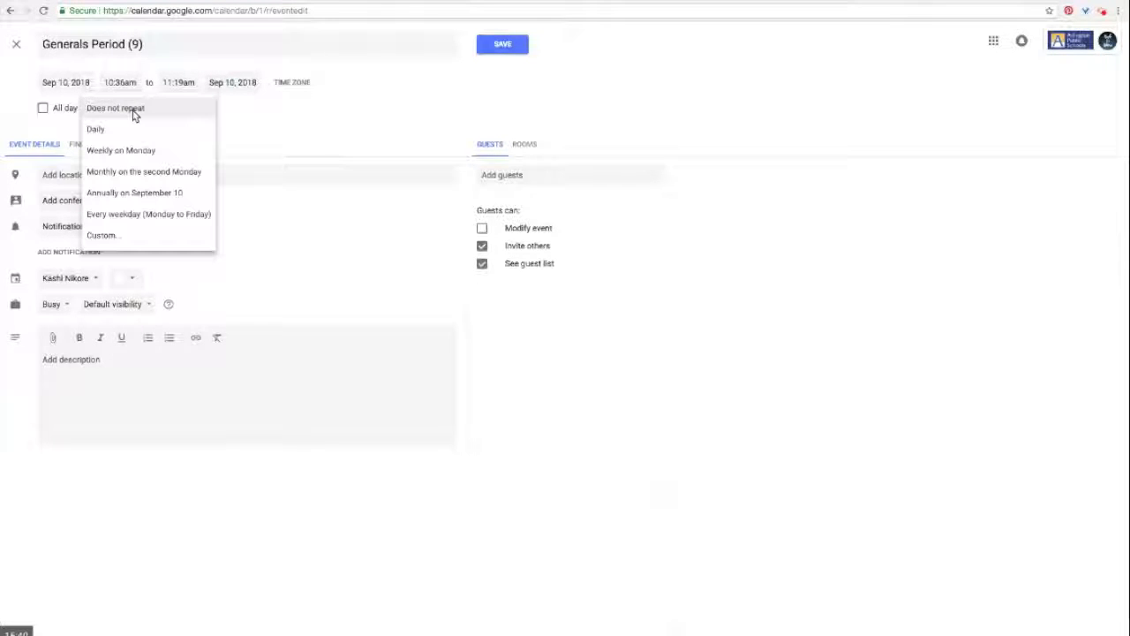
{"action": "left_click", "coordinate": [136, 215]}
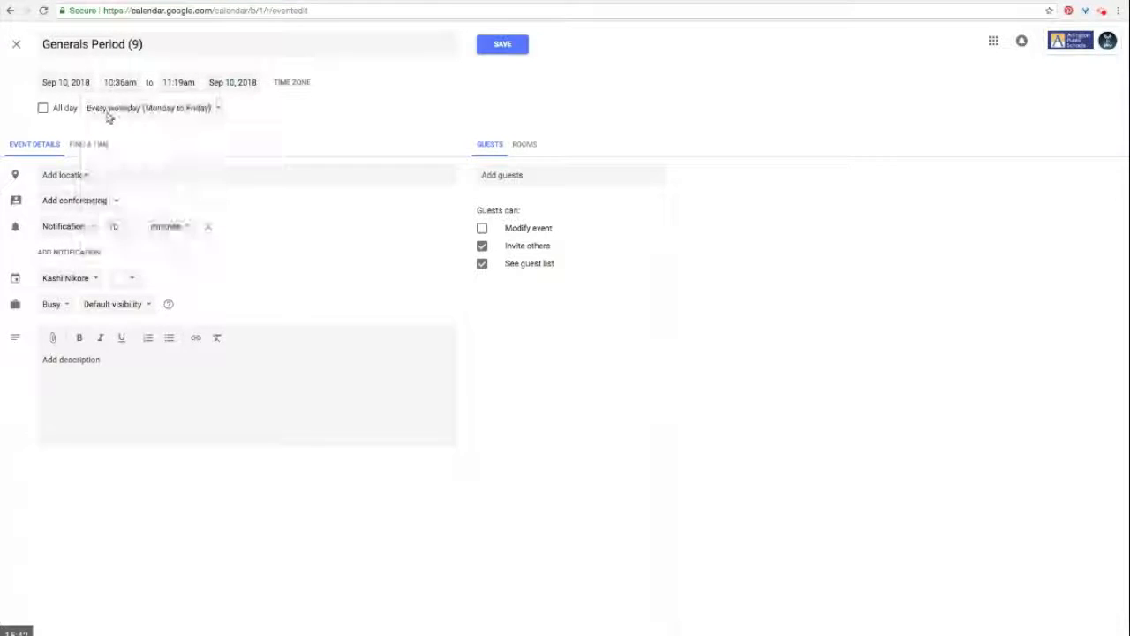
{"action": "left_click", "coordinate": [108, 114]}
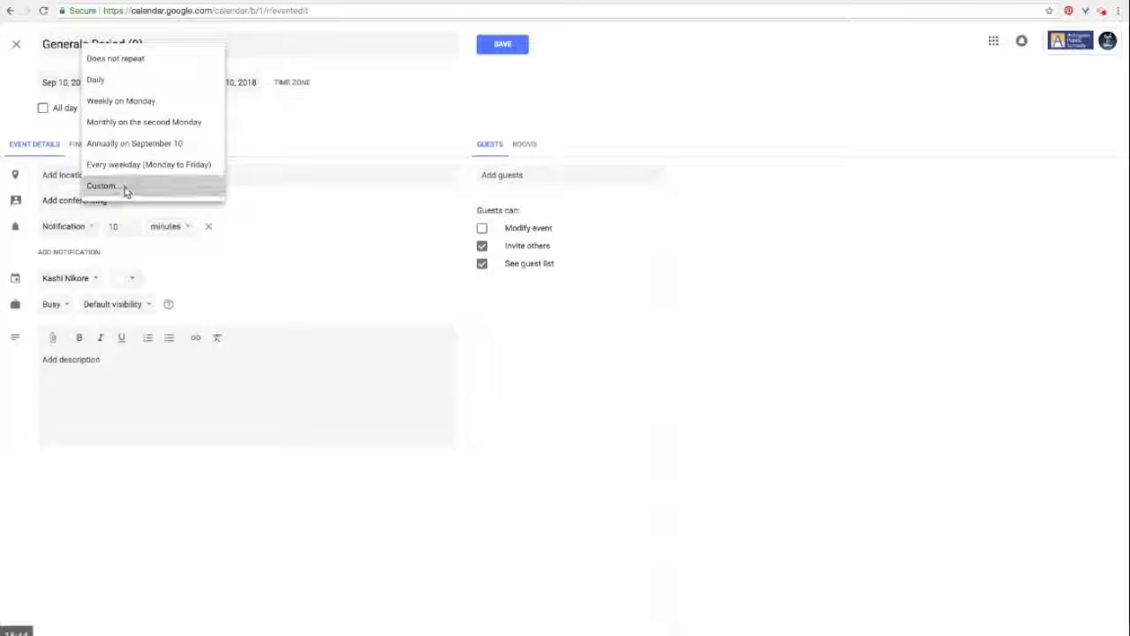
{"action": "left_click", "coordinate": [125, 187]}
{"action": "left_click", "coordinate": [470, 395]}
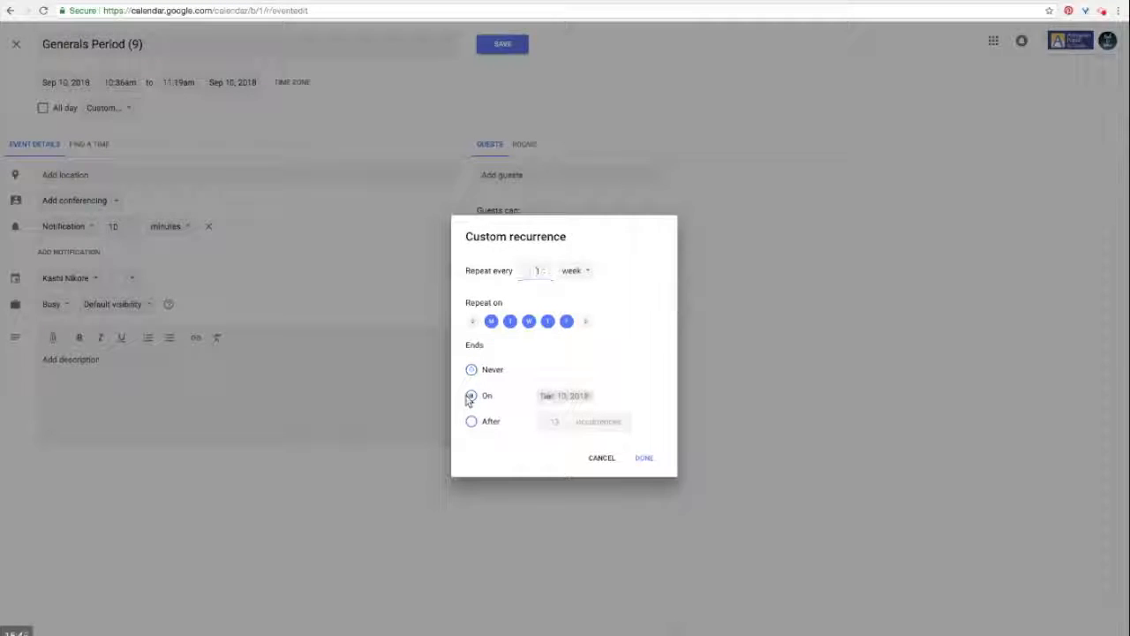
{"action": "left_click", "coordinate": [550, 395]}
{"action": "key", "text": "super+a"}
{"action": "type", "text": "Jun 12, 2019"}
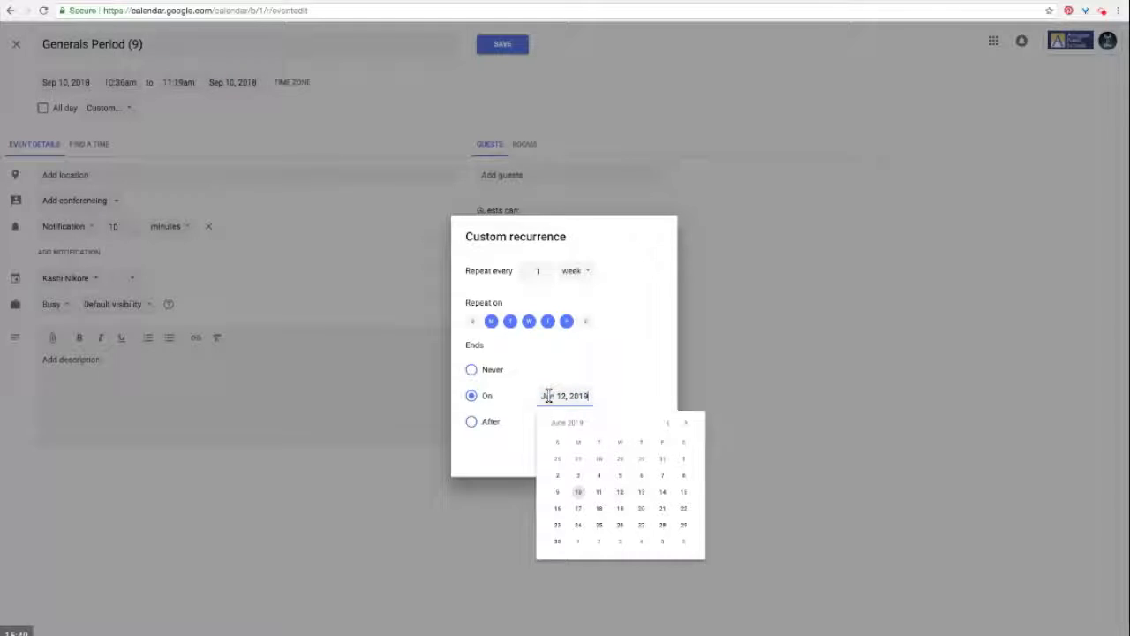
{"action": "left_click", "coordinate": [622, 495]}
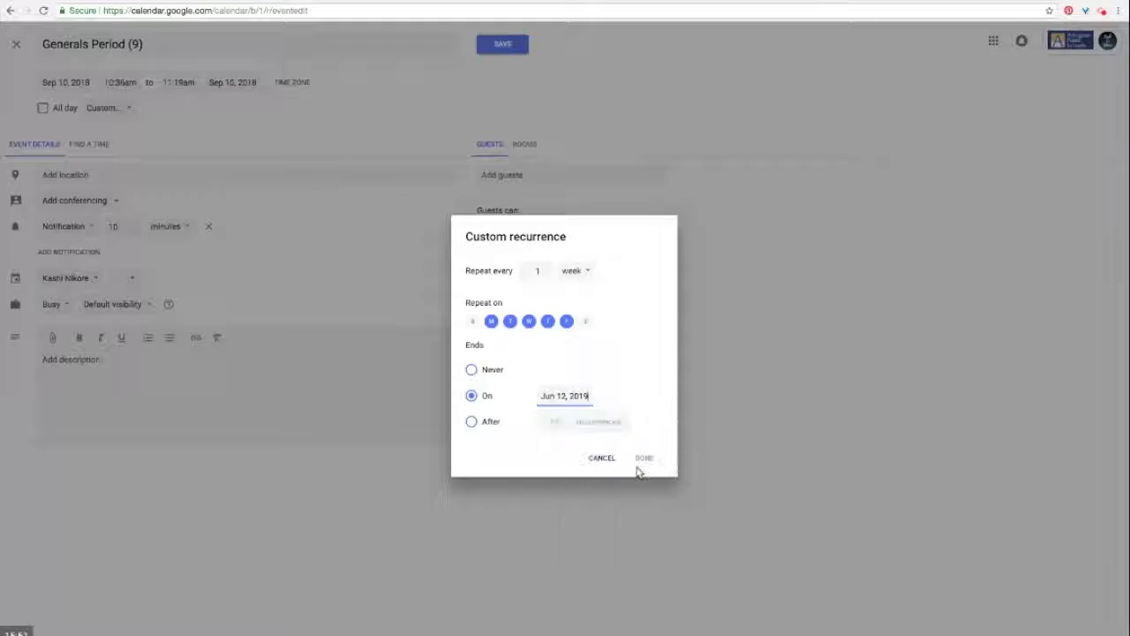
{"action": "left_click", "coordinate": [644, 460]}
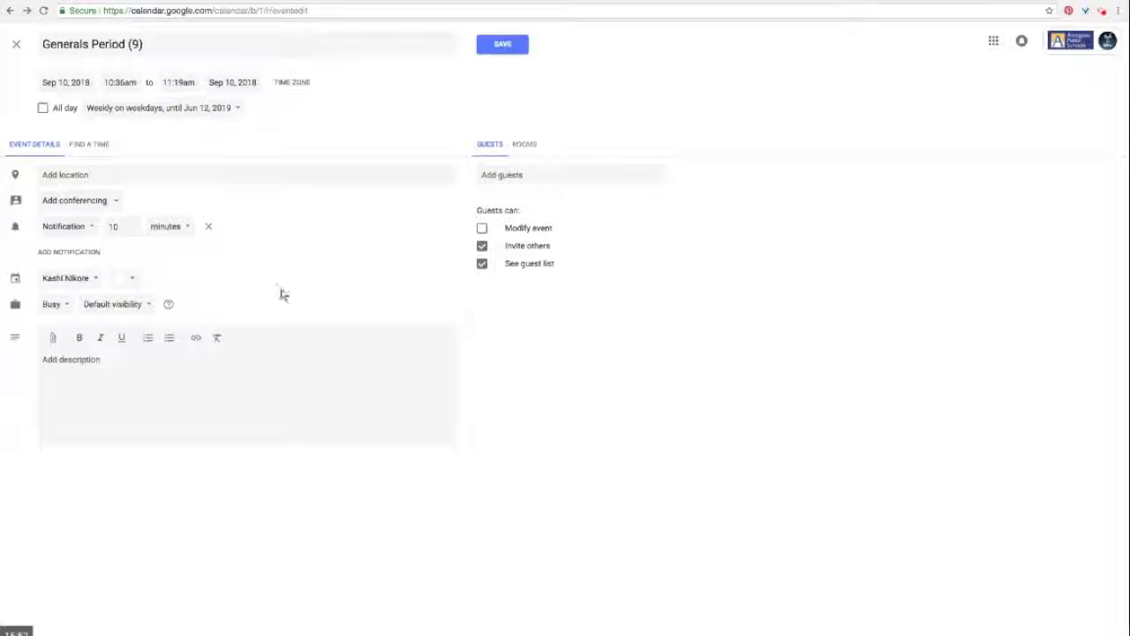
Step: Remove the Generals Period (9) event's notification and set its location to Room 2004
{"action": "left_click", "coordinate": [208, 226]}
{"action": "left_click", "coordinate": [128, 175]}
{"action": "type", "text": "R"}
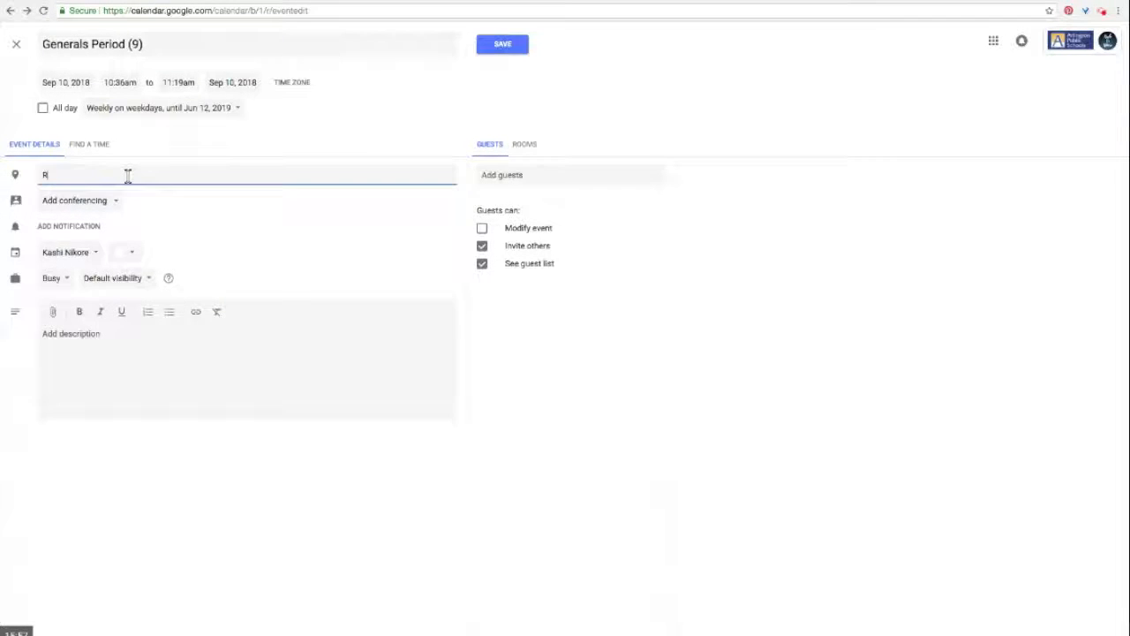
{"action": "type", "text": "oom 2"}
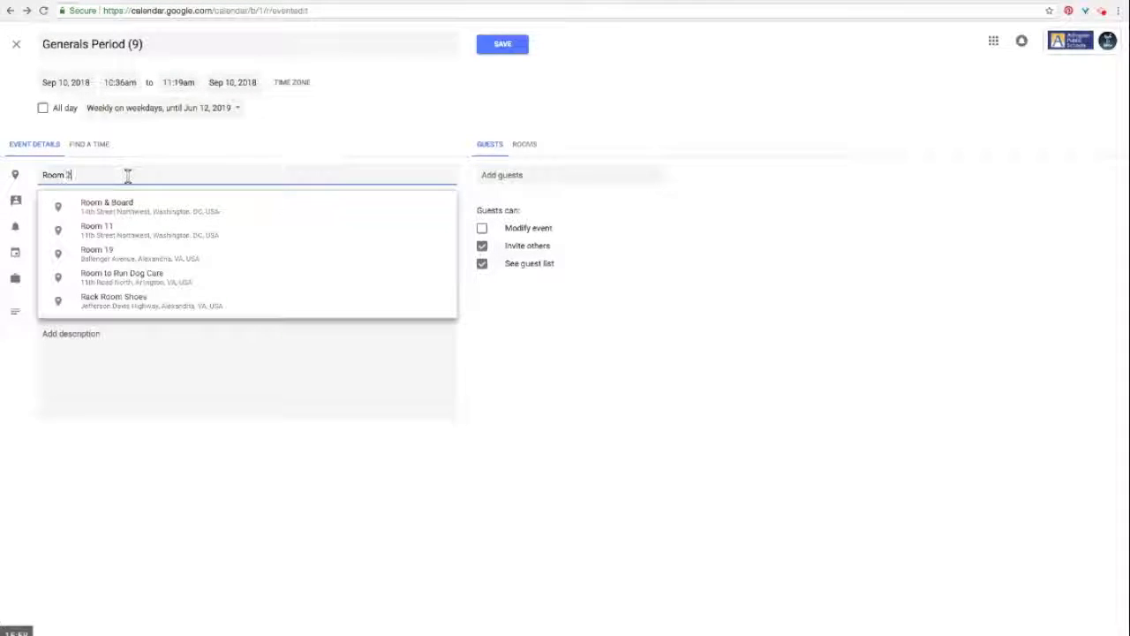
{"action": "type", "text": "004"}
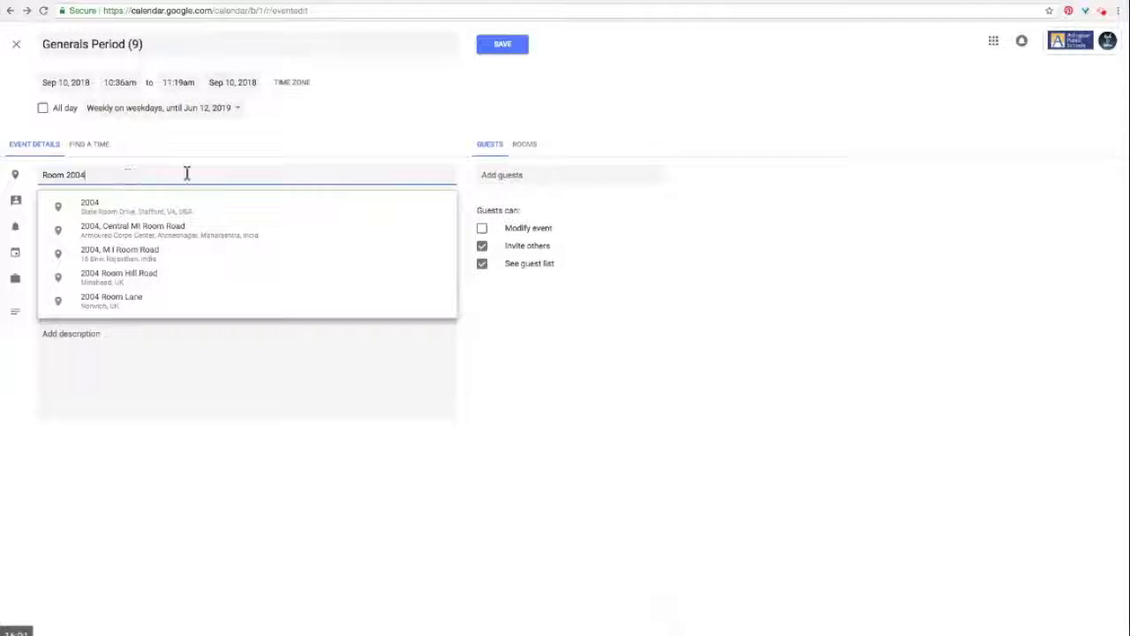
{"action": "left_click", "coordinate": [769, 291]}
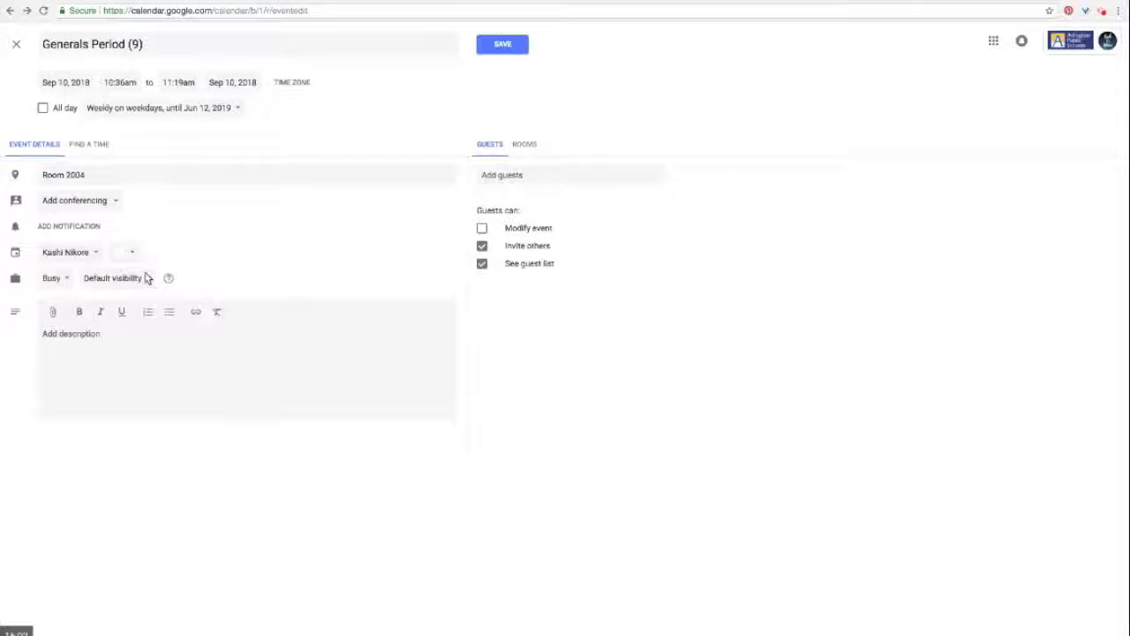
Step: Assign the event to the GP/Lunch calendar, add a description with "Teacher:", "Connect Mentors:" and "Any Info:" labels, and save it
{"action": "left_click", "coordinate": [67, 252]}
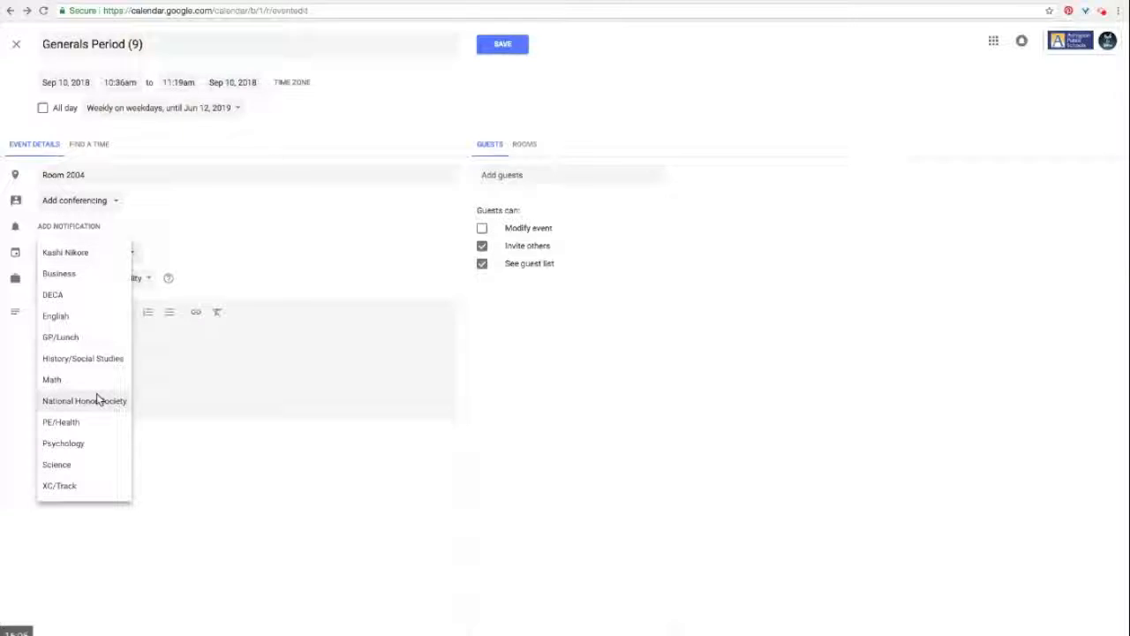
{"action": "left_click", "coordinate": [70, 339]}
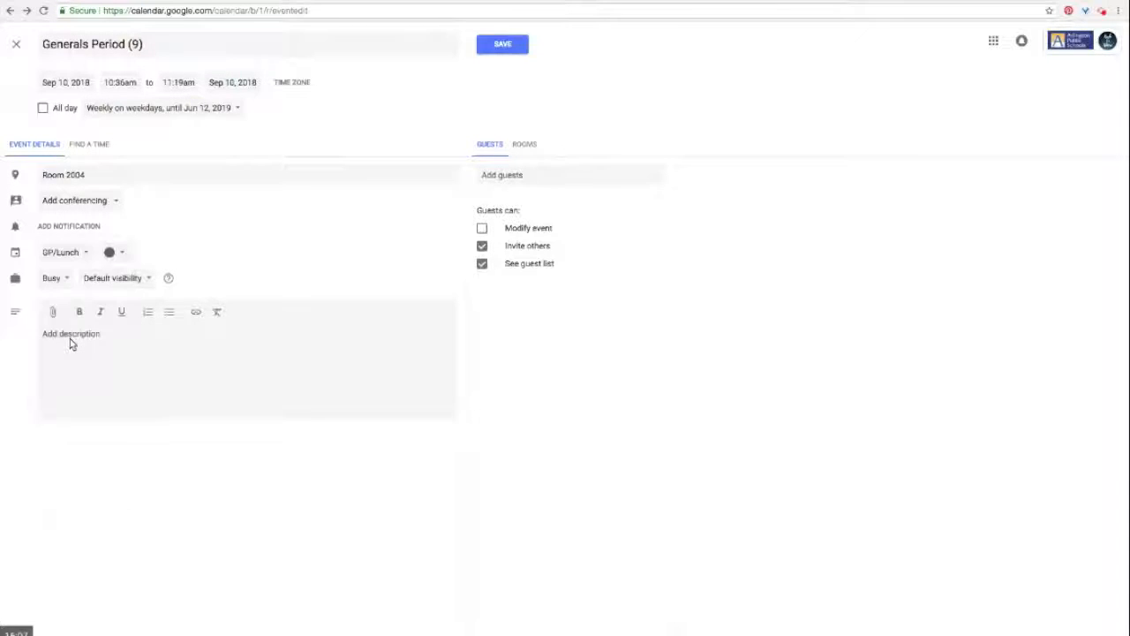
{"action": "left_click", "coordinate": [71, 343]}
{"action": "type", "text": "Teacher: "}
{"action": "type", "text": "Conne"}
{"action": "type", "text": "ct Mentors"}
{"action": "type", "text": ":"}
{"action": "key", "text": "Return"}
{"action": "type", "text": "Any Info:"}
{"action": "left_click", "coordinate": [515, 47]}
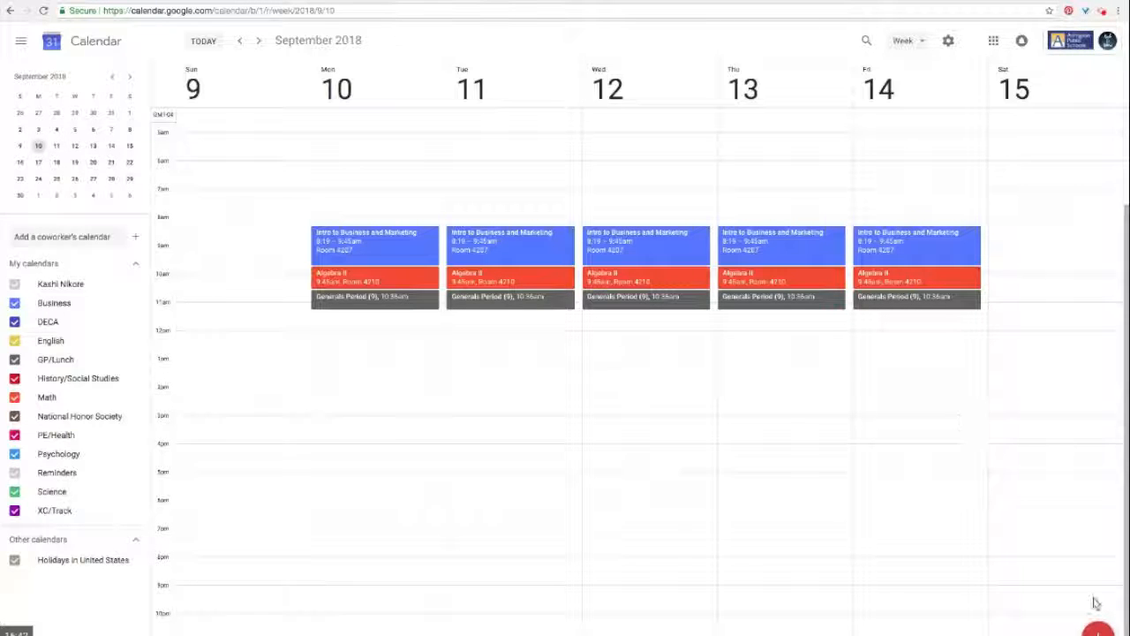
Step: Create a new event titled "A Lunch" dated Sep 10, 2018
{"action": "left_click", "coordinate": [1098, 630]}
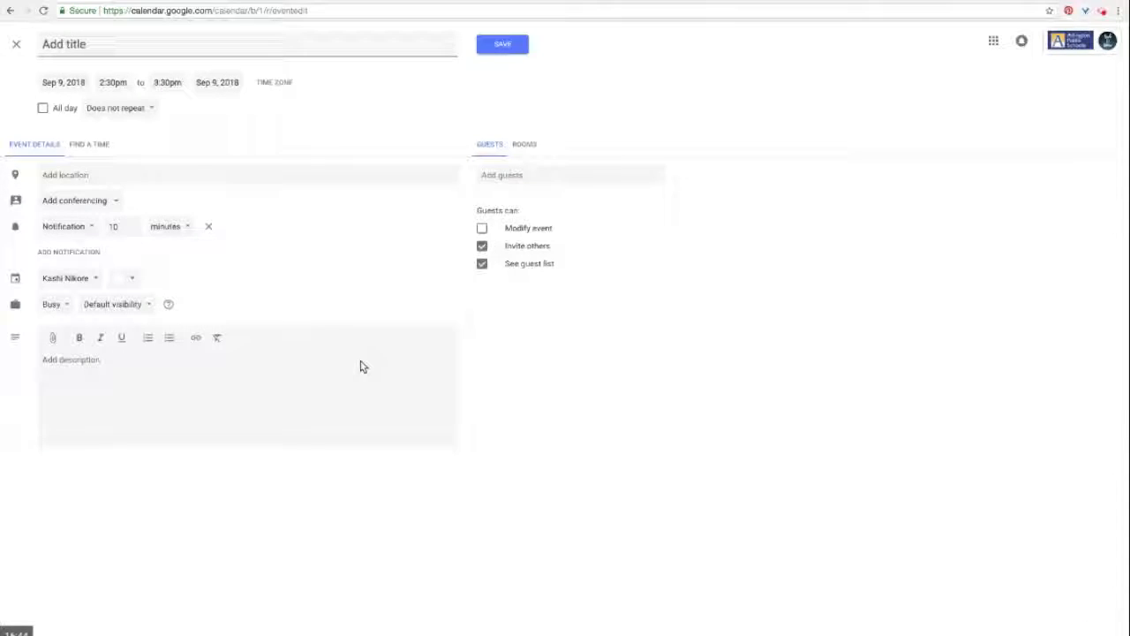
{"action": "type", "text": "A Lunch"}
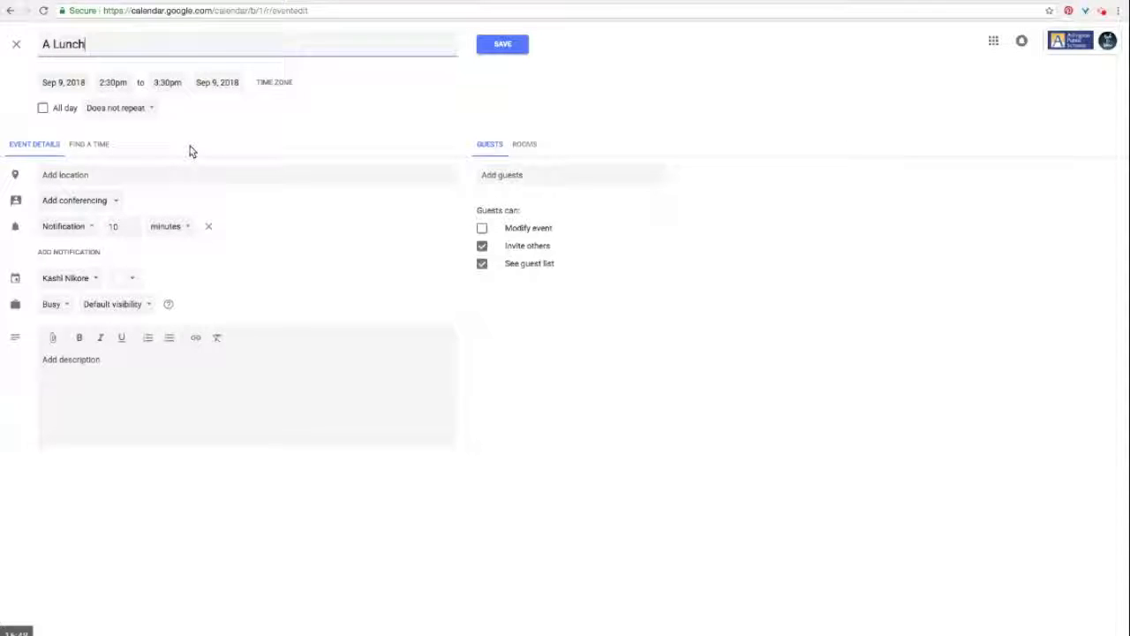
{"action": "left_click", "coordinate": [50, 78]}
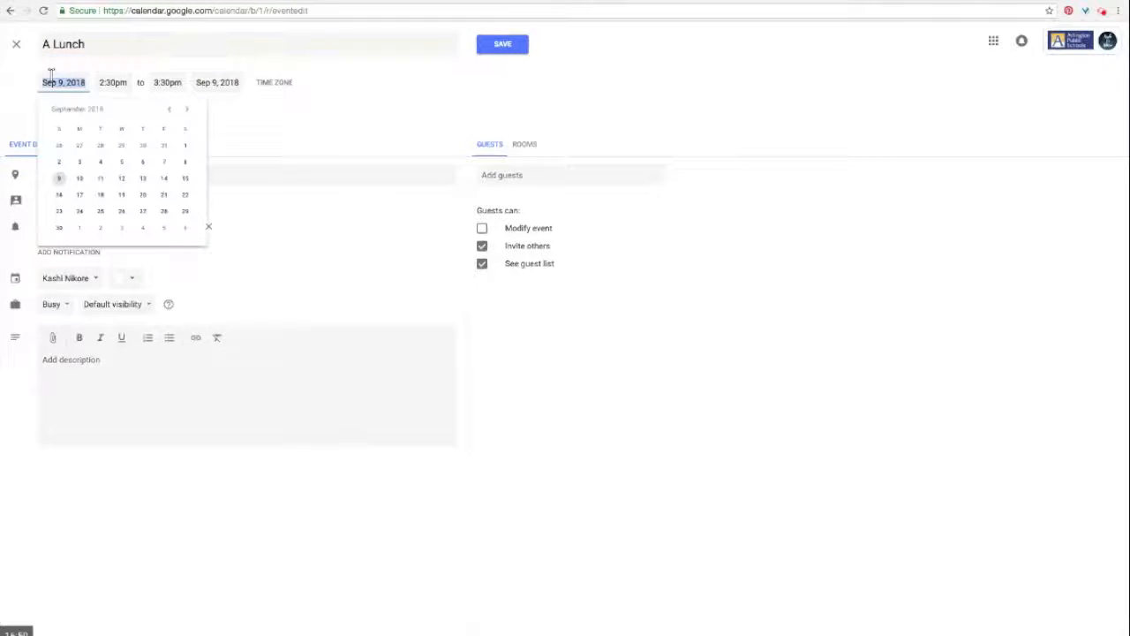
{"action": "left_click", "coordinate": [79, 178]}
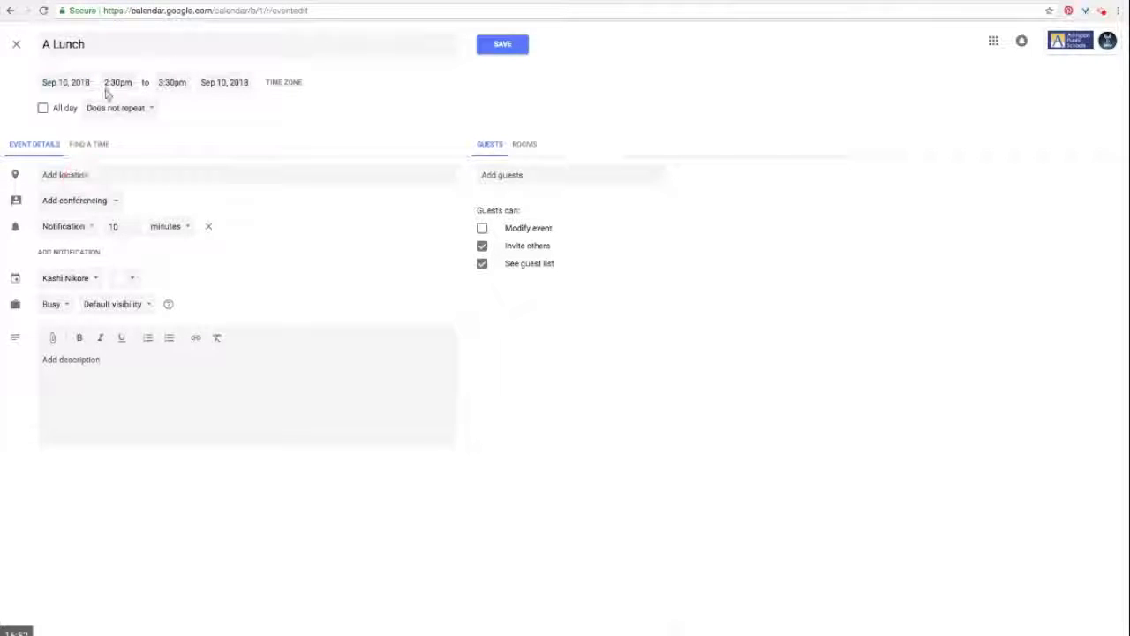
Step: Set the A Lunch event's time to 11:19am to 12:00pm
{"action": "left_click", "coordinate": [115, 82]}
{"action": "type", "text": "11am"}
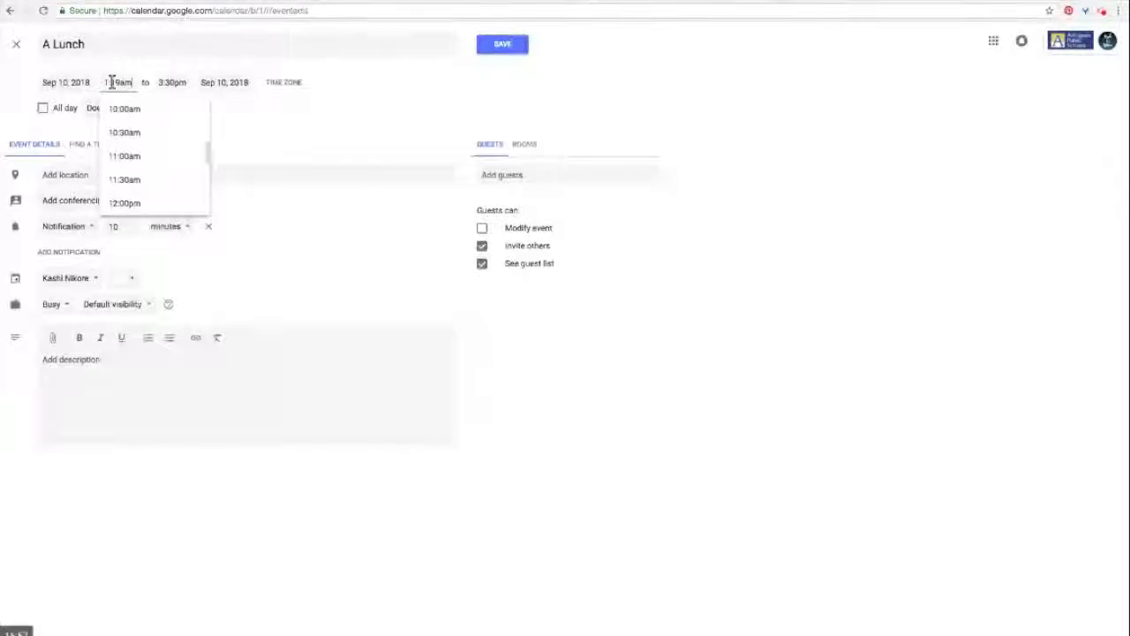
{"action": "left_click", "coordinate": [174, 82]}
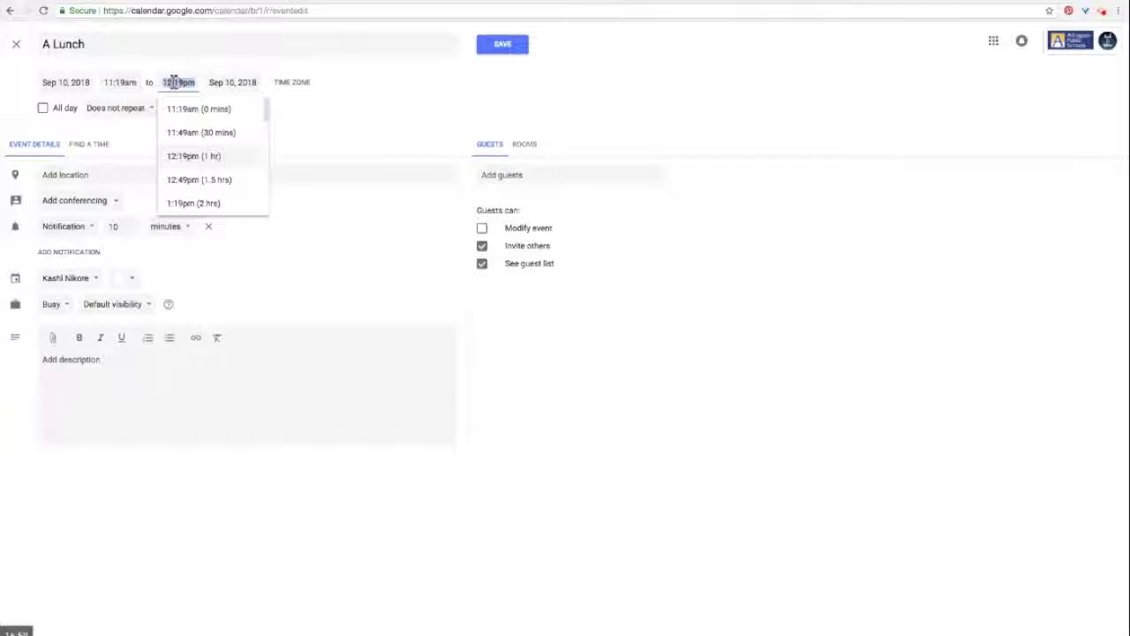
{"action": "type", "text": "12:00"}
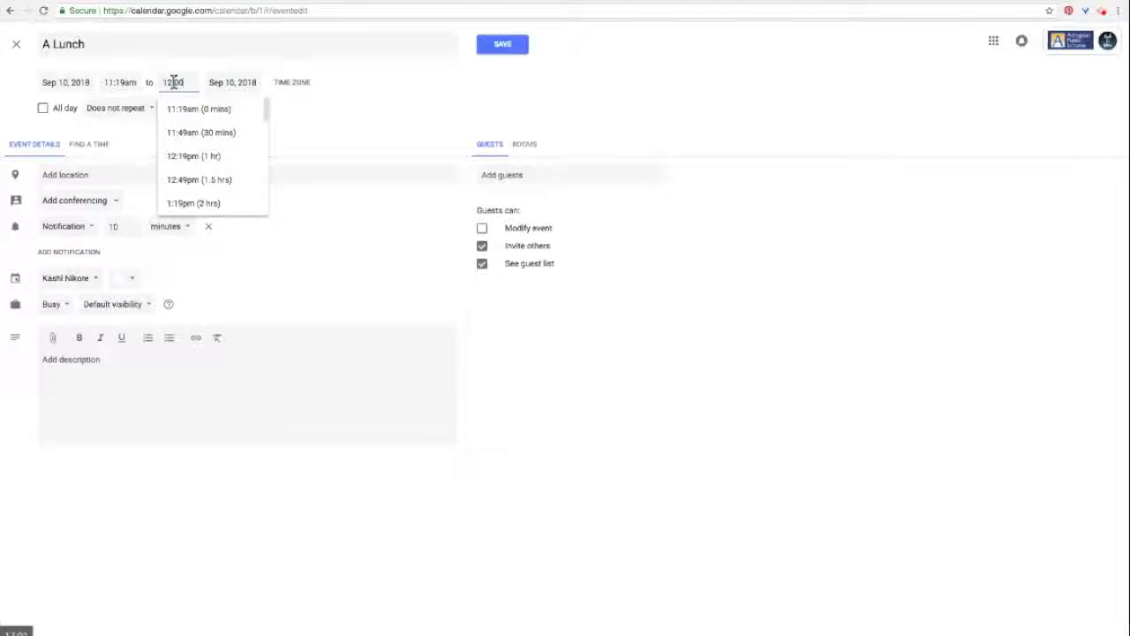
{"action": "left_click", "coordinate": [375, 134]}
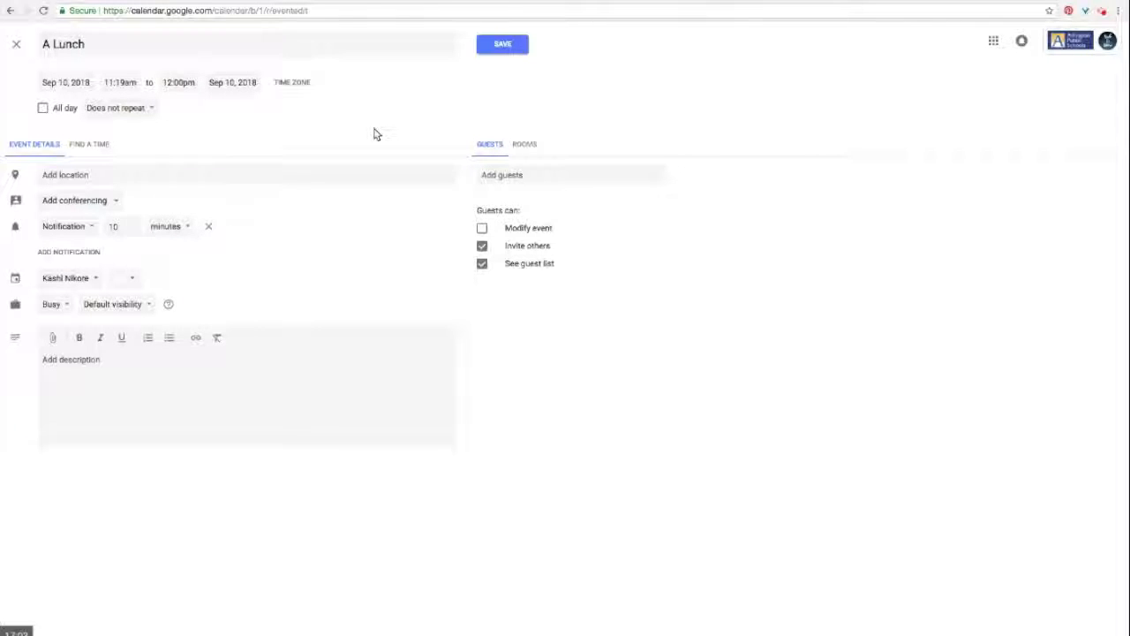
Step: Remove the A Lunch event's notification and assign the event to the GP/Lunch calendar
{"action": "left_click", "coordinate": [208, 226]}
{"action": "left_click", "coordinate": [99, 254]}
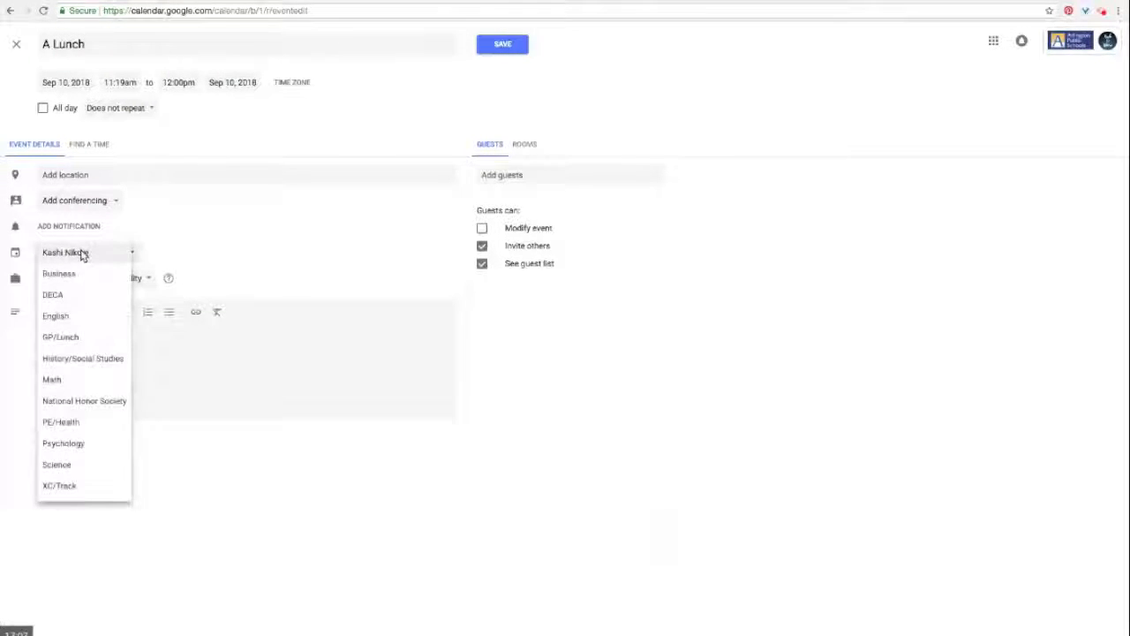
{"action": "left_click", "coordinate": [71, 340]}
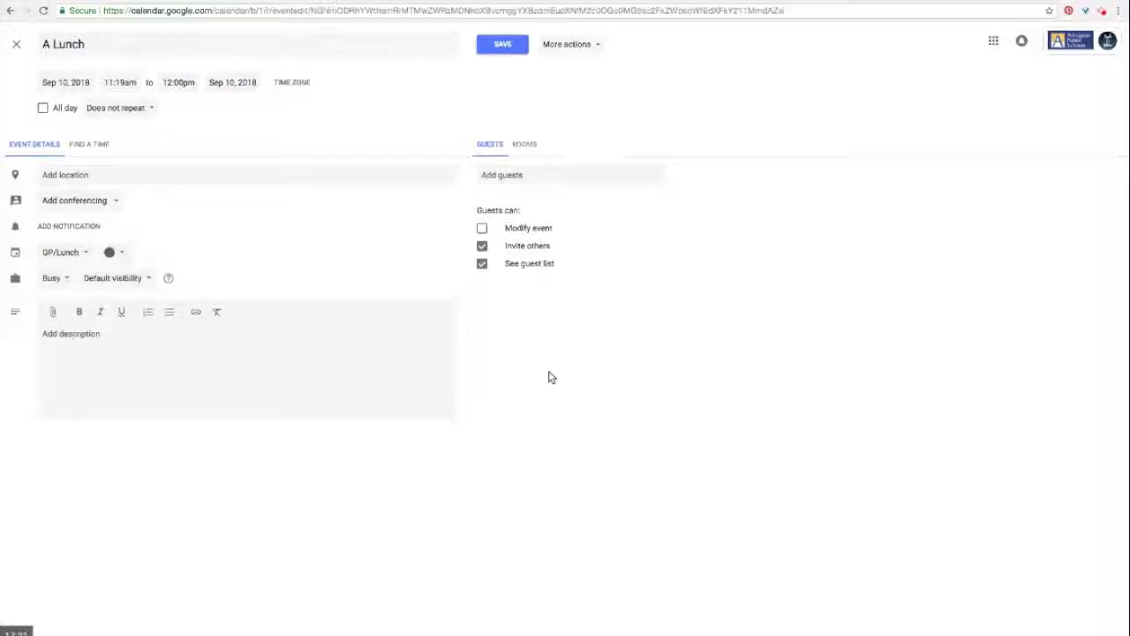
Step: Make the A Lunch event repeat weekly on weekdays until Jun 12, 2019, and save it
{"action": "left_click", "coordinate": [120, 111]}
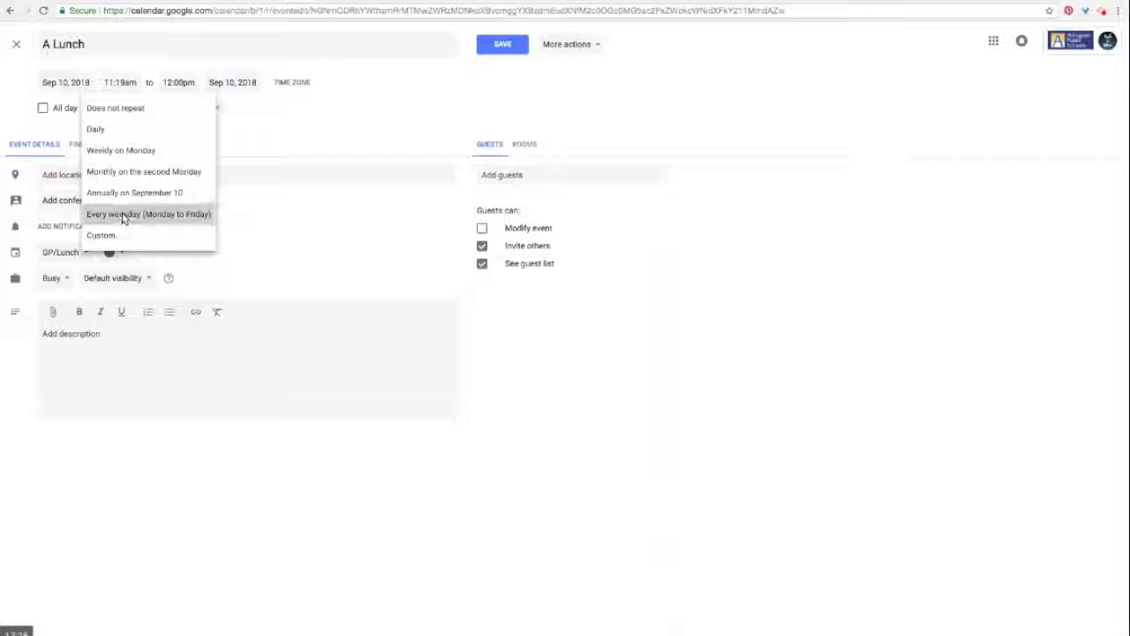
{"action": "left_click", "coordinate": [124, 216]}
{"action": "left_click", "coordinate": [125, 109]}
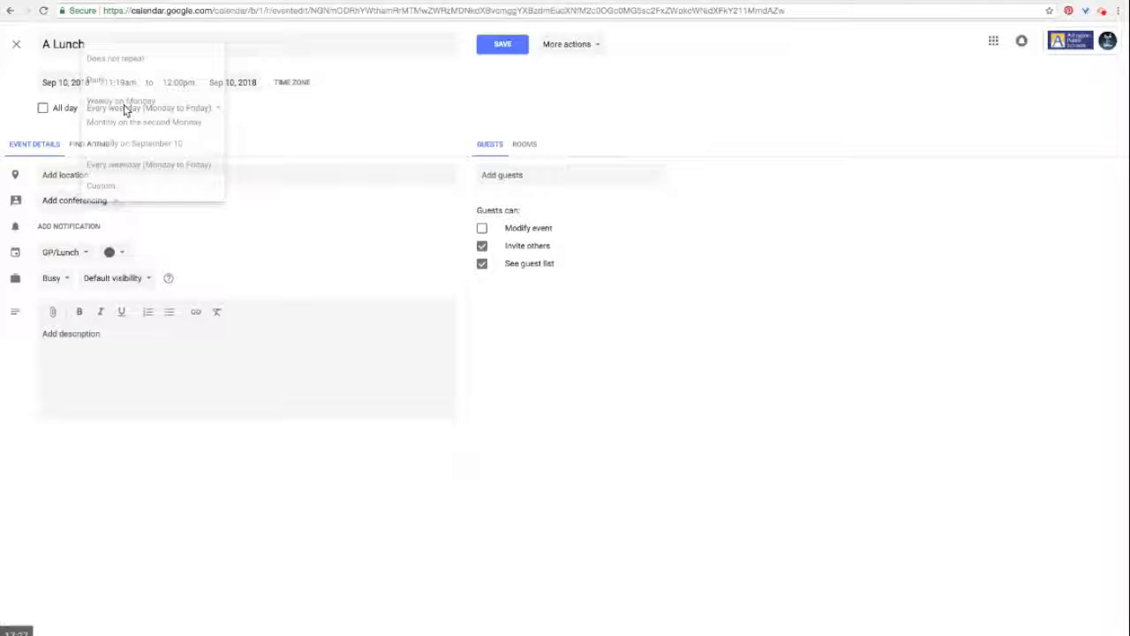
{"action": "left_click", "coordinate": [128, 188]}
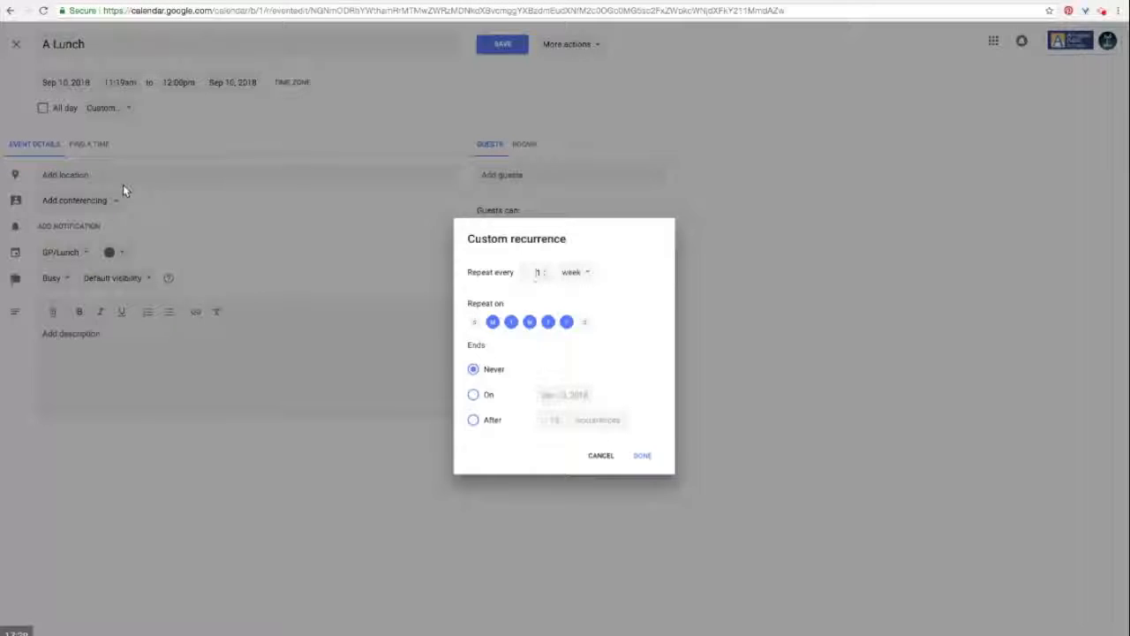
{"action": "left_click", "coordinate": [474, 396]}
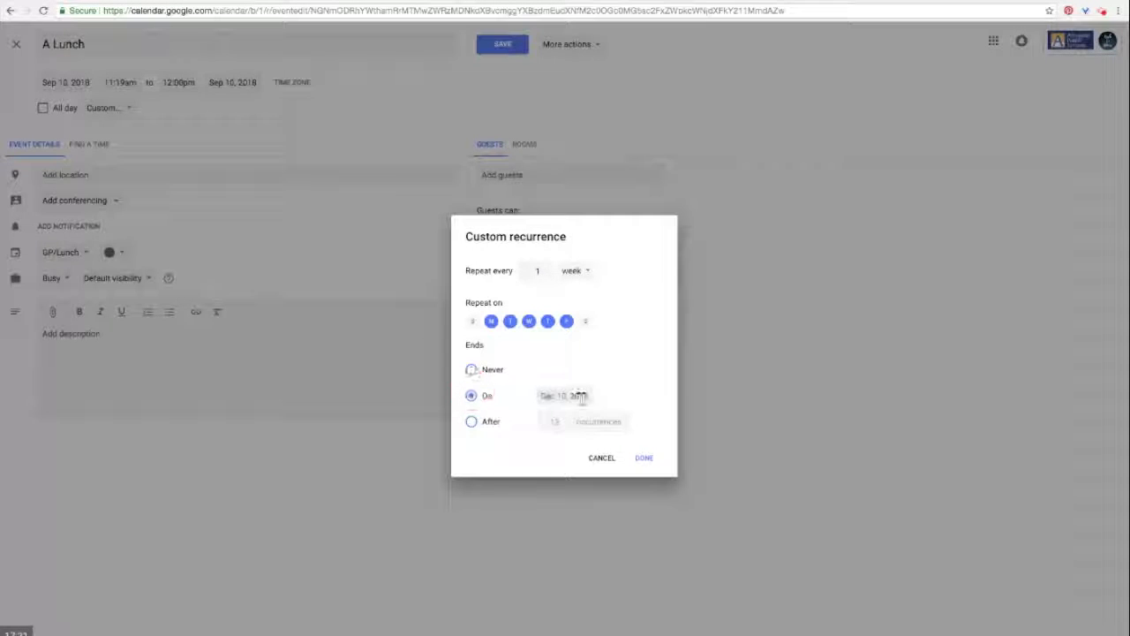
{"action": "left_click", "coordinate": [572, 396]}
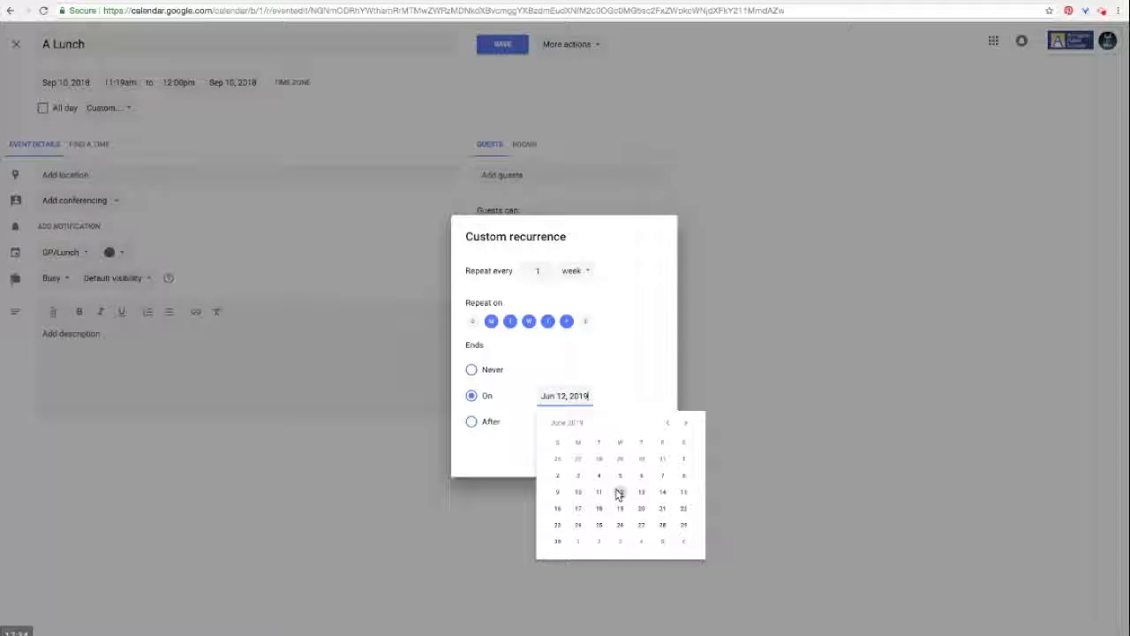
{"action": "left_click", "coordinate": [620, 492]}
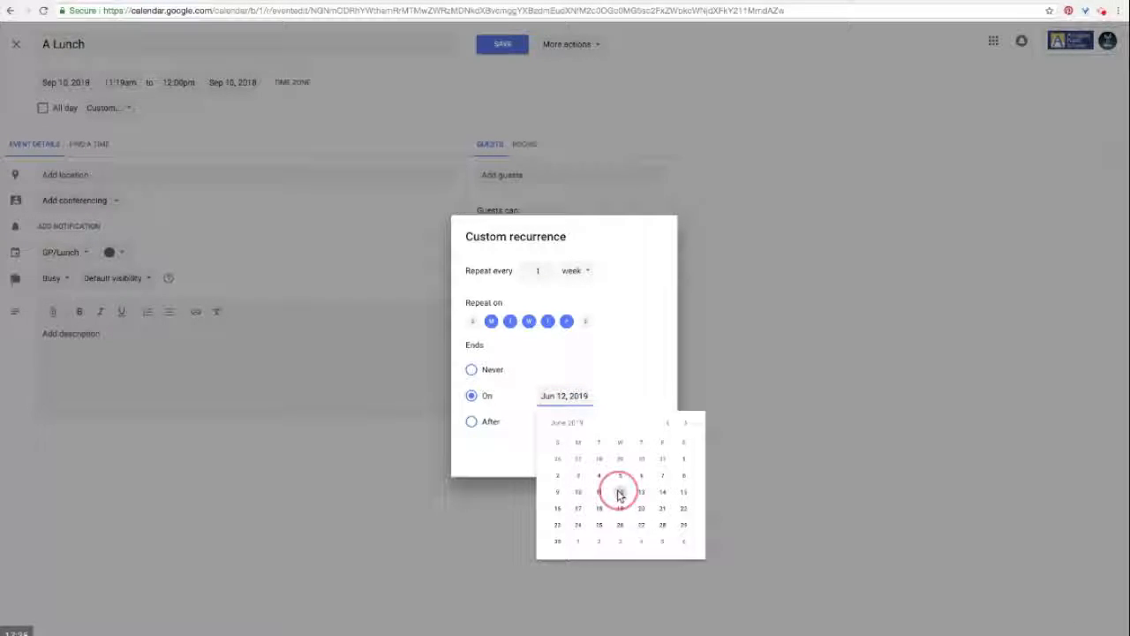
{"action": "left_click", "coordinate": [646, 457]}
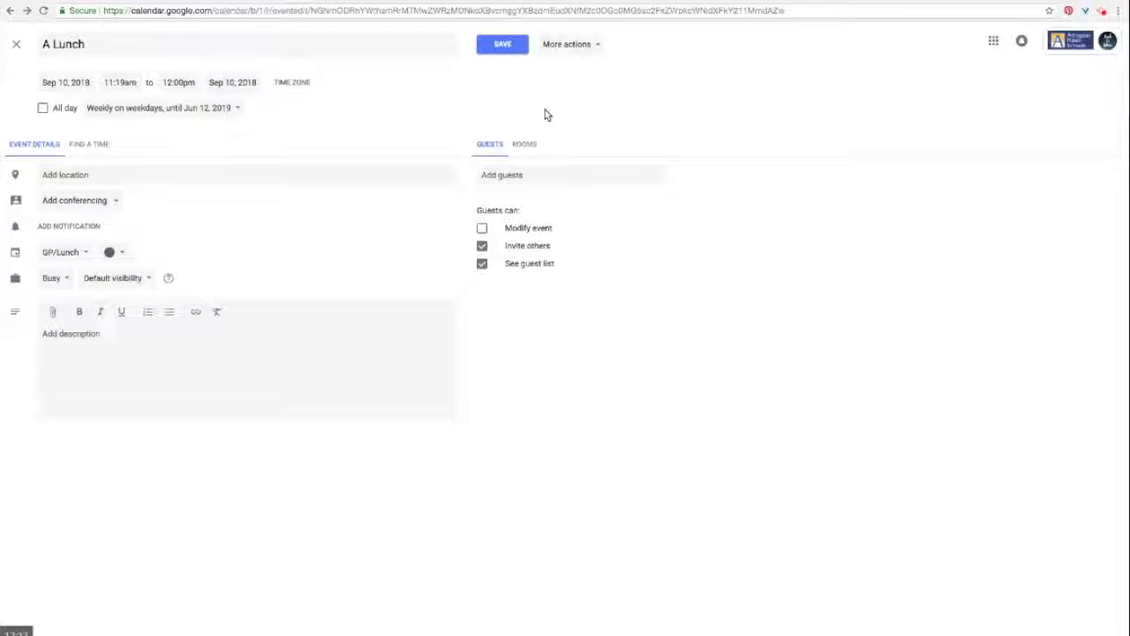
{"action": "left_click", "coordinate": [501, 44]}
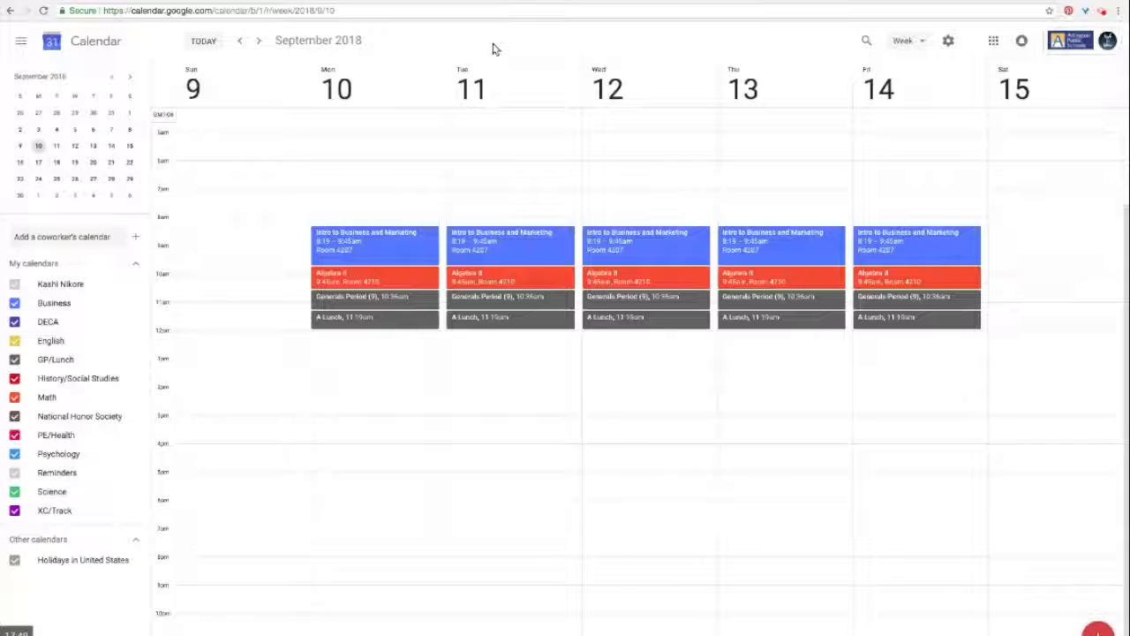
Step: Create and save an "English 9 Intensified" event on Sep 10, 2018 from 12:00pm to 1:30pm in the English calendar
{"action": "left_click", "coordinate": [334, 337]}
{"action": "left_click_drag", "start_coordinate": [333, 337], "coordinate": [343, 375]}
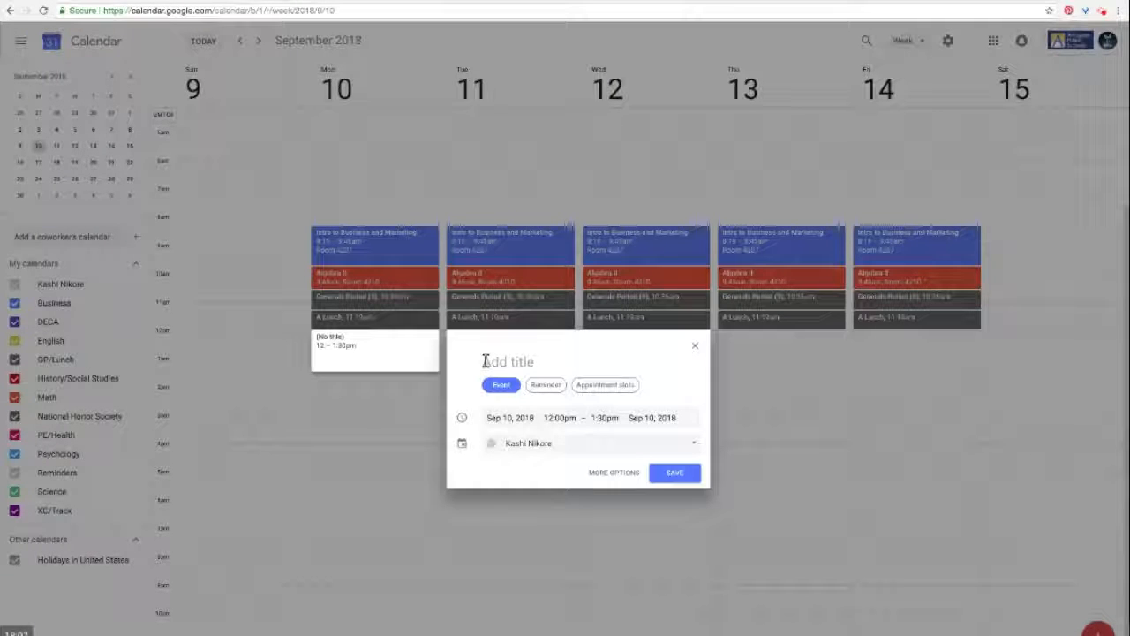
{"action": "type", "text": "E"}
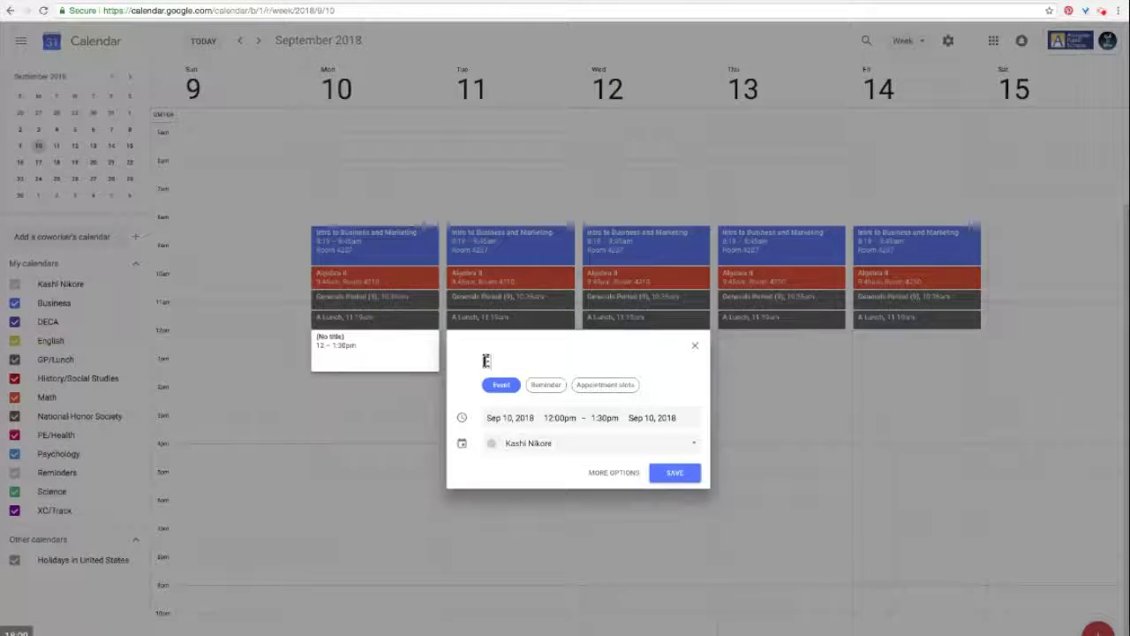
{"action": "type", "text": "nglish 9 Inten"}
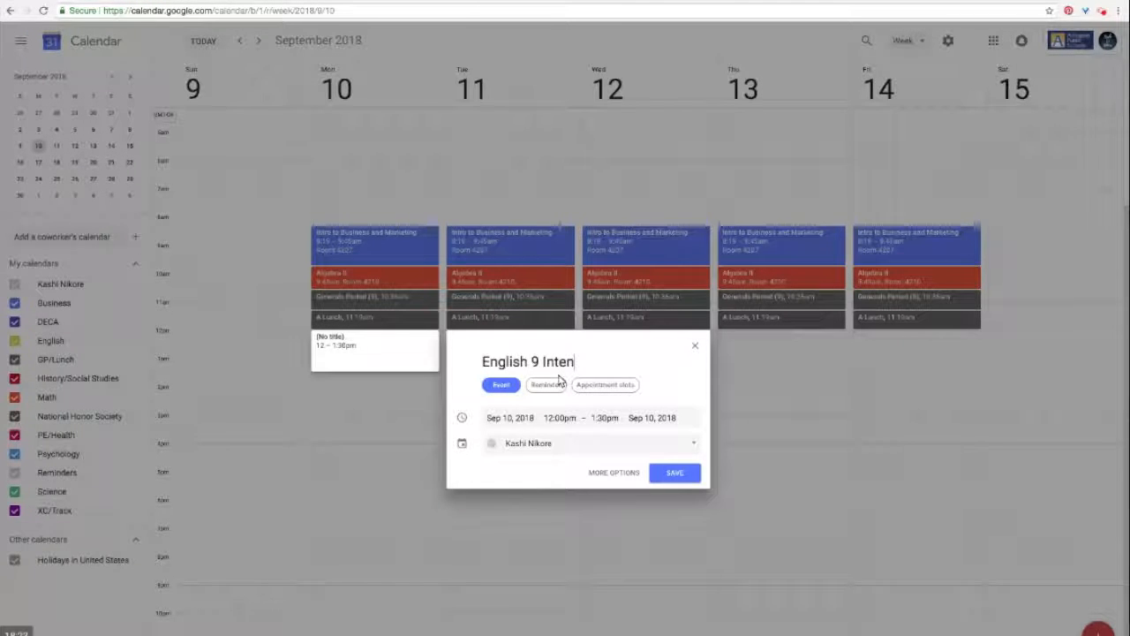
{"action": "type", "text": "sified"}
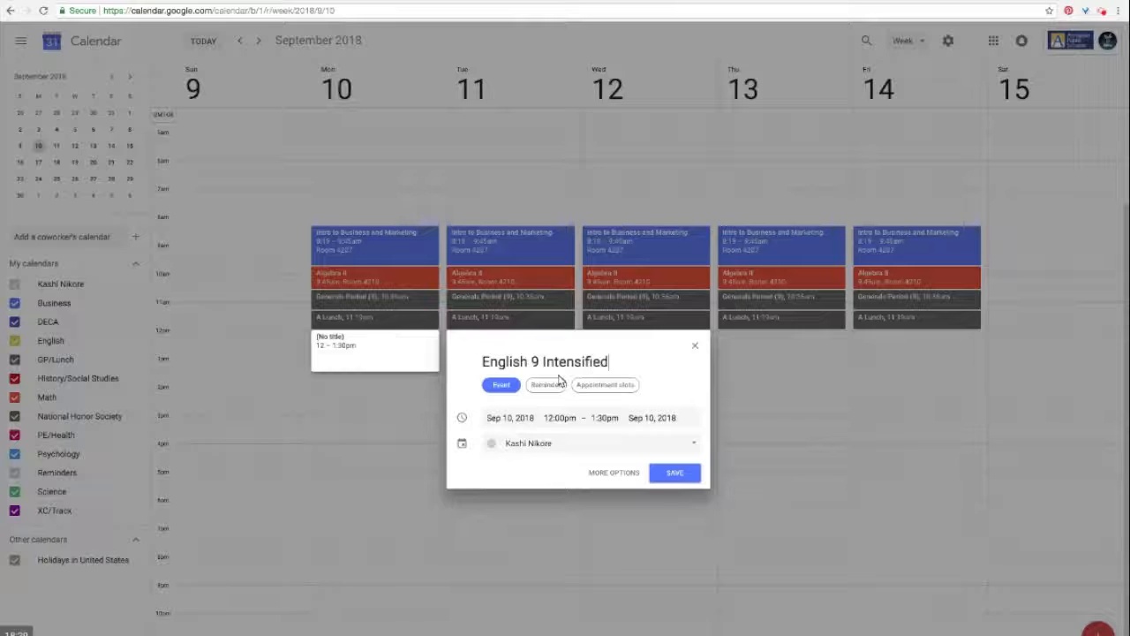
{"action": "left_click", "coordinate": [537, 442]}
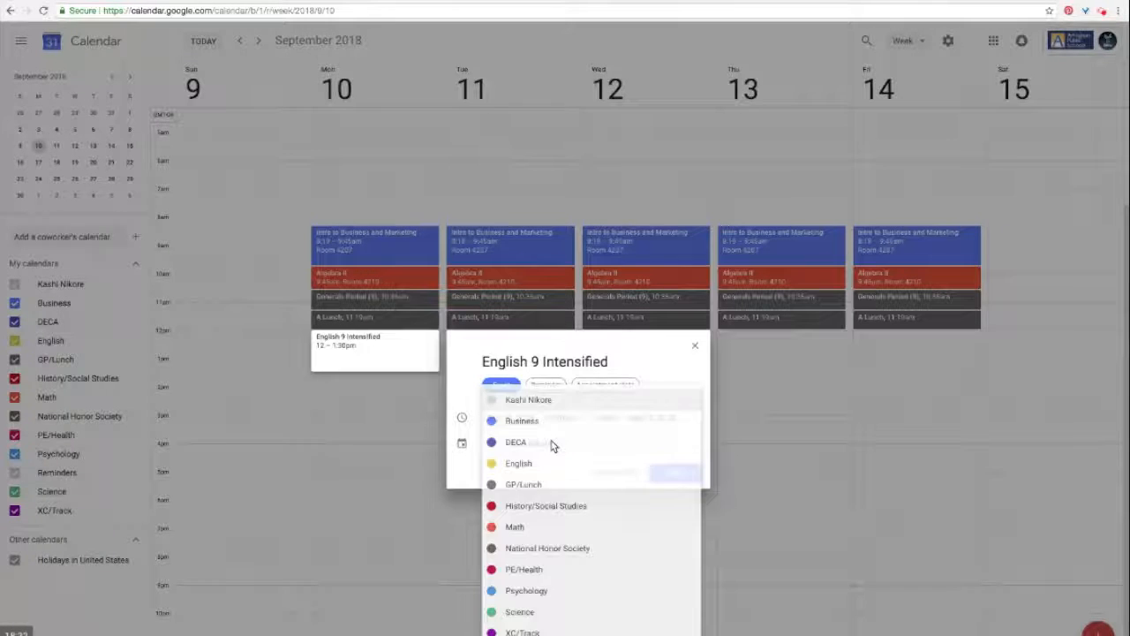
{"action": "left_click", "coordinate": [545, 464]}
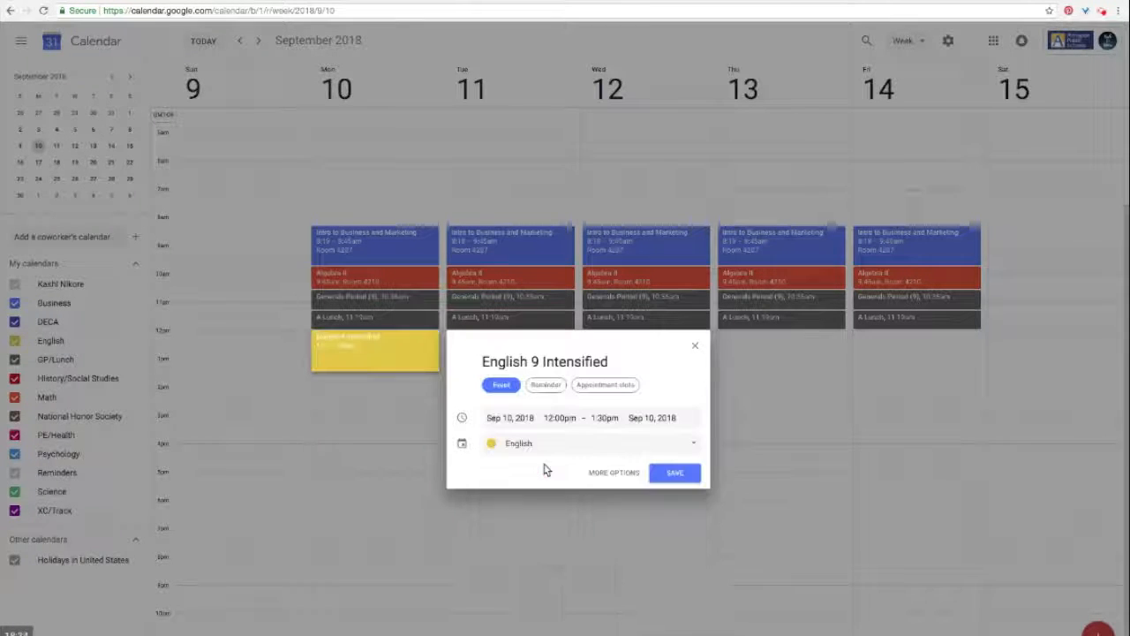
{"action": "left_click", "coordinate": [687, 479]}
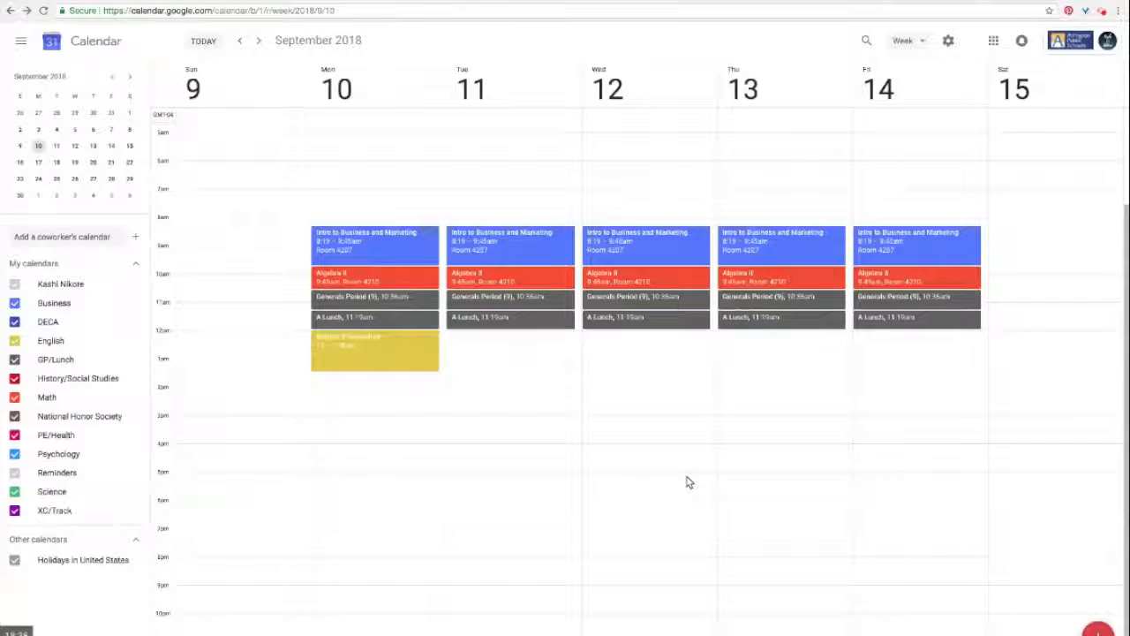
Step: Give the English 9 Intensified event a custom weekly recurrence on Monday through Friday
{"action": "left_click", "coordinate": [384, 358]}
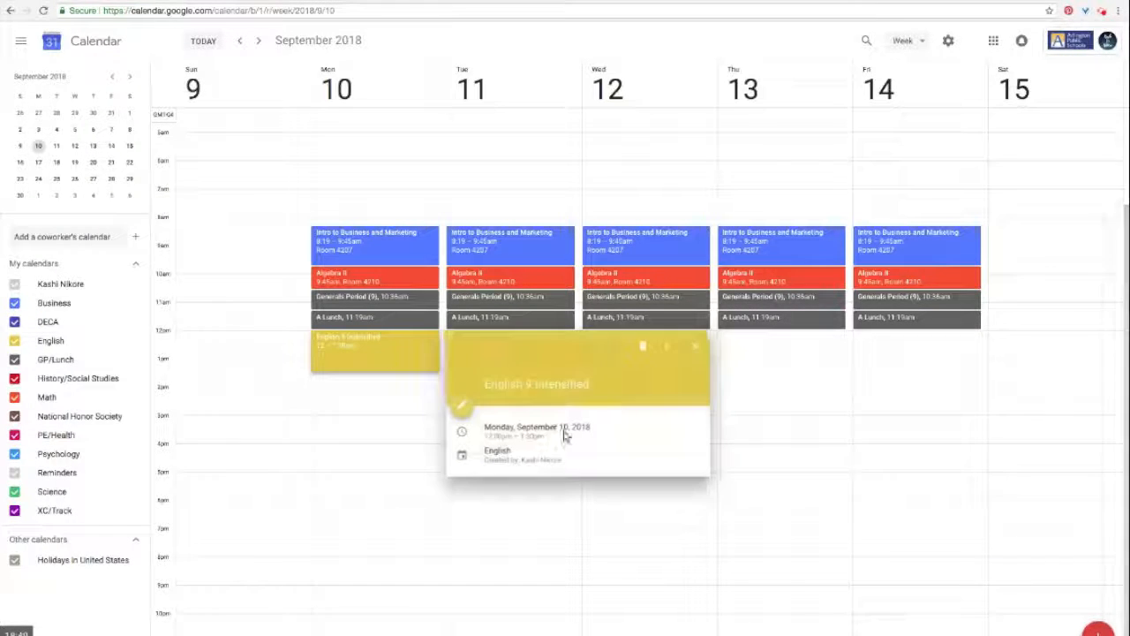
{"action": "left_click", "coordinate": [465, 410]}
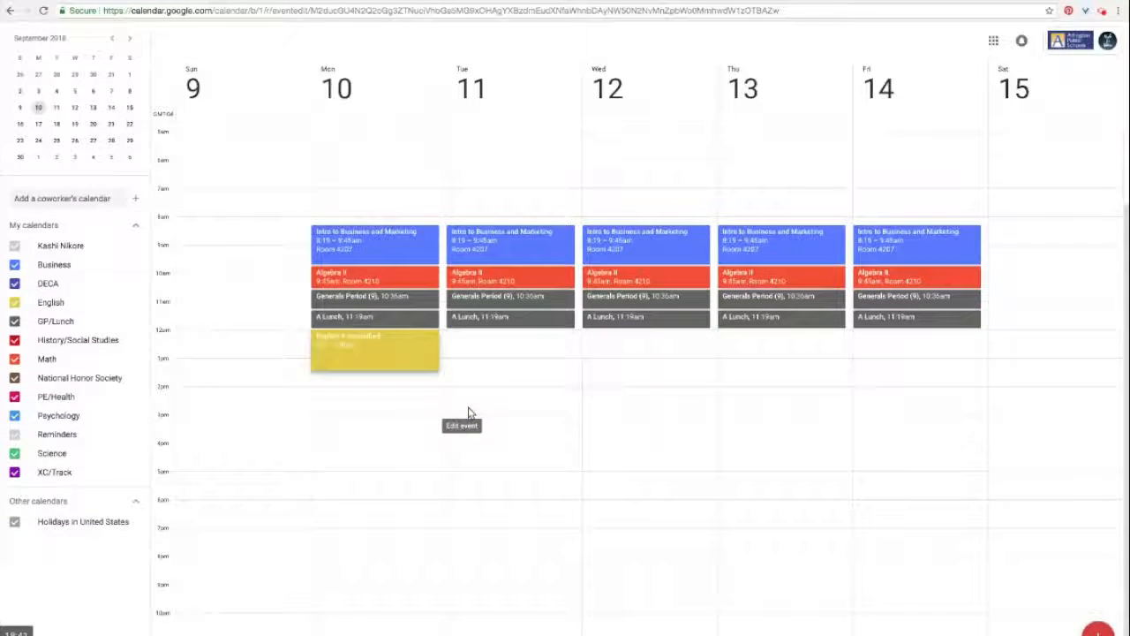
{"action": "left_click", "coordinate": [104, 110]}
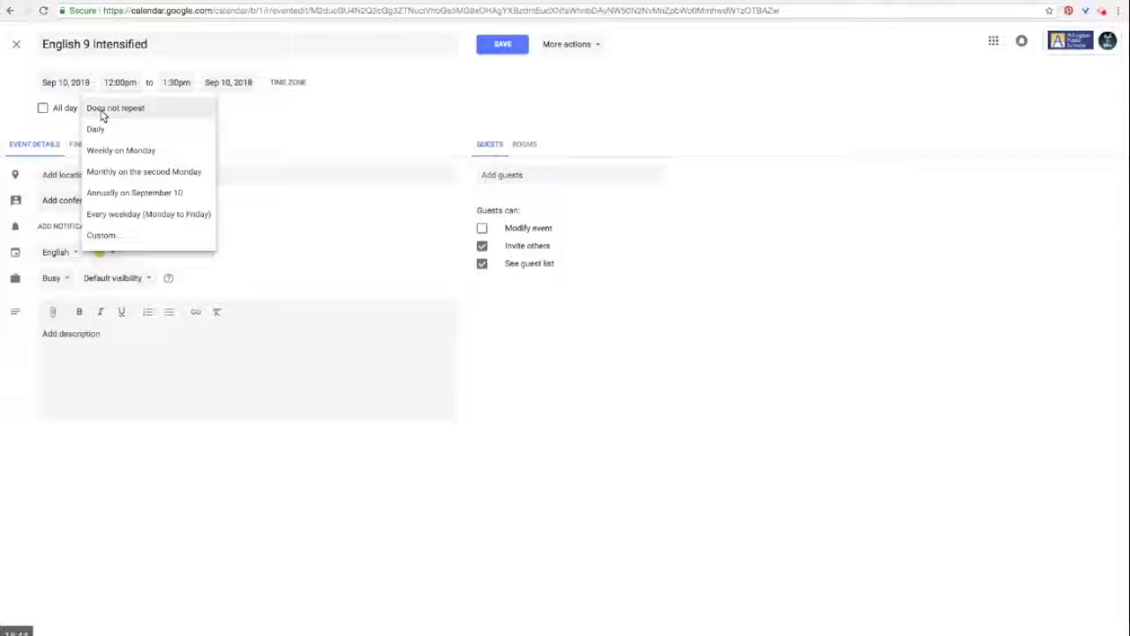
{"action": "left_click", "coordinate": [121, 236]}
{"action": "left_click", "coordinate": [510, 321]}
{"action": "left_click", "coordinate": [529, 322]}
{"action": "left_click", "coordinate": [548, 322]}
{"action": "left_click", "coordinate": [567, 321]}
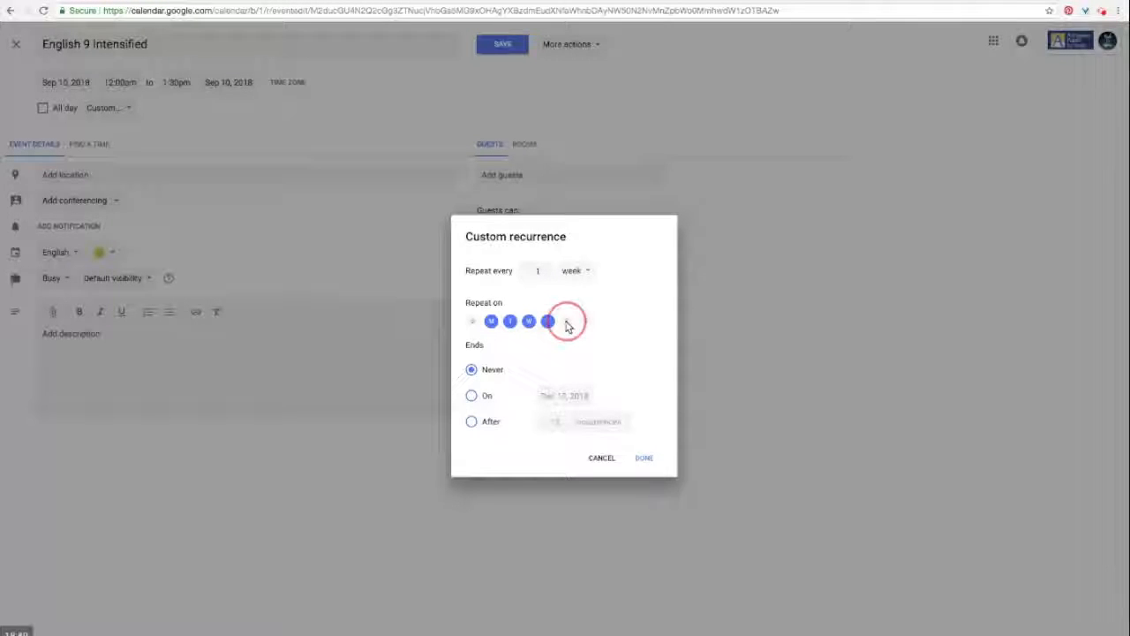
Step: End the English 9 Intensified recurrence on Jun 12, 2019, and save the event
{"action": "left_click", "coordinate": [554, 393]}
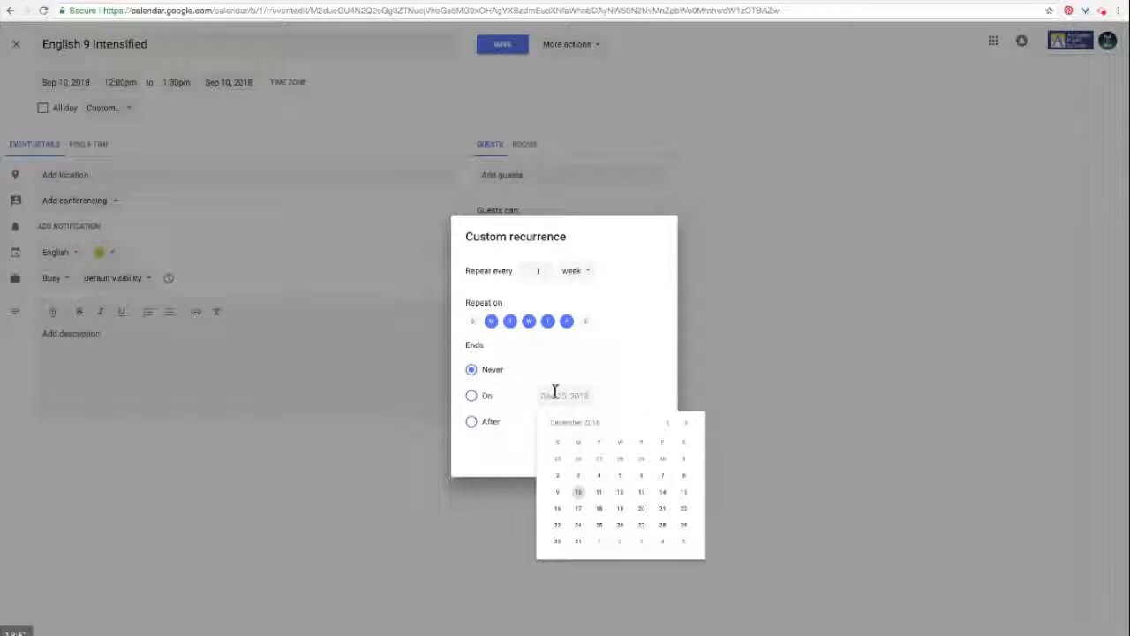
{"action": "left_click", "coordinate": [471, 396]}
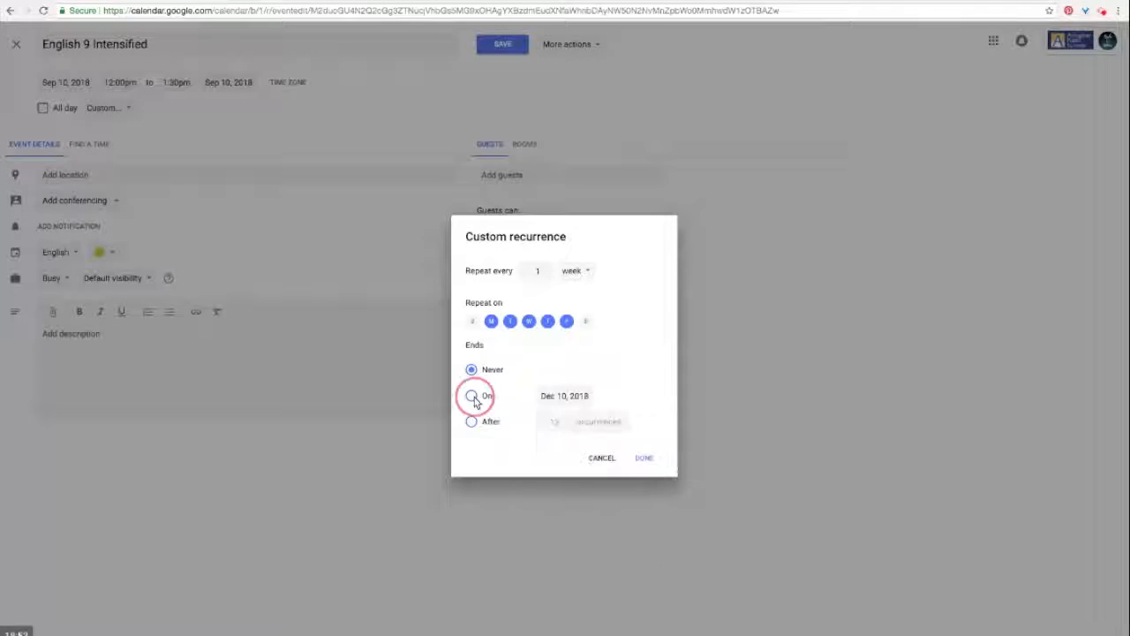
{"action": "left_click", "coordinate": [556, 393]}
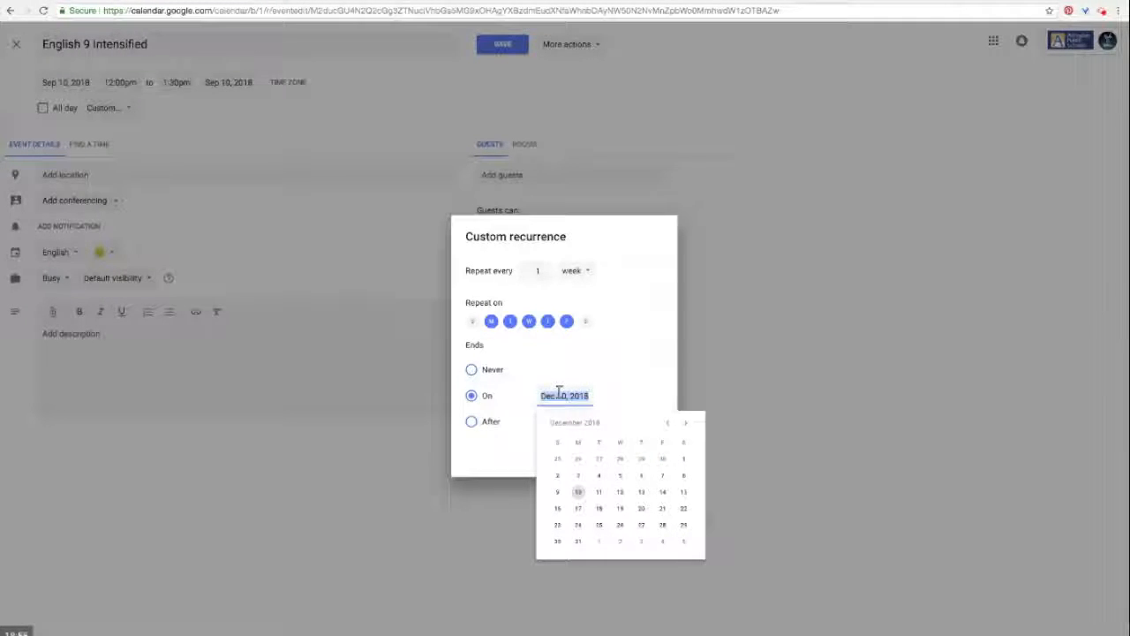
{"action": "type", "text": "Jun 12, 2019"}
{"action": "left_click", "coordinate": [621, 493]}
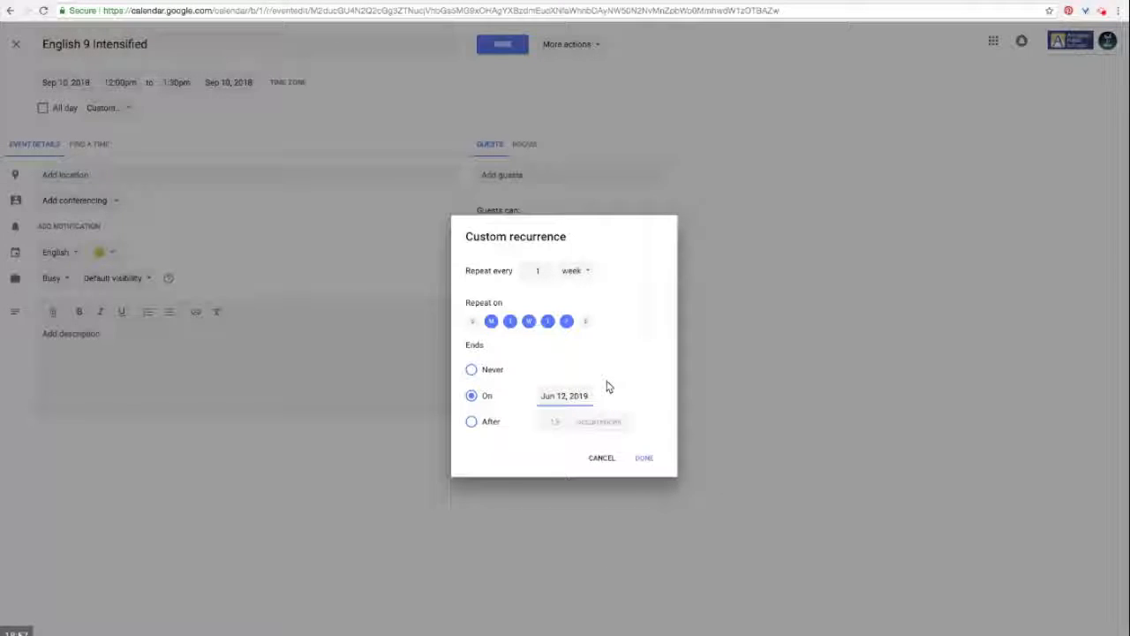
{"action": "left_click", "coordinate": [641, 461]}
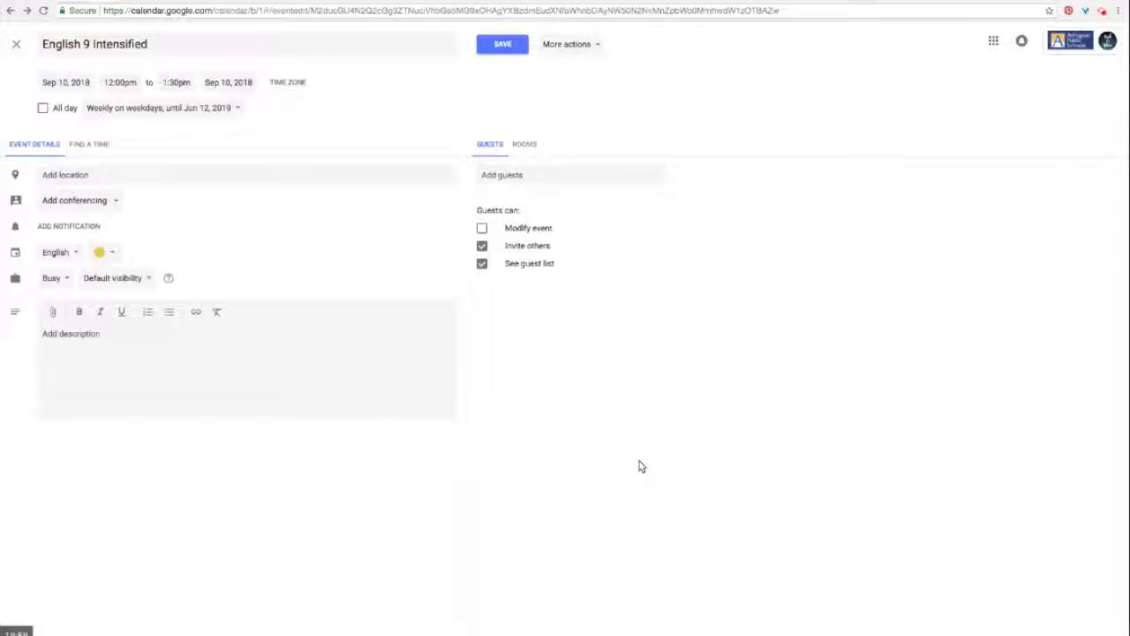
{"action": "left_click", "coordinate": [506, 46]}
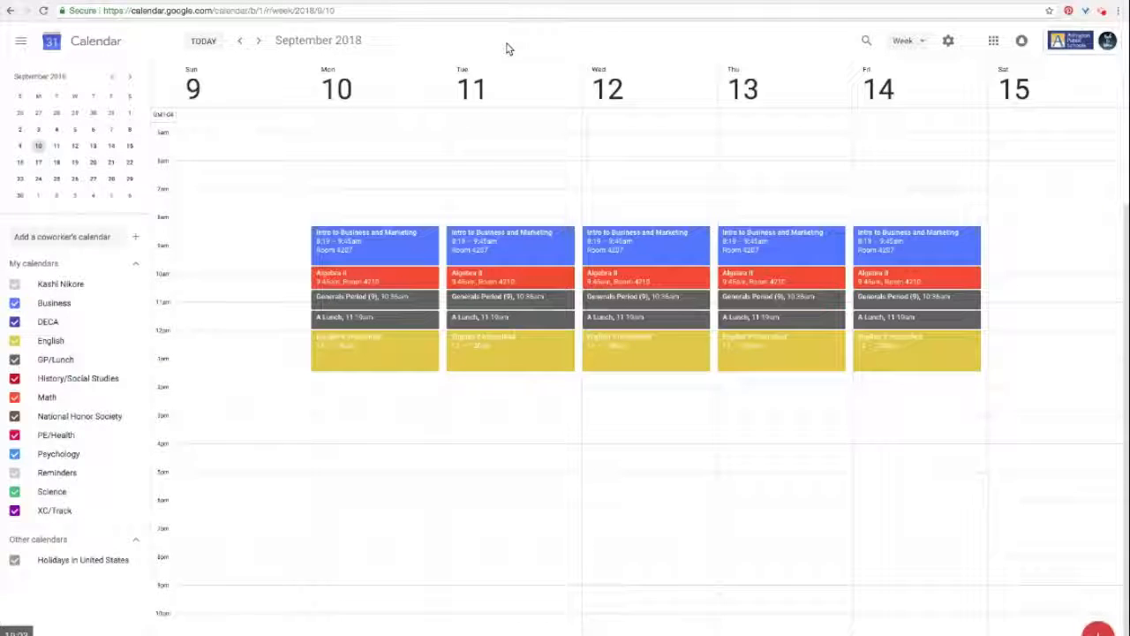
Step: Start a new event on Sep 10, 2018 running from 1:30pm to 3:00pm
{"action": "left_click", "coordinate": [356, 382]}
{"action": "mouse_move", "coordinate": [356, 382]}
{"action": "left_mouse_down"}
{"action": "mouse_move", "coordinate": [353, 412]}
{"action": "mouse_move", "coordinate": [354, 374]}
{"action": "left_mouse_up"}
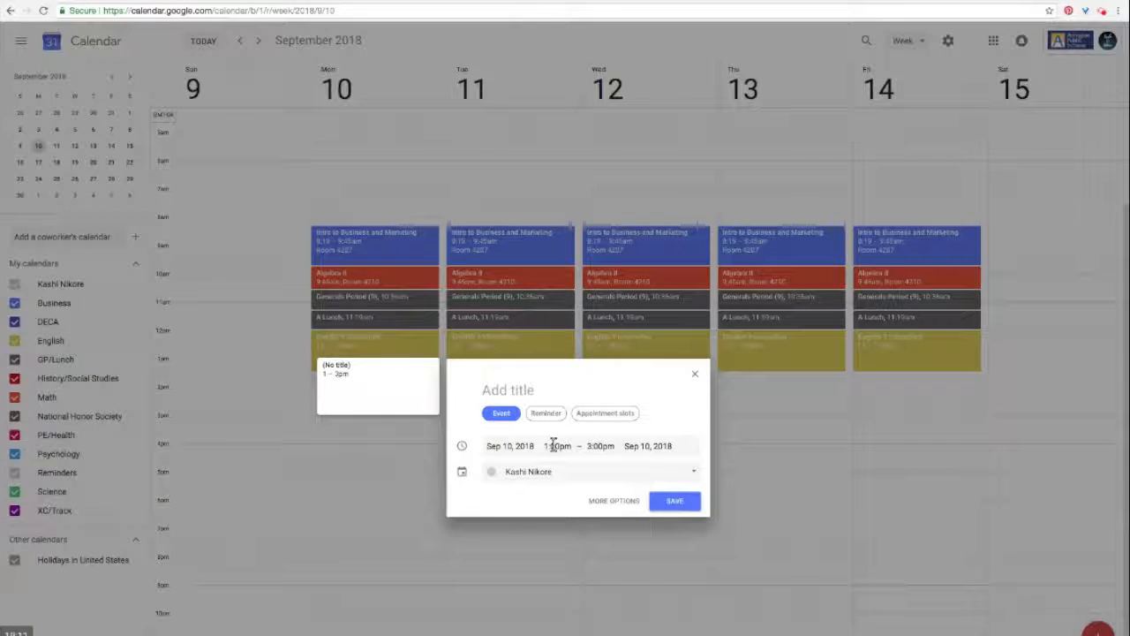
{"action": "left_click", "coordinate": [554, 445]}
{"action": "left_click", "coordinate": [570, 519]}
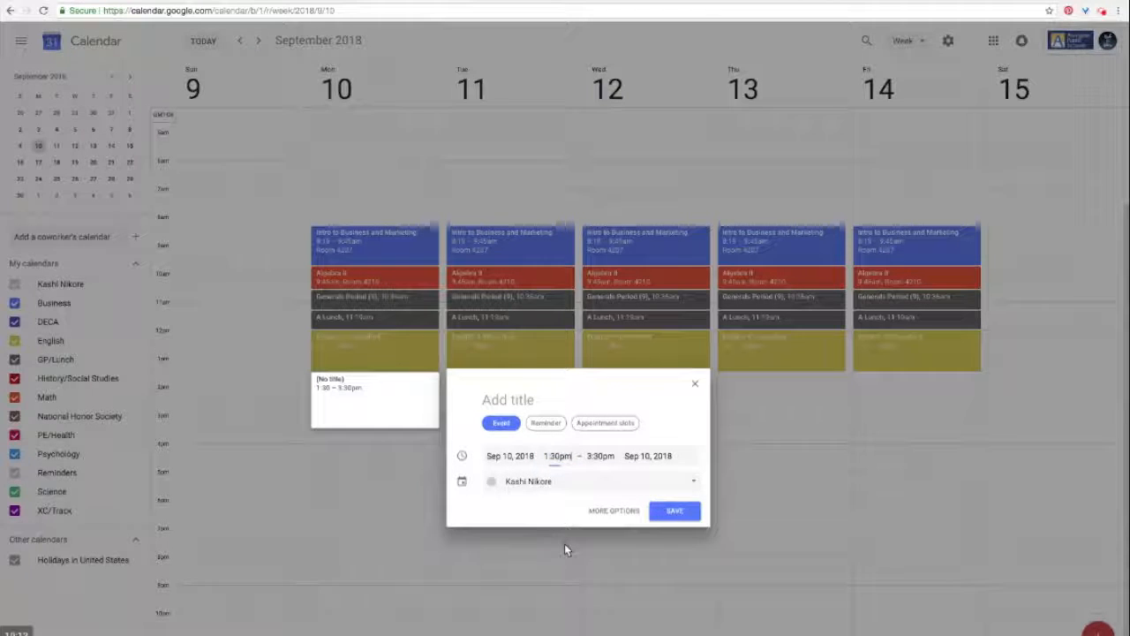
{"action": "left_click", "coordinate": [598, 456]}
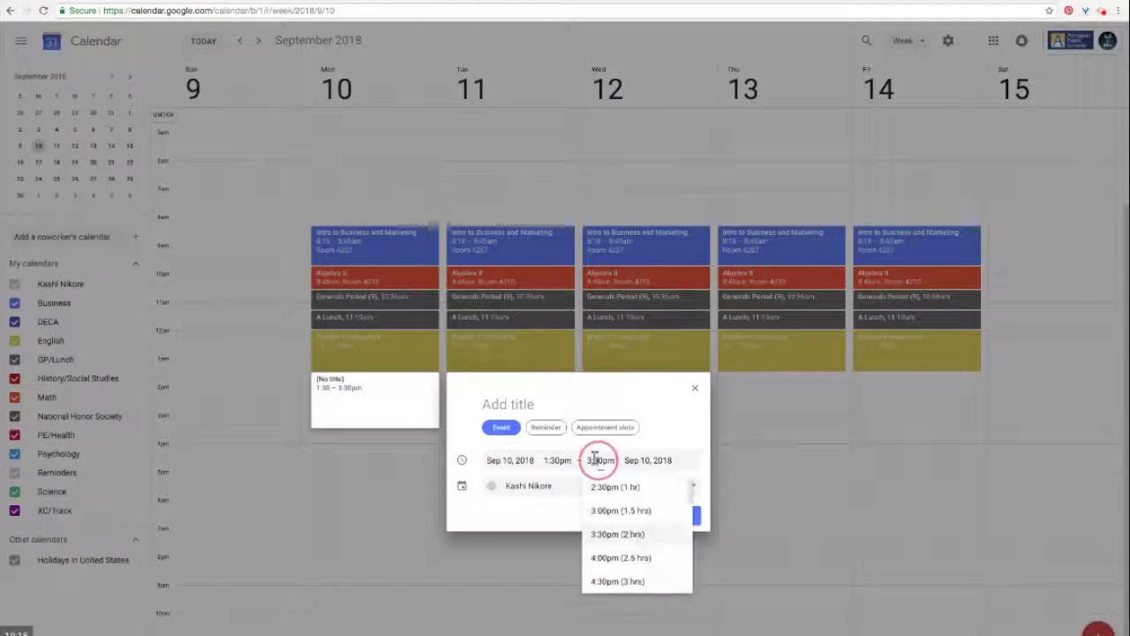
{"action": "left_click", "coordinate": [600, 510]}
Step: Title the new event "Health/PE 9", assign it to the PE/Health calendar, and save it
{"action": "left_click", "coordinate": [520, 403]}
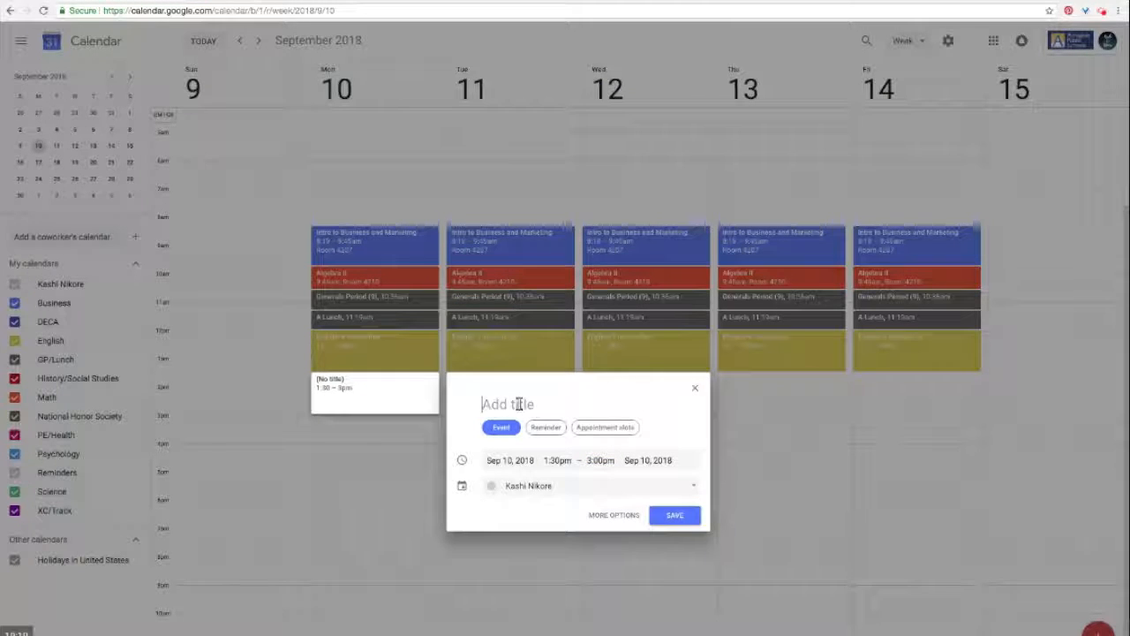
{"action": "type", "text": "Hea"}
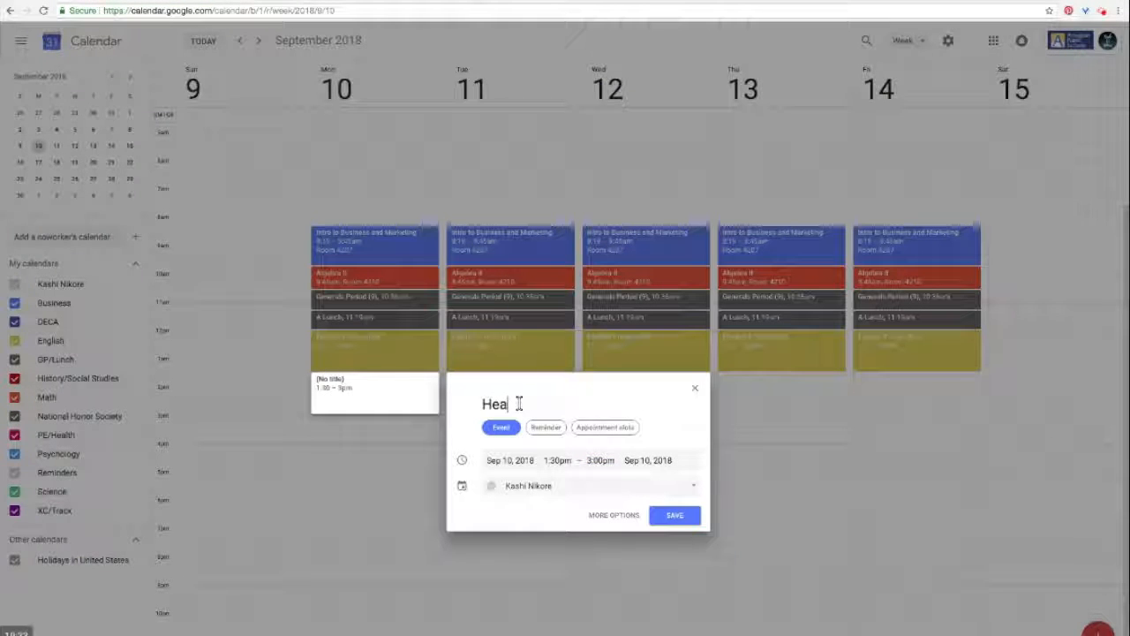
{"action": "type", "text": "lth/PE"}
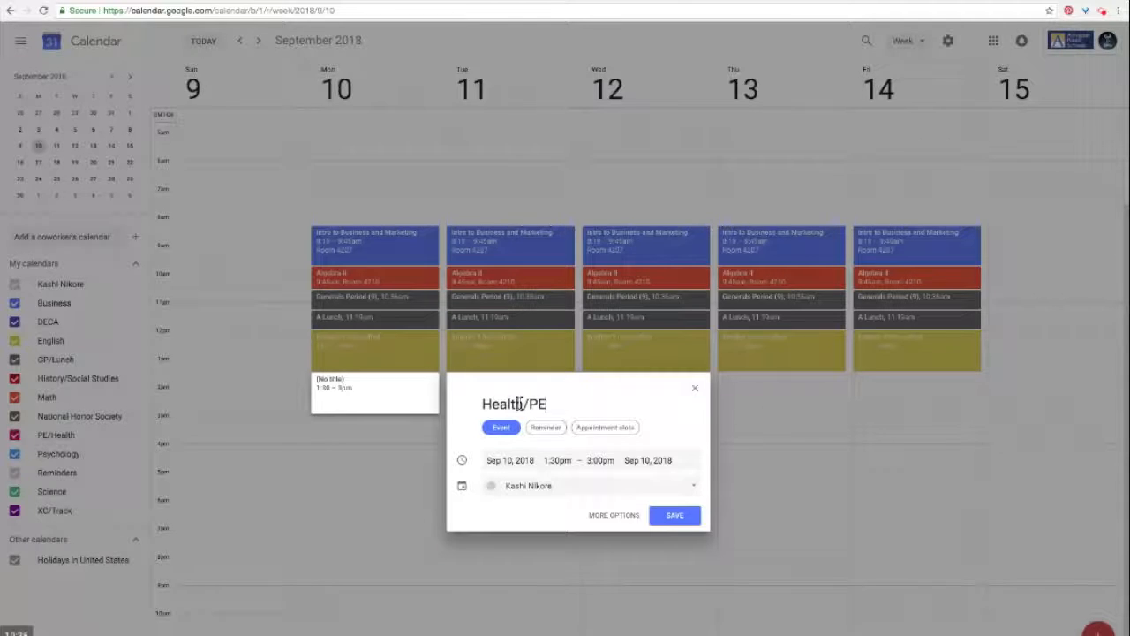
{"action": "type", "text": " 9"}
{"action": "left_click", "coordinate": [540, 485]}
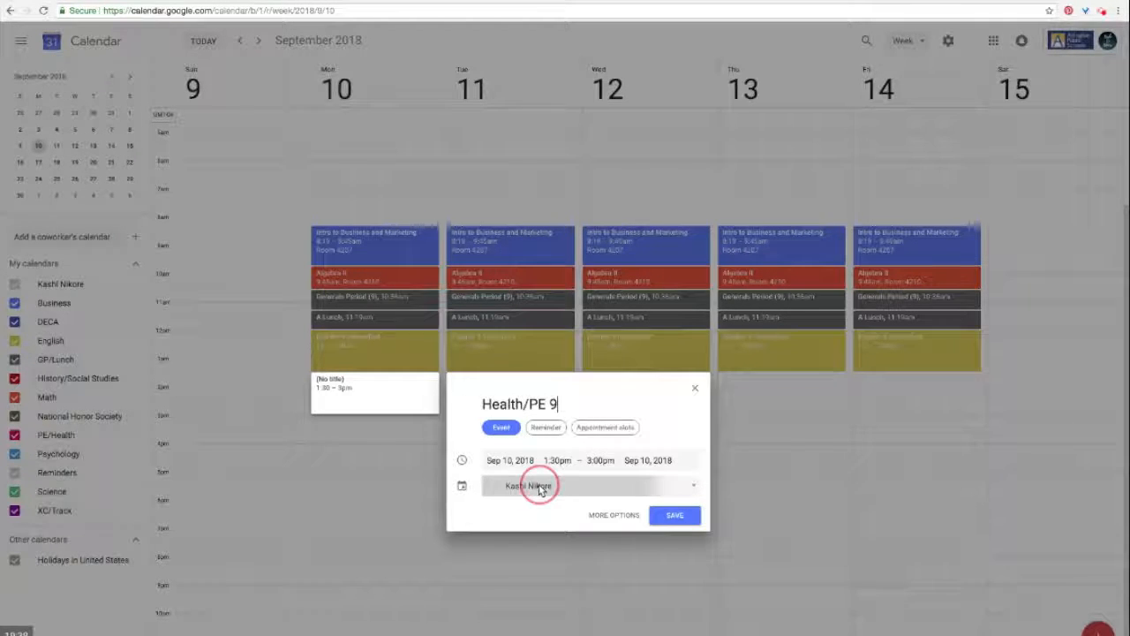
{"action": "left_click", "coordinate": [561, 570]}
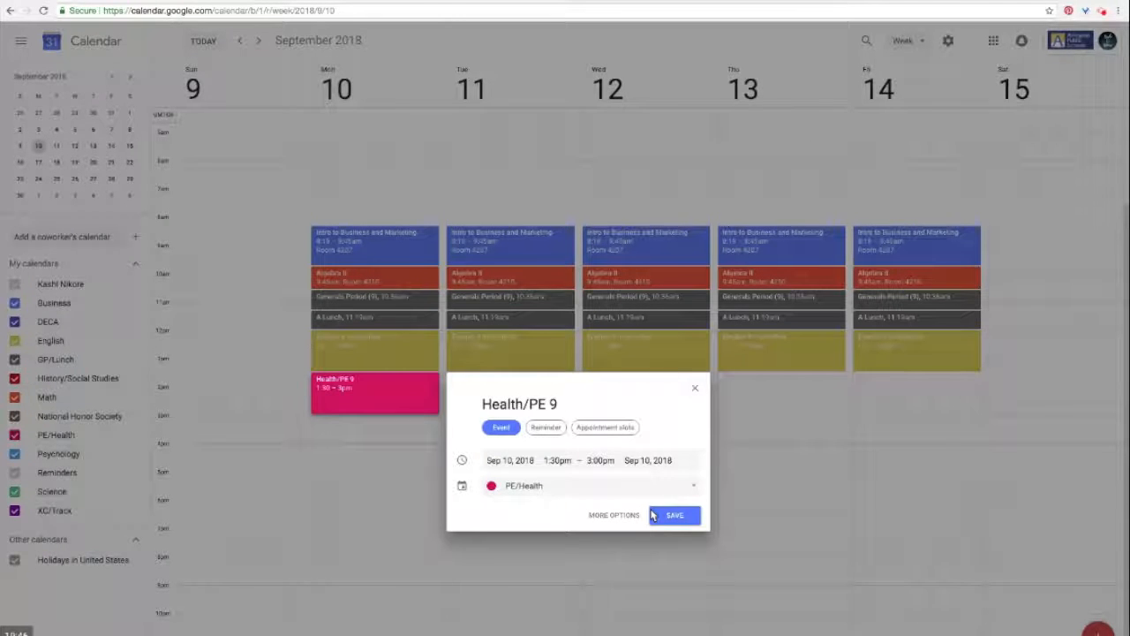
{"action": "left_click", "coordinate": [671, 516]}
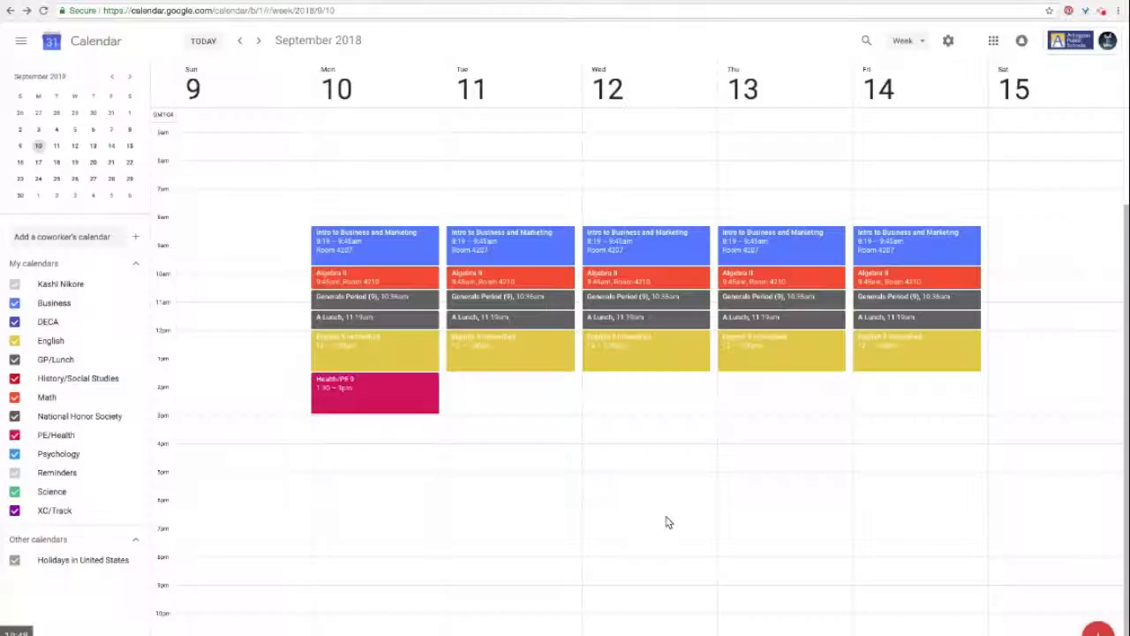
Step: Open the Health/PE 9 event for editing and make it repeat every weekday, Monday to Friday
{"action": "left_click", "coordinate": [405, 406]}
{"action": "left_click", "coordinate": [460, 450]}
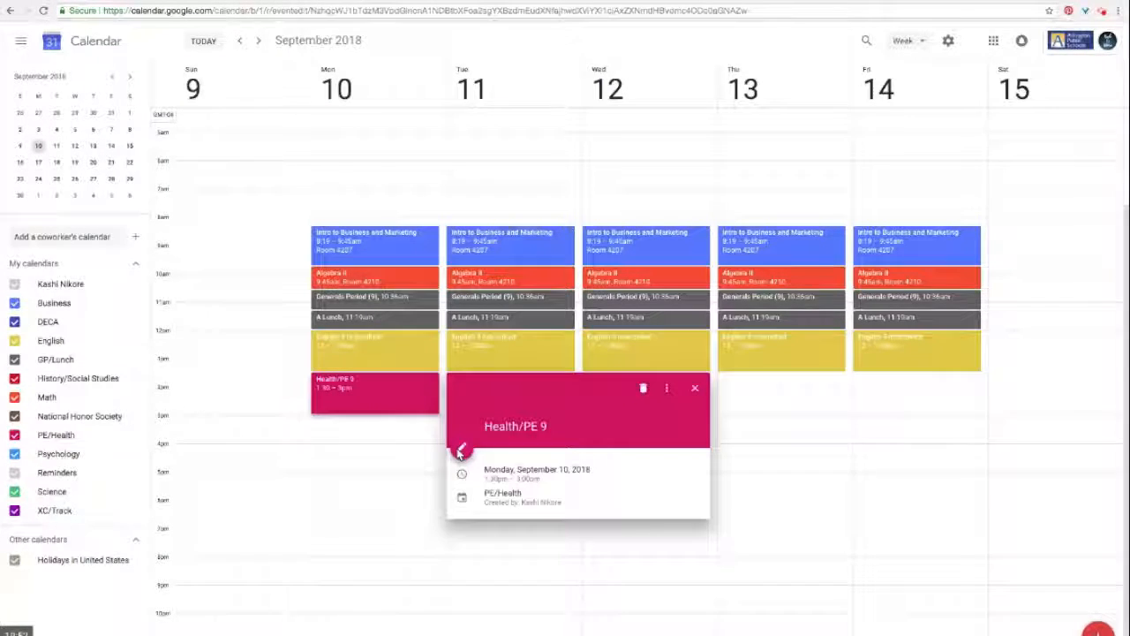
{"action": "left_click", "coordinate": [114, 107]}
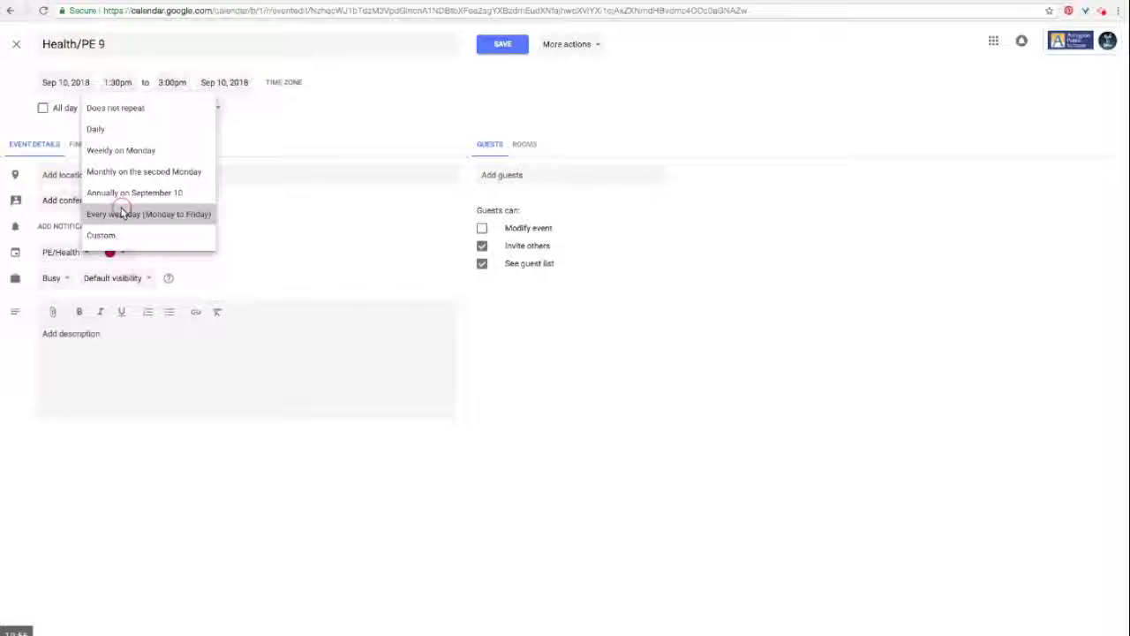
{"action": "left_click", "coordinate": [117, 212]}
Step: Customize the Health/PE 9 recurrence to end on Jun 12, 2019, and save the event
{"action": "left_click", "coordinate": [115, 109]}
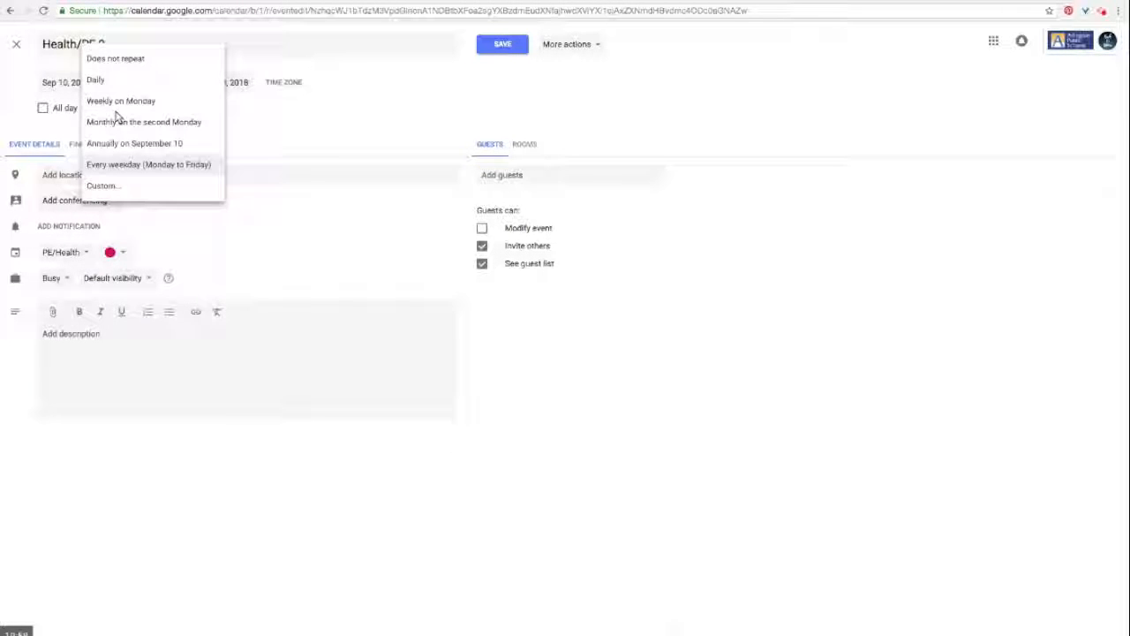
{"action": "left_click", "coordinate": [125, 186]}
{"action": "left_click", "coordinate": [471, 395]}
{"action": "left_click", "coordinate": [547, 396]}
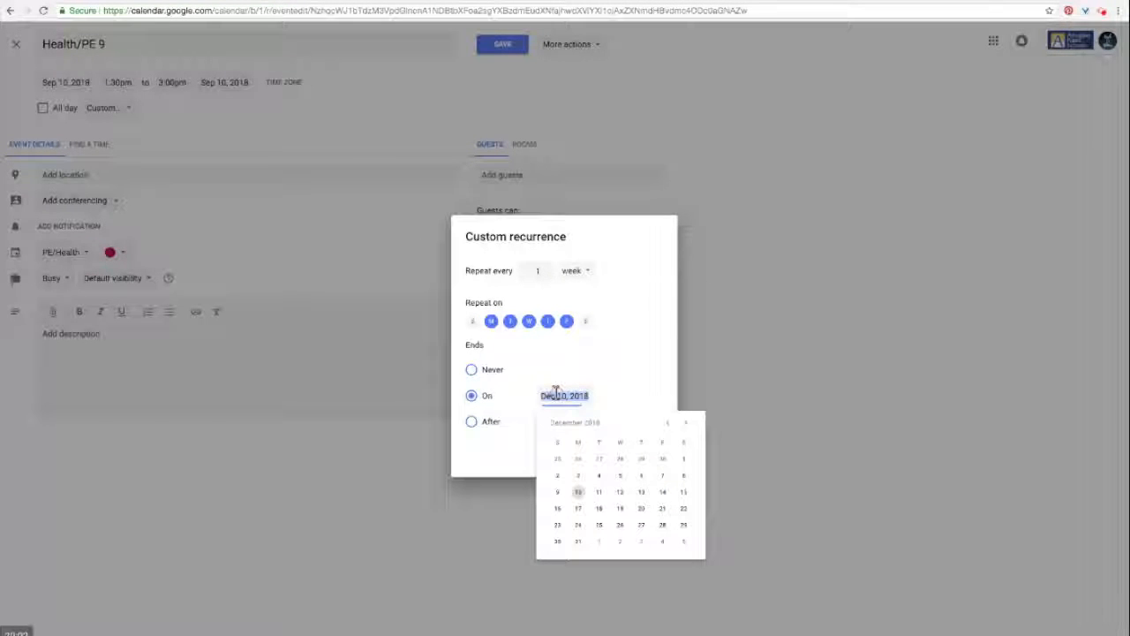
{"action": "type", "text": "Jun 12, 2019"}
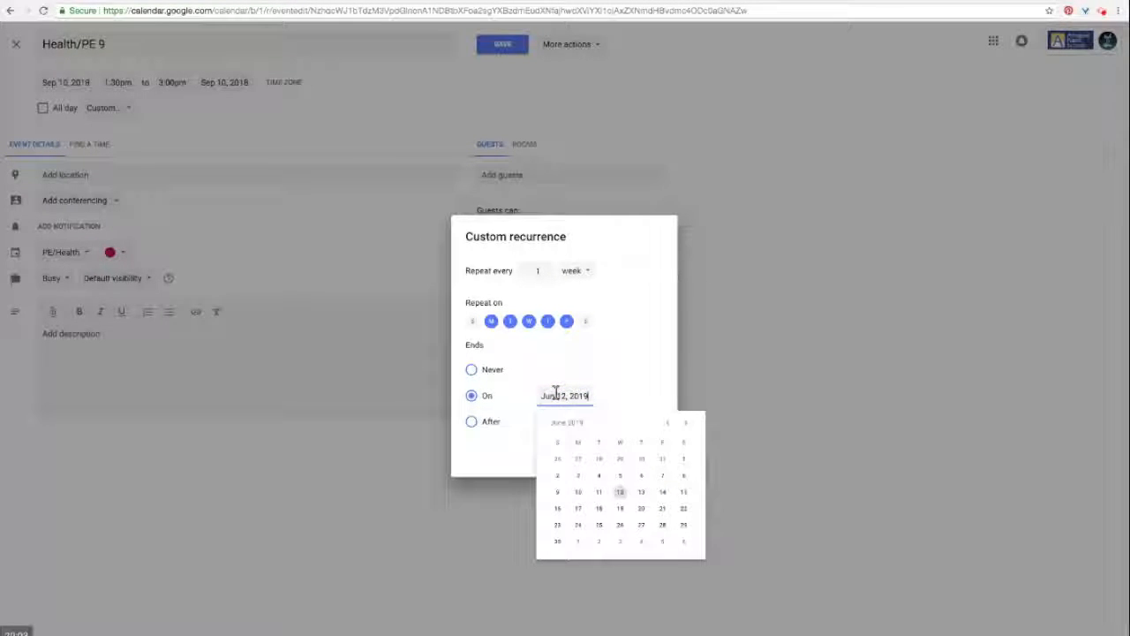
{"action": "left_click", "coordinate": [621, 492]}
{"action": "left_click", "coordinate": [643, 457]}
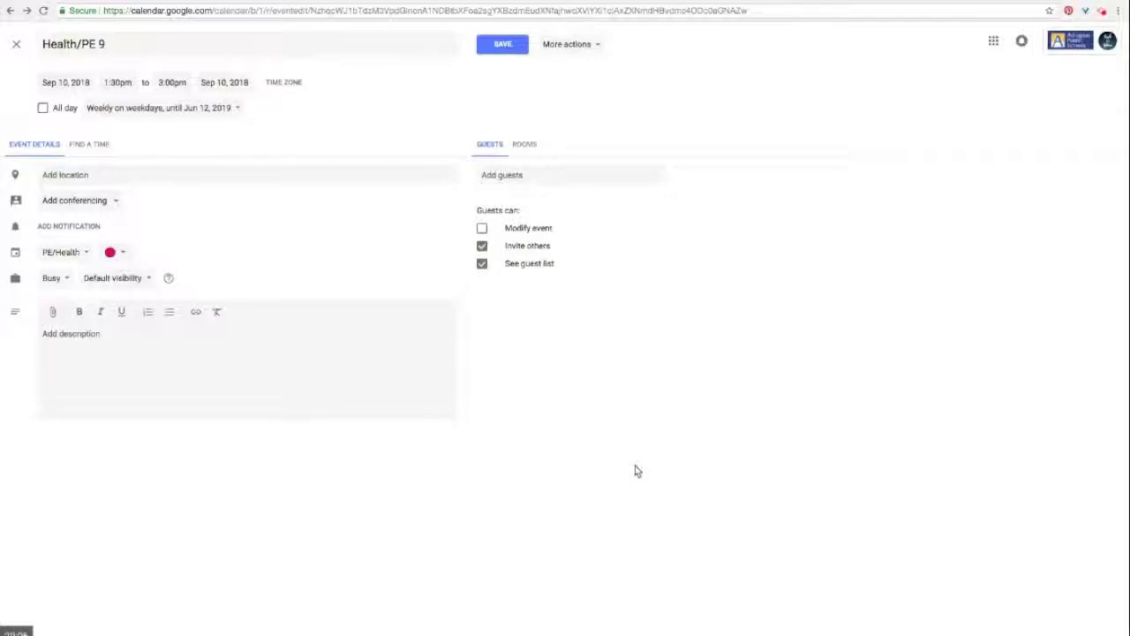
{"action": "left_click", "coordinate": [502, 43]}
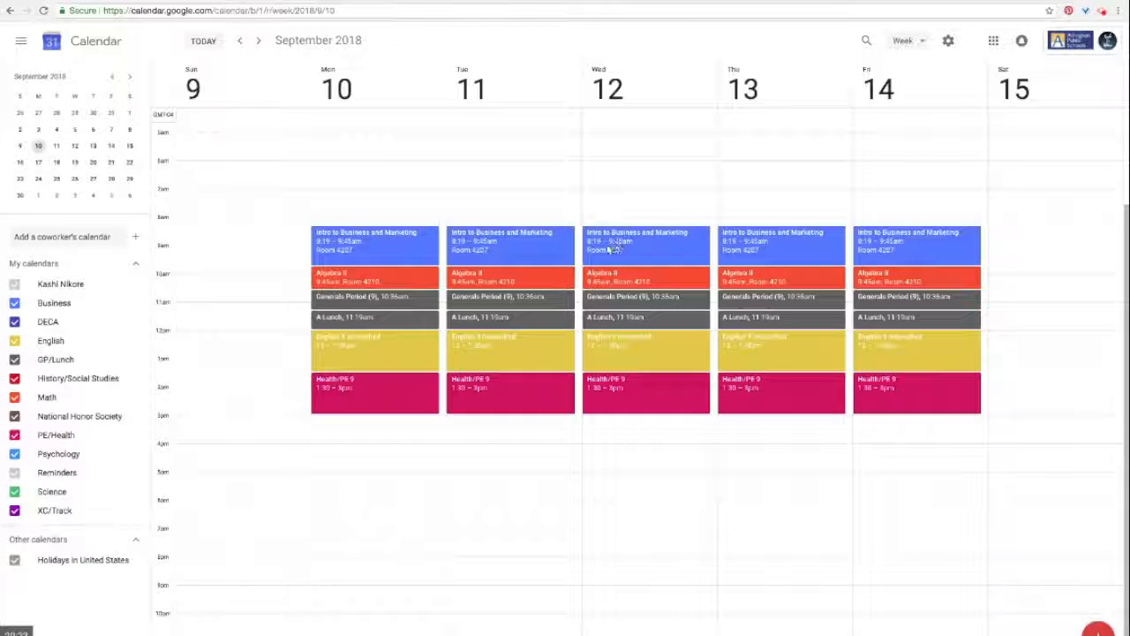
Step: Start a new event titled "AP Psychology" and set its date to Sep 10, 2018
{"action": "left_click", "coordinate": [1099, 630]}
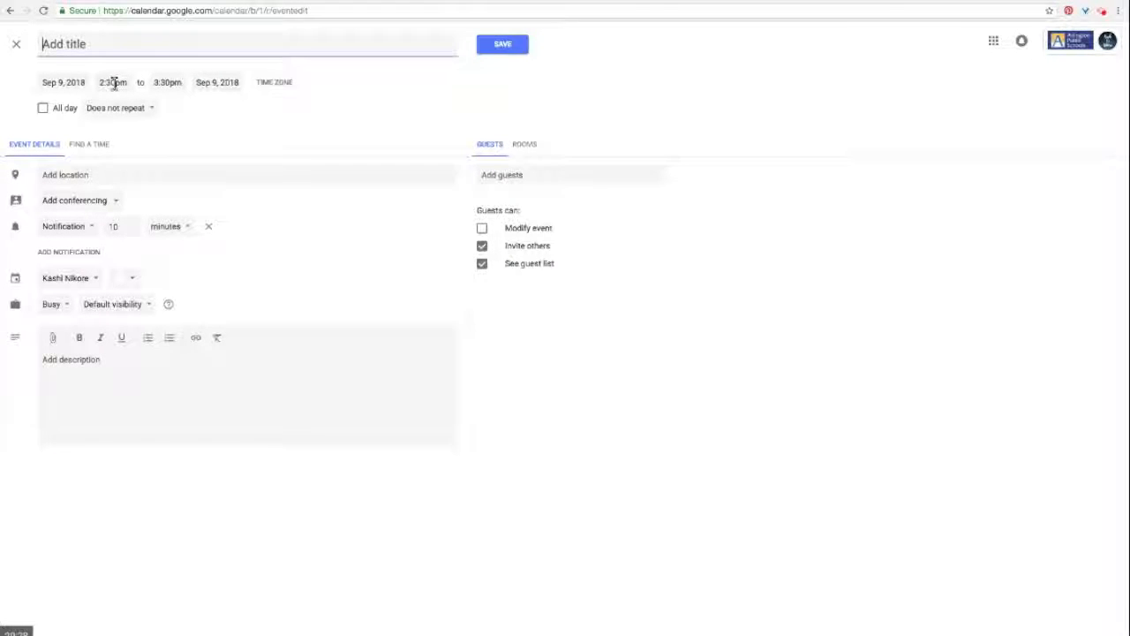
{"action": "type", "text": "AP Psychology"}
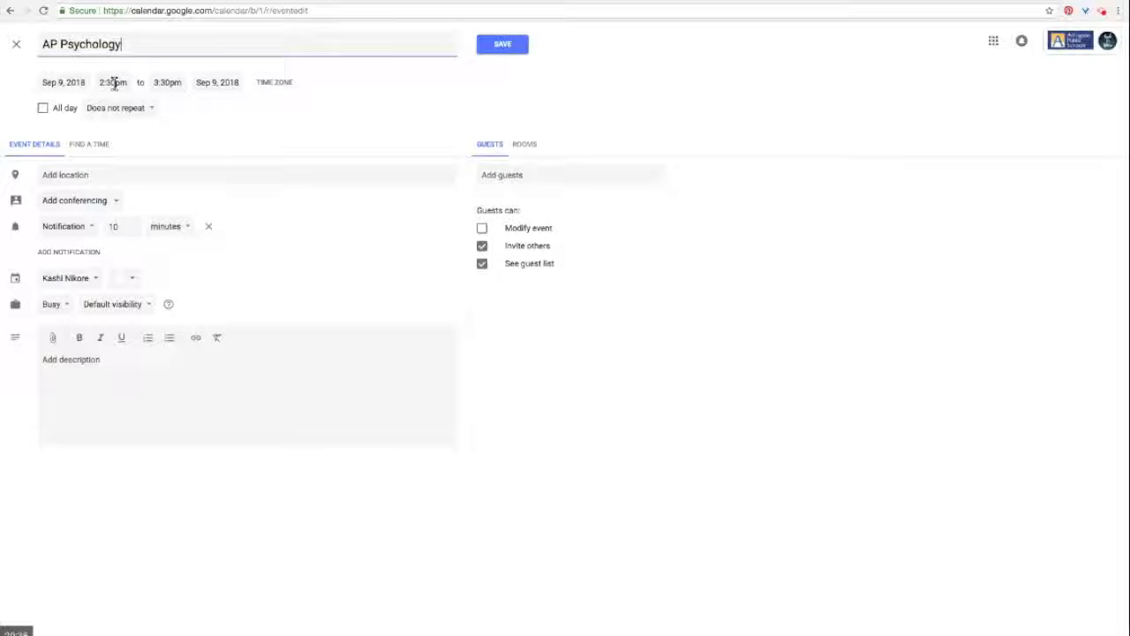
{"action": "left_click", "coordinate": [114, 82]}
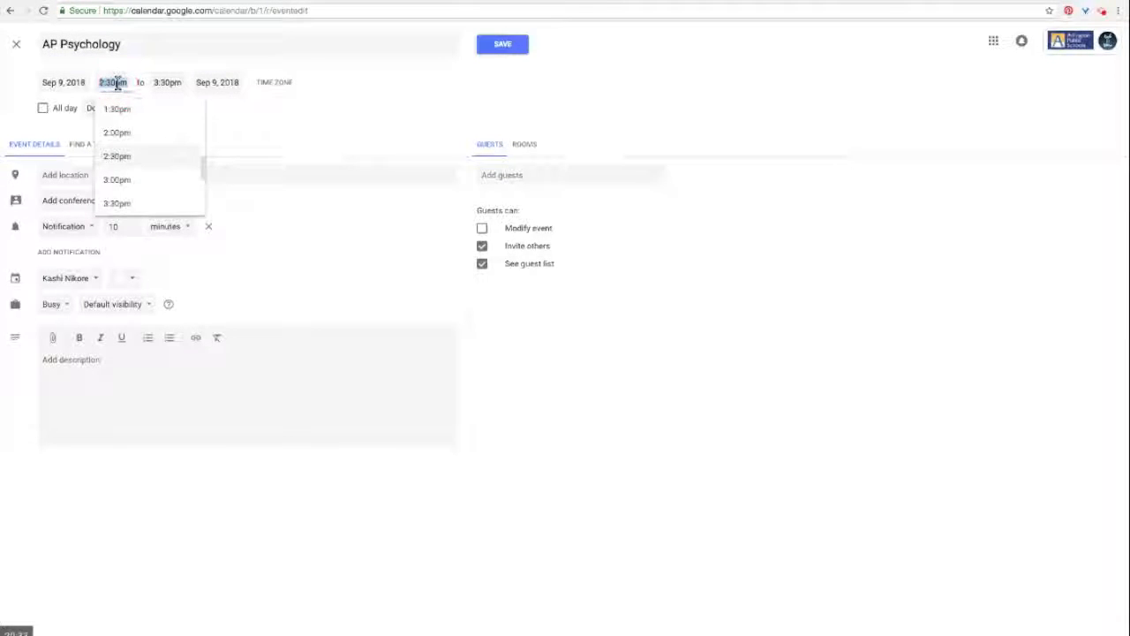
{"action": "left_click", "coordinate": [68, 84]}
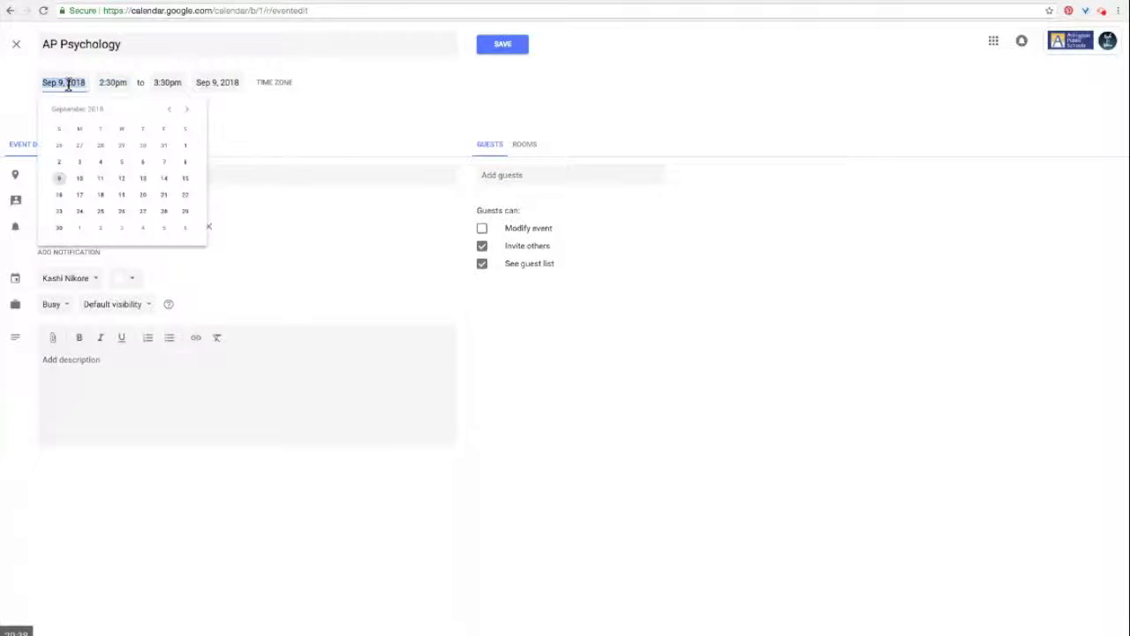
{"action": "left_click", "coordinate": [79, 178]}
Step: Set the AP Psychology event to run from 8:19am to 9:45am
{"action": "left_click", "coordinate": [109, 81]}
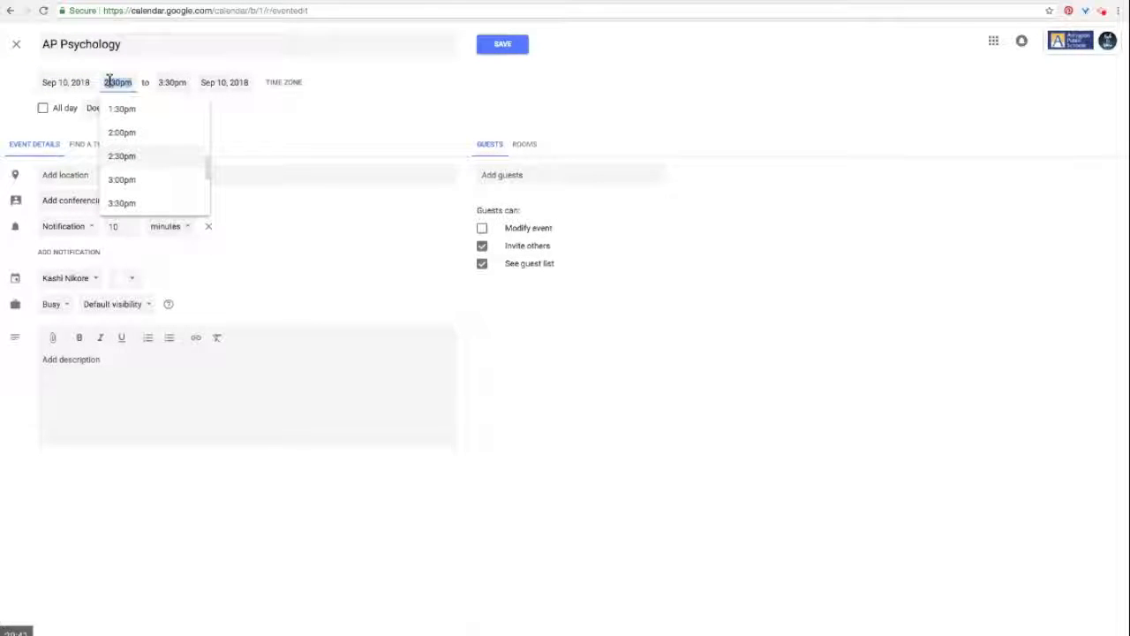
{"action": "type", "text": "8"}
{"action": "type", "text": ":0"}
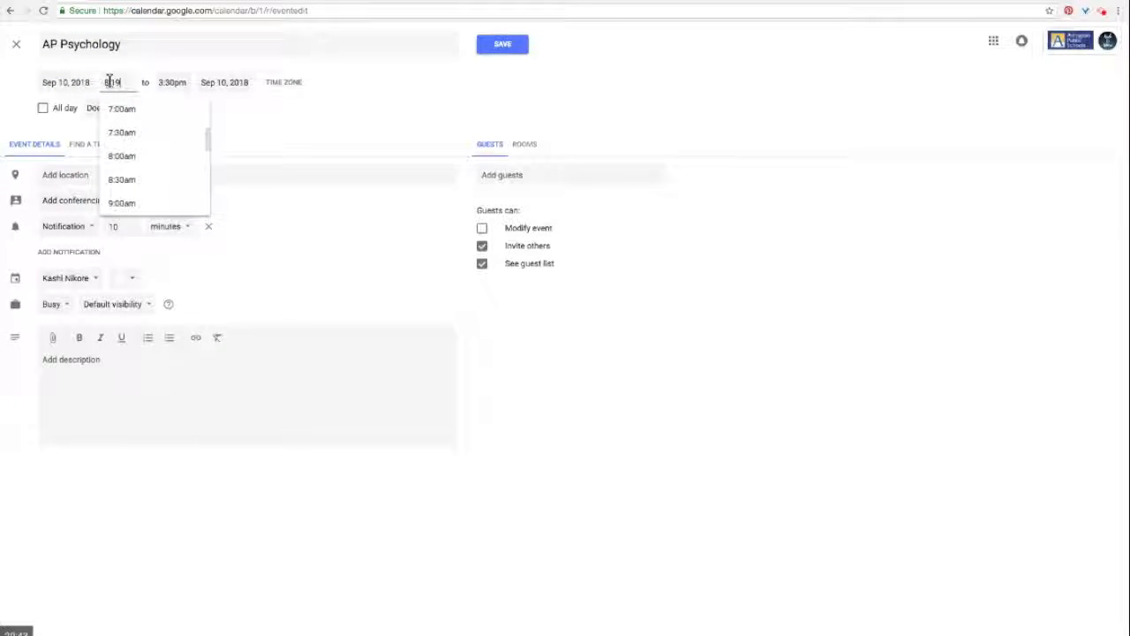
{"action": "left_click", "coordinate": [171, 81]}
{"action": "type", "text": "9:4"}
{"action": "left_click", "coordinate": [353, 114]}
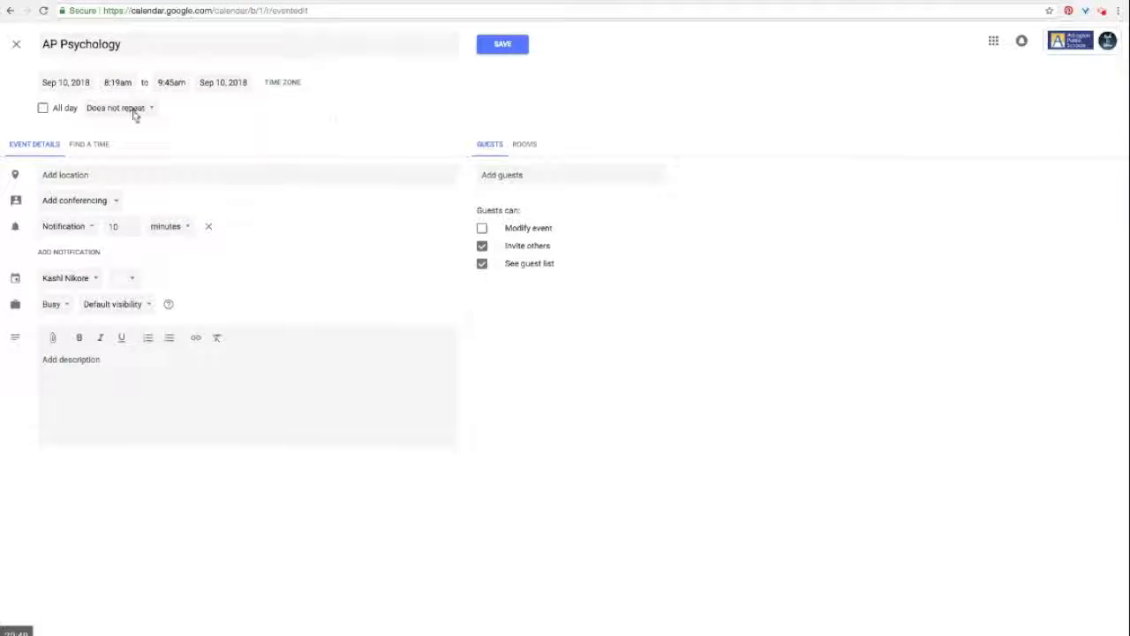
Step: Make the AP Psychology event repeat every weekday, Monday to Friday, with a custom recurrence ending on Jun 12, 2019
{"action": "left_click", "coordinate": [115, 115]}
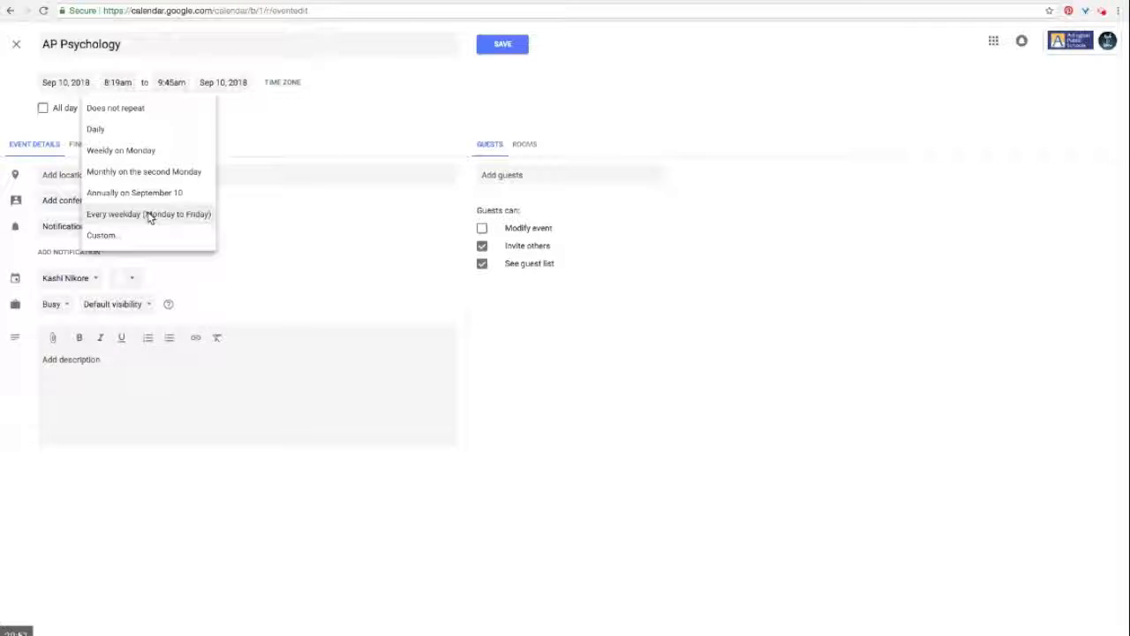
{"action": "left_click", "coordinate": [146, 214]}
{"action": "left_click", "coordinate": [108, 108]}
{"action": "left_click", "coordinate": [95, 190]}
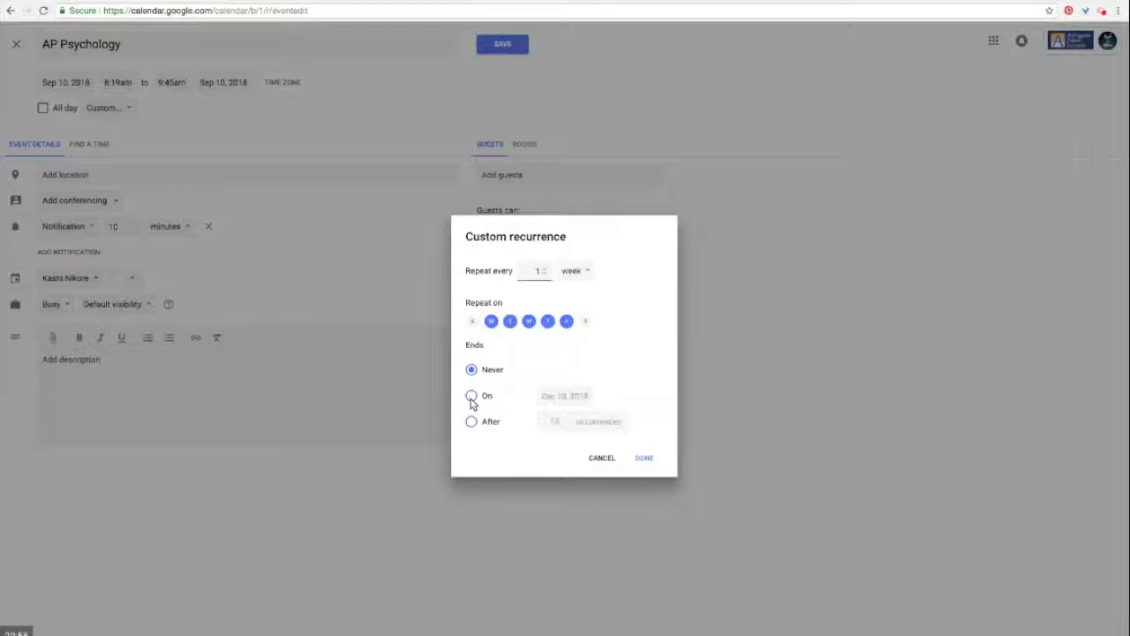
{"action": "left_click", "coordinate": [471, 396]}
{"action": "left_click", "coordinate": [554, 394]}
{"action": "left_click", "coordinate": [554, 394]}
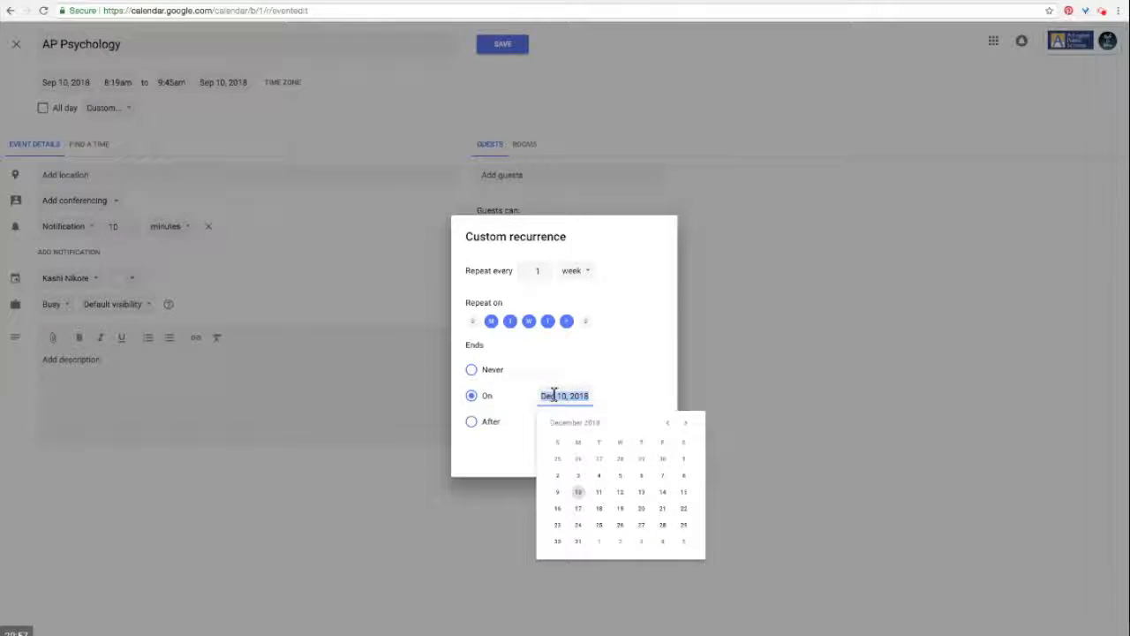
{"action": "type", "text": "Jun 12, 2019"}
{"action": "left_click", "coordinate": [615, 492]}
{"action": "left_click", "coordinate": [641, 457]}
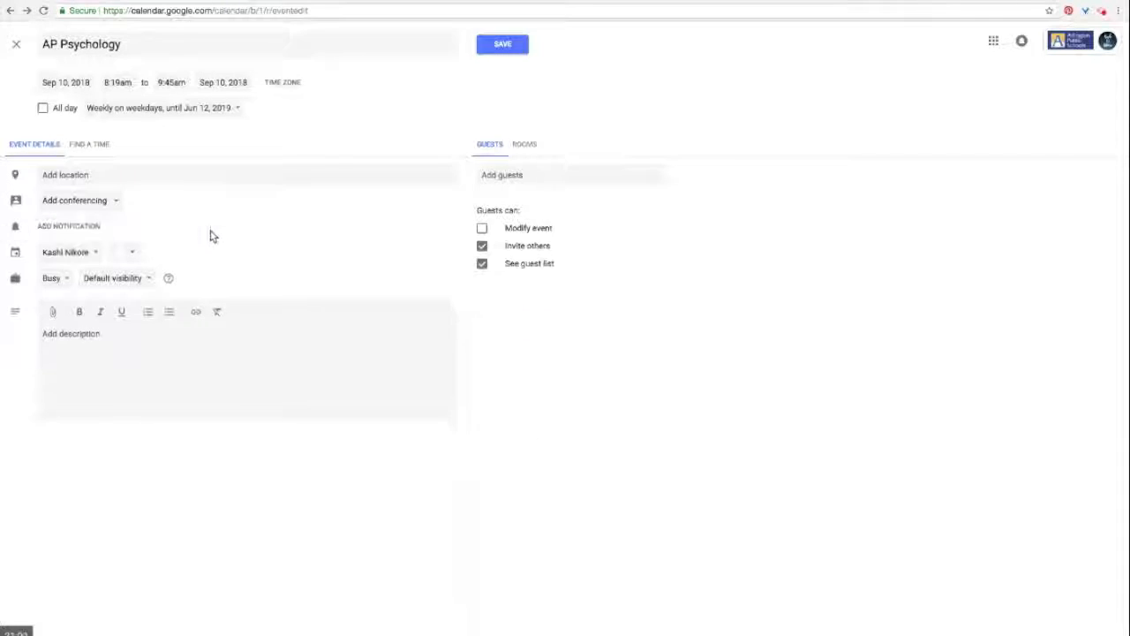
Step: Assign the AP Psychology event to the Psychology calendar and save it
{"action": "left_click", "coordinate": [65, 254]}
{"action": "left_click", "coordinate": [99, 444]}
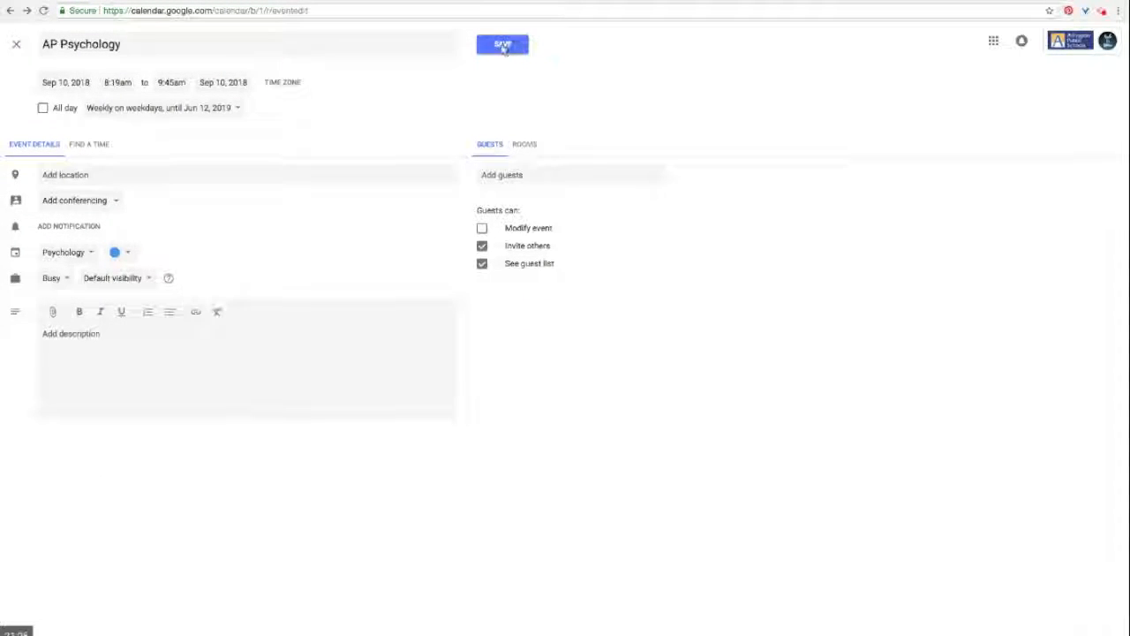
{"action": "left_click", "coordinate": [503, 46]}
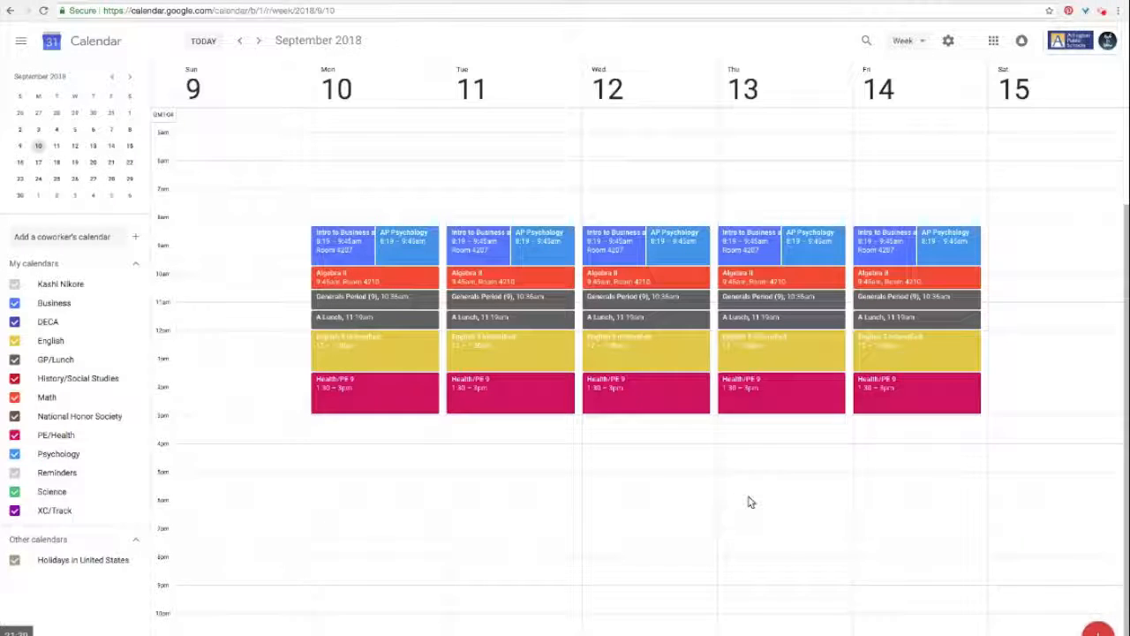
Step: Start another new event titled "Physics" and set its date to Sep 10, 2018
{"action": "left_click", "coordinate": [1100, 628]}
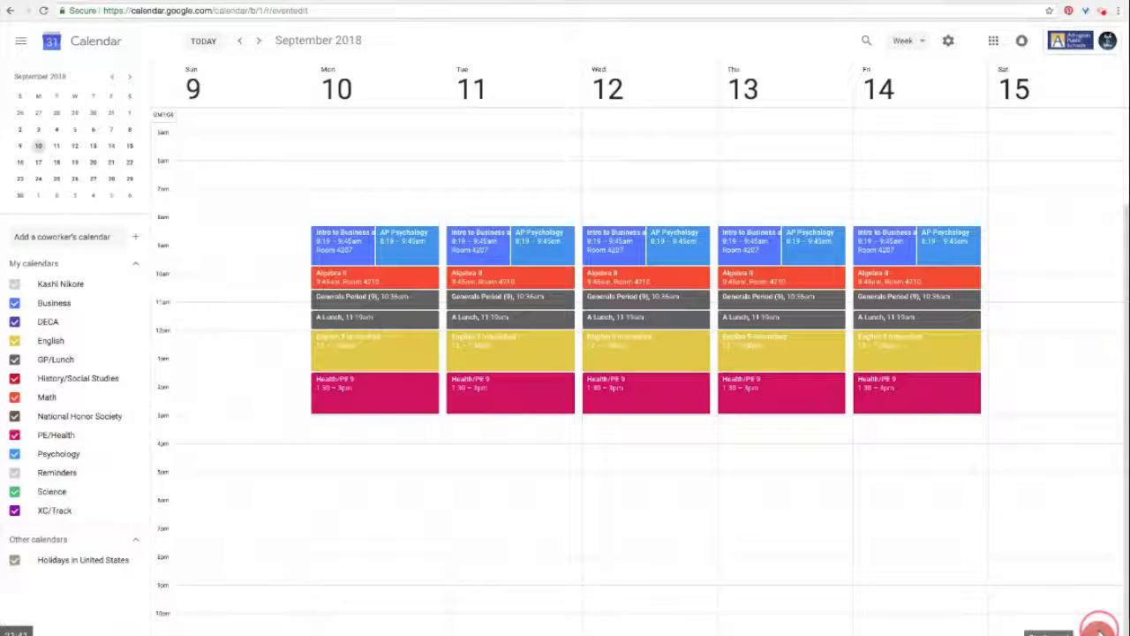
{"action": "type", "text": "Physics"}
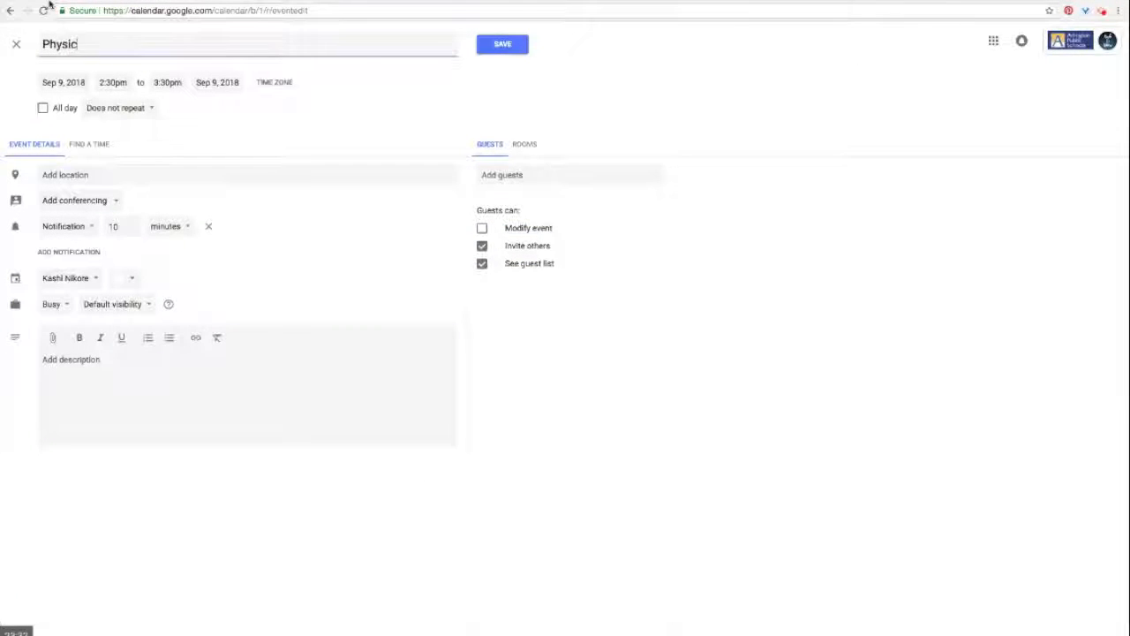
{"action": "left_click", "coordinate": [58, 81]}
{"action": "left_click", "coordinate": [78, 182]}
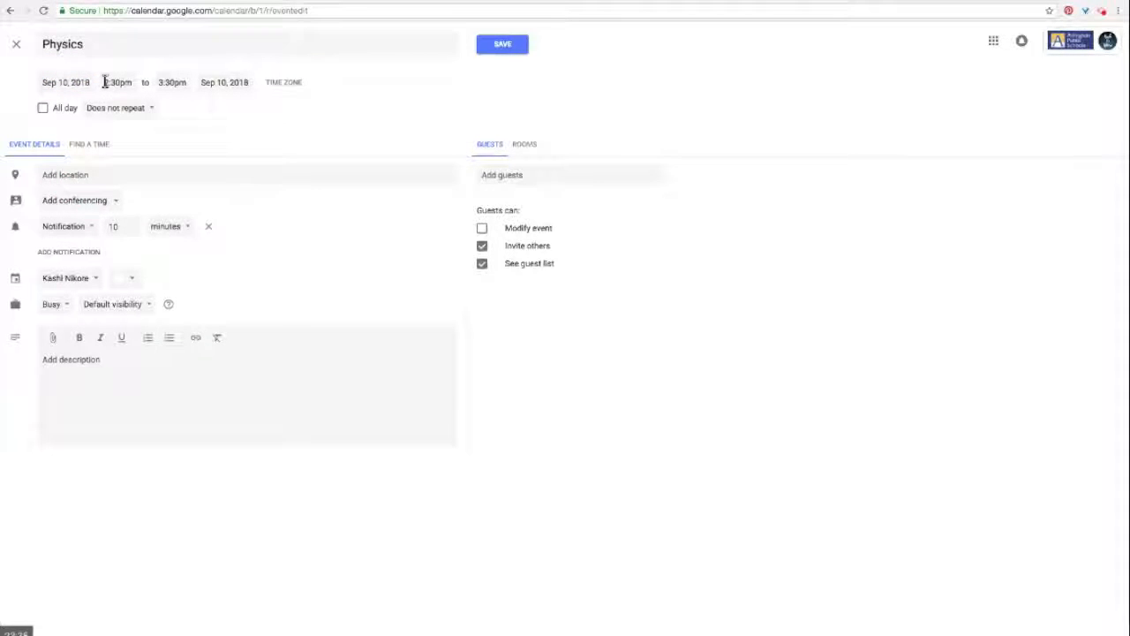
Step: Set the Physics event to run from 11:19am to 12:07pm
{"action": "left_click", "coordinate": [105, 83]}
{"action": "type", "text": "10"}
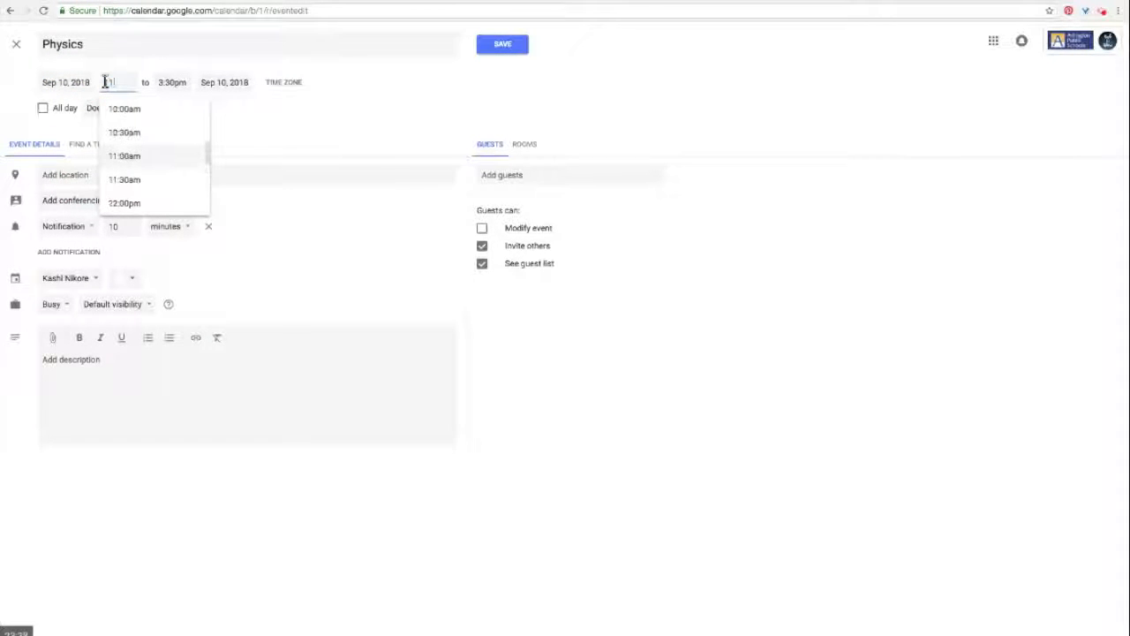
{"action": "left_click", "coordinate": [172, 82]}
{"action": "type", "text": "19am"}
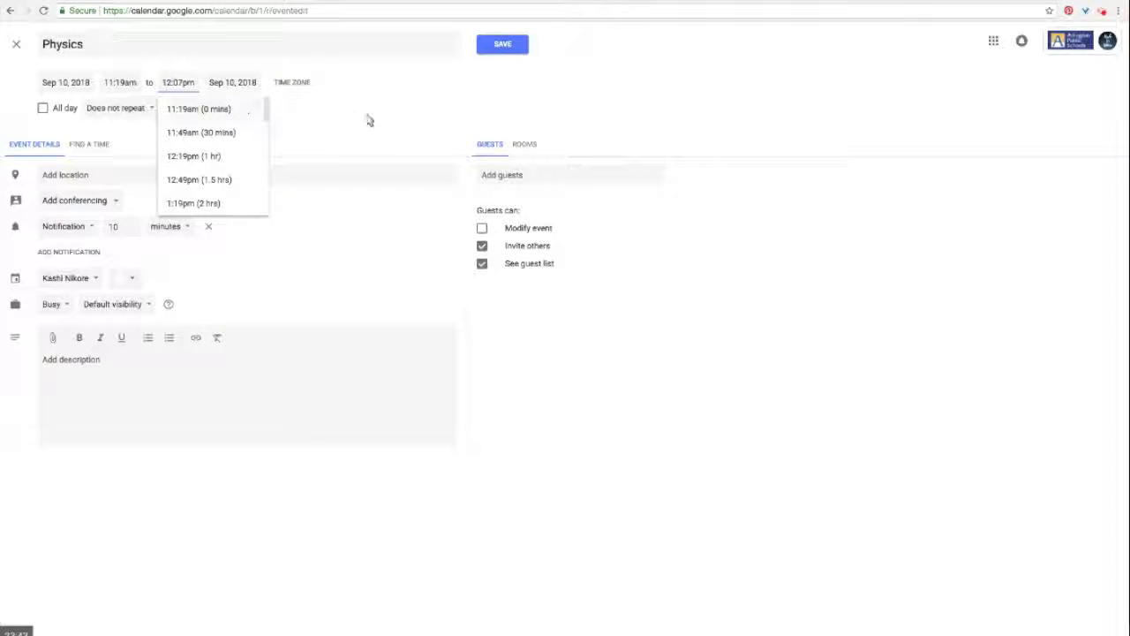
{"action": "left_click", "coordinate": [409, 121]}
Step: Make the Physics event repeat every weekday, Monday to Friday, with a custom recurrence ending on Jun 12, 2019
{"action": "left_click", "coordinate": [136, 113]}
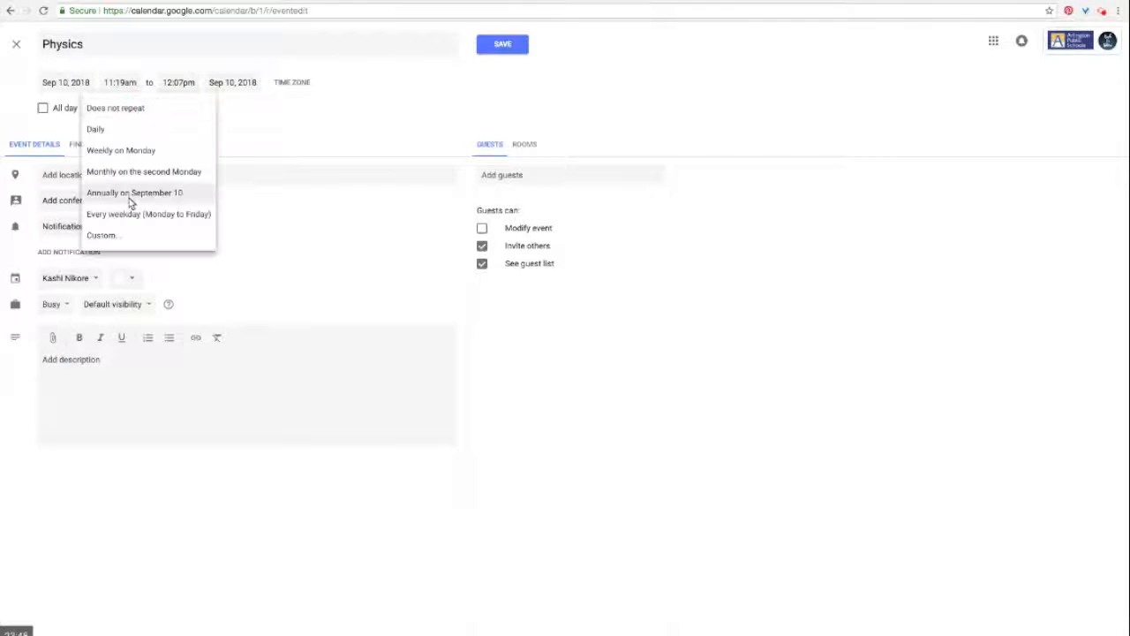
{"action": "left_click", "coordinate": [126, 214]}
{"action": "left_click", "coordinate": [117, 112]}
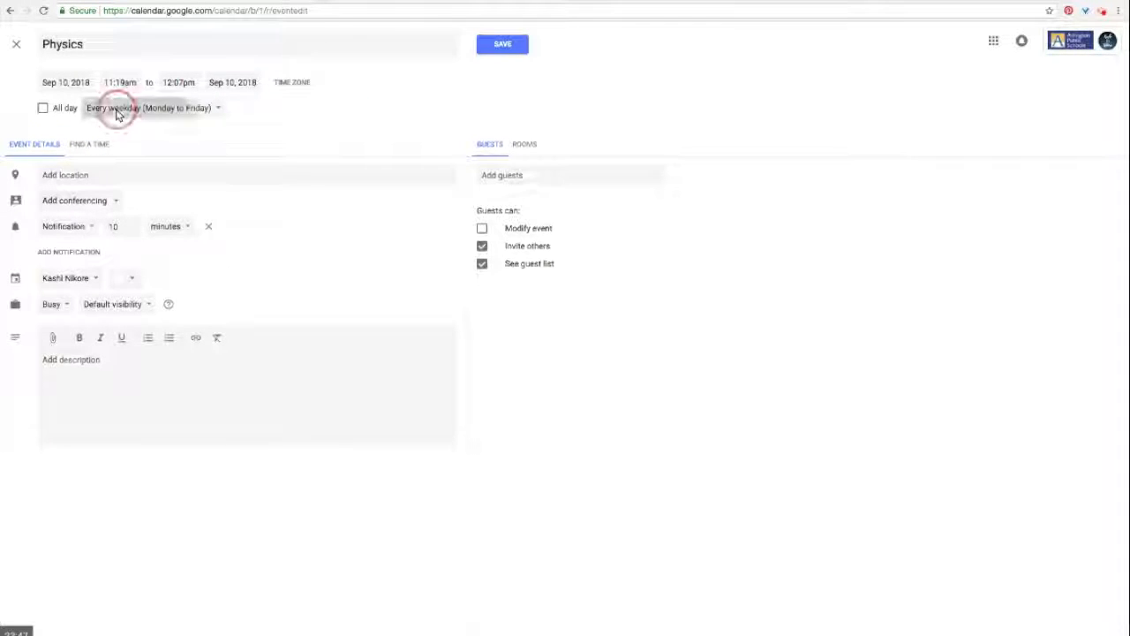
{"action": "left_click", "coordinate": [128, 187]}
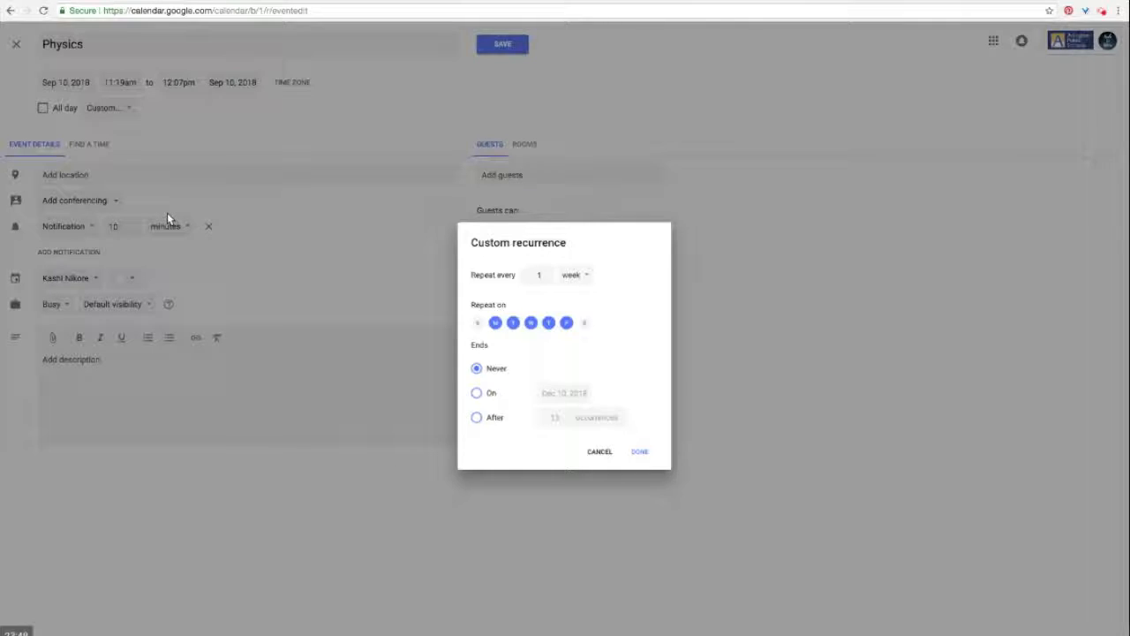
{"action": "left_click", "coordinate": [474, 397]}
{"action": "left_click", "coordinate": [556, 397]}
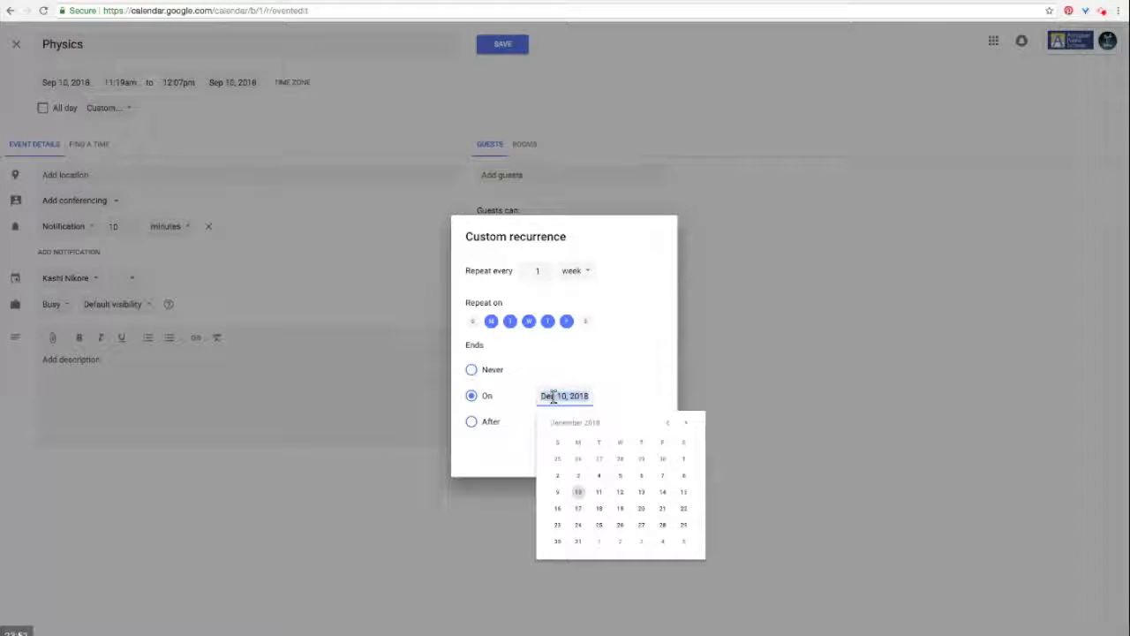
{"action": "type", "text": "Jun 12, 2019"}
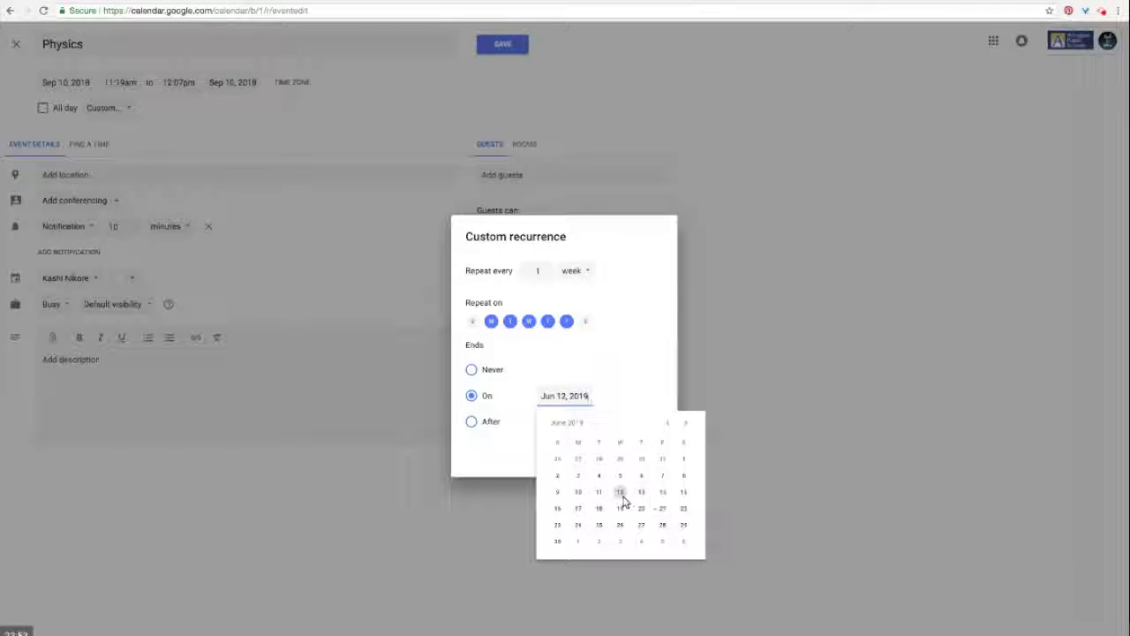
{"action": "left_click", "coordinate": [624, 497]}
{"action": "left_click", "coordinate": [643, 457]}
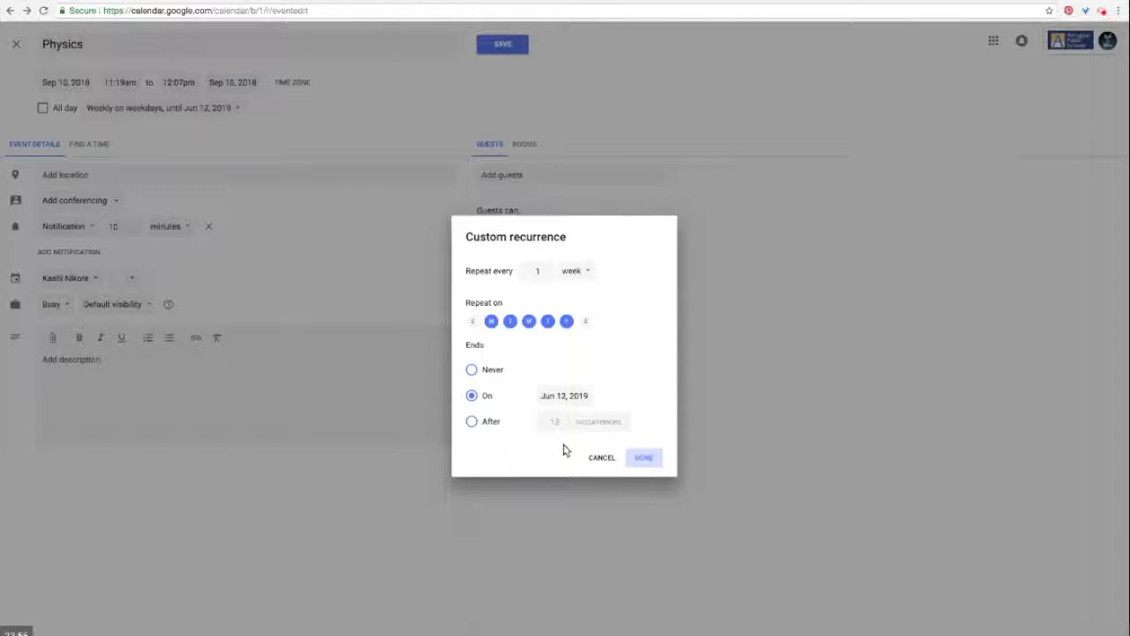
Step: Remove the Physics event's notification and save the event in the Science calendar
{"action": "left_click", "coordinate": [208, 226]}
{"action": "left_click", "coordinate": [63, 254]}
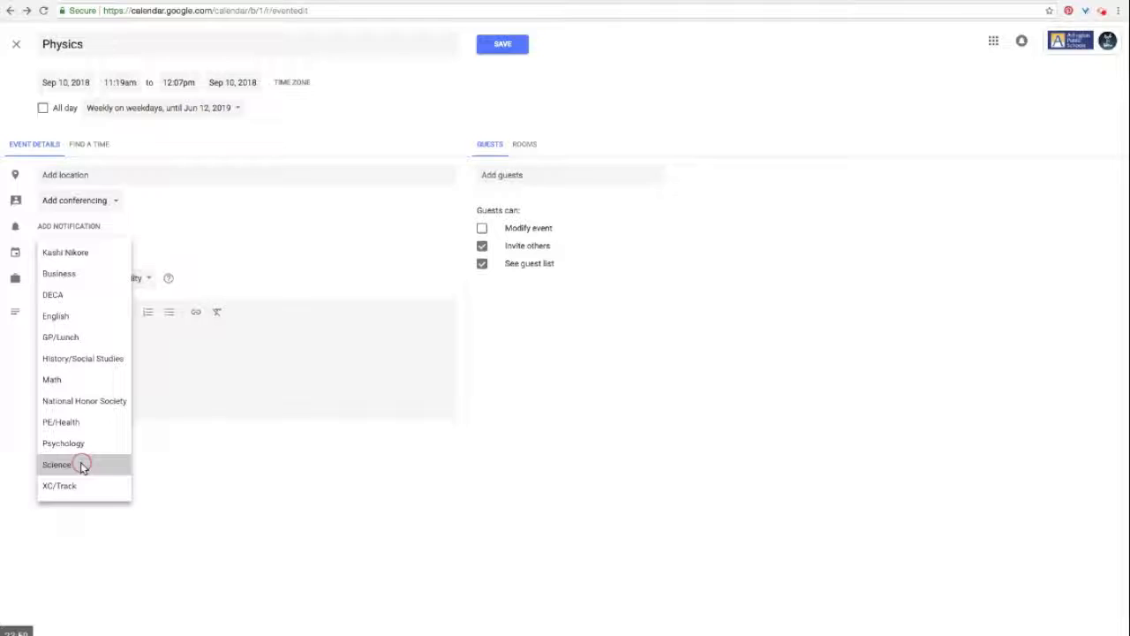
{"action": "left_click", "coordinate": [80, 465]}
{"action": "left_click", "coordinate": [510, 46]}
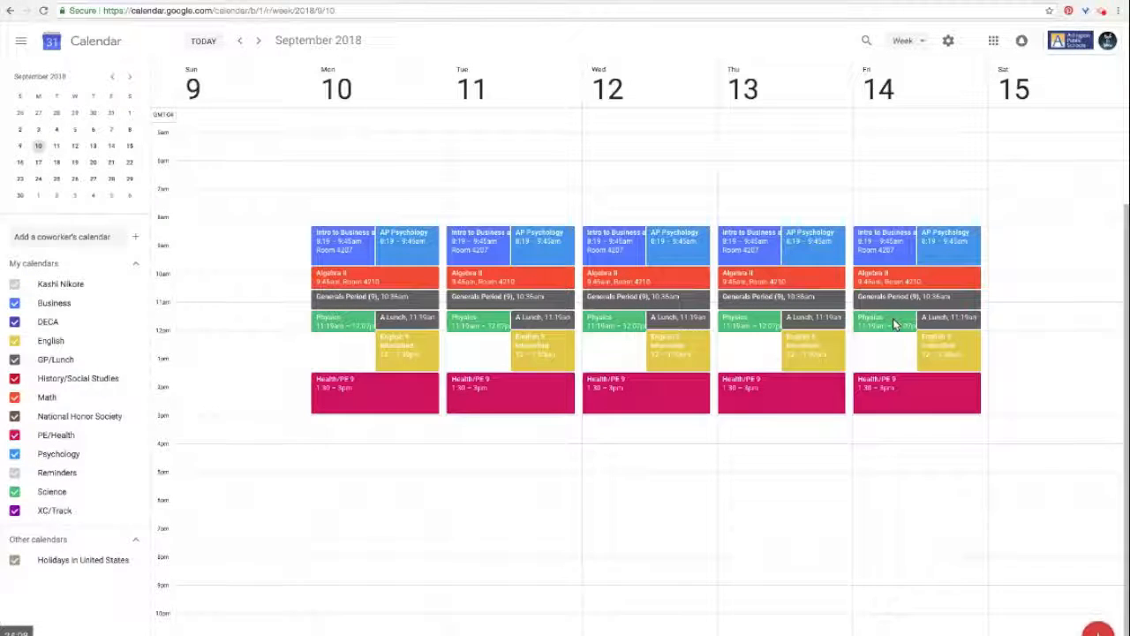
Step: Start a new event titled "B Lunch" dated Sep 10, 2018
{"action": "left_click", "coordinate": [1097, 630]}
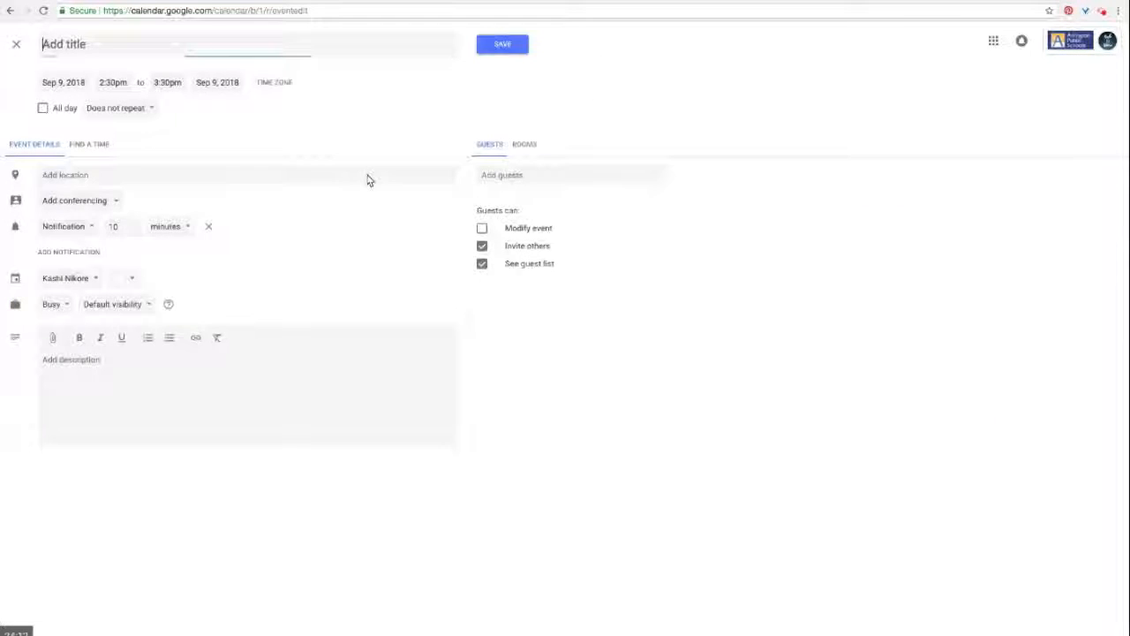
{"action": "type", "text": "B Lunch"}
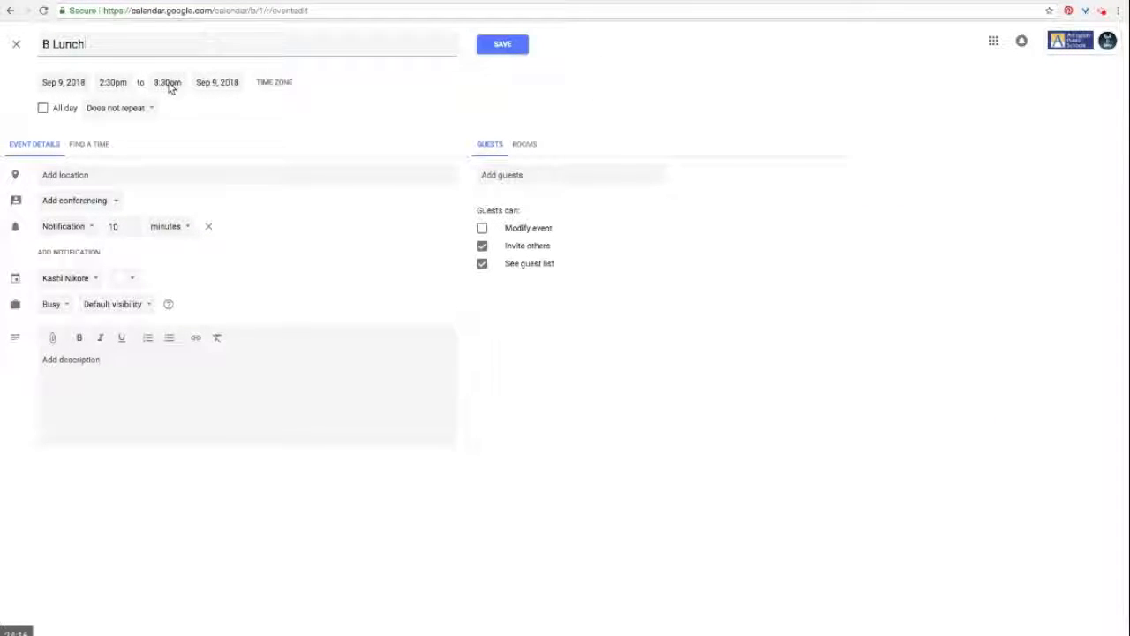
{"action": "left_click", "coordinate": [74, 83]}
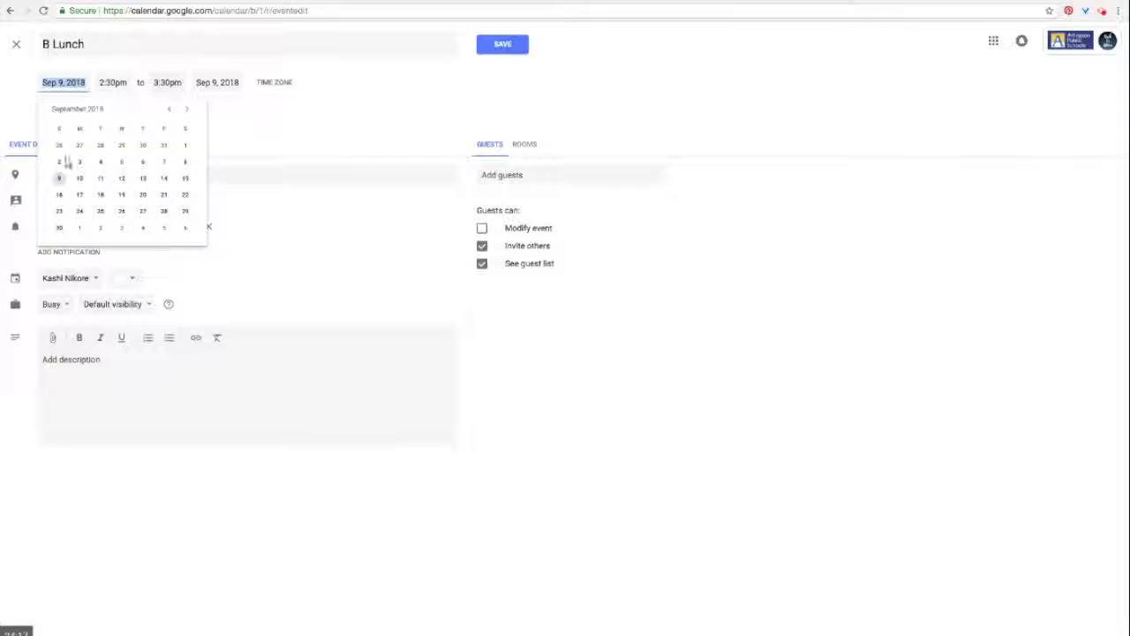
{"action": "left_click", "coordinate": [78, 178]}
Step: Set the B Lunch event's time to run from 12:07pm to 12:47pm
{"action": "left_click", "coordinate": [116, 82]}
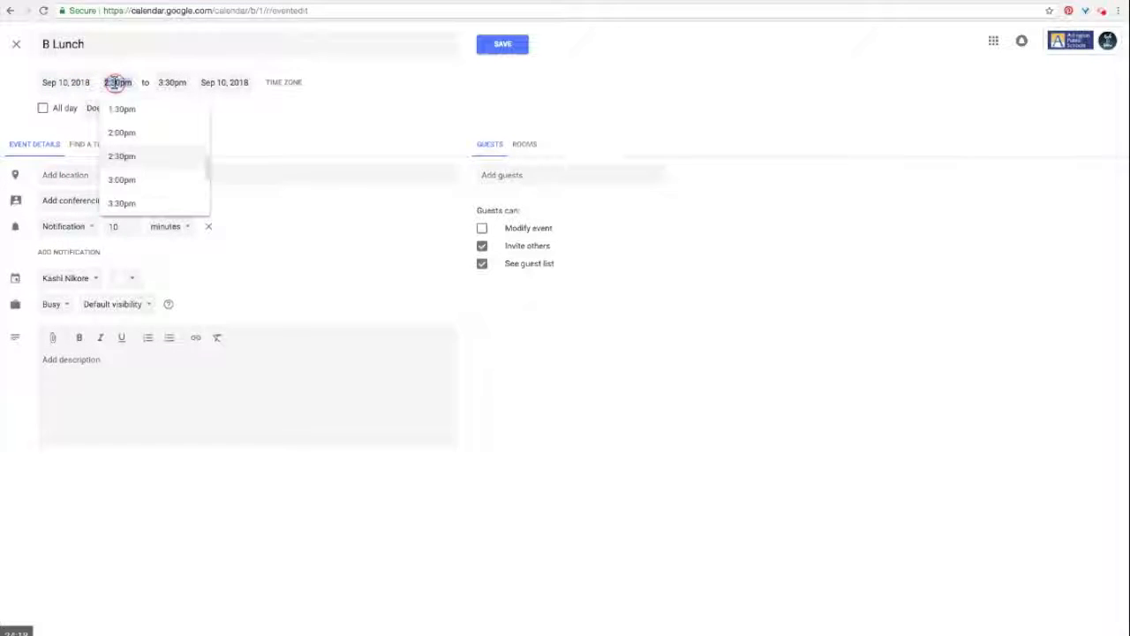
{"action": "type", "text": "12"}
{"action": "type", "text": ":07"}
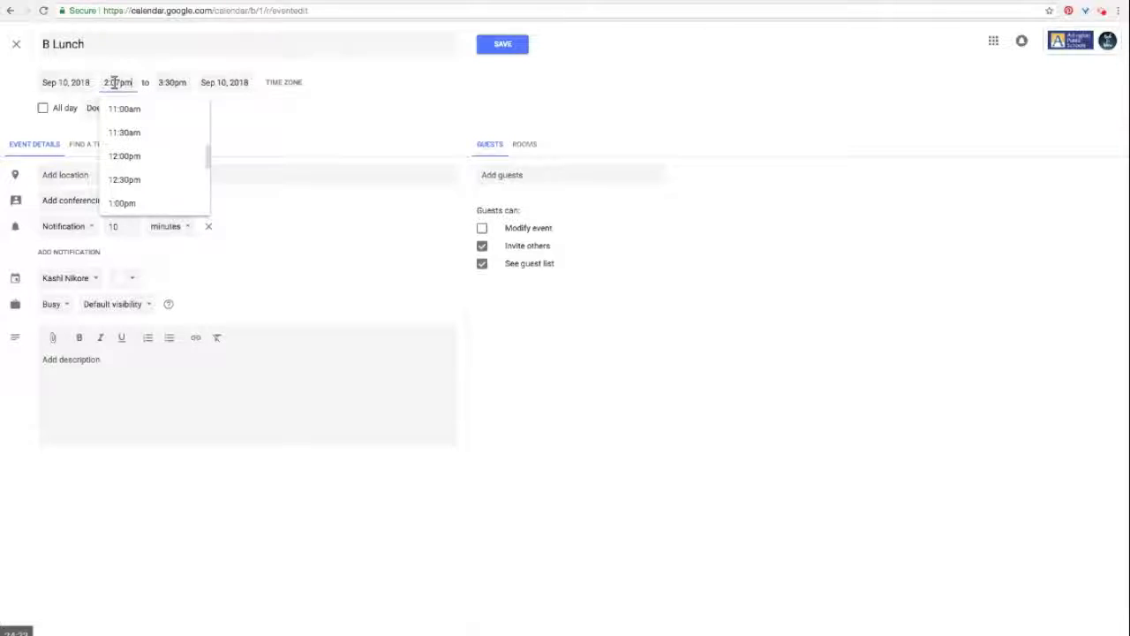
{"action": "left_click", "coordinate": [185, 84]}
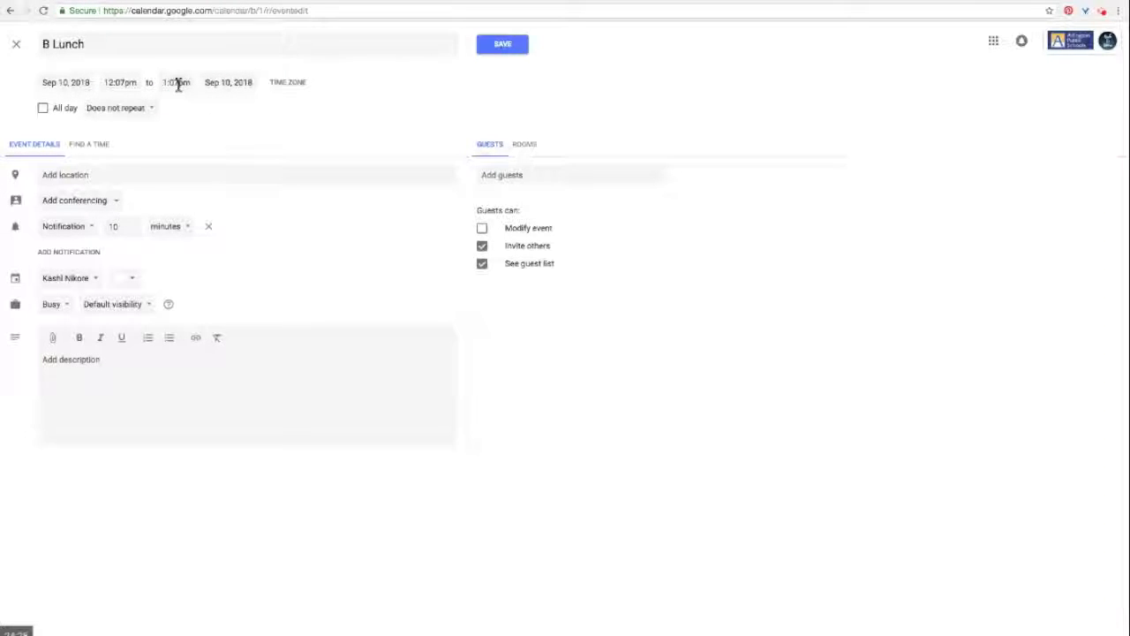
{"action": "left_click", "coordinate": [175, 83]}
{"action": "left_click", "coordinate": [181, 132]}
{"action": "left_click", "coordinate": [178, 81]}
{"action": "left_click", "coordinate": [178, 81]}
{"action": "key", "text": "BackSpace"}
{"action": "type", "text": "4"}
{"action": "left_click", "coordinate": [475, 144]}
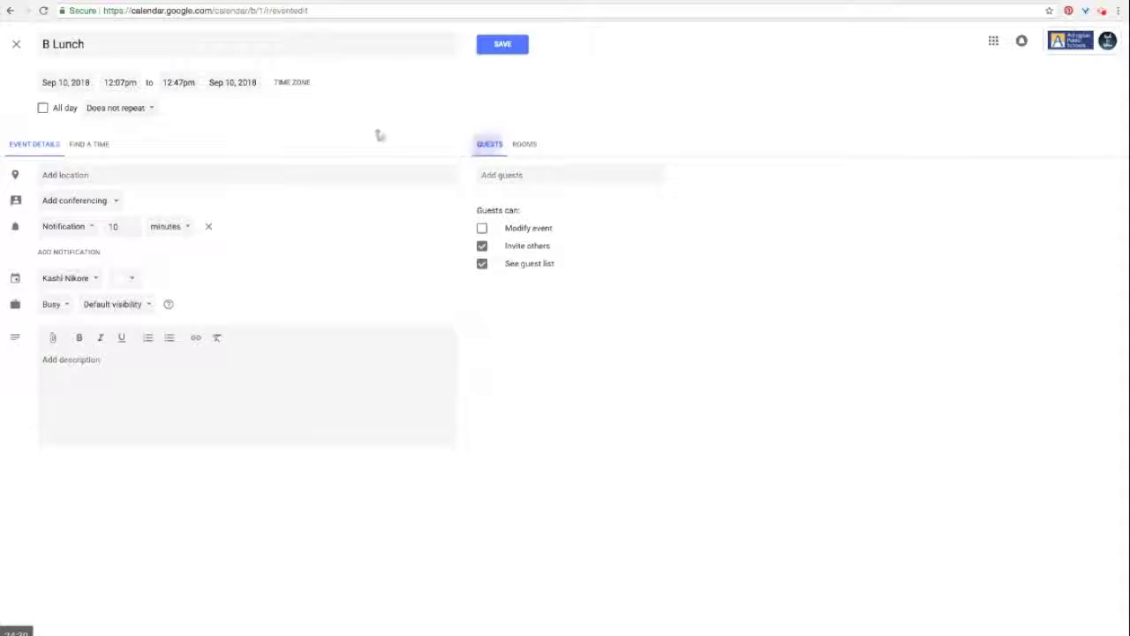
Step: Make B Lunch repeat weekly on weekdays, Monday to Friday, ending on Jun 12, 2019
{"action": "left_click", "coordinate": [133, 109]}
{"action": "left_click", "coordinate": [124, 212]}
{"action": "left_click", "coordinate": [111, 110]}
{"action": "left_click", "coordinate": [118, 187]}
{"action": "left_click", "coordinate": [558, 397]}
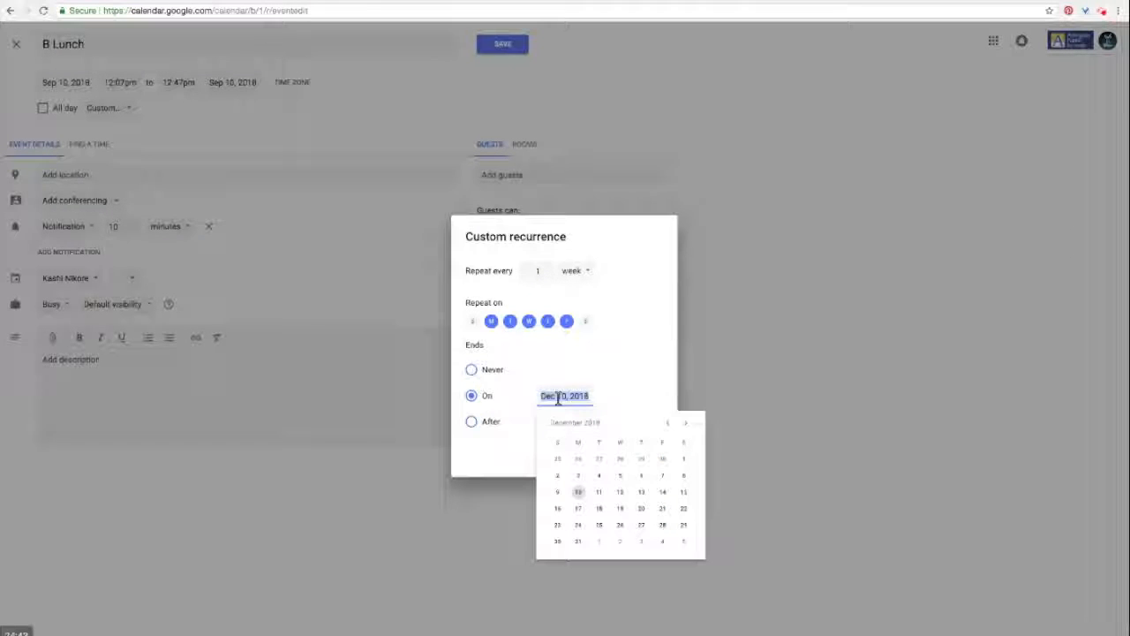
{"action": "type", "text": "Jun 12, 2019"}
{"action": "left_click", "coordinate": [620, 490]}
{"action": "left_click", "coordinate": [643, 458]}
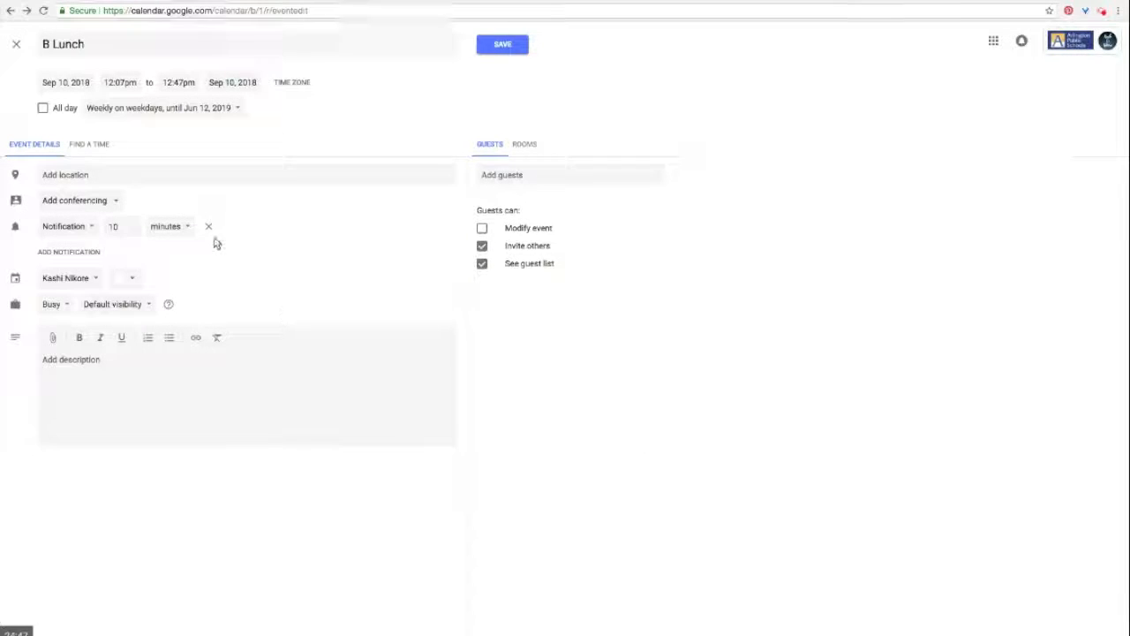
Step: Assign B Lunch to the GP/Lunch calendar without a notification and save the event
{"action": "left_click", "coordinate": [207, 229]}
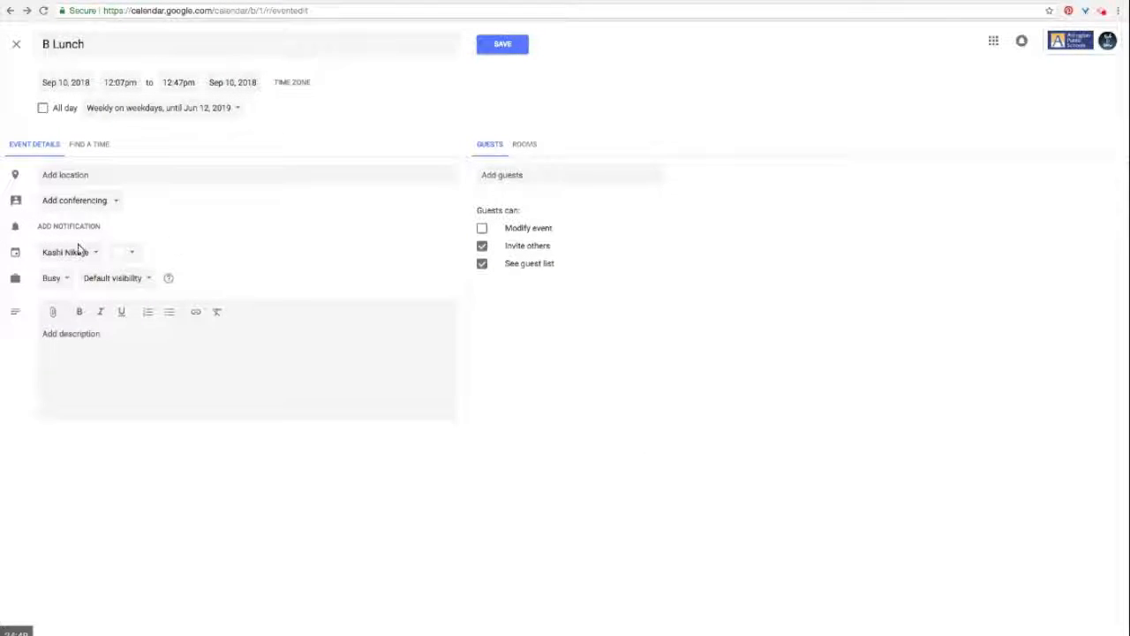
{"action": "left_click", "coordinate": [77, 253]}
{"action": "left_click", "coordinate": [88, 336]}
{"action": "left_click", "coordinate": [504, 45]}
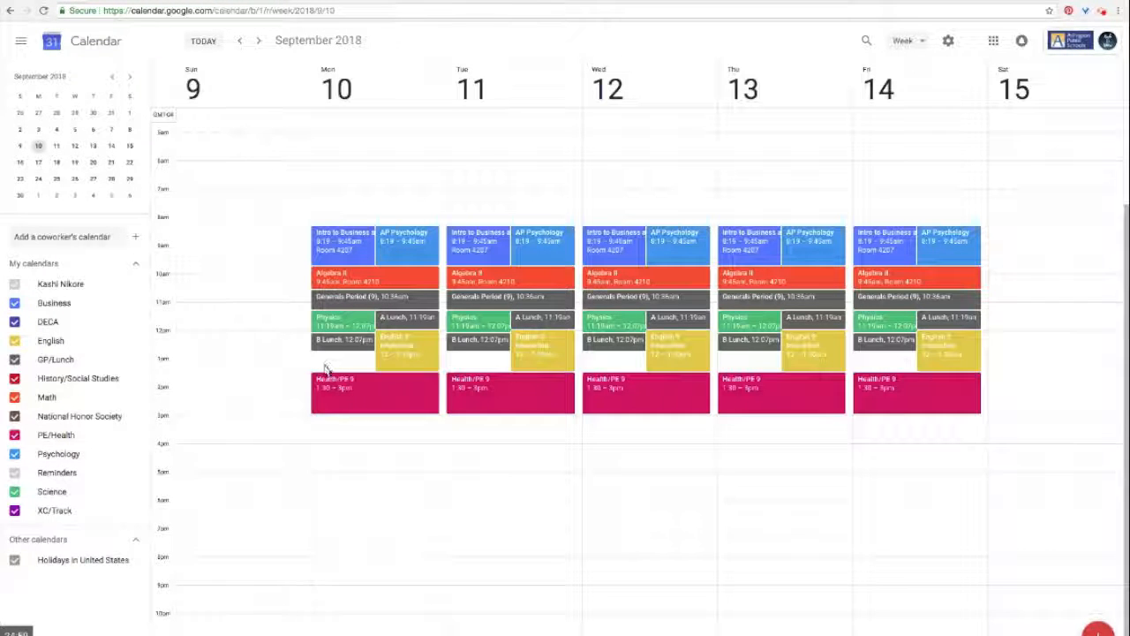
Step: Start another new event titled "Physics" dated Sep 10, 2018
{"action": "left_click", "coordinate": [1098, 630]}
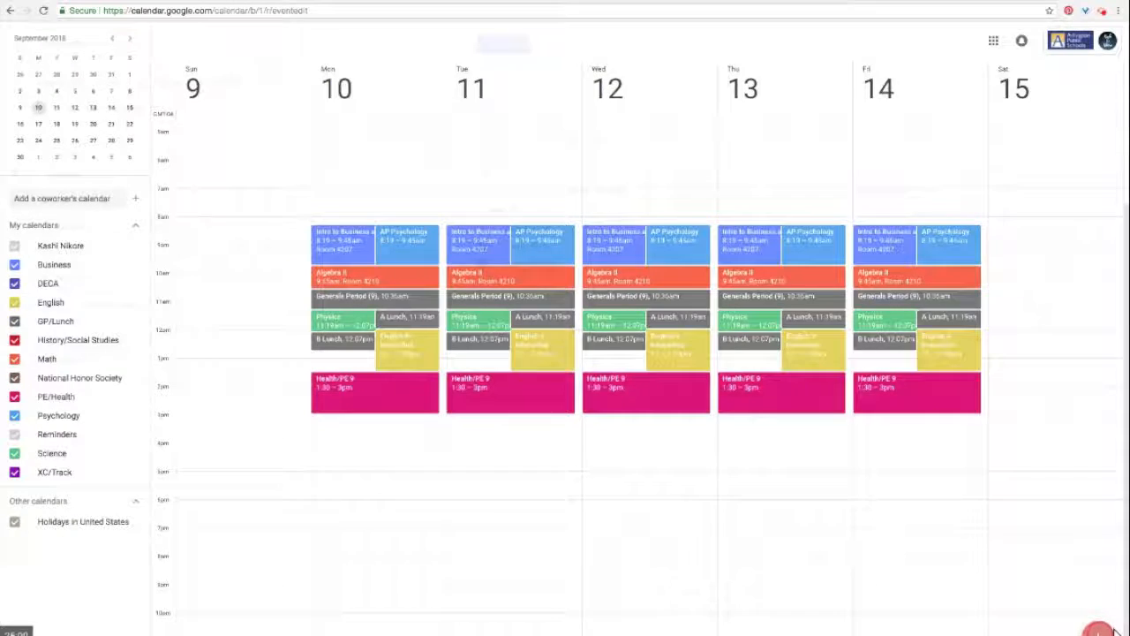
{"action": "type", "text": "yh"}
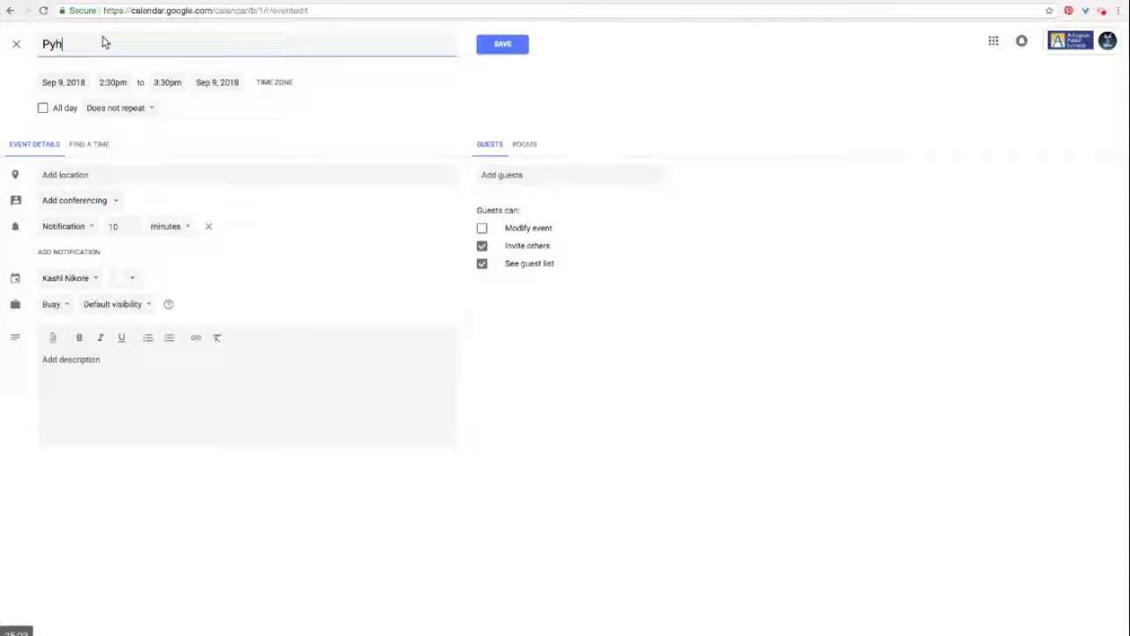
{"action": "type", "text": "sics"}
{"action": "left_click", "coordinate": [75, 83]}
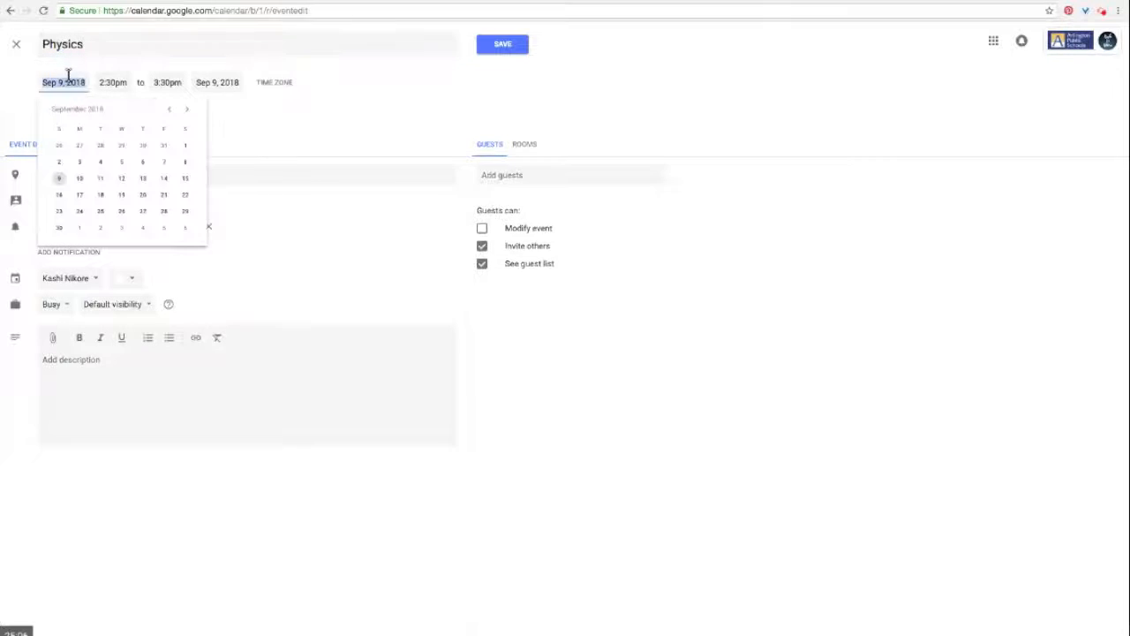
{"action": "left_click", "coordinate": [80, 177]}
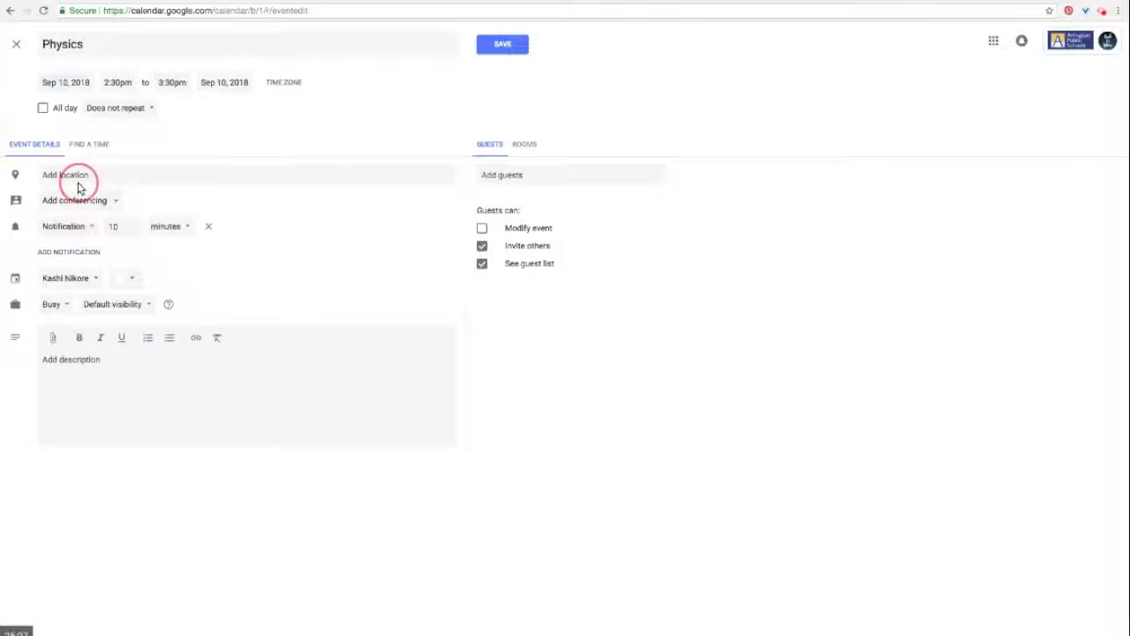
Step: Set the Physics event's time to run from 12:47pm to 1:30pm
{"action": "left_click", "coordinate": [120, 82]}
{"action": "type", "text": "12:"}
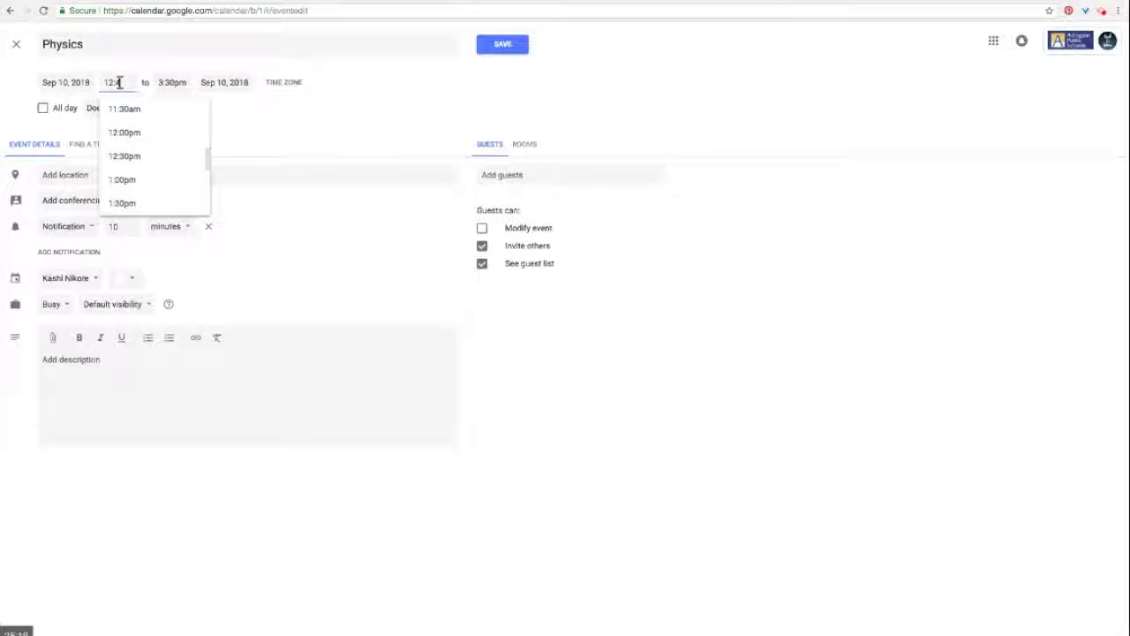
{"action": "type", "text": "47pm"}
{"action": "left_click", "coordinate": [168, 82]}
{"action": "type", "text": "1:30pm"}
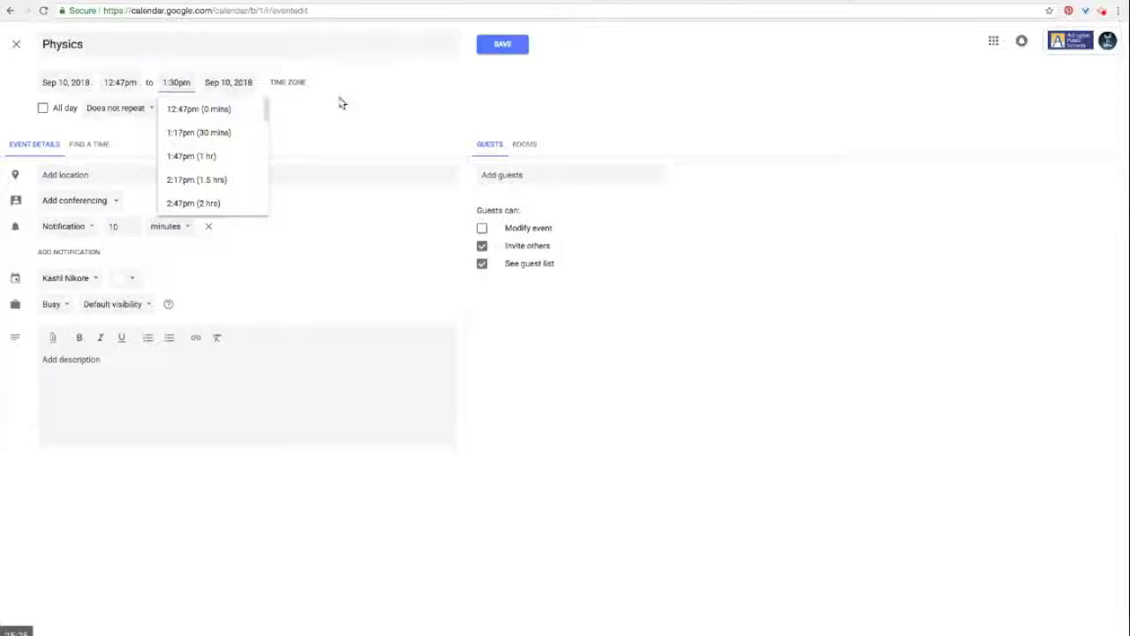
{"action": "left_click", "coordinate": [372, 120]}
Step: Remove the 10-minute notification from the Physics event and assign it to the Science calendar
{"action": "left_click", "coordinate": [209, 226]}
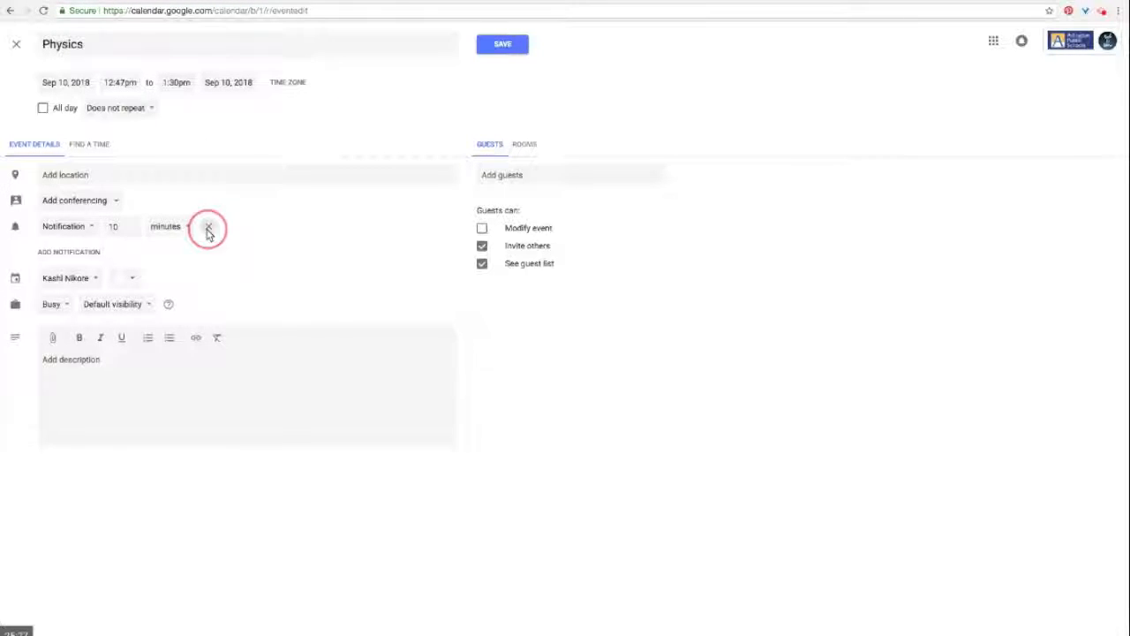
{"action": "left_click", "coordinate": [79, 254]}
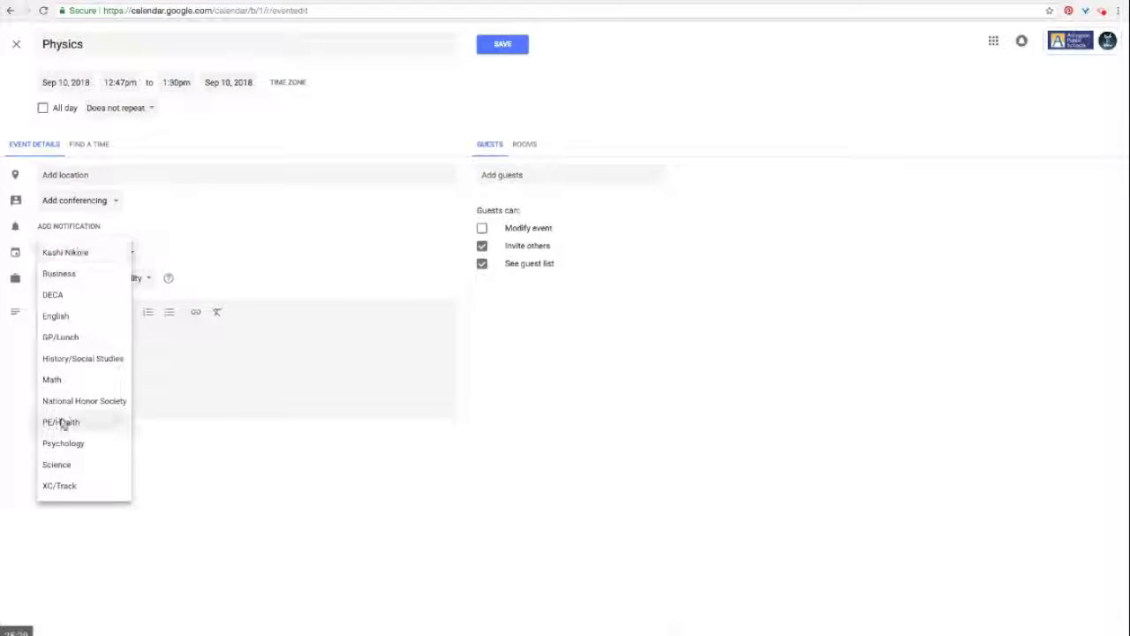
{"action": "left_click", "coordinate": [68, 461]}
Step: Make Physics repeat weekly on weekdays until Jun 12, 2019, and save the event
{"action": "left_click", "coordinate": [128, 109]}
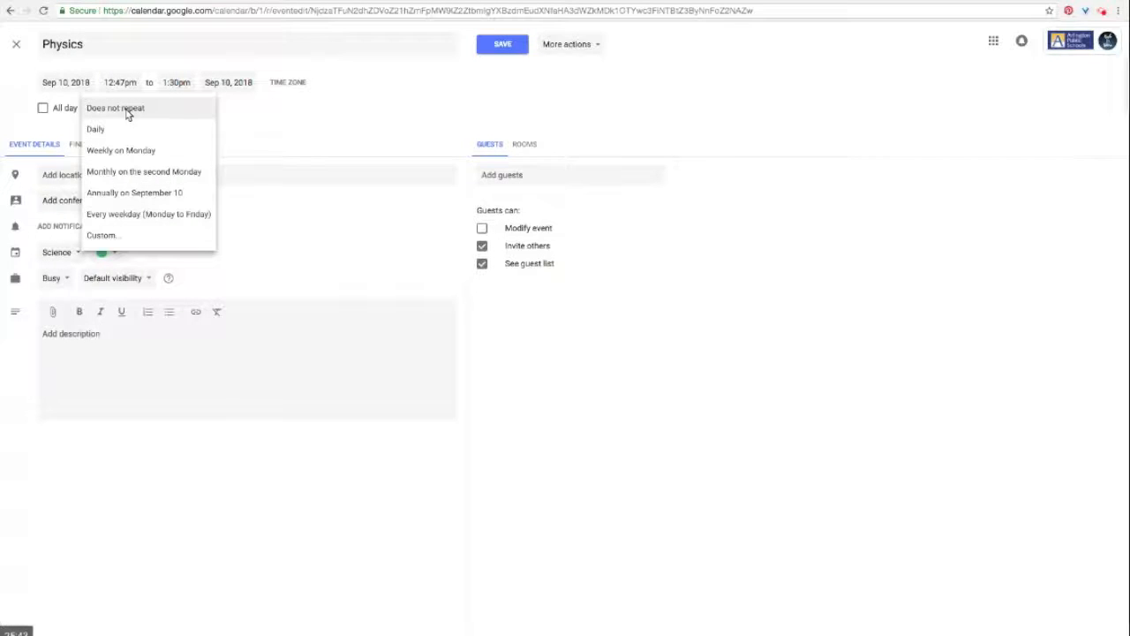
{"action": "left_click", "coordinate": [130, 215]}
{"action": "left_click", "coordinate": [128, 110]}
{"action": "left_click", "coordinate": [121, 205]}
{"action": "left_click", "coordinate": [573, 396]}
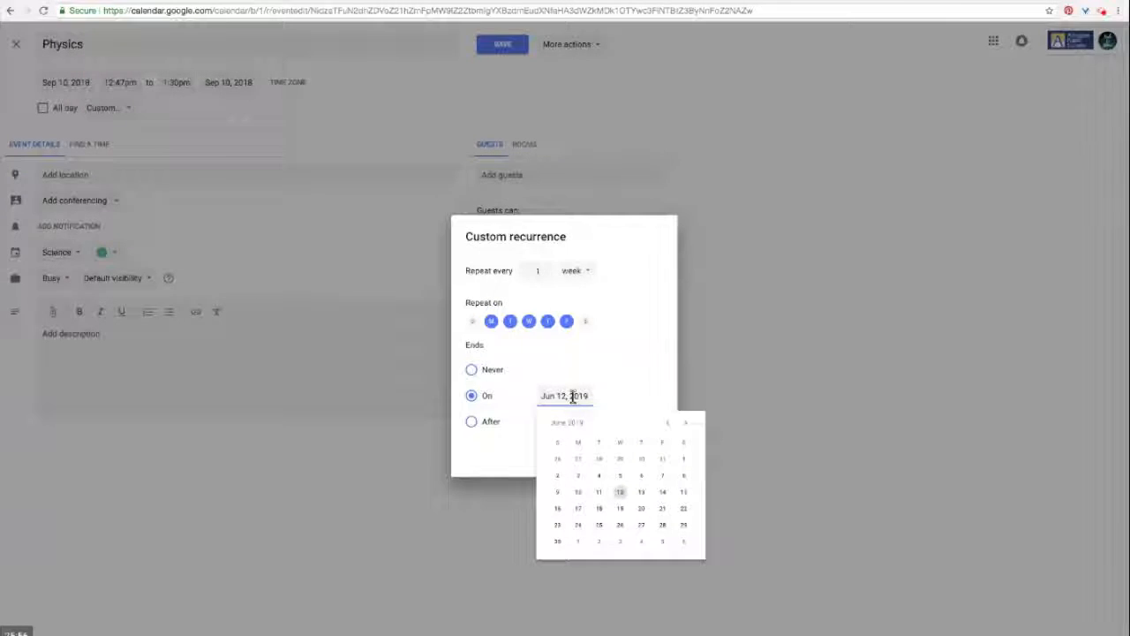
{"action": "left_click", "coordinate": [620, 494]}
{"action": "left_click", "coordinate": [642, 462]}
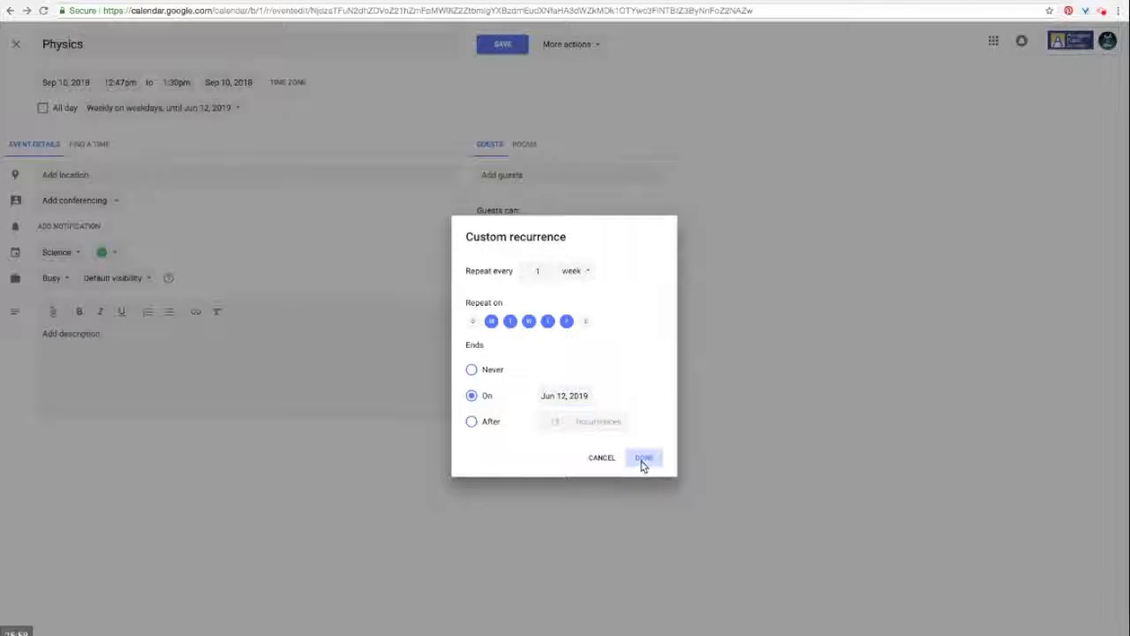
{"action": "left_click", "coordinate": [488, 44]}
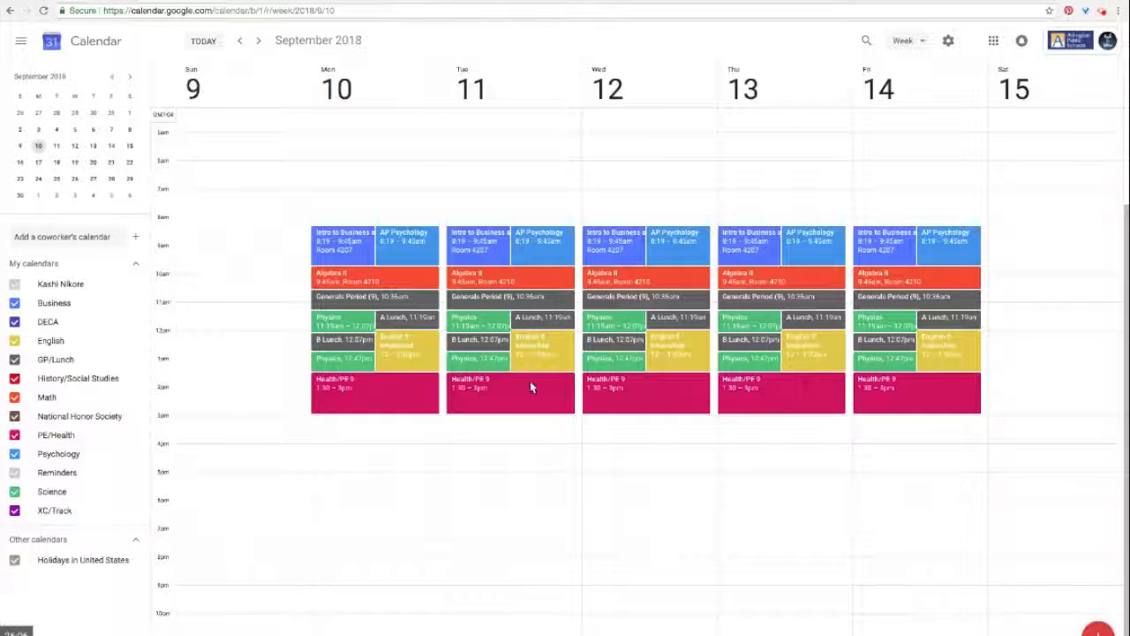
Step: Create a 1:30pm to 3:00pm event on Monday, Sep 10 titled "IB History of the Americas HL Part 1" in the History/Social Studies calendar
{"action": "left_click_drag", "start_coordinate": [445, 384], "coordinate": [442, 413]}
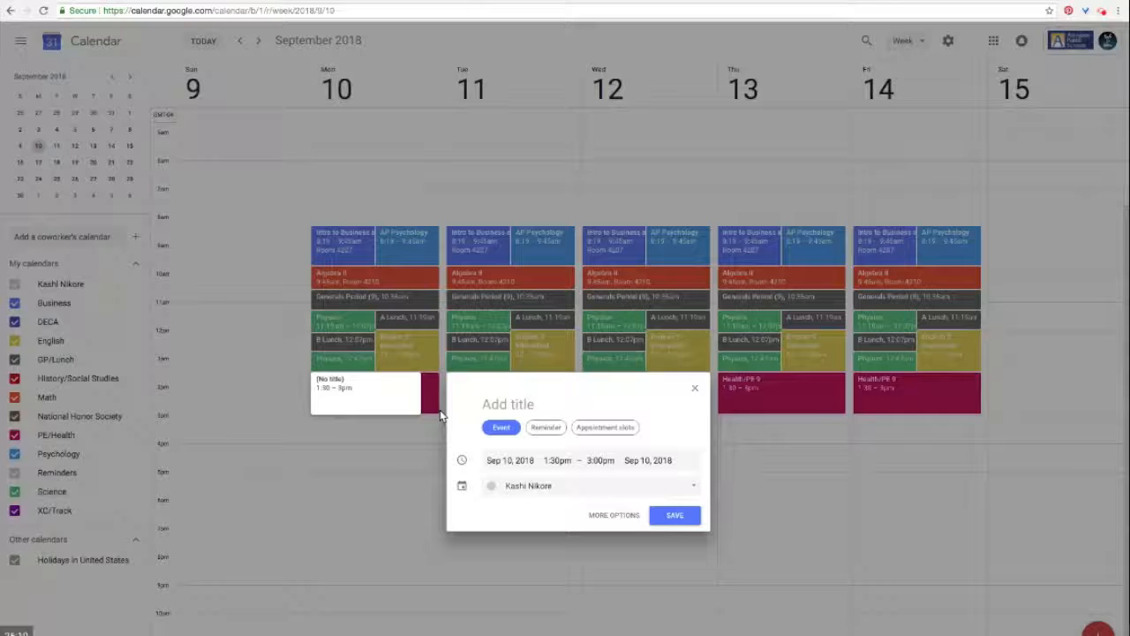
{"action": "type", "text": "IB Hist"}
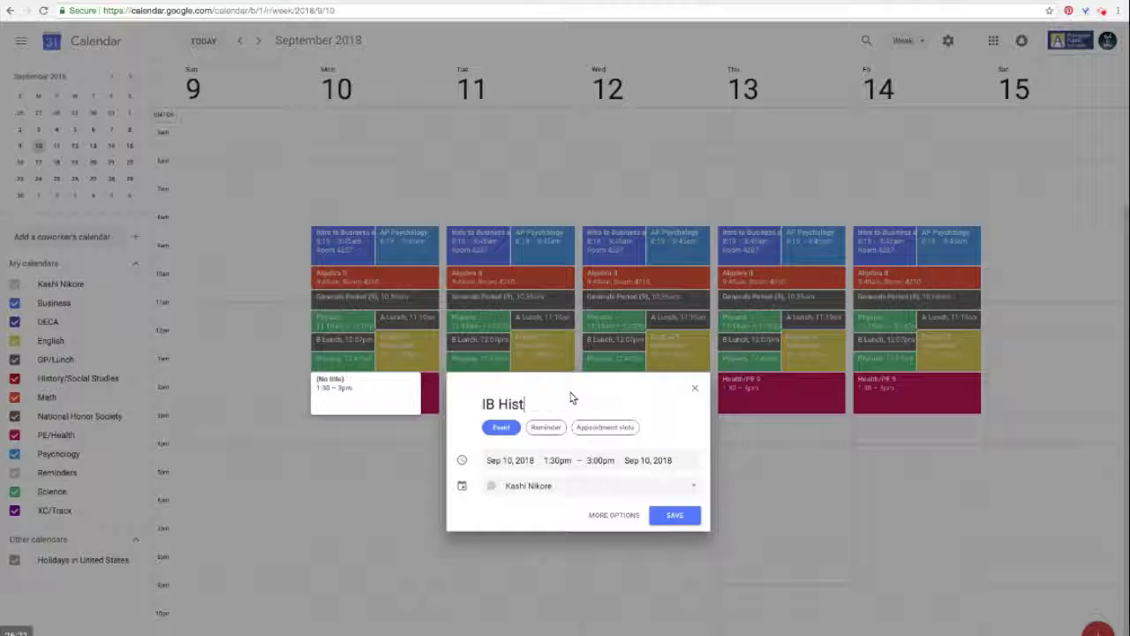
{"action": "type", "text": "ory of the Americas HL 1"}
{"action": "type", "text": "rt 1"}
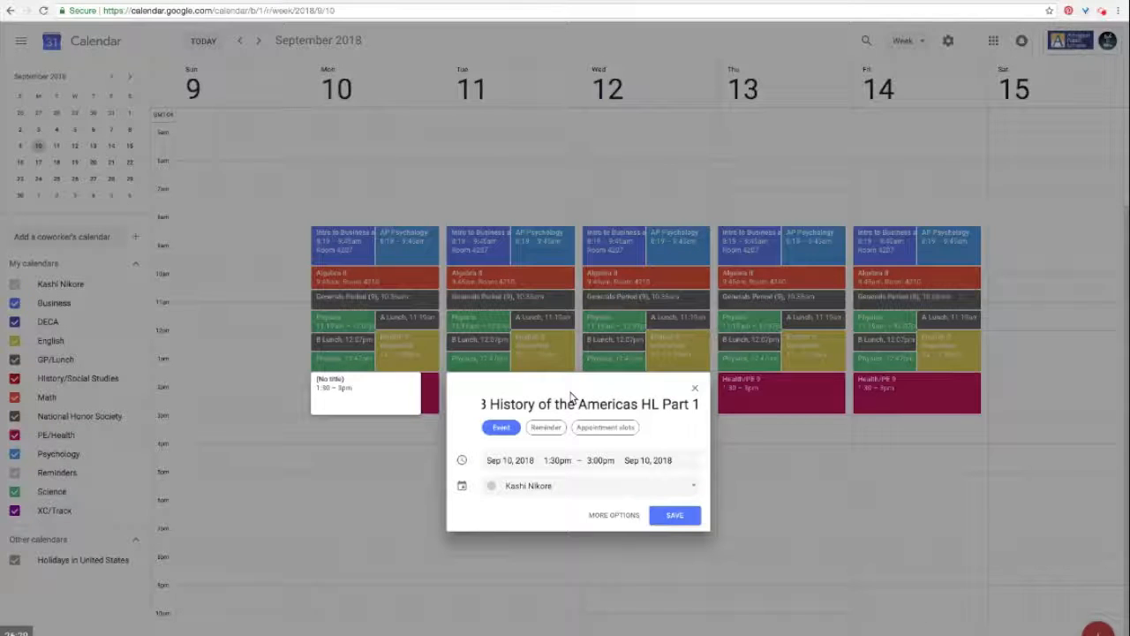
{"action": "left_click", "coordinate": [520, 487]}
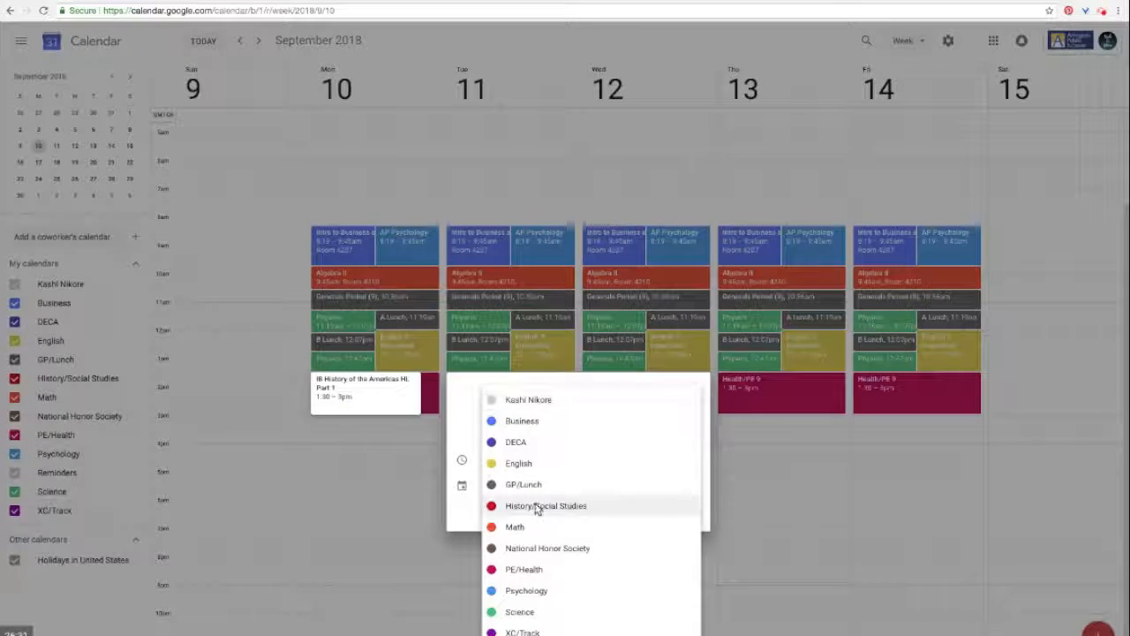
{"action": "left_click", "coordinate": [537, 507]}
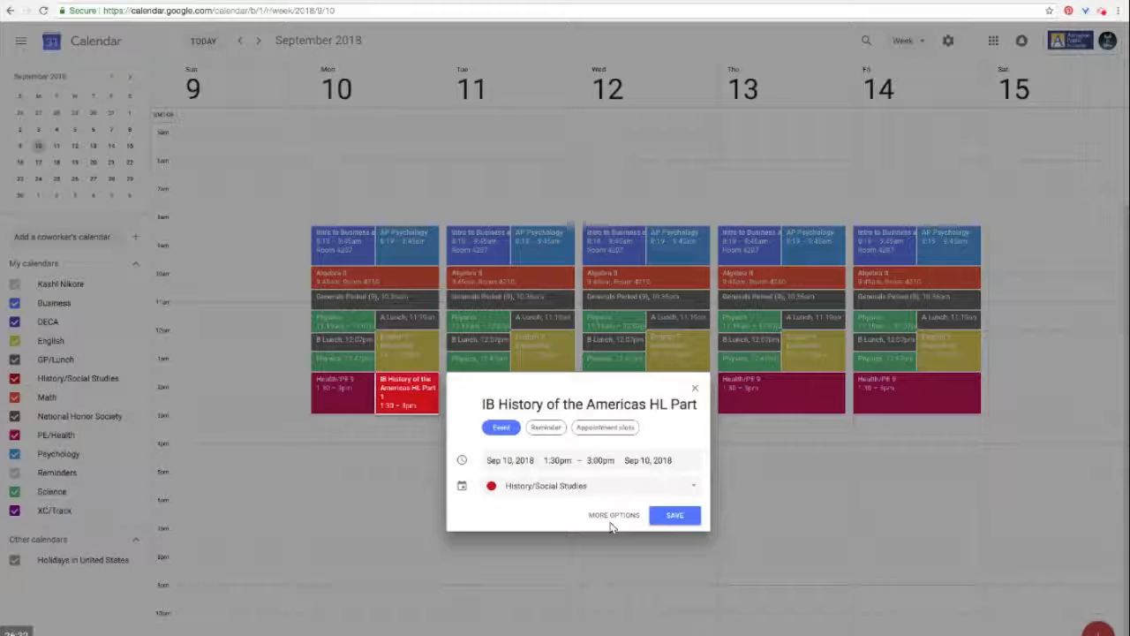
Step: Make the IB History event repeat weekly on weekdays until Jun 12, 2019, and save it
{"action": "left_click", "coordinate": [611, 520]}
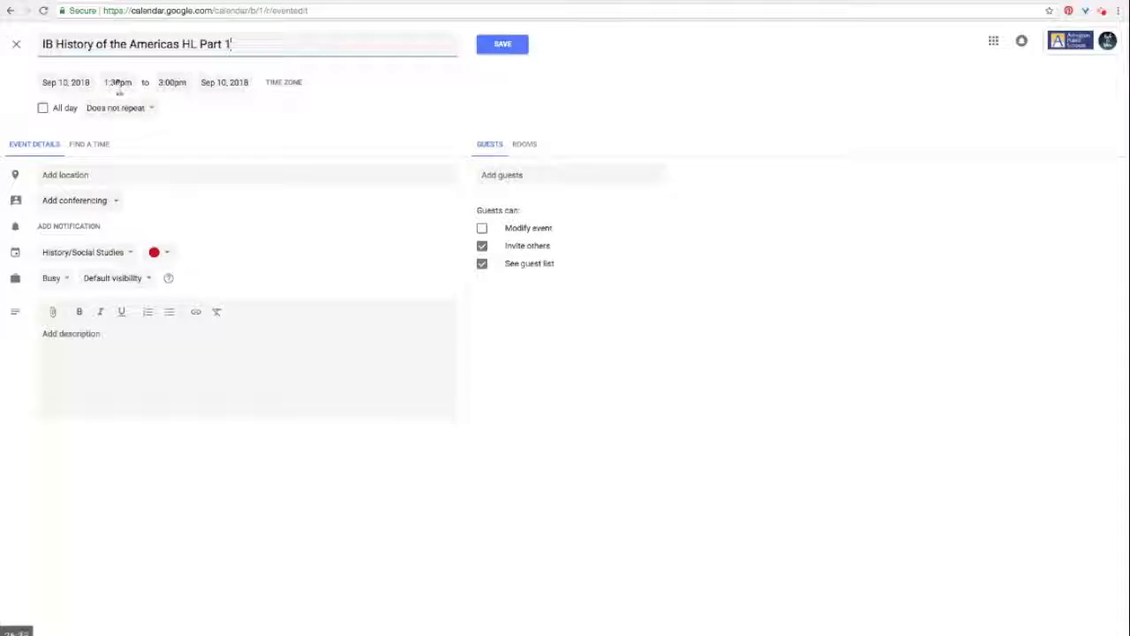
{"action": "left_click", "coordinate": [118, 110]}
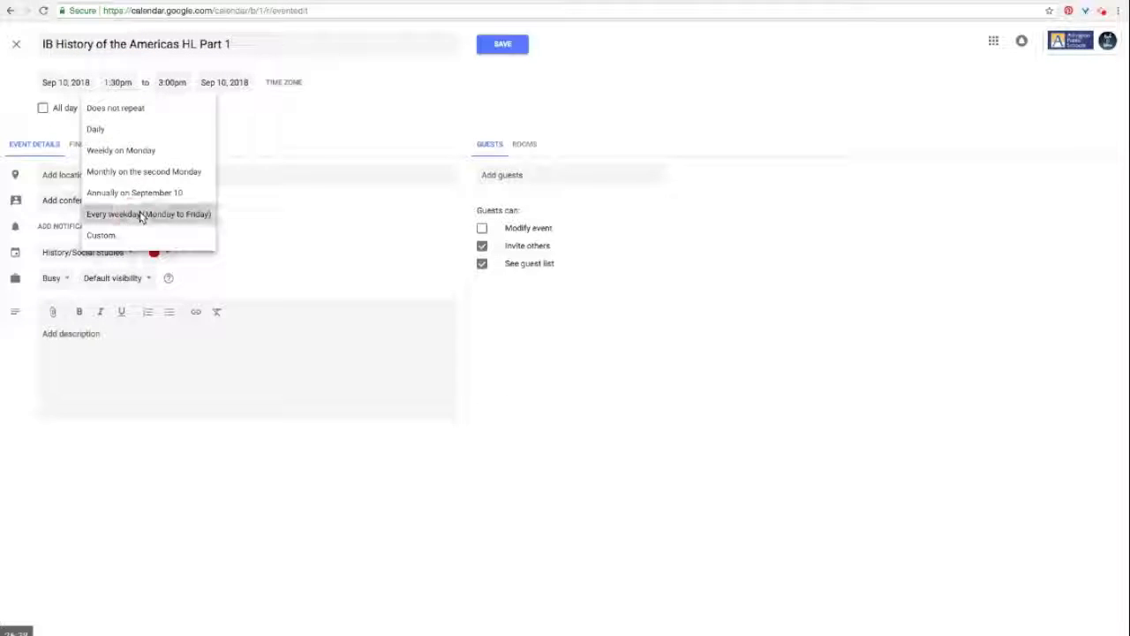
{"action": "left_click", "coordinate": [142, 215]}
{"action": "left_click", "coordinate": [137, 110]}
{"action": "left_click", "coordinate": [123, 185]}
{"action": "left_click", "coordinate": [470, 395]}
{"action": "left_click", "coordinate": [565, 397]}
{"action": "type", "text": "Jun 12, 2019"}
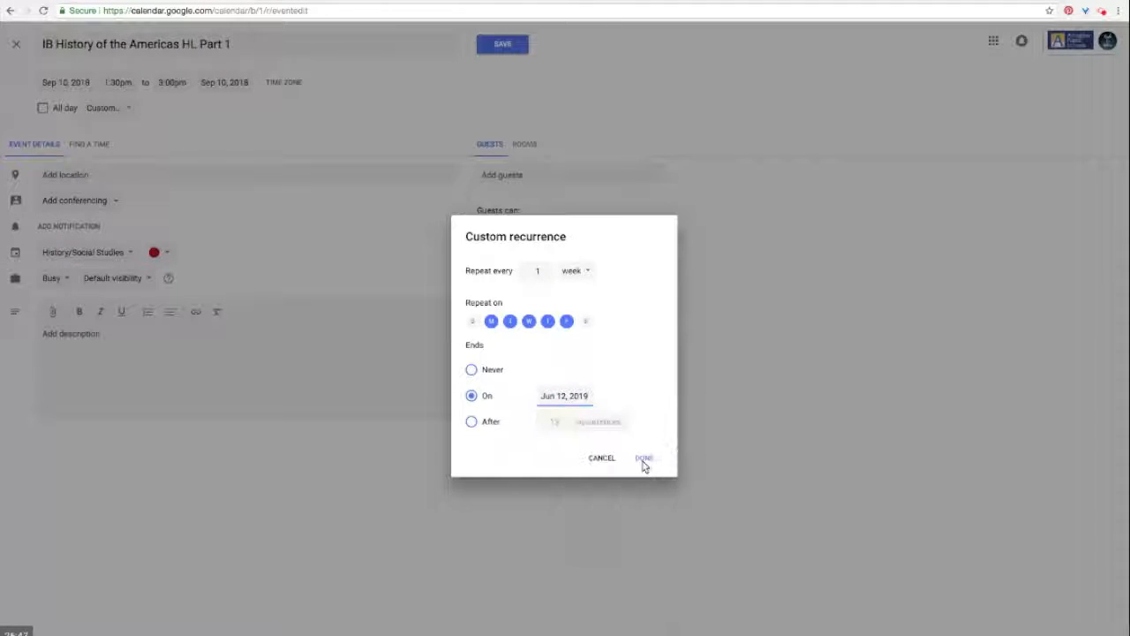
{"action": "left_click", "coordinate": [645, 462]}
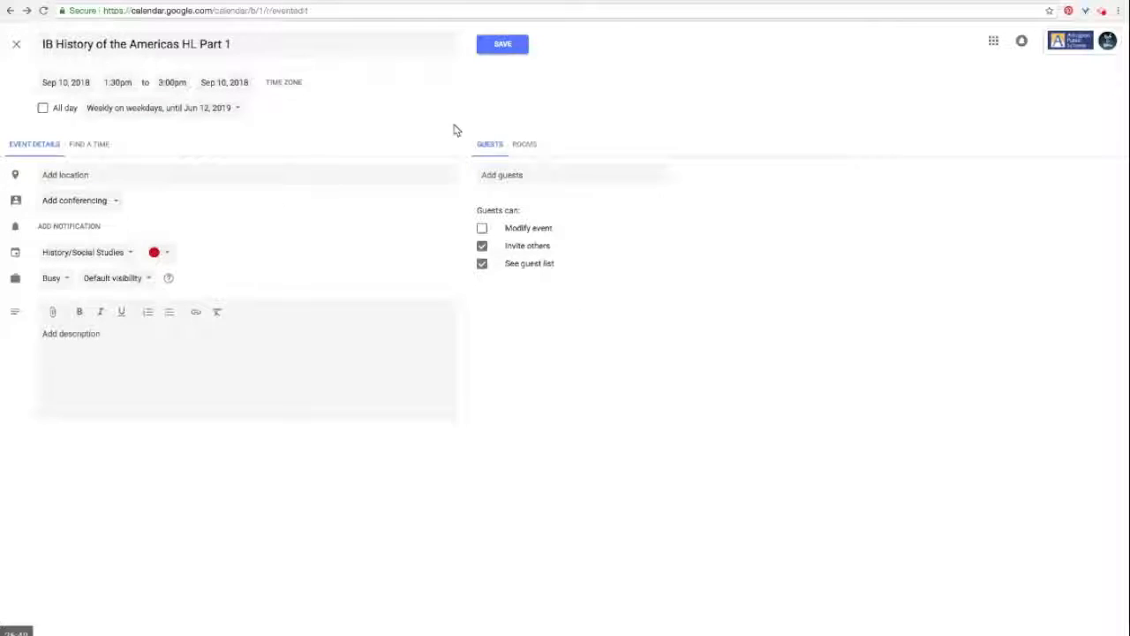
{"action": "left_click", "coordinate": [501, 46]}
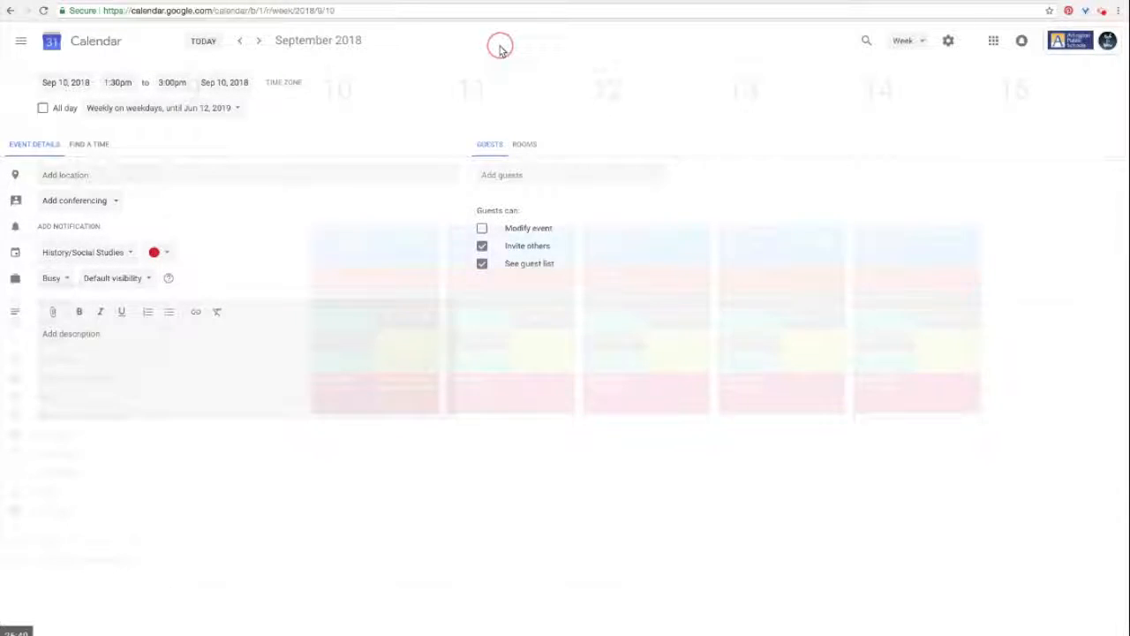
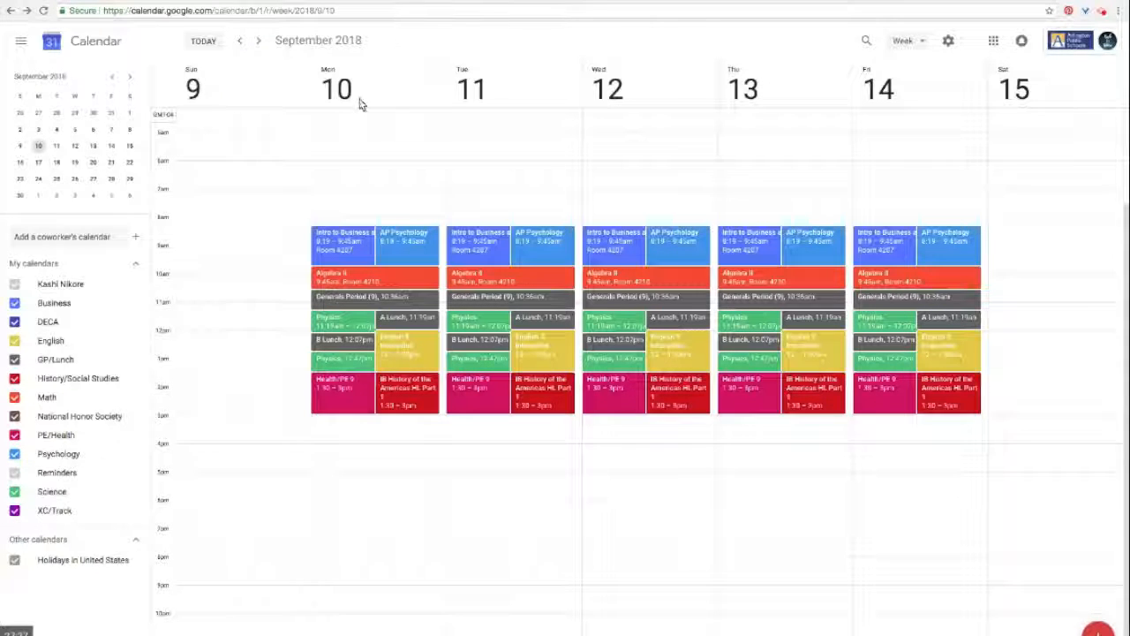
Step: Delete only the Monday, Sep 10 occurrences of AP Psychology and the 11:19am Physics event
{"action": "left_click", "coordinate": [406, 245]}
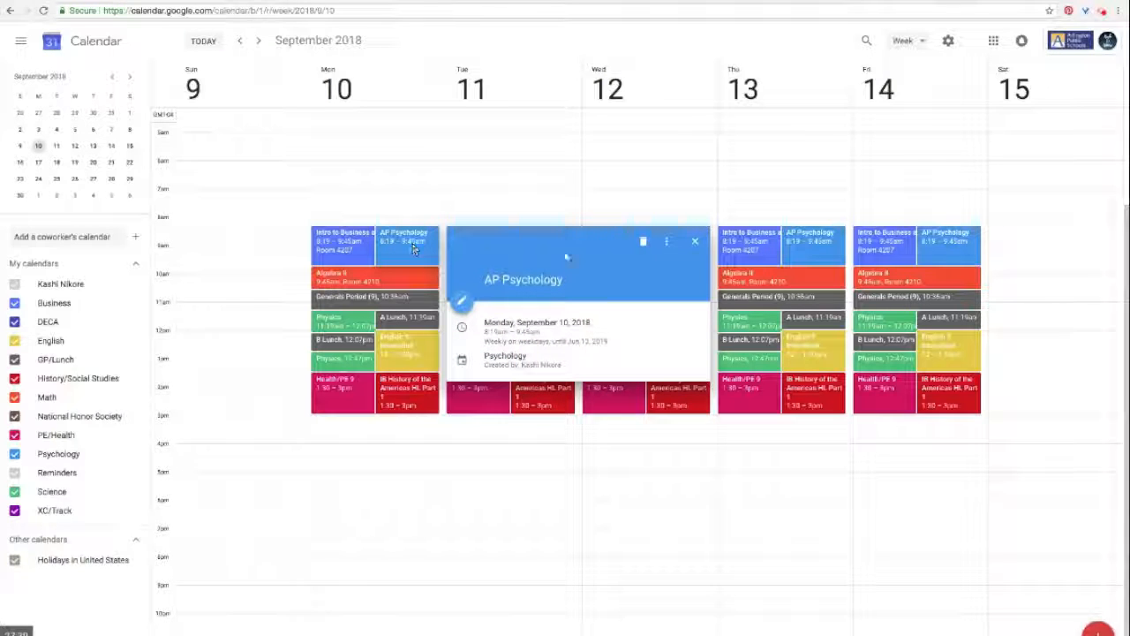
{"action": "left_click", "coordinate": [646, 243]}
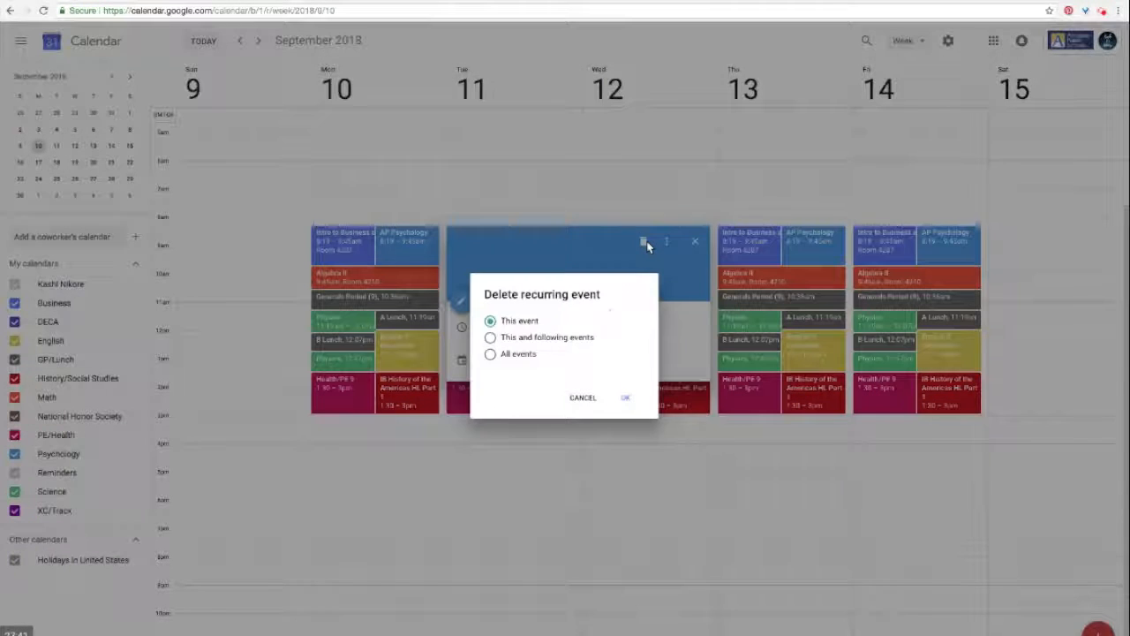
{"action": "left_click", "coordinate": [628, 399]}
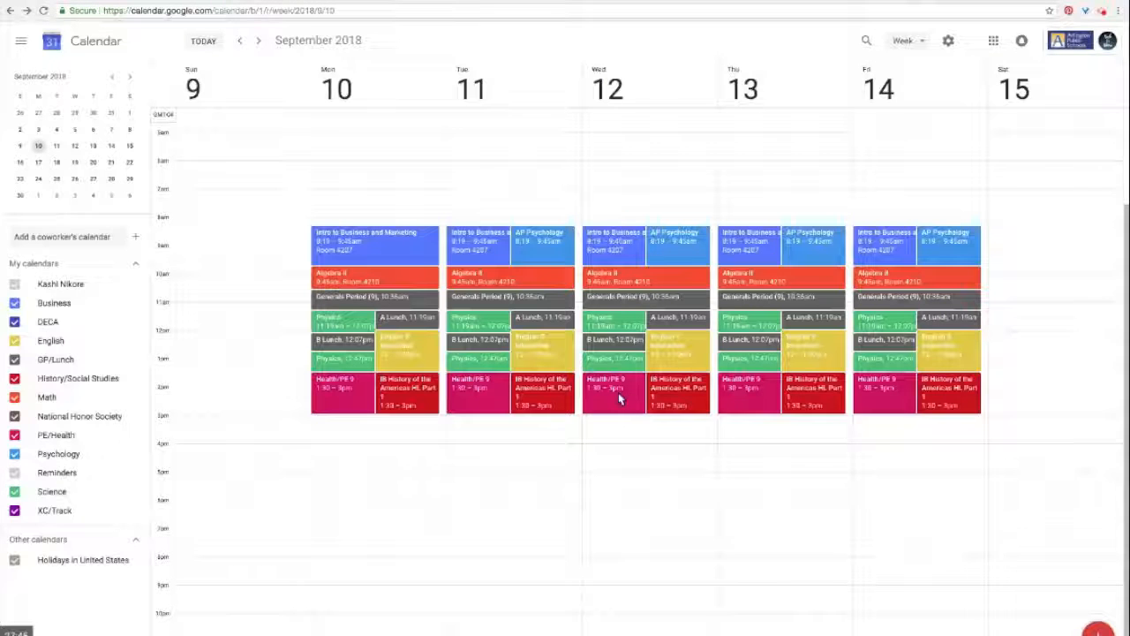
{"action": "left_click", "coordinate": [360, 324]}
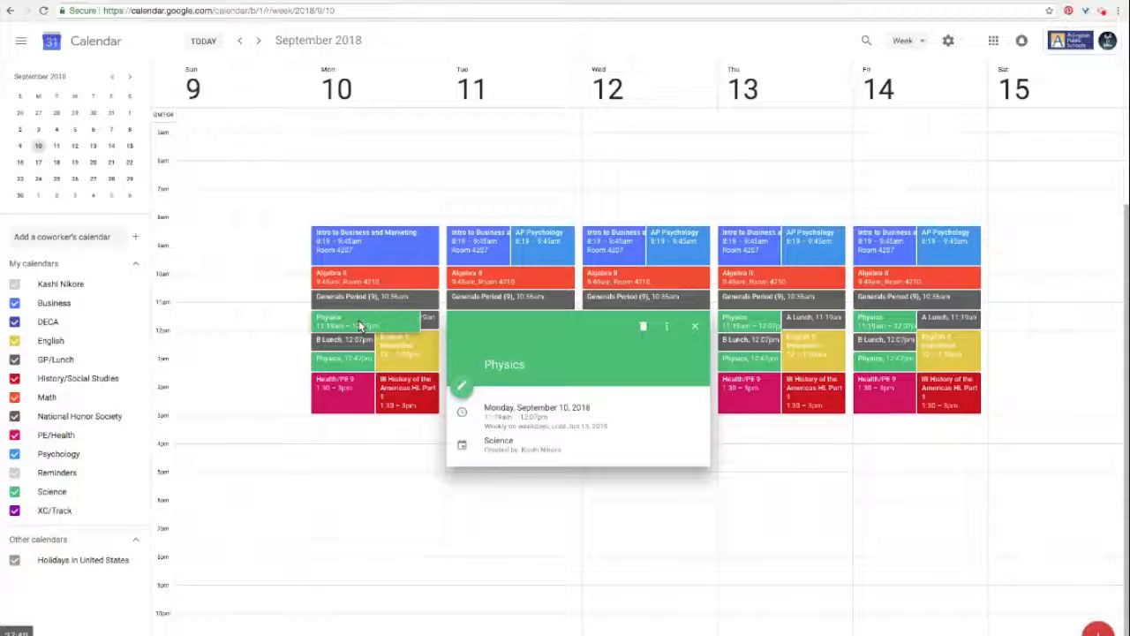
{"action": "key", "text": "Delete"}
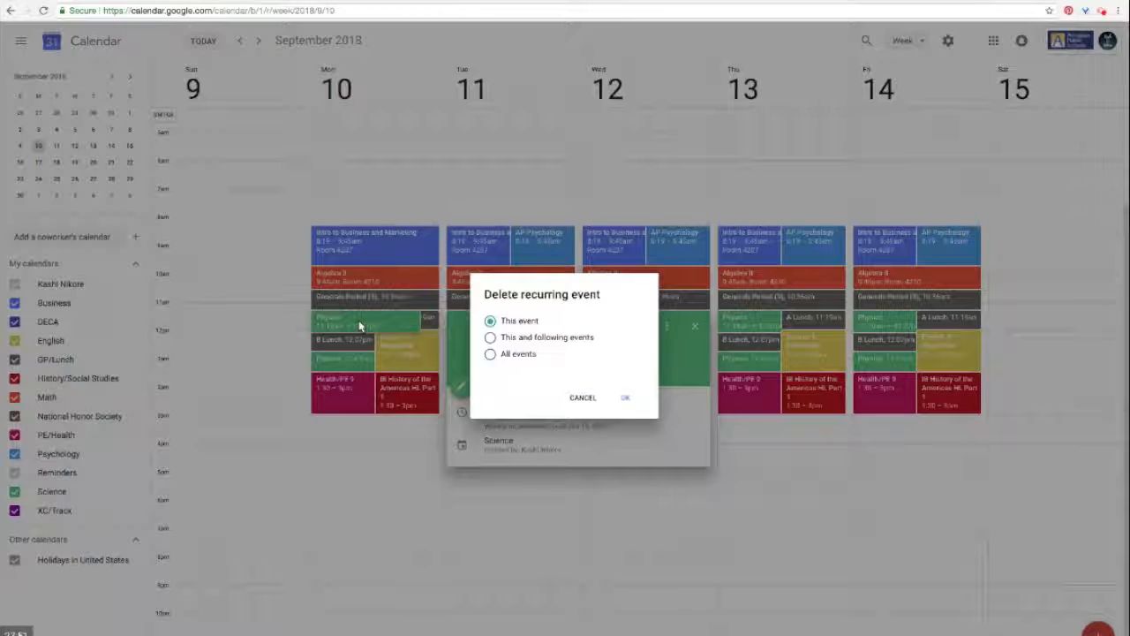
{"action": "key", "text": "Return"}
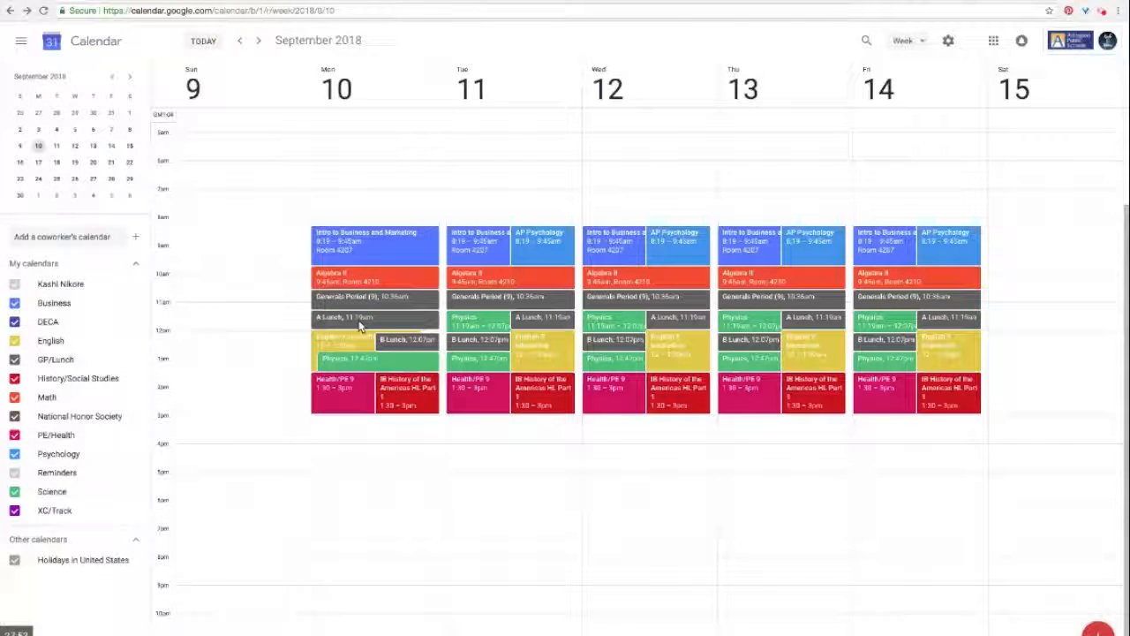
Step: Delete only the Monday, Sep 10 occurrences of B Lunch and the 12:47pm Physics event
{"action": "left_click", "coordinate": [392, 342]}
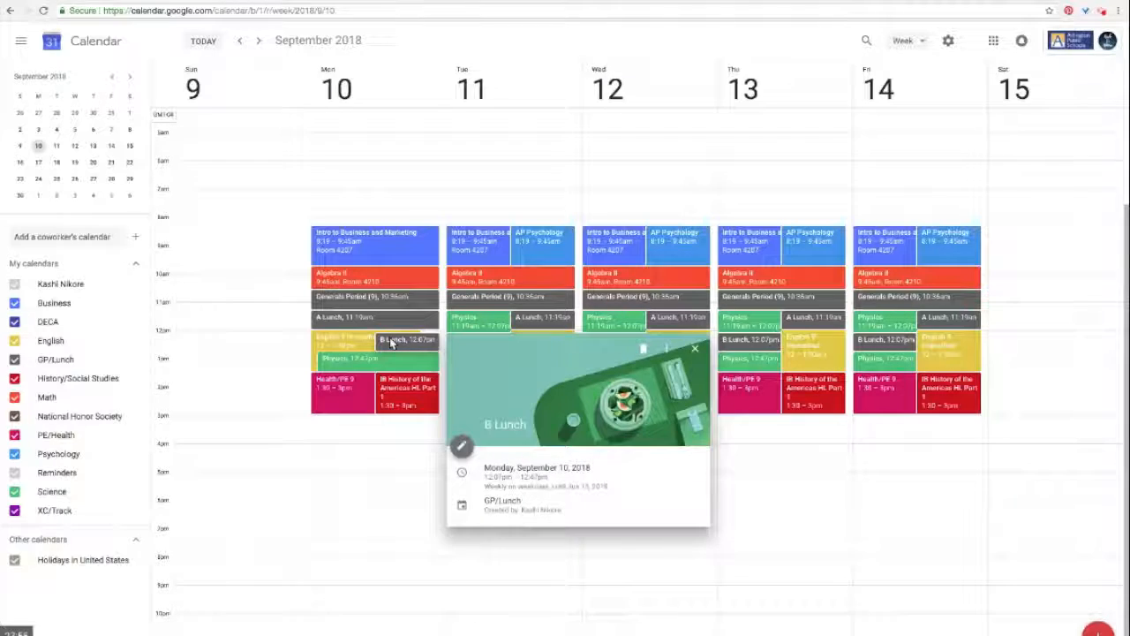
{"action": "key", "text": "Delete"}
{"action": "key", "text": "Return"}
{"action": "left_click", "coordinate": [389, 362]}
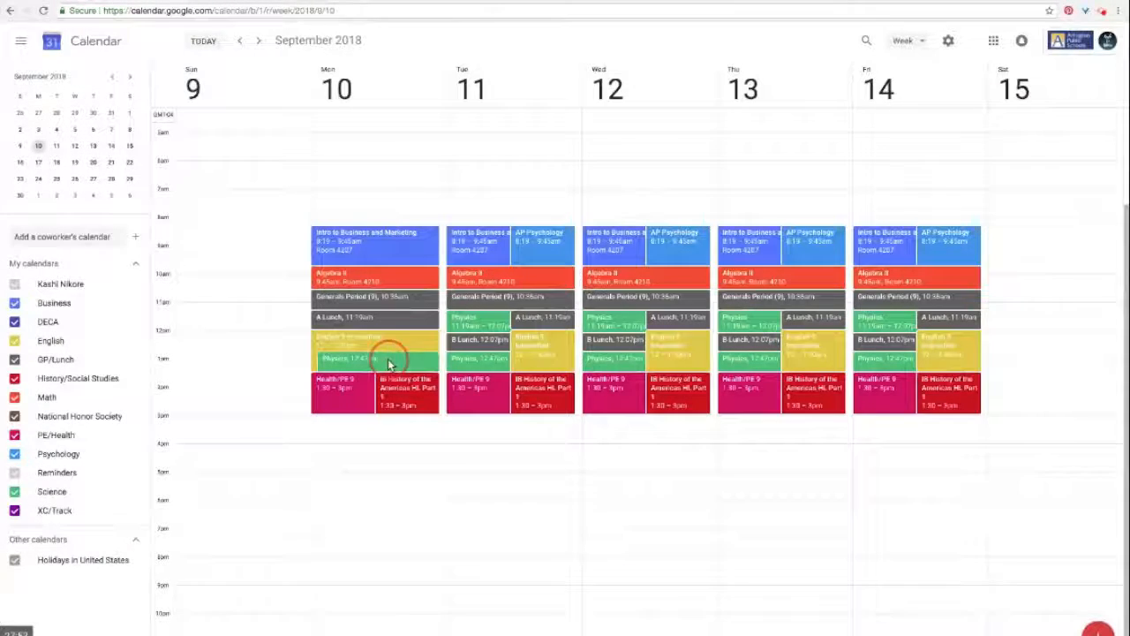
{"action": "key", "text": "Delete"}
{"action": "key", "text": "Return"}
Step: Delete only the Monday, Sep 10 occurrence of IB History of the Americas HL Part 1
{"action": "left_click", "coordinate": [399, 402]}
{"action": "key", "text": "Delete"}
{"action": "key", "text": "Return"}
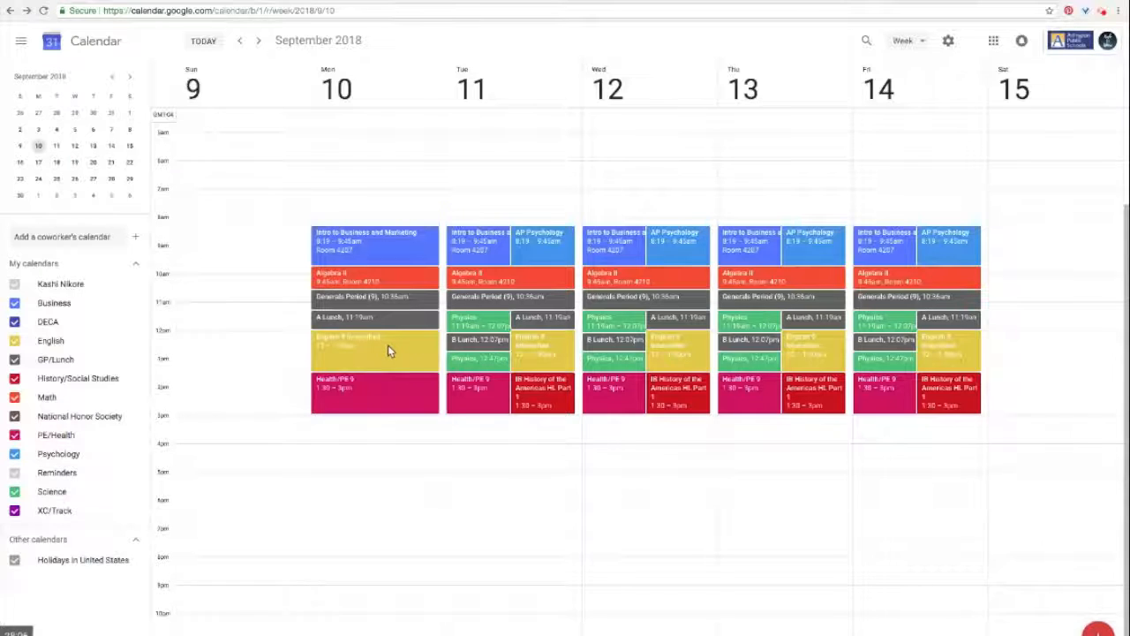
Step: Look through the following weeks up to October 7–13 to check the recurring events, and return to the week of September 10
{"action": "left_click", "coordinate": [258, 40]}
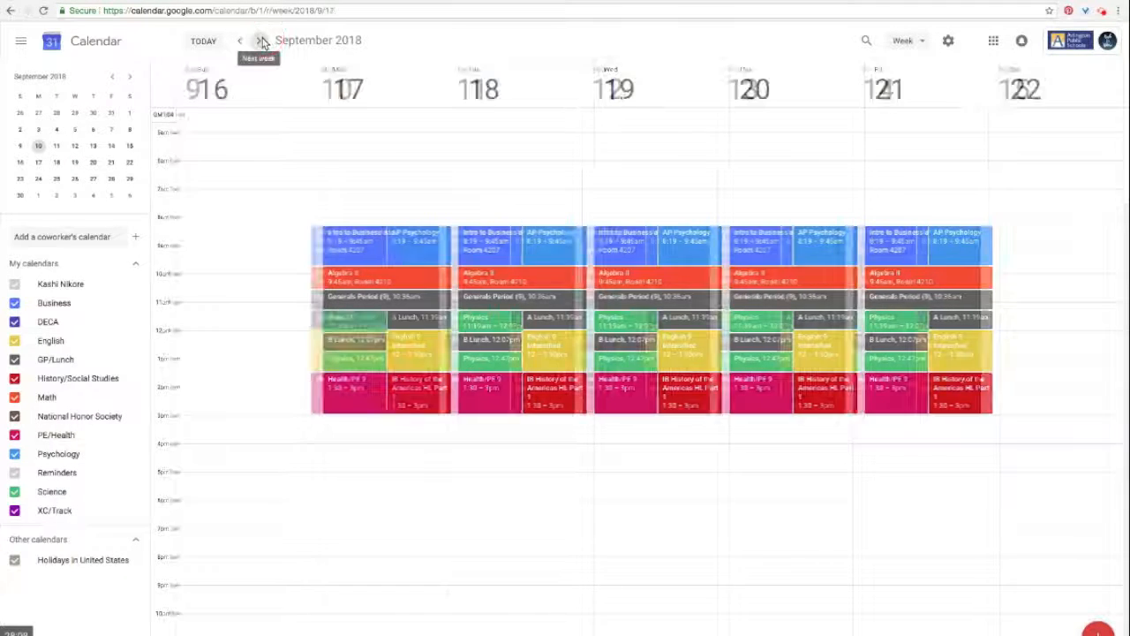
{"action": "left_click", "coordinate": [261, 41]}
{"action": "left_click", "coordinate": [260, 42]}
{"action": "left_click", "coordinate": [260, 41]}
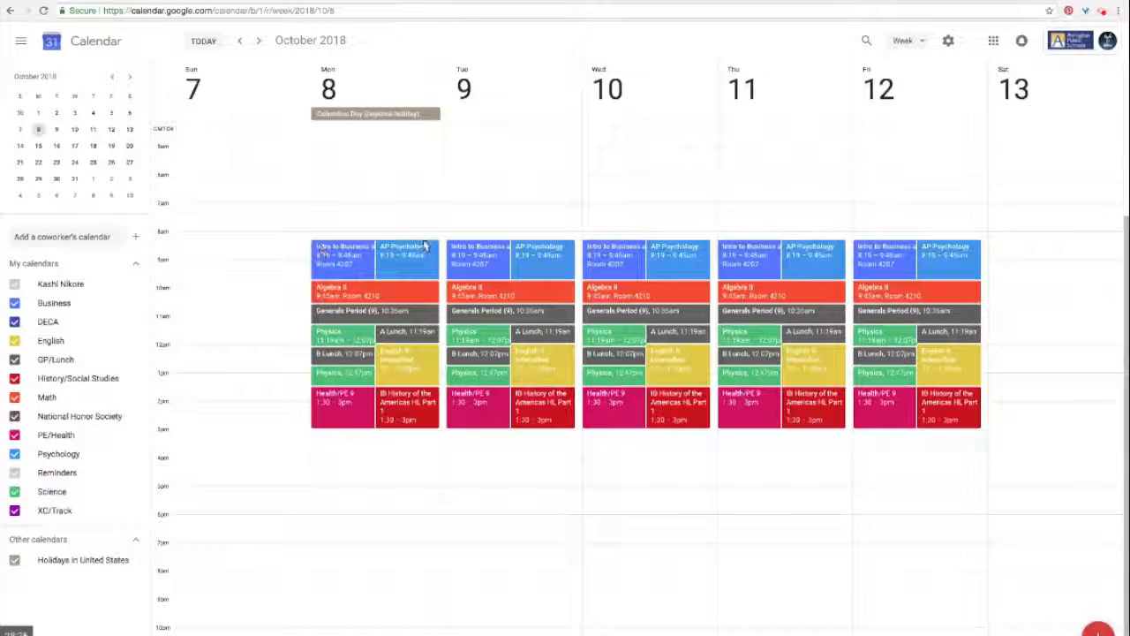
{"action": "left_click", "coordinate": [240, 42]}
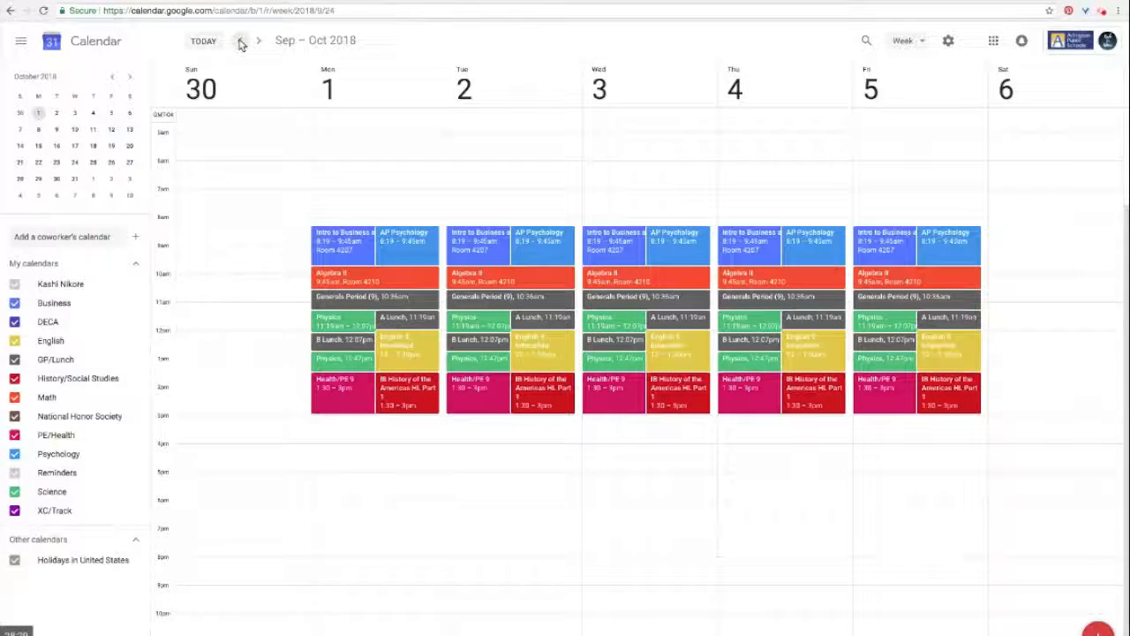
{"action": "left_click", "coordinate": [240, 41]}
{"action": "left_click", "coordinate": [240, 43]}
{"action": "left_click", "coordinate": [240, 42]}
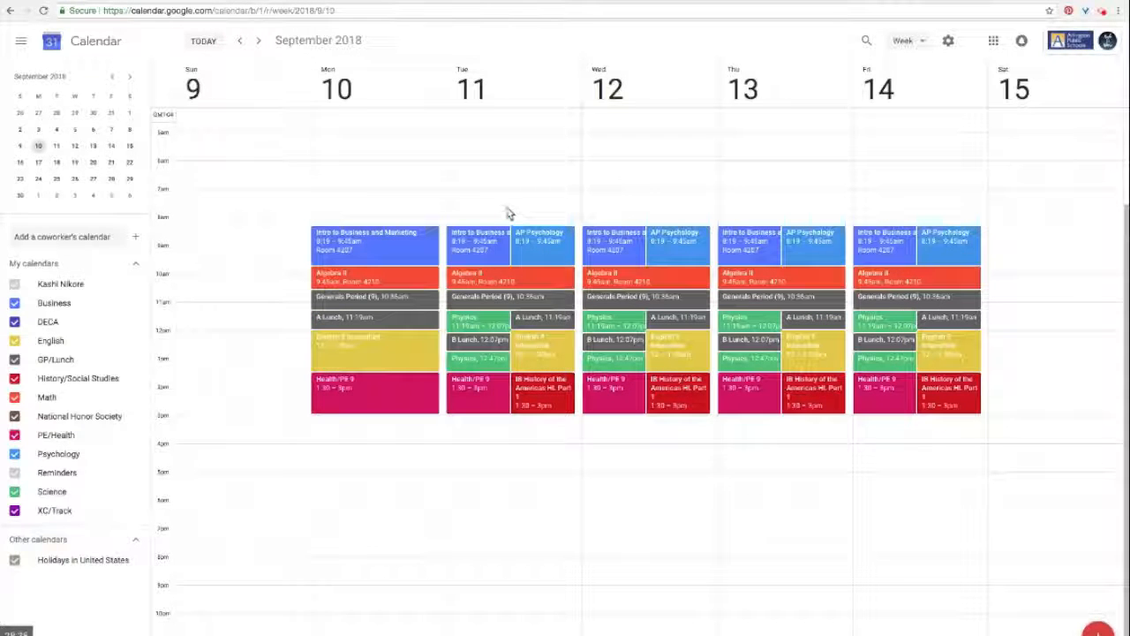
Step: Delete only the Tuesday, Sep 11 occurrences of Intro to Business and Marketing and A Lunch
{"action": "left_click", "coordinate": [500, 238]}
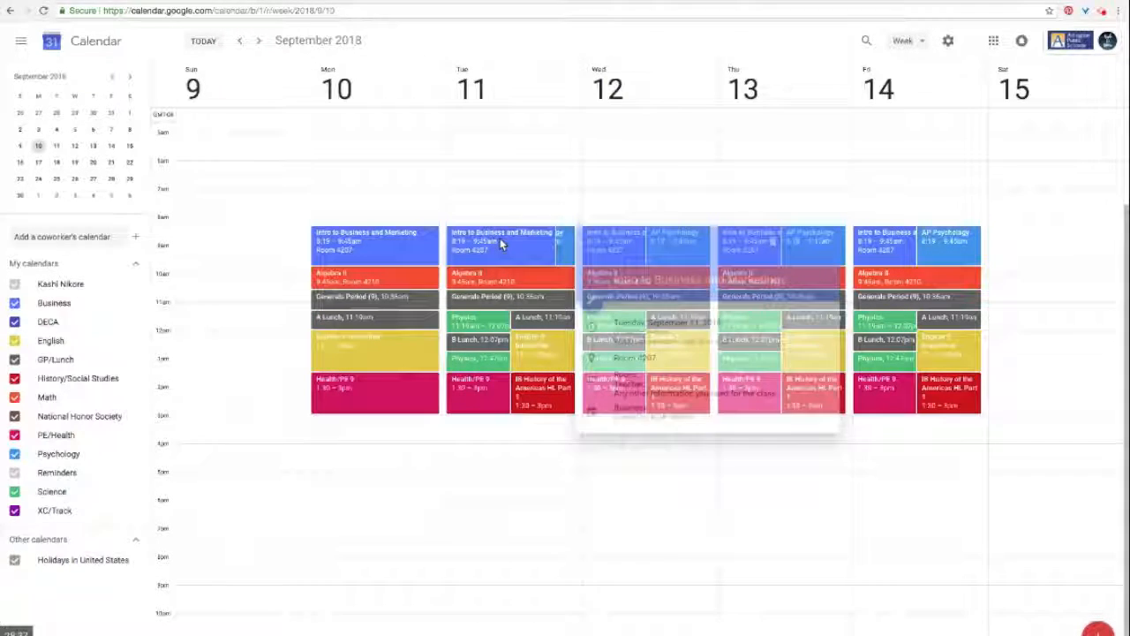
{"action": "key", "text": "Delete"}
{"action": "key", "text": "Return"}
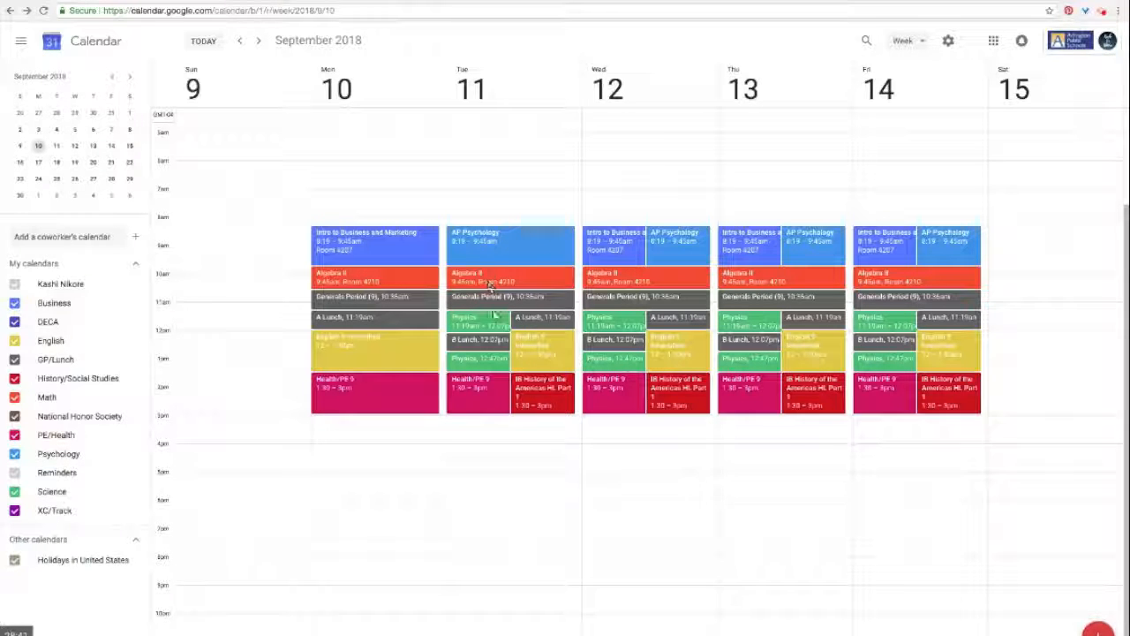
{"action": "left_click", "coordinate": [524, 320]}
{"action": "key", "text": "Delete"}
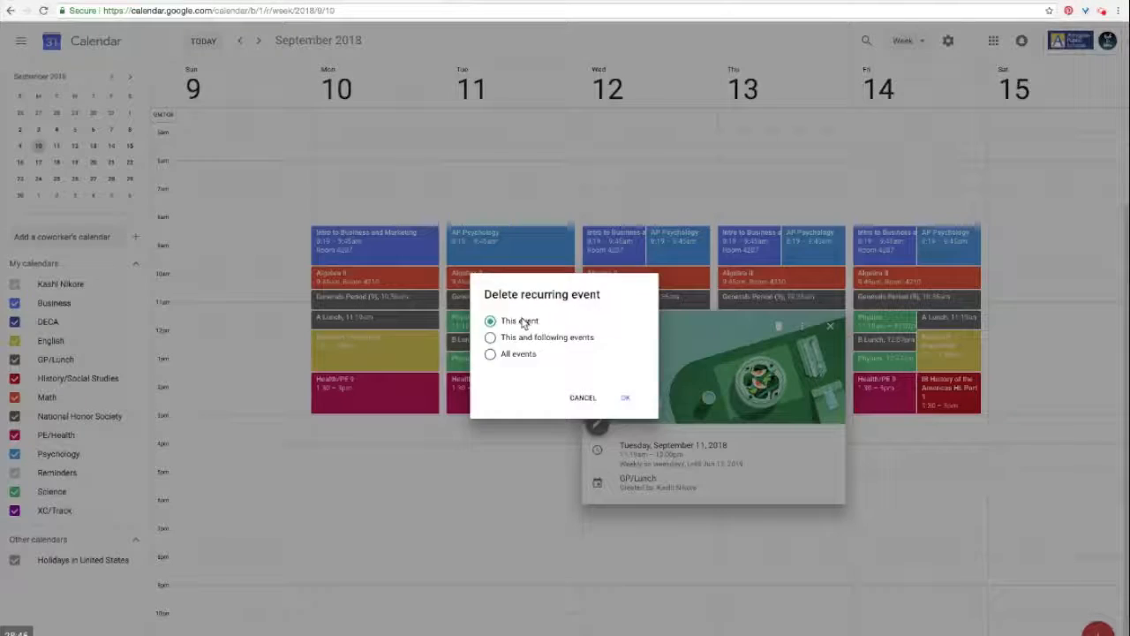
{"action": "key", "text": "Return"}
Step: Delete only the Tuesday, Sep 11 occurrences of English 9 Intensified and Health/PE 9
{"action": "left_click", "coordinate": [537, 339]}
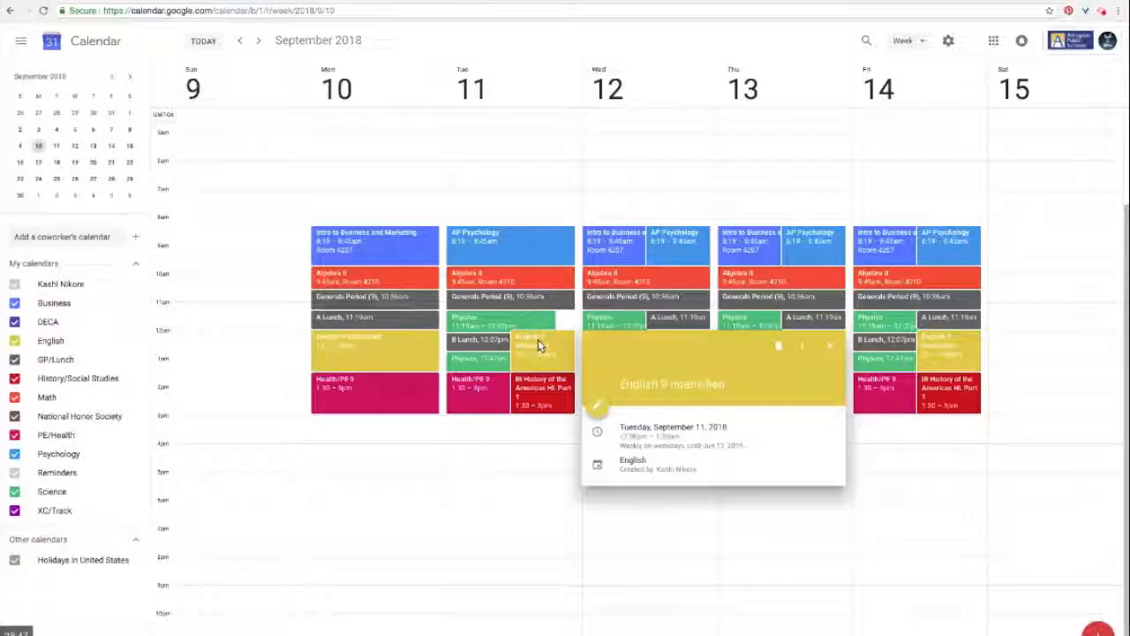
{"action": "key", "text": "Delete"}
{"action": "key", "text": "Return"}
{"action": "left_click", "coordinate": [485, 397]}
{"action": "key", "text": "Delete"}
{"action": "key", "text": "Return"}
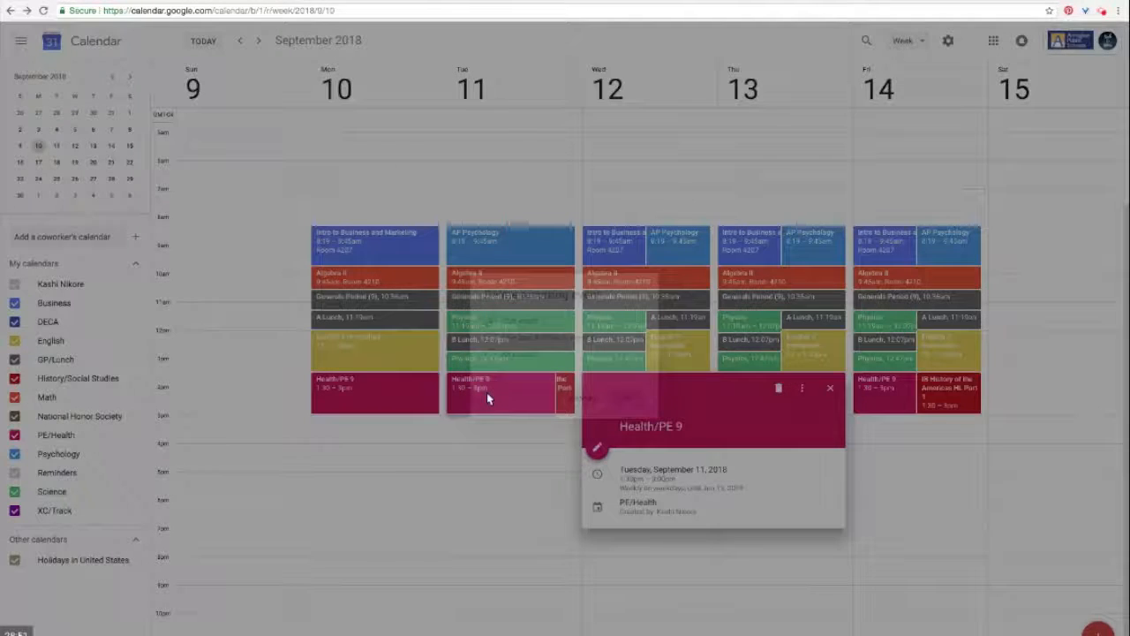
Step: Delete only the Wednesday, Sep 12 occurrences of AP Psychology and the 11:19am Physics event
{"action": "left_click", "coordinate": [660, 251]}
{"action": "key", "text": "Delete"}
{"action": "key", "text": "Return"}
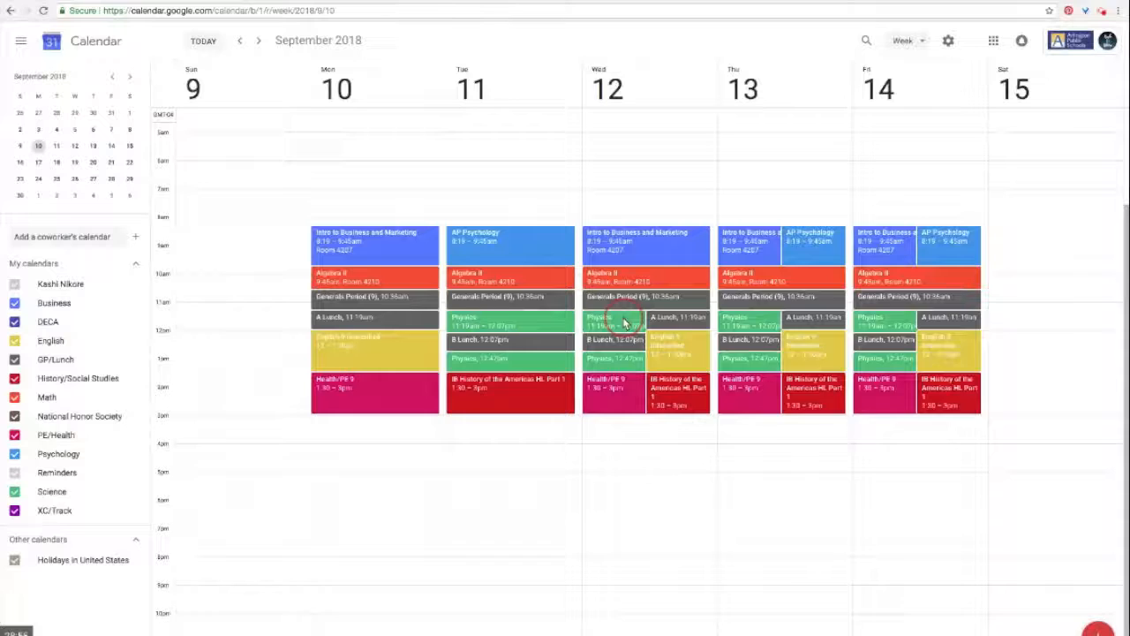
{"action": "left_click", "coordinate": [625, 322]}
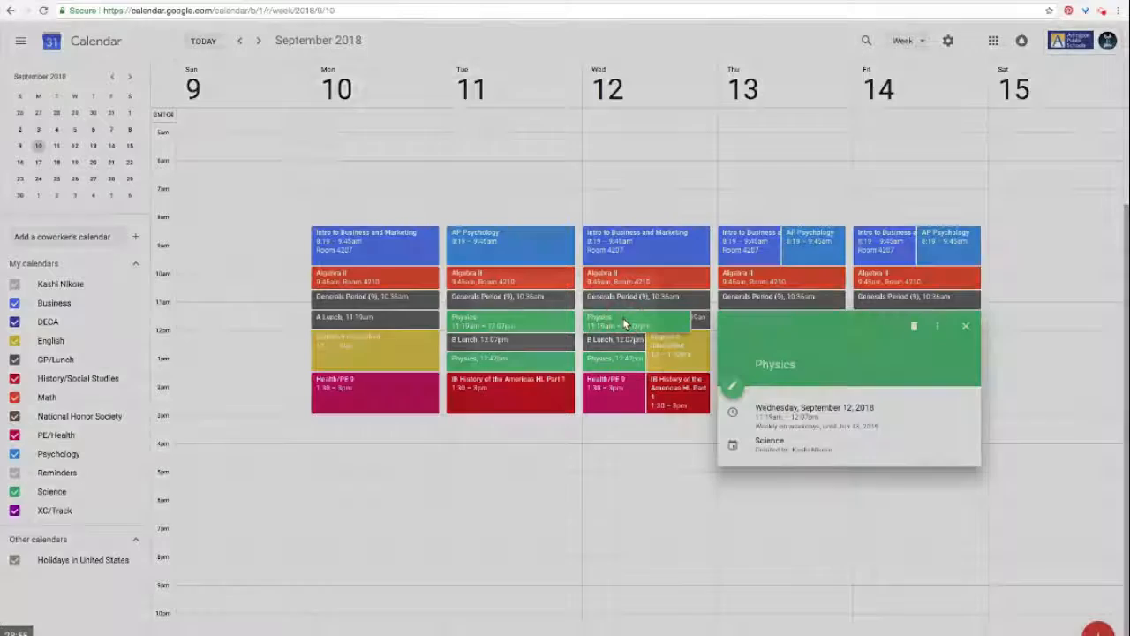
{"action": "key", "text": "Delete"}
{"action": "key", "text": "Return"}
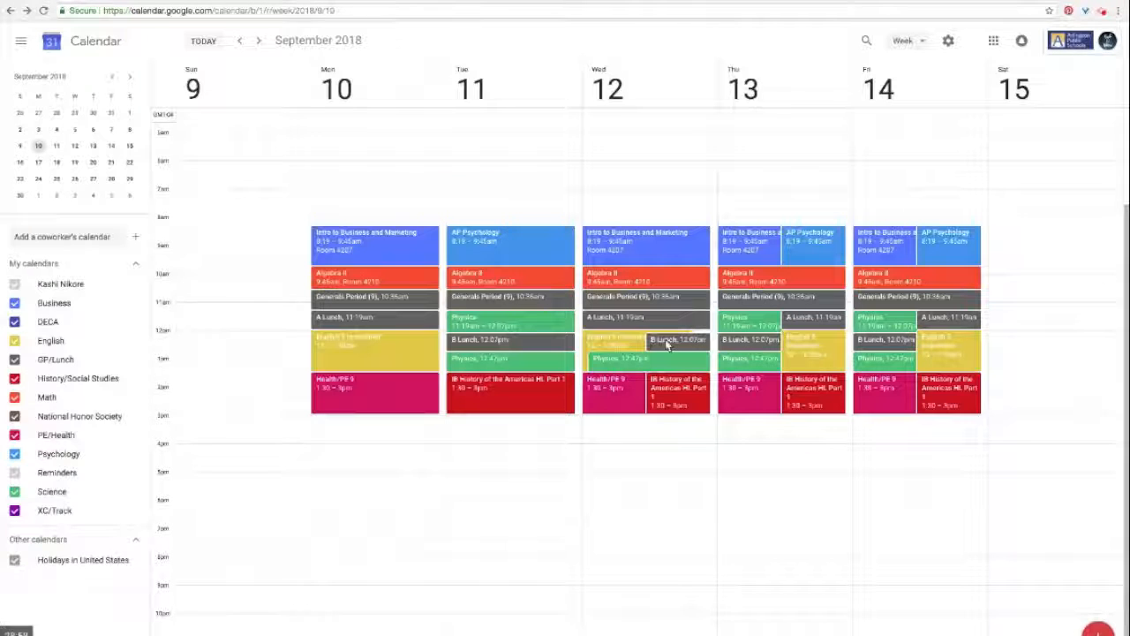
Step: Delete only the Wednesday, Sep 12 occurrences of the 12:47pm Physics event and B Lunch
{"action": "left_click", "coordinate": [663, 340]}
{"action": "key", "text": "Escape"}
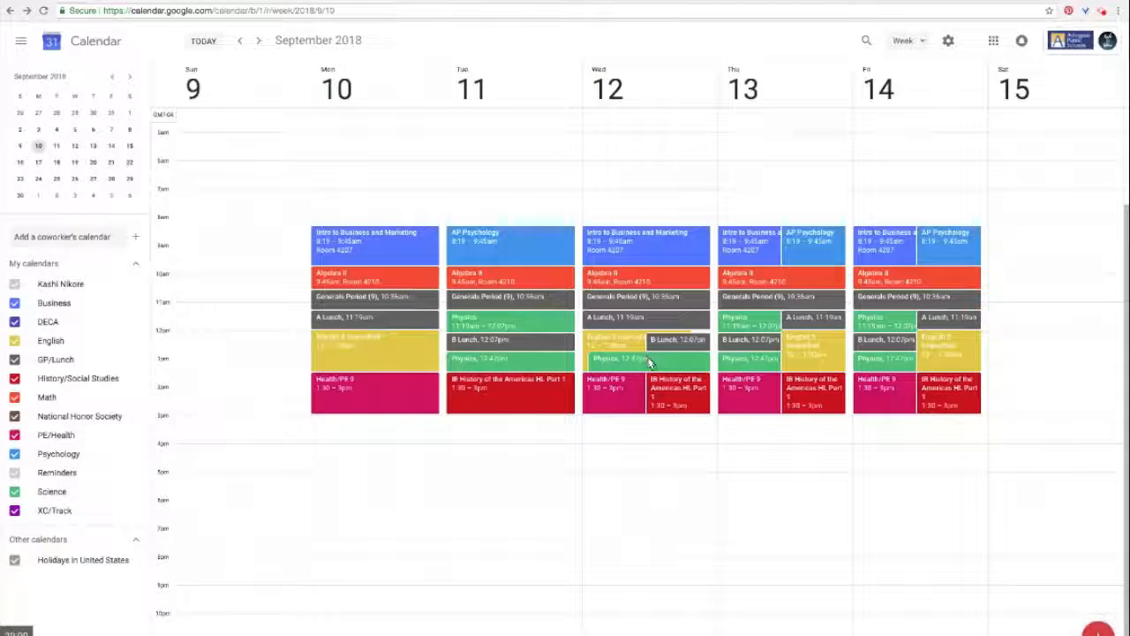
{"action": "left_click", "coordinate": [659, 363]}
{"action": "key", "text": "Delete"}
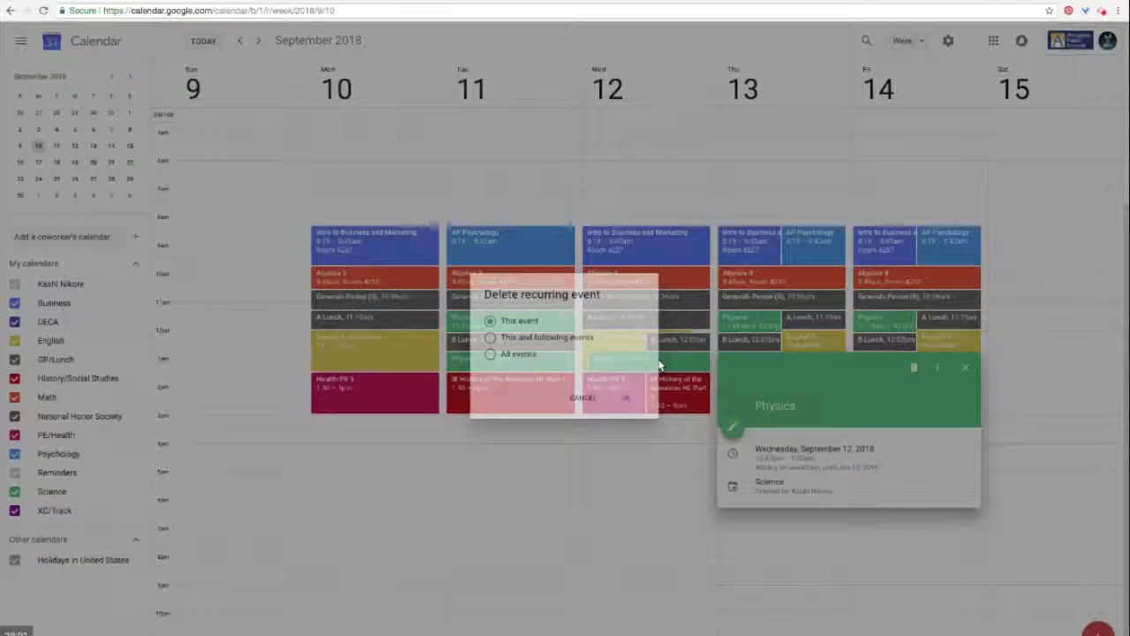
{"action": "key", "text": "Return"}
{"action": "left_click", "coordinate": [667, 347]}
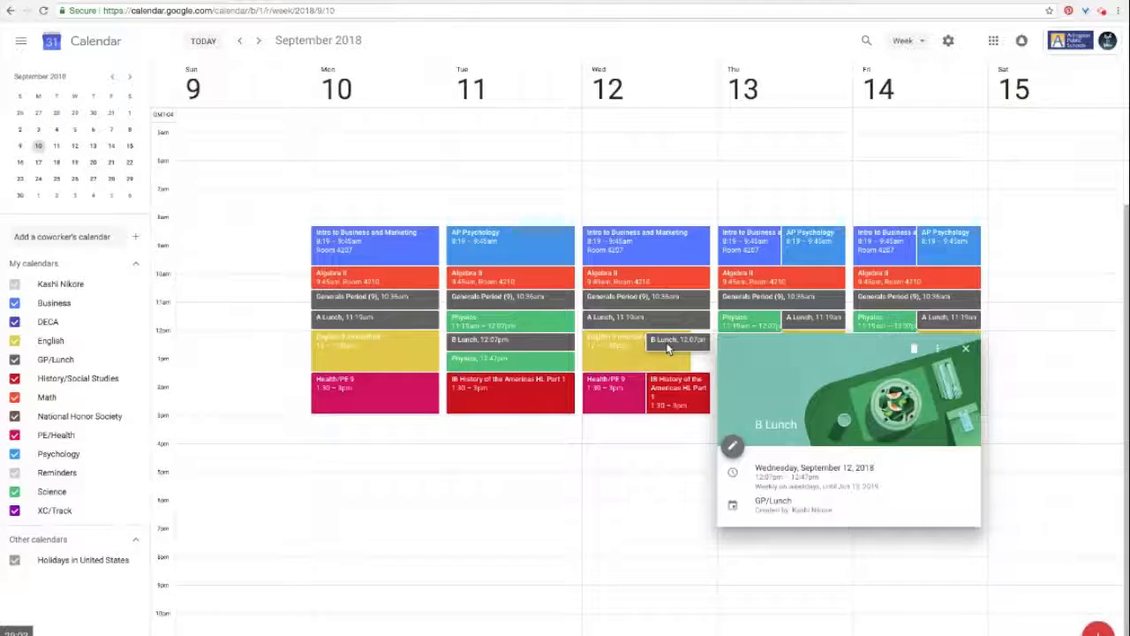
{"action": "key", "text": "Delete"}
{"action": "key", "text": "Return"}
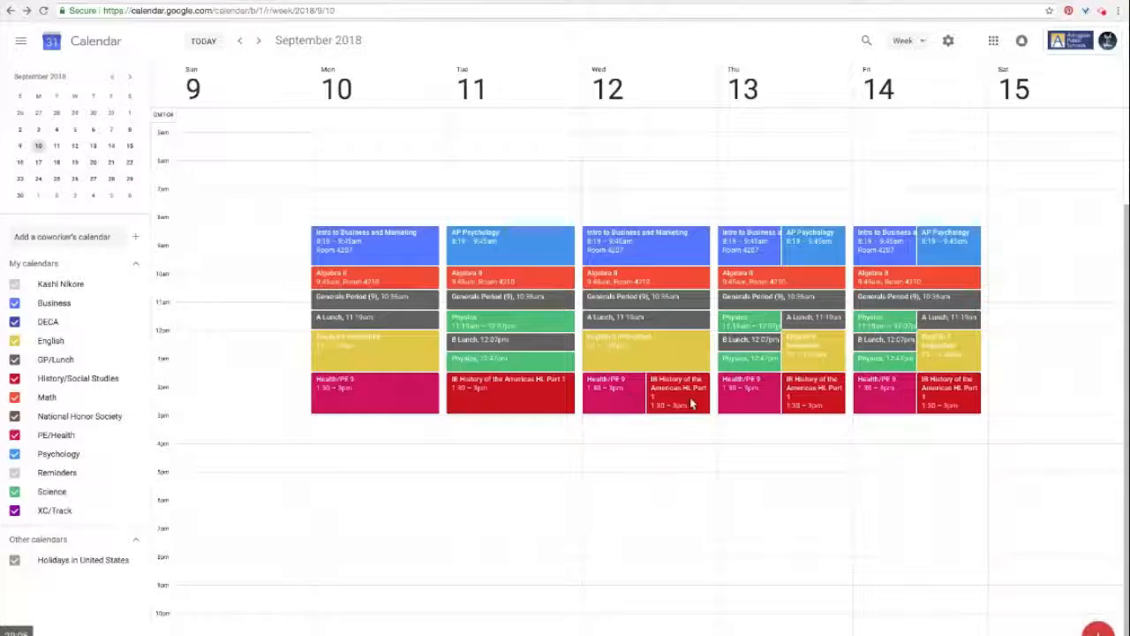
Step: Delete only the Wednesday, Sep 12 occurrence of IB History of the Americas HL Part 1
{"action": "left_click", "coordinate": [677, 403]}
{"action": "key", "text": "Delete"}
{"action": "key", "text": "Return"}
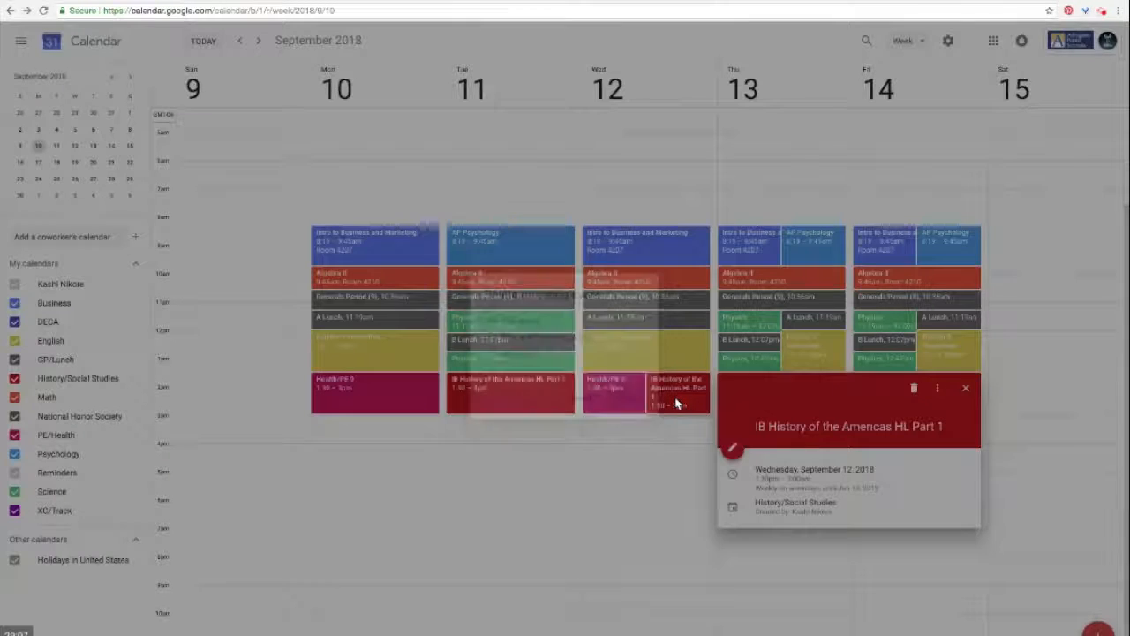
Step: Delete only the Thursday, Sep 13 occurrences of Intro to Business and Marketing and A Lunch
{"action": "left_click", "coordinate": [744, 233]}
{"action": "key", "text": "Delete"}
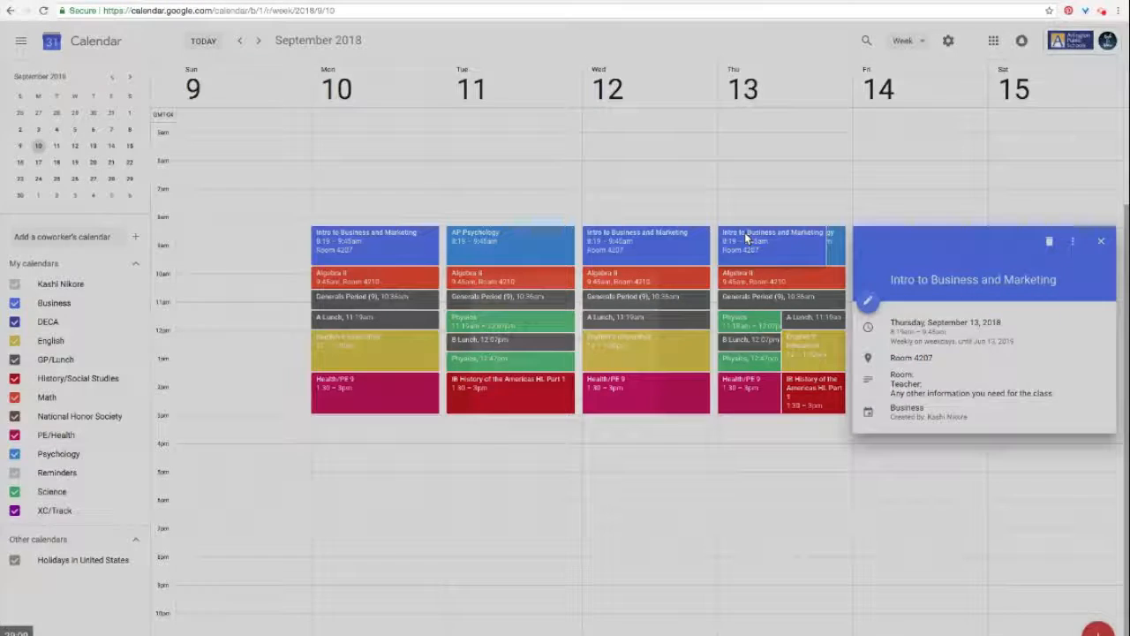
{"action": "key", "text": "Return"}
{"action": "left_click", "coordinate": [799, 320]}
{"action": "key", "text": "Delete"}
{"action": "key", "text": "Return"}
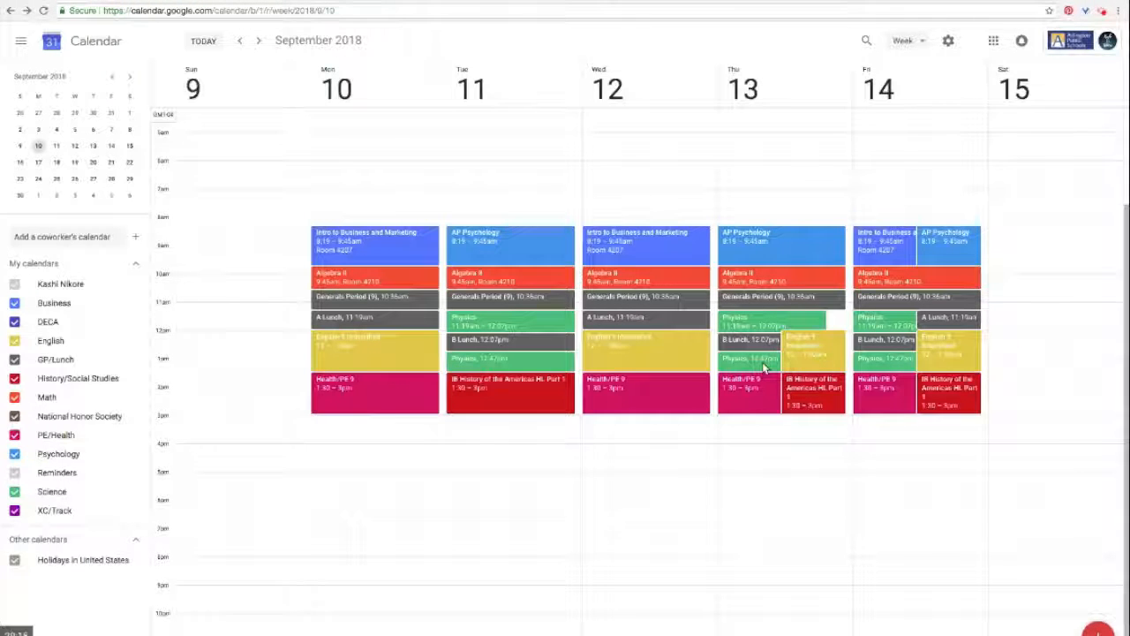
Step: Delete only the Thursday, Sep 13 occurrences of English 9 Intensified and Health/PE 9
{"action": "left_click", "coordinate": [791, 356]}
{"action": "key", "text": "Delete"}
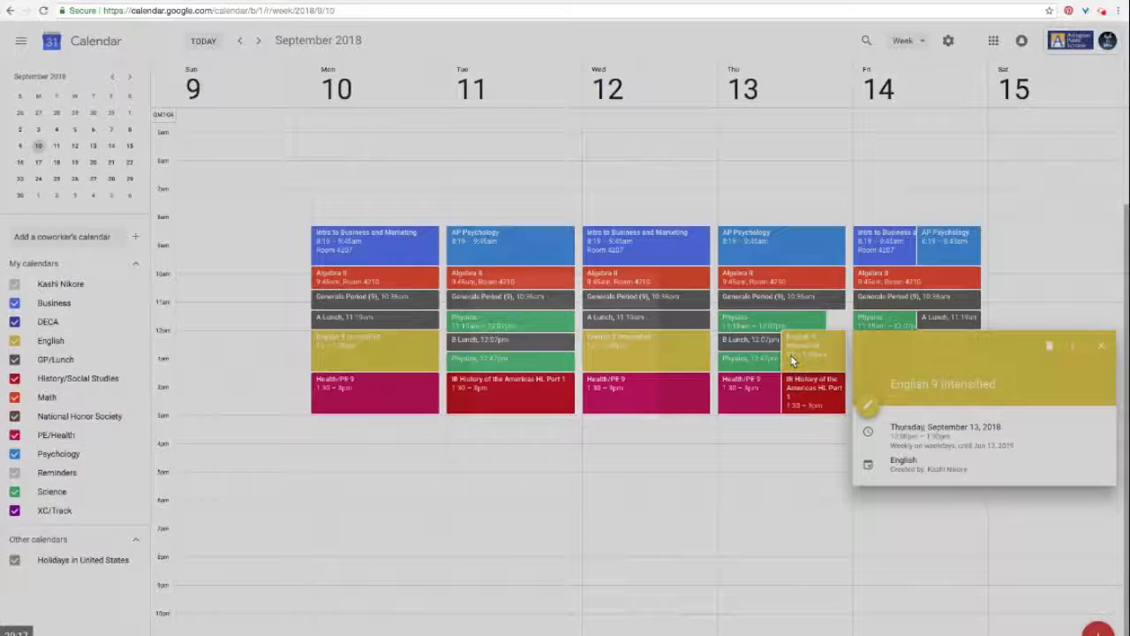
{"action": "key", "text": "Return"}
{"action": "left_click", "coordinate": [740, 389]}
{"action": "key", "text": "Delete"}
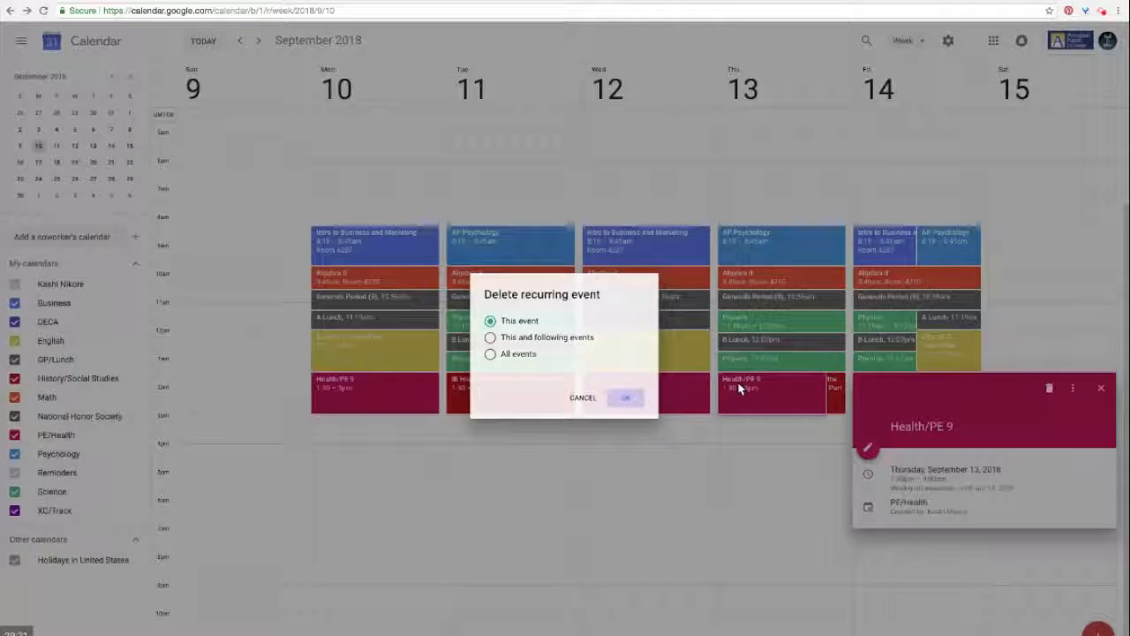
{"action": "key", "text": "Return"}
Step: Delete only the Friday, Sep 14 occurrences of AP Psychology and the 11:19am Physics event
{"action": "left_click", "coordinate": [956, 251]}
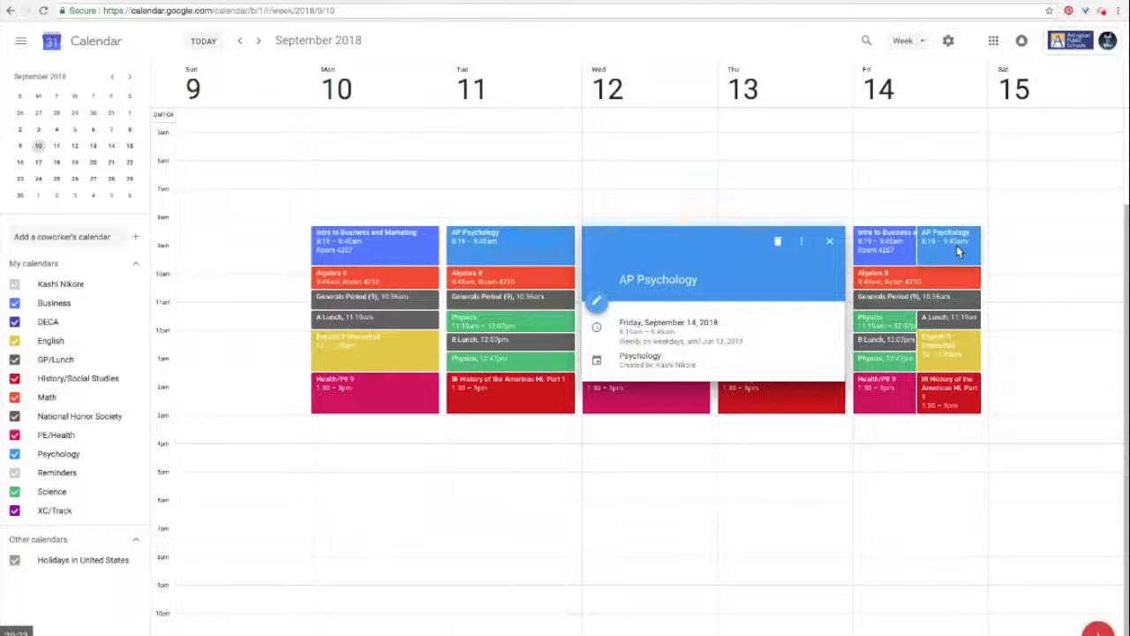
{"action": "key", "text": "Delete"}
{"action": "key", "text": "Return"}
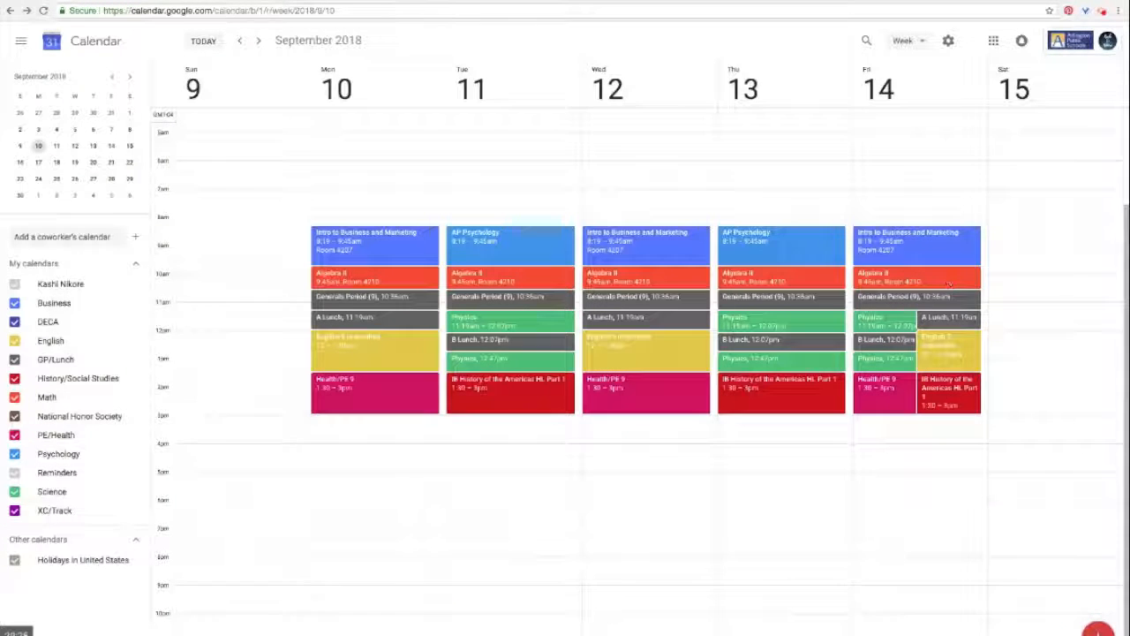
{"action": "left_click", "coordinate": [877, 327]}
{"action": "key", "text": "Delete"}
{"action": "key", "text": "Return"}
Step: Delete only the Friday, Sep 14 occurrences of B Lunch and the 12:47pm Physics event
{"action": "left_click", "coordinate": [935, 343]}
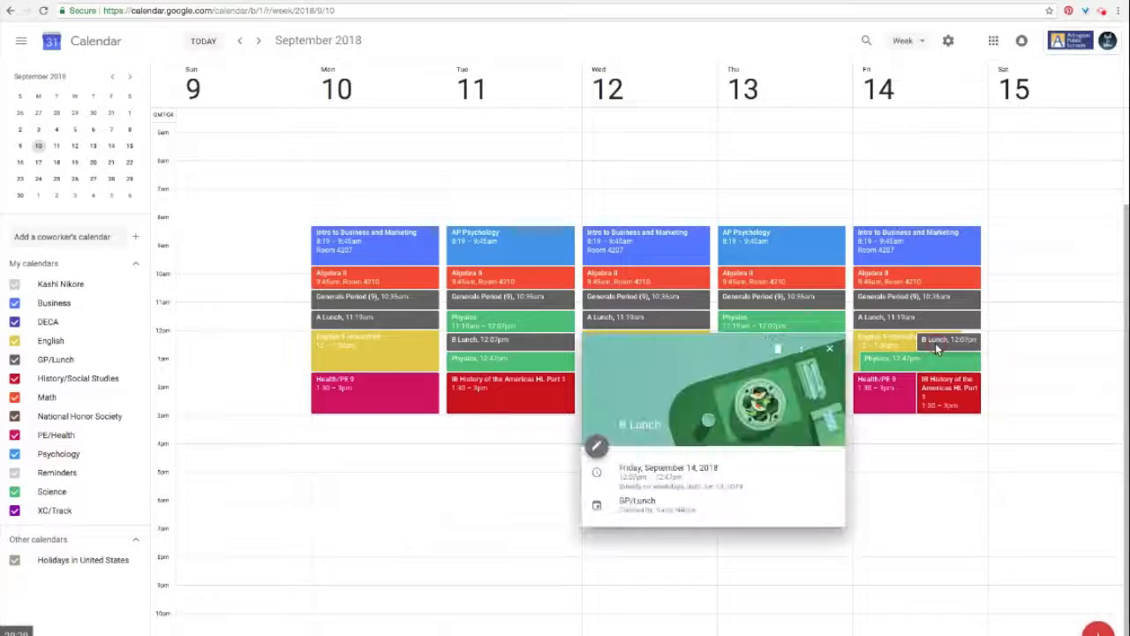
{"action": "key", "text": "Delete"}
{"action": "key", "text": "Return"}
{"action": "left_click", "coordinate": [934, 354]}
{"action": "key", "text": "Delete"}
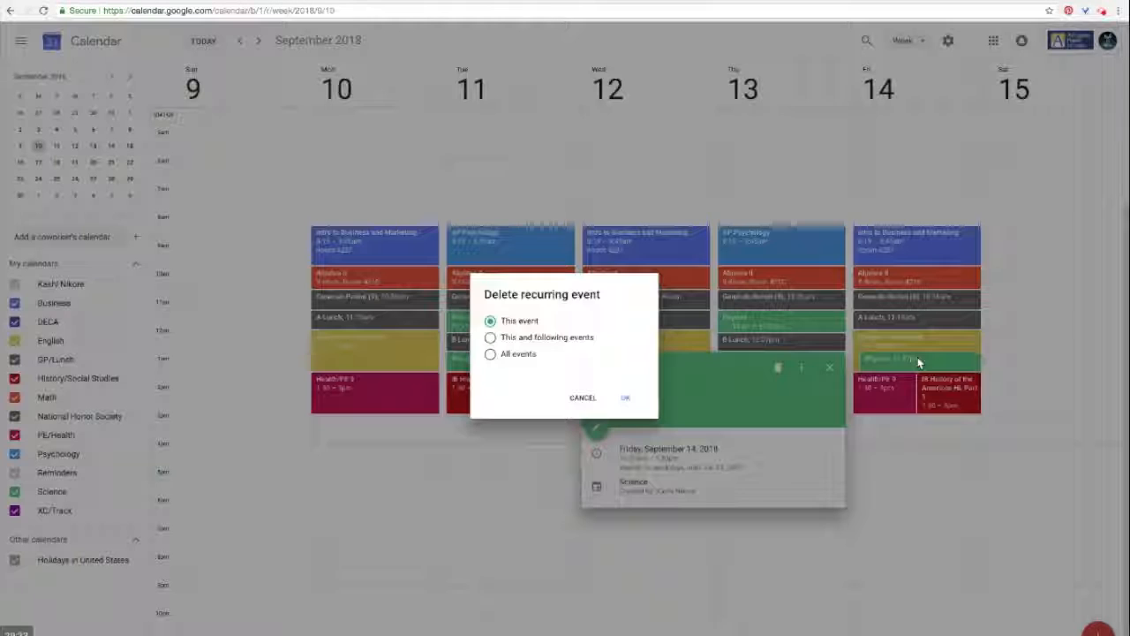
{"action": "key", "text": "Return"}
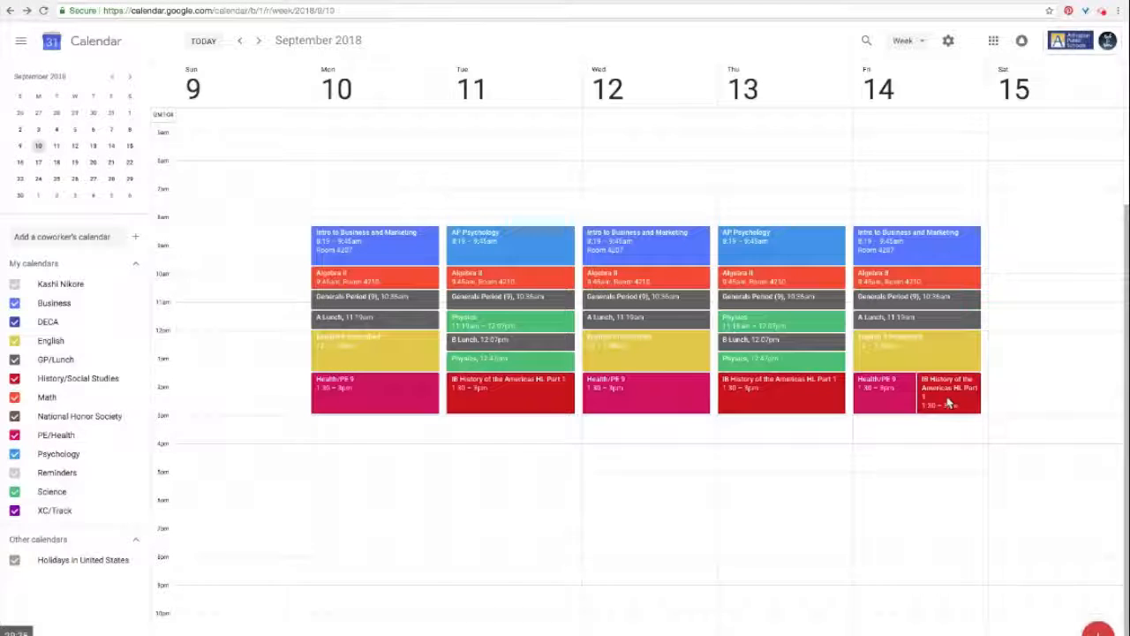
Step: Delete only the Friday, Sep 14 occurrence of IB History of the Americas HL Part 1
{"action": "left_click", "coordinate": [949, 403]}
{"action": "key", "text": "Delete"}
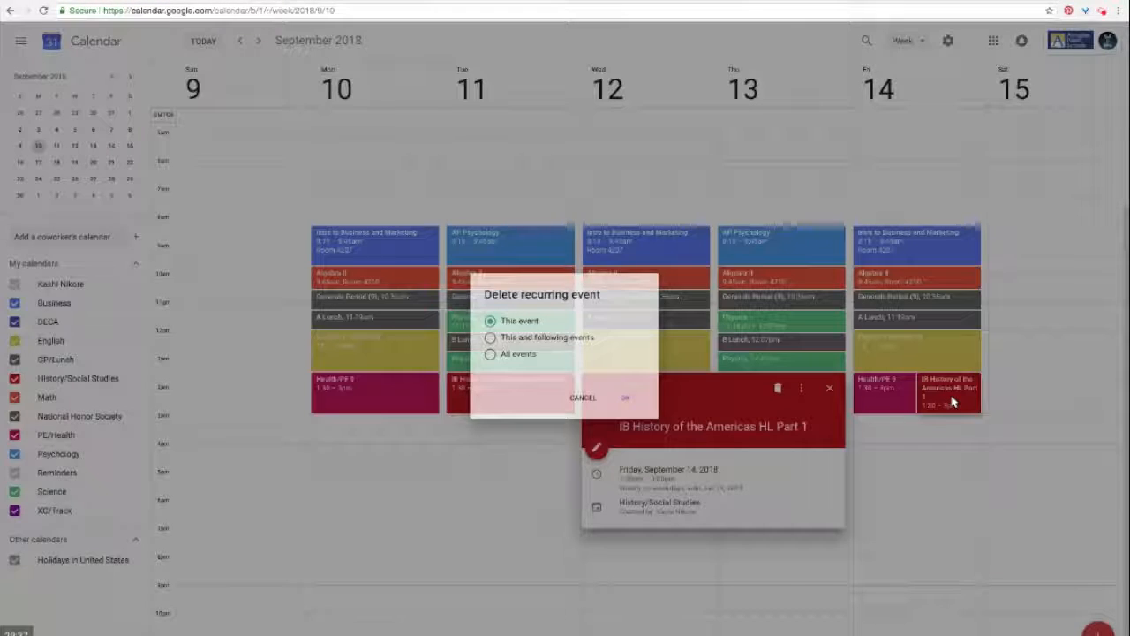
{"action": "key", "text": "Return"}
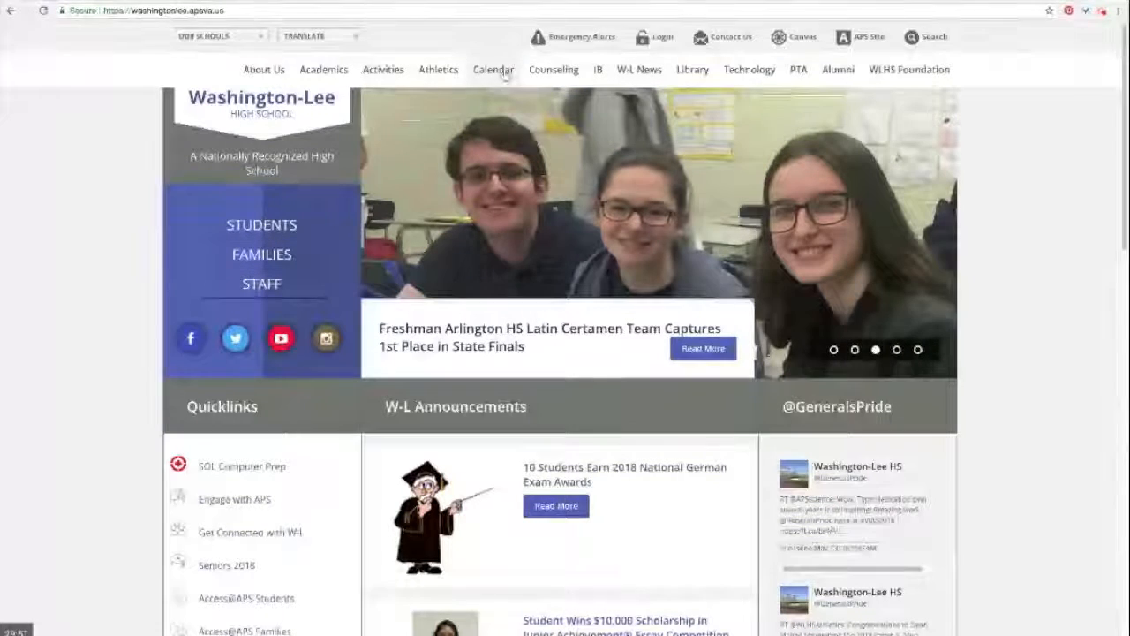
Step: Examine the events on the Washington-Lee High School website's calendar
{"action": "left_click", "coordinate": [502, 70]}
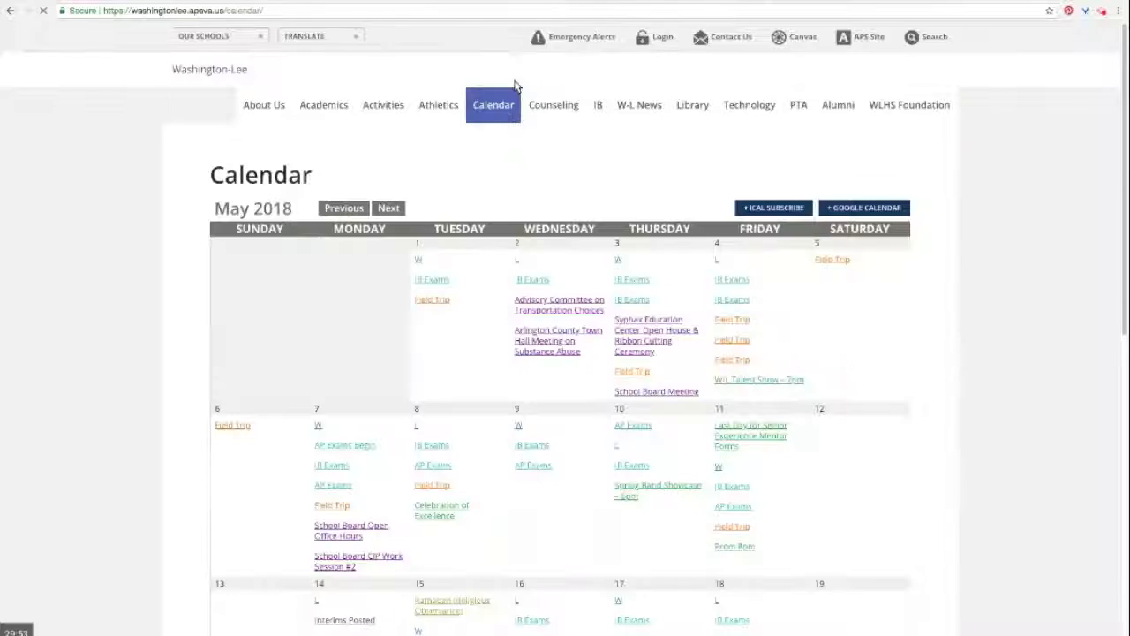
{"action": "scroll", "coordinate": [720, 196], "scroll_direction": "down", "scroll_amount": 1}
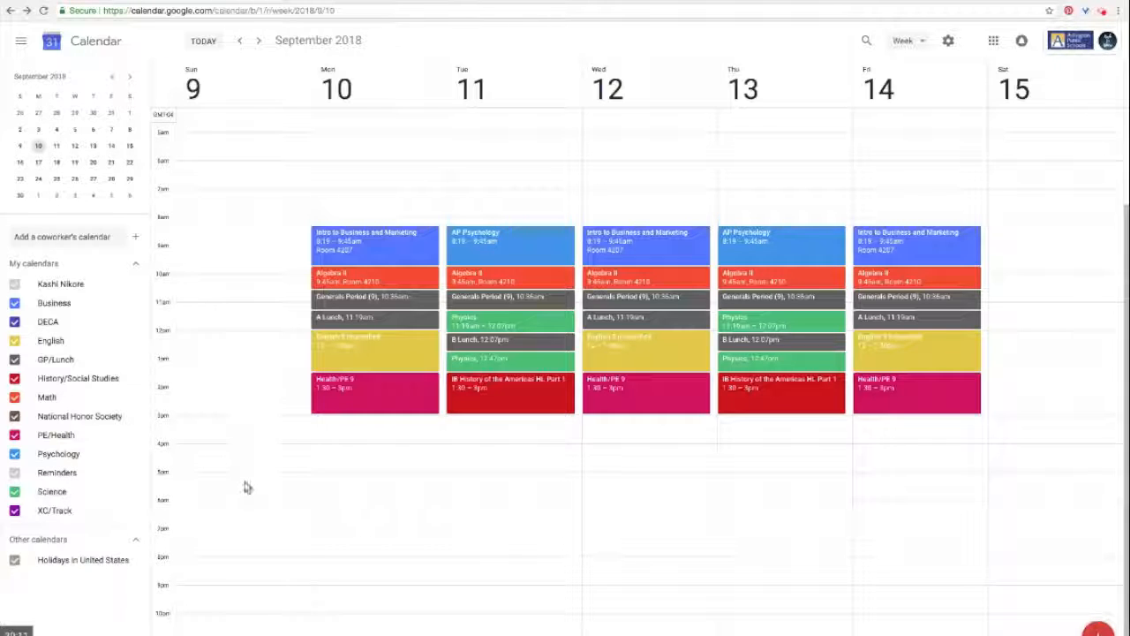
Step: Create an event titled XC Practice on Monday, Sep 10 from 3:30pm to 4:45pm and open its full editing options
{"action": "left_click_drag", "start_coordinate": [323, 432], "coordinate": [325, 465]}
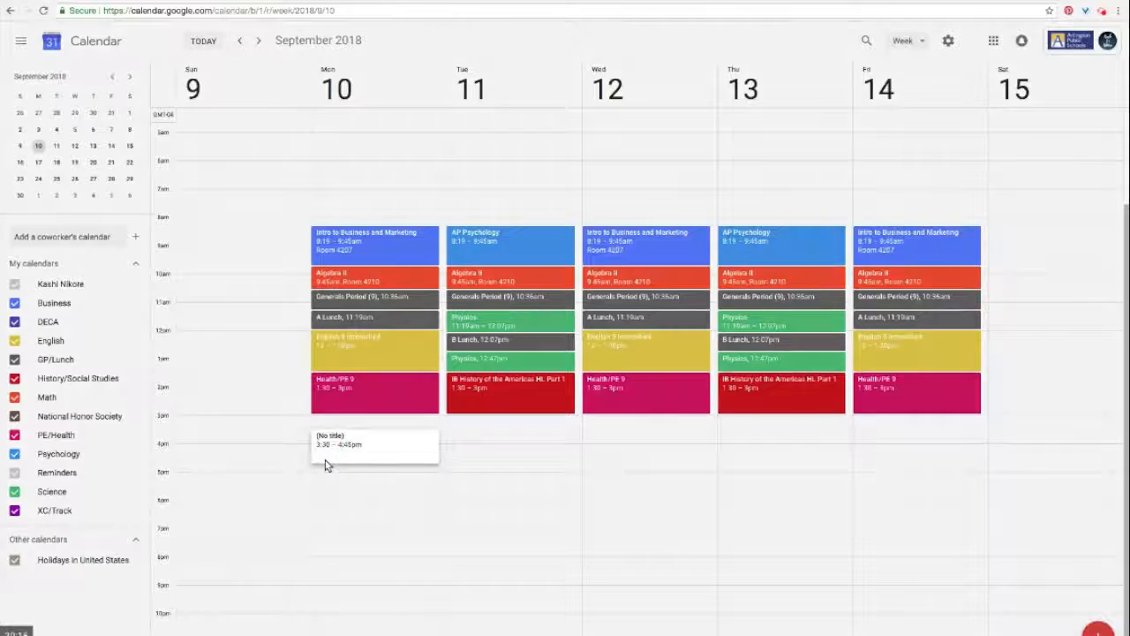
{"action": "type", "text": "XC Practice"}
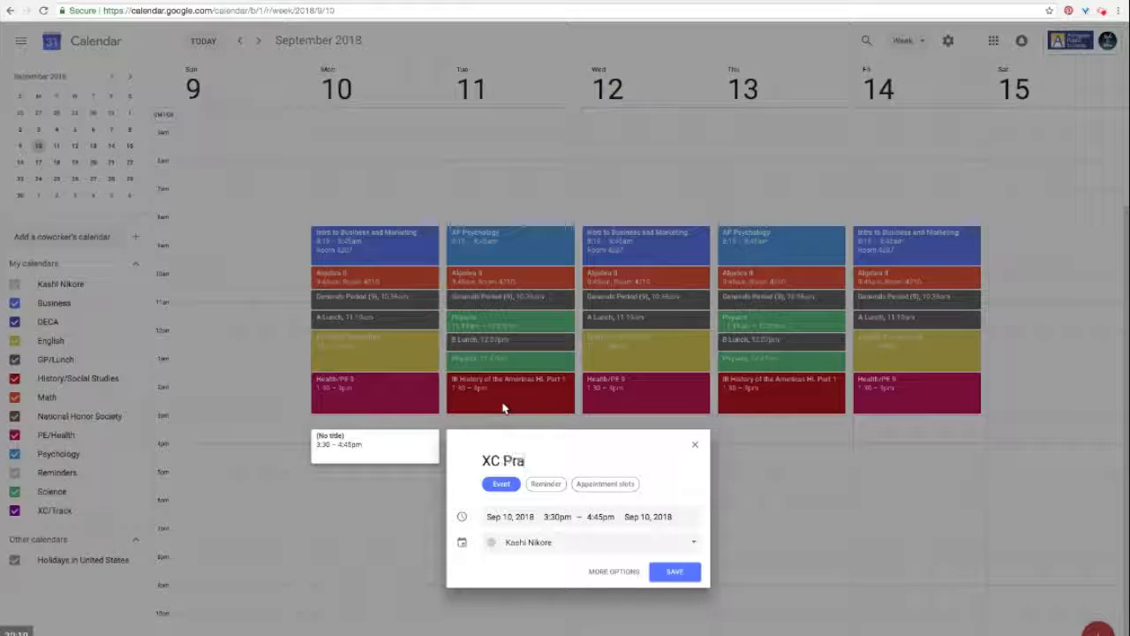
{"action": "left_click", "coordinate": [613, 571]}
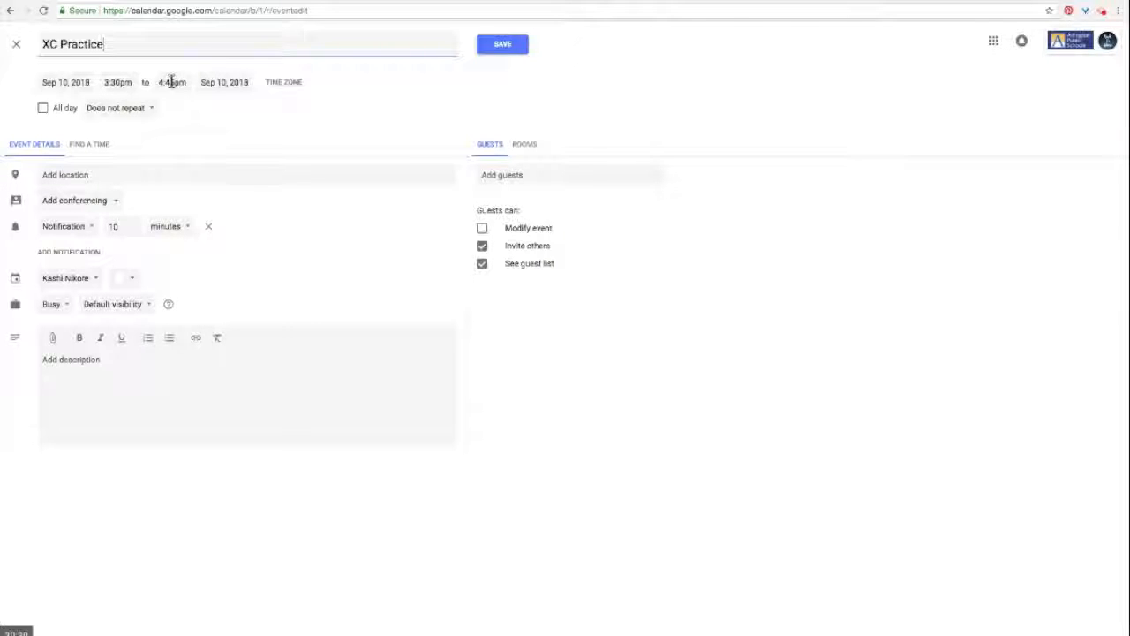
Step: Set XC Practice to repeat weekly on Monday, Tuesday, Thursday and Friday until Nov 9, 2018
{"action": "left_click", "coordinate": [114, 113]}
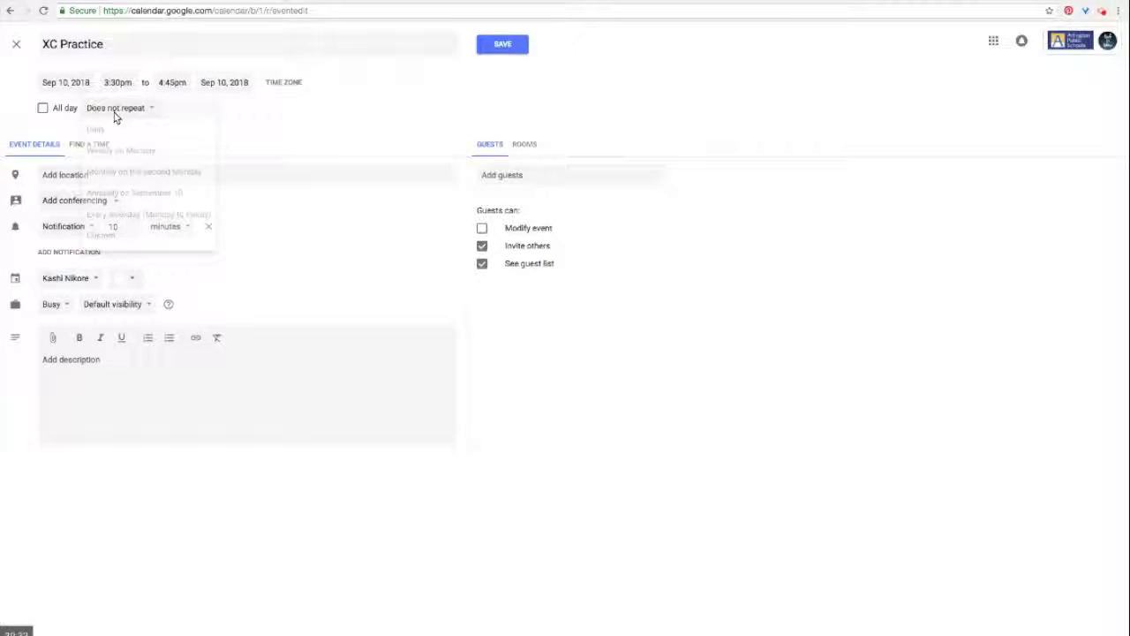
{"action": "left_click", "coordinate": [129, 235]}
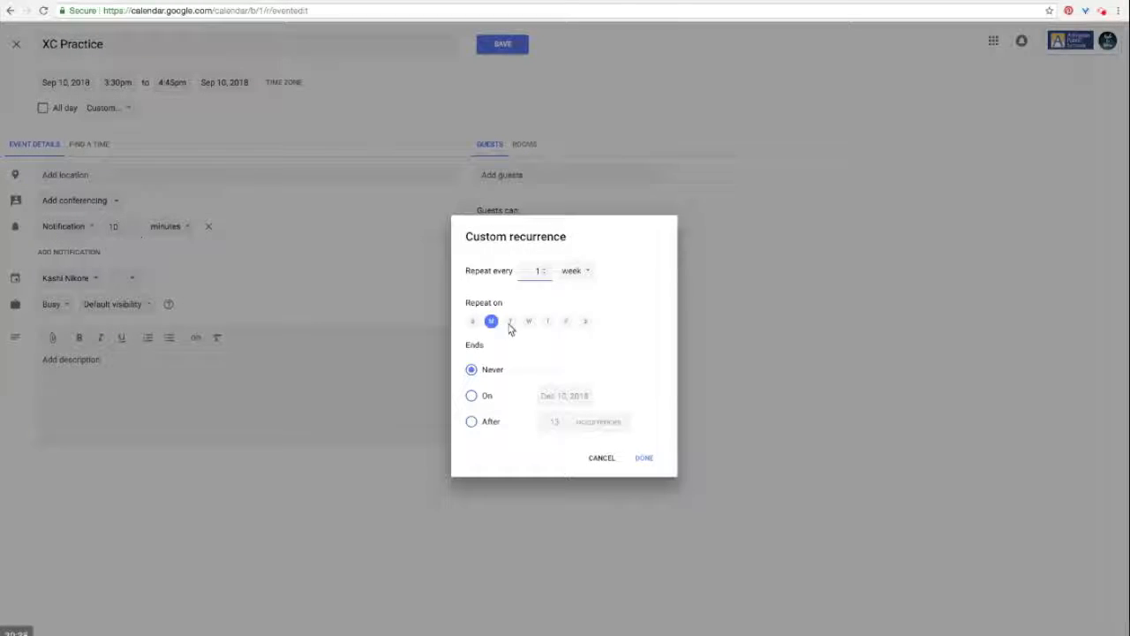
{"action": "left_click", "coordinate": [509, 322]}
{"action": "left_click", "coordinate": [547, 322]}
{"action": "left_click", "coordinate": [566, 321]}
{"action": "left_click", "coordinate": [472, 395]}
{"action": "left_click", "coordinate": [559, 396]}
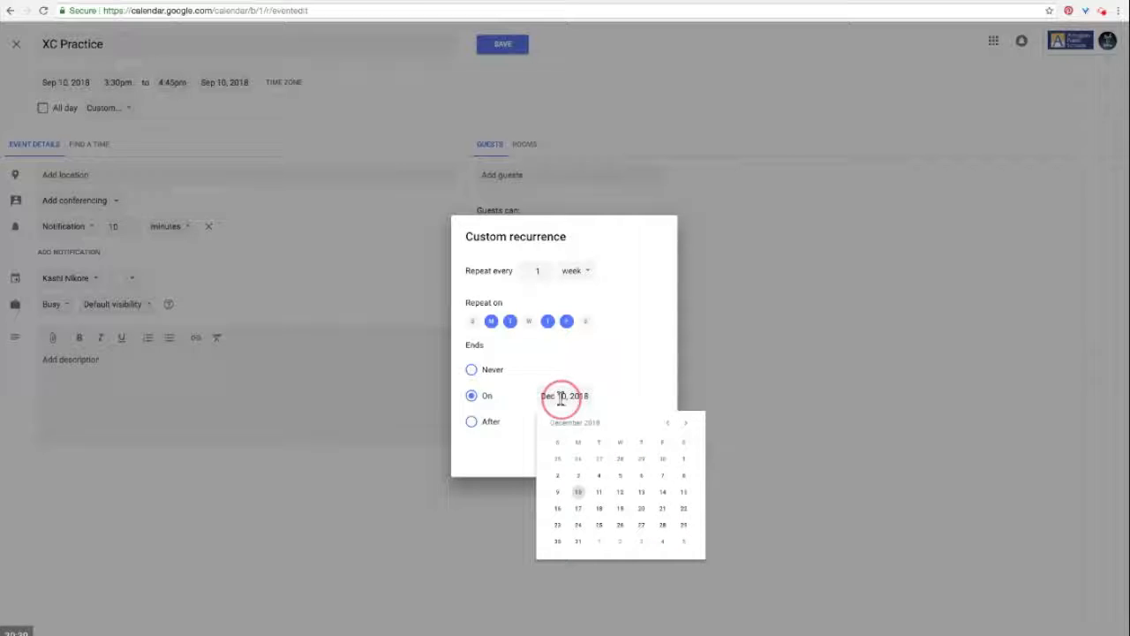
{"action": "left_click", "coordinate": [670, 425]}
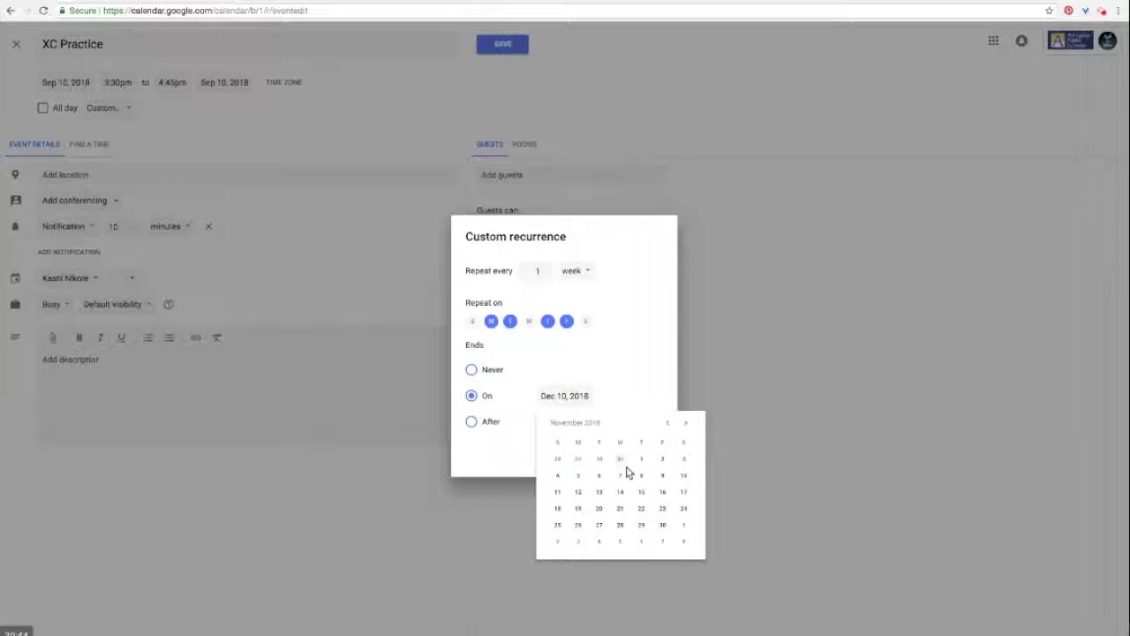
{"action": "left_click", "coordinate": [663, 476]}
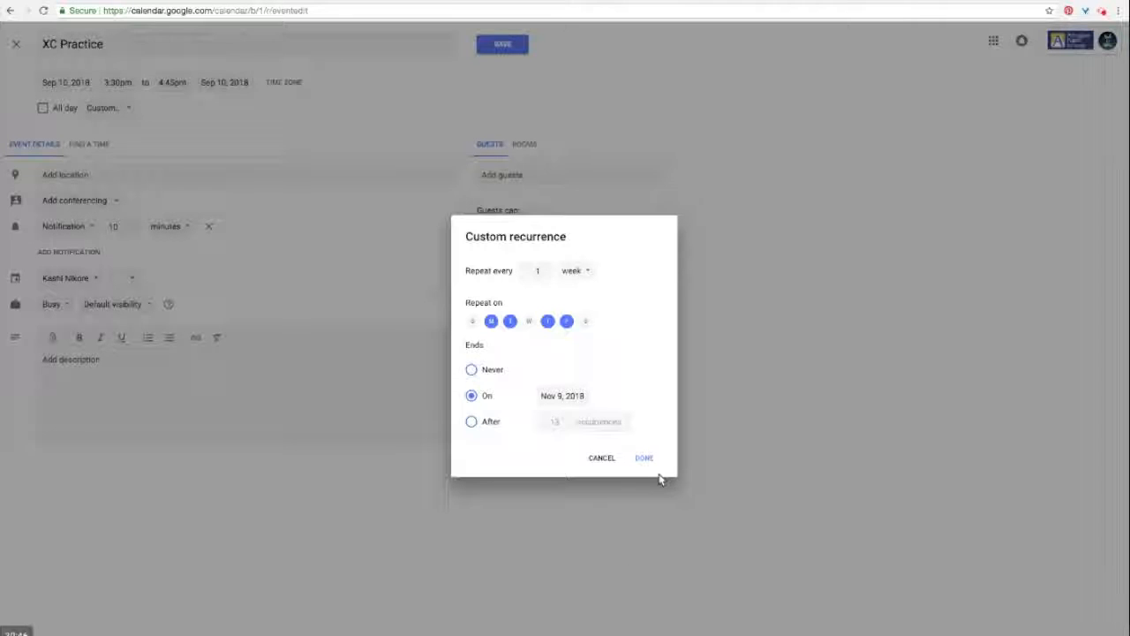
{"action": "left_click", "coordinate": [645, 458]}
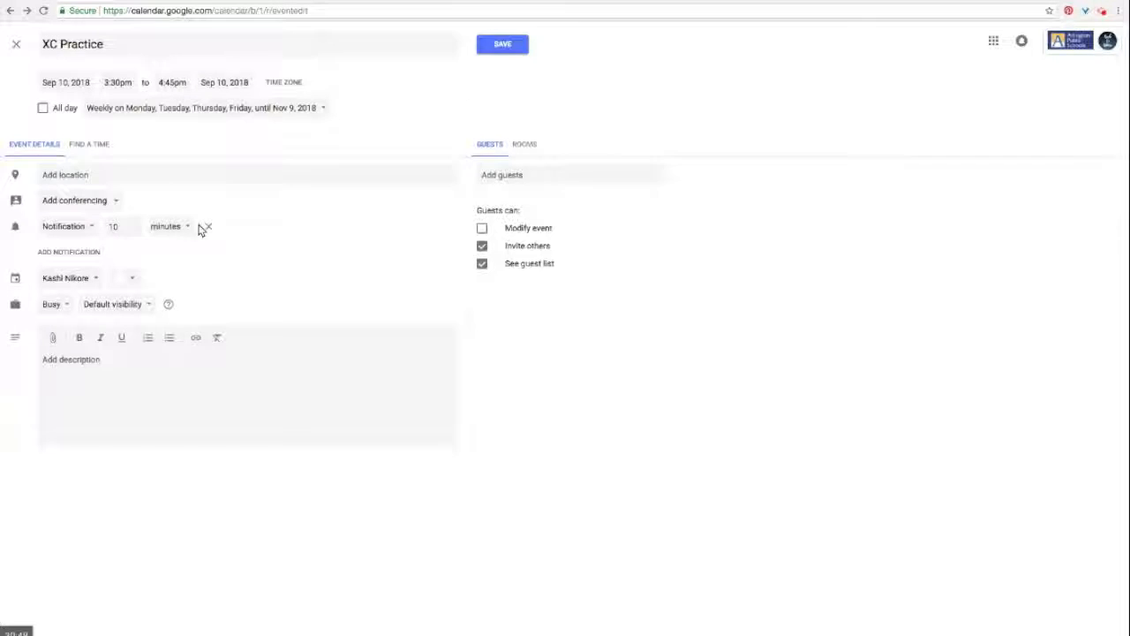
Step: Set the XC Practice notification to 15 minutes and save the event in the XC/Track calendar
{"action": "left_click", "coordinate": [133, 225]}
{"action": "double_click", "coordinate": [124, 227]}
{"action": "left_click", "coordinate": [68, 280]}
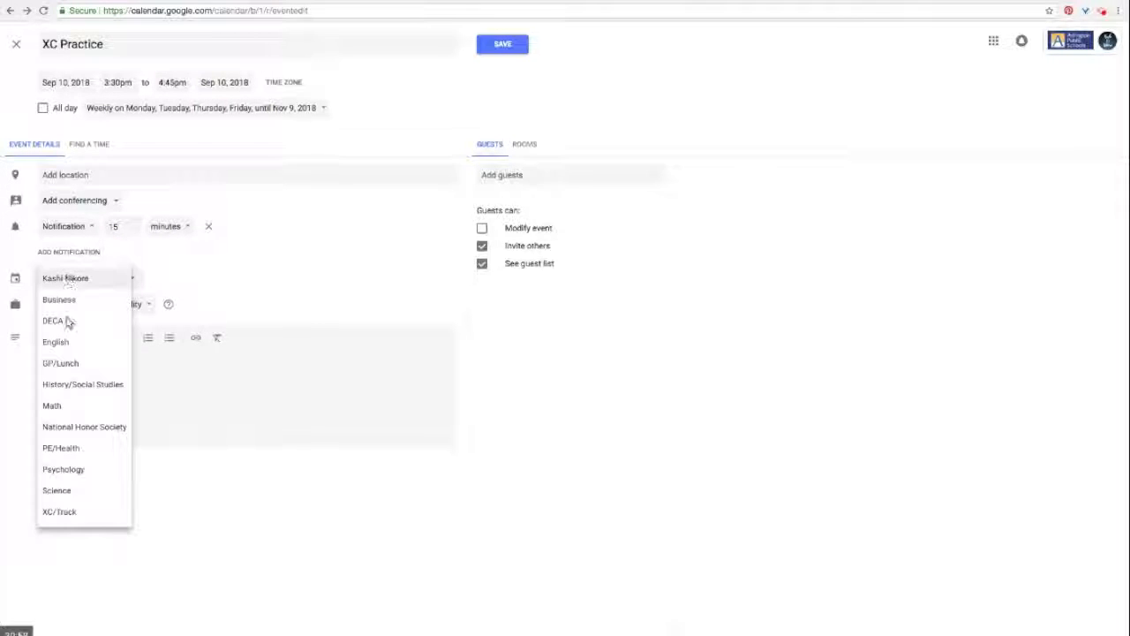
{"action": "left_click", "coordinate": [89, 511]}
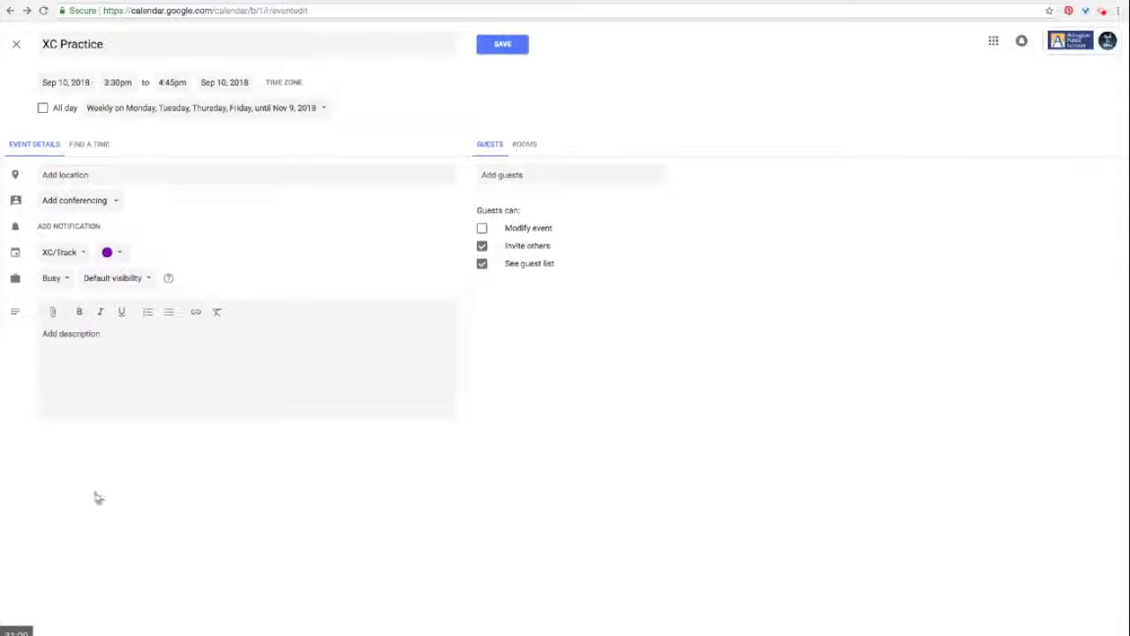
{"action": "left_click", "coordinate": [505, 51]}
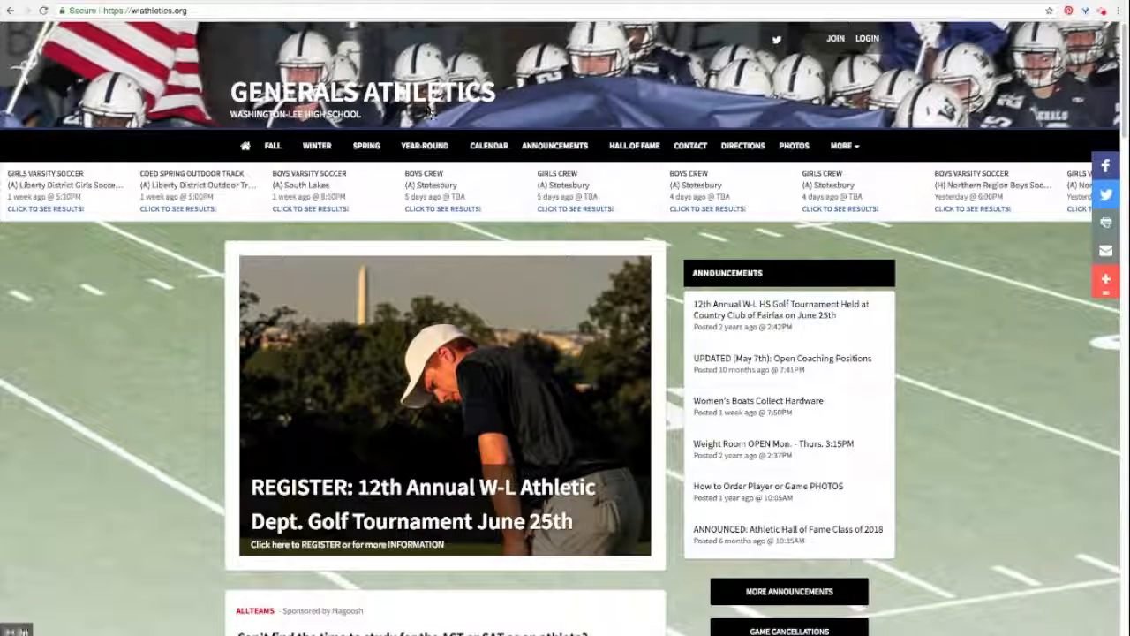
Step: On the Generals Athletics website, open the calendar of events and review the games listed for May 3, 2018
{"action": "left_click", "coordinate": [492, 150]}
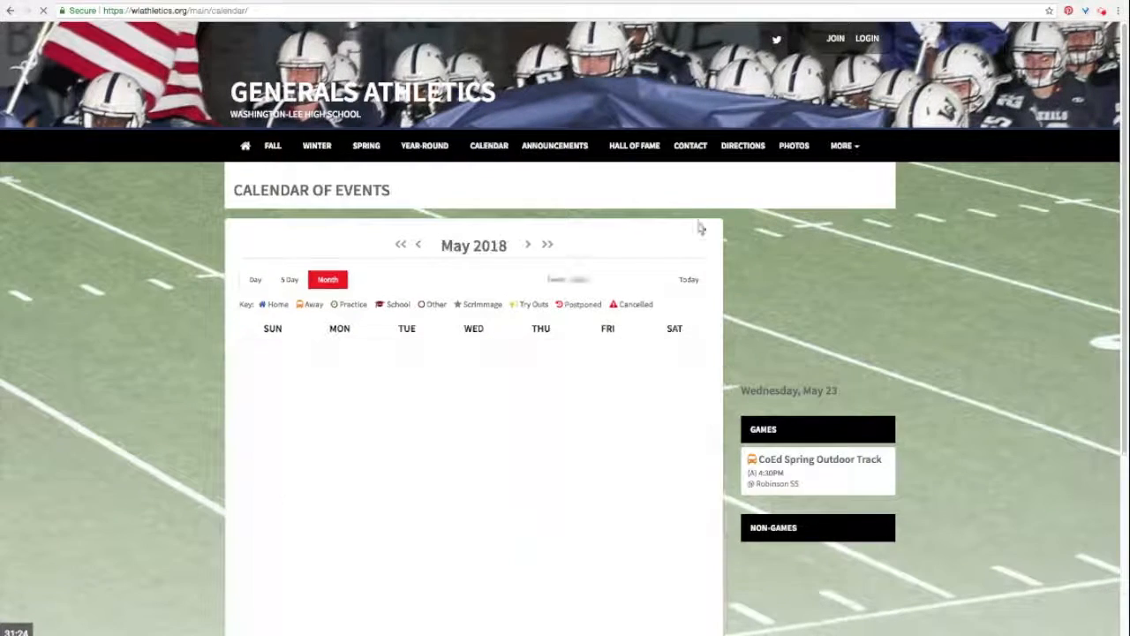
{"action": "scroll", "coordinate": [768, 227], "scroll_direction": "down", "scroll_amount": 3}
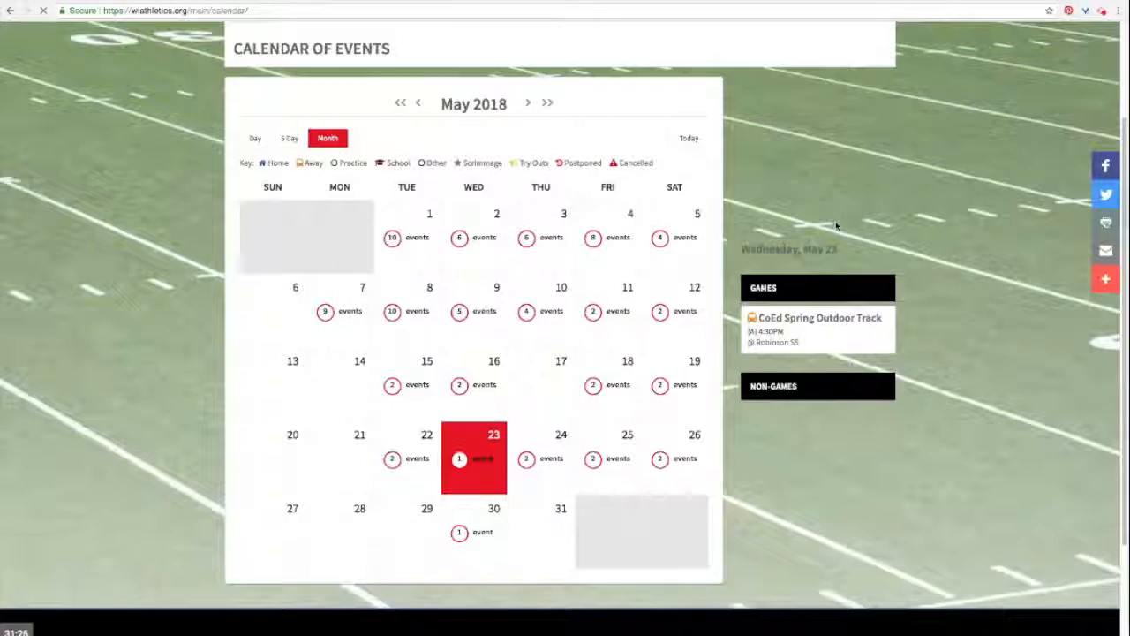
{"action": "left_click", "coordinate": [544, 235]}
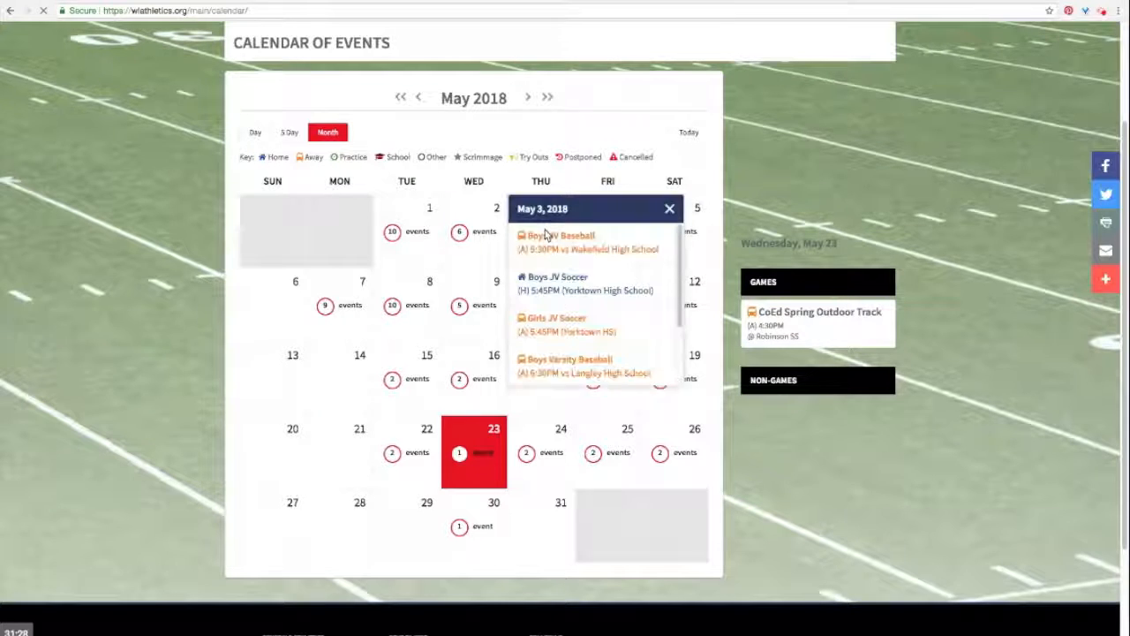
{"action": "scroll", "coordinate": [602, 284], "scroll_direction": "down", "scroll_amount": 2}
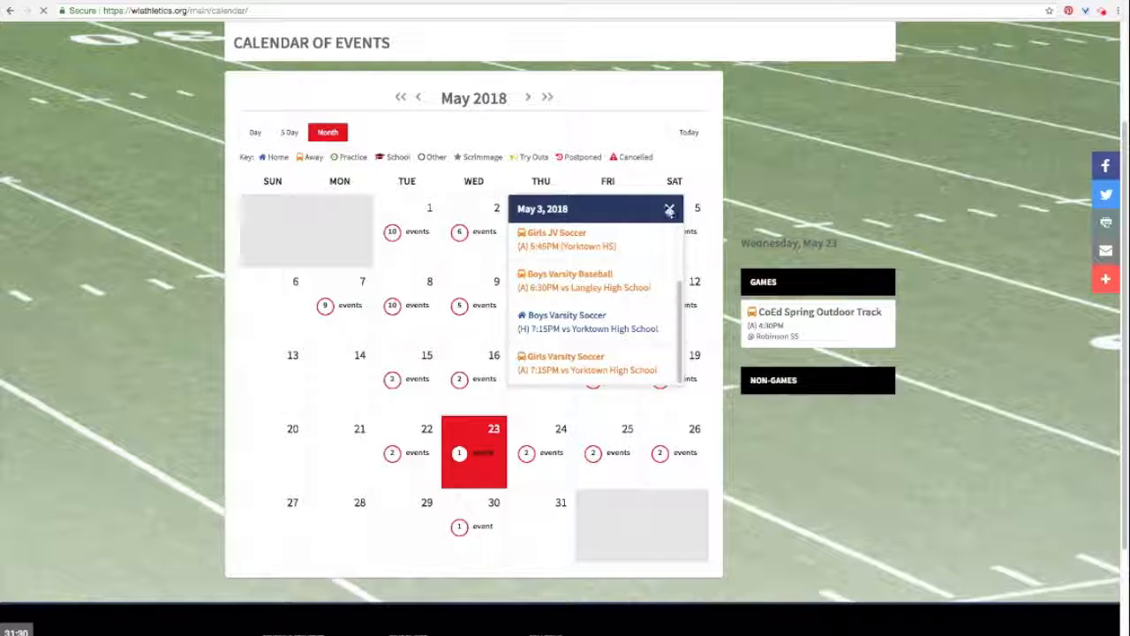
{"action": "left_click", "coordinate": [668, 210]}
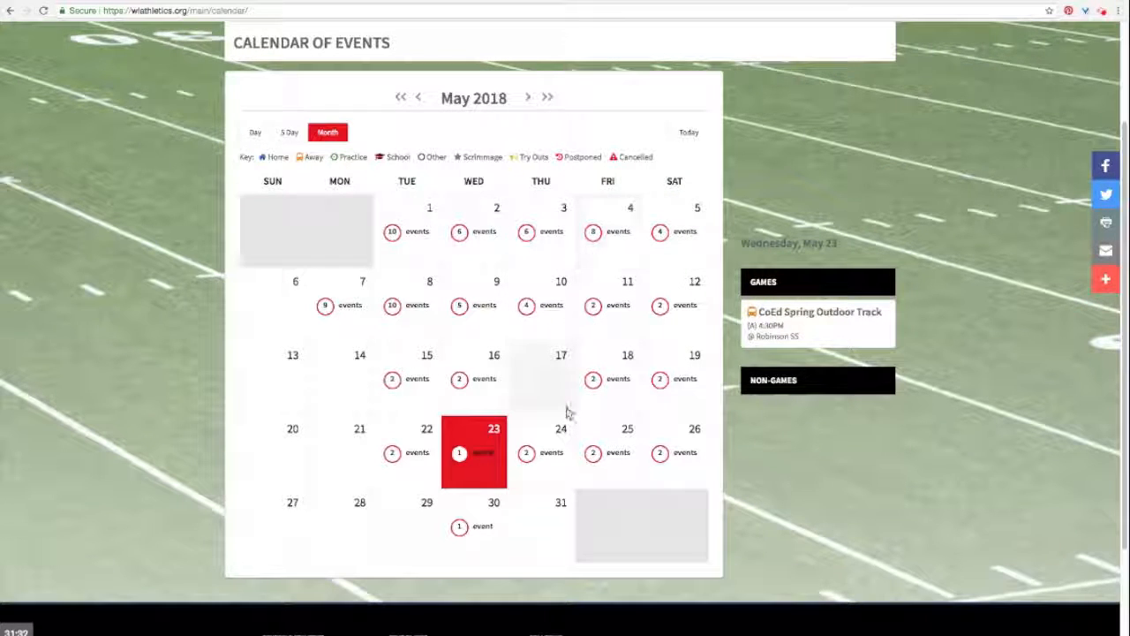
Step: Review the athletics events listed for May 23 and May 4, 2018
{"action": "left_click", "coordinate": [484, 446]}
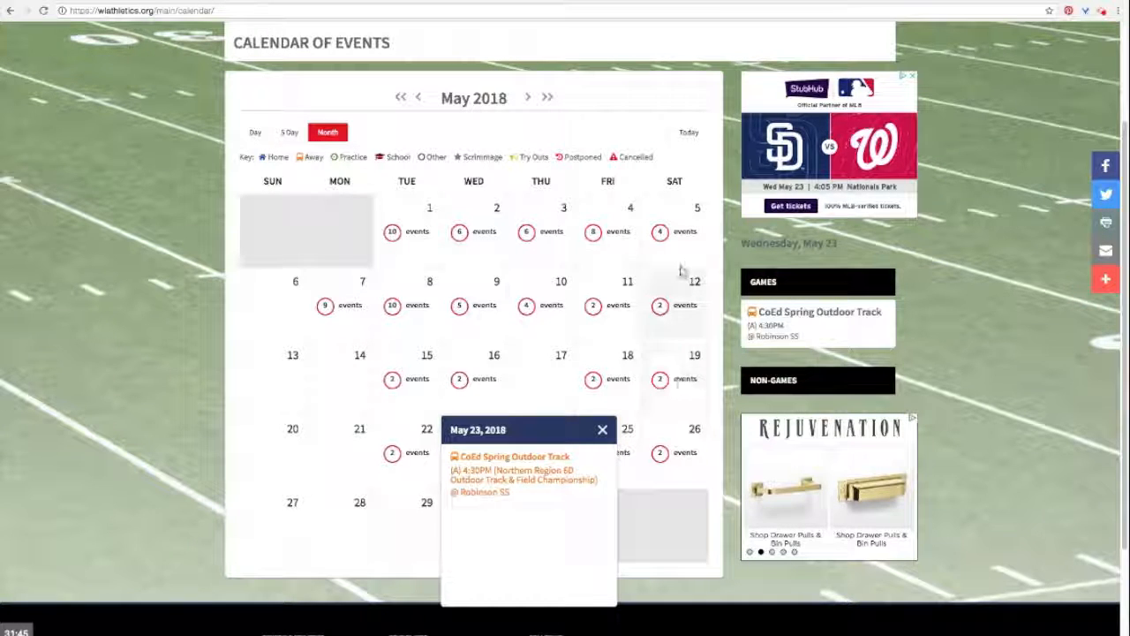
{"action": "left_click", "coordinate": [621, 243]}
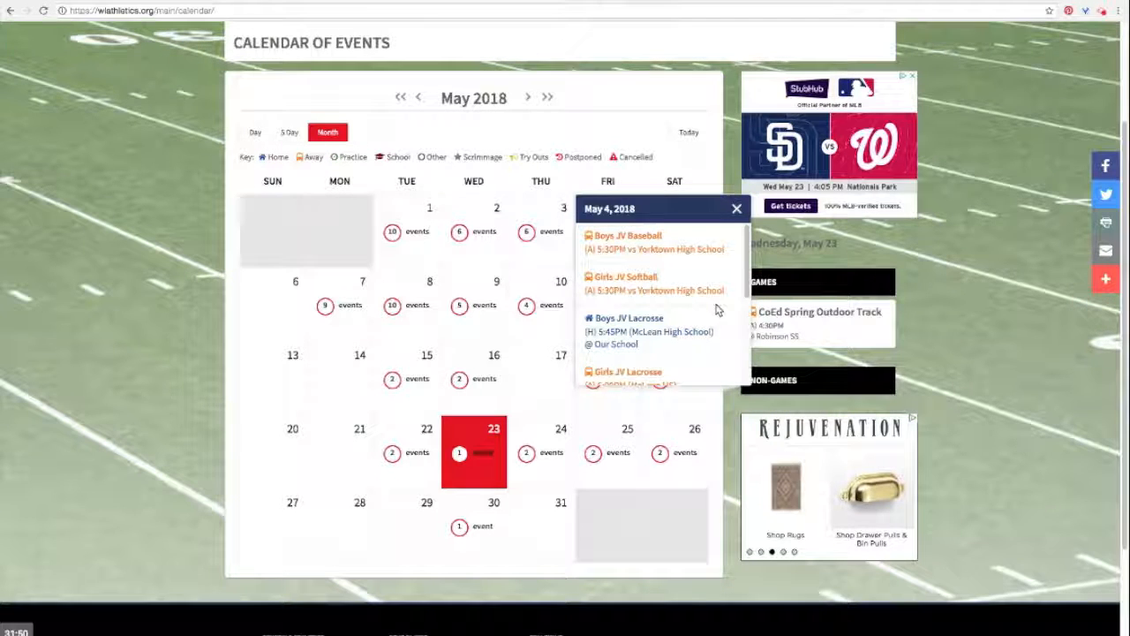
{"action": "scroll", "coordinate": [717, 309], "scroll_direction": "down", "scroll_amount": 1}
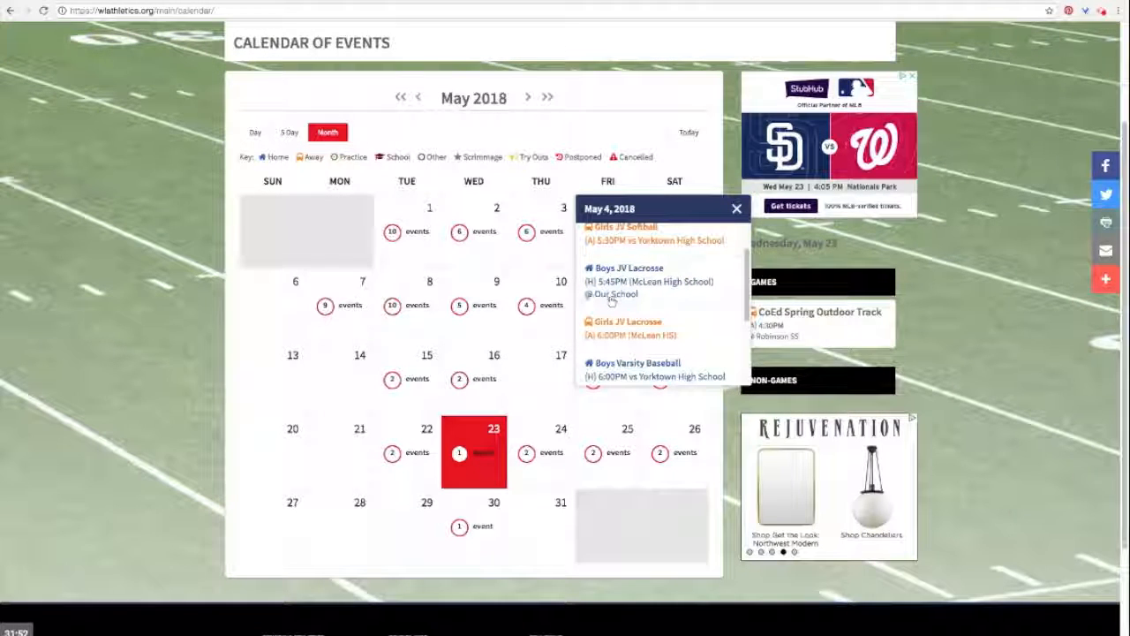
{"action": "scroll", "coordinate": [618, 301], "scroll_direction": "down", "scroll_amount": 1}
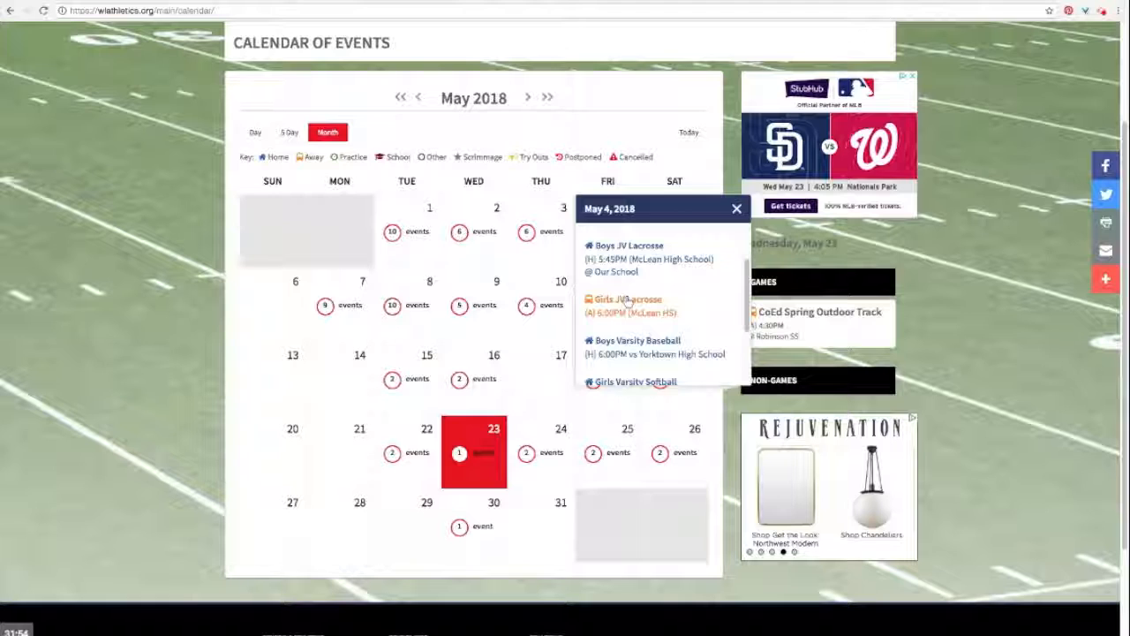
{"action": "scroll", "coordinate": [629, 301], "scroll_direction": "down", "scroll_amount": 2}
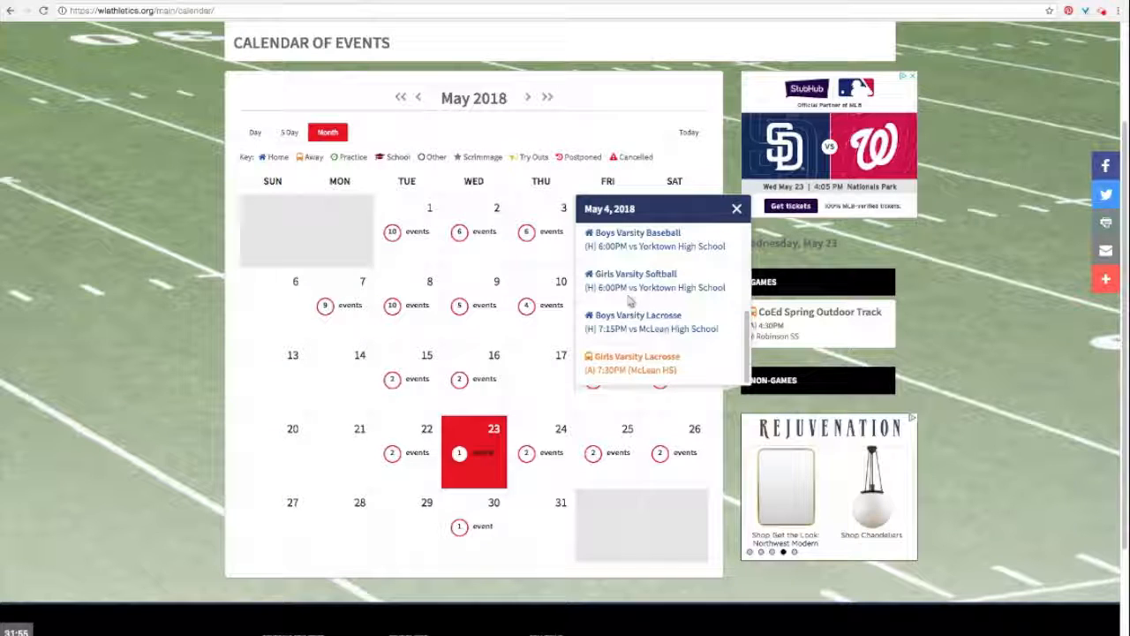
{"action": "left_click", "coordinate": [736, 210]}
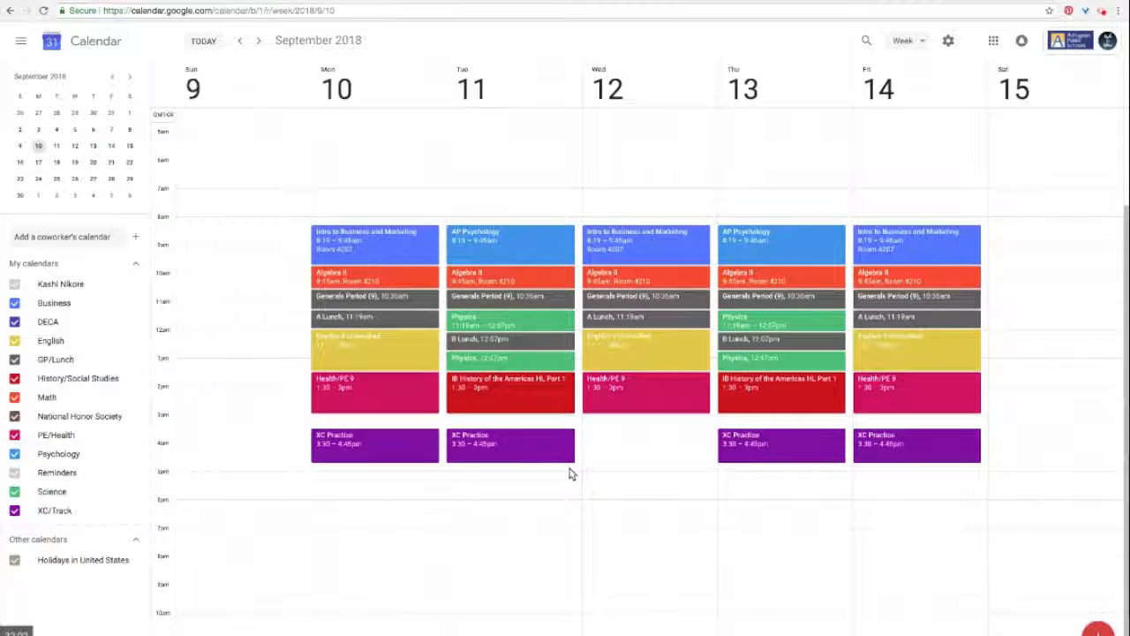
Step: Create an event titled Burke Lake Park Meet on Wednesday, Sep 12 from 5:00pm to 8:00pm and open its full editing options
{"action": "left_click_drag", "start_coordinate": [619, 477], "coordinate": [620, 557]}
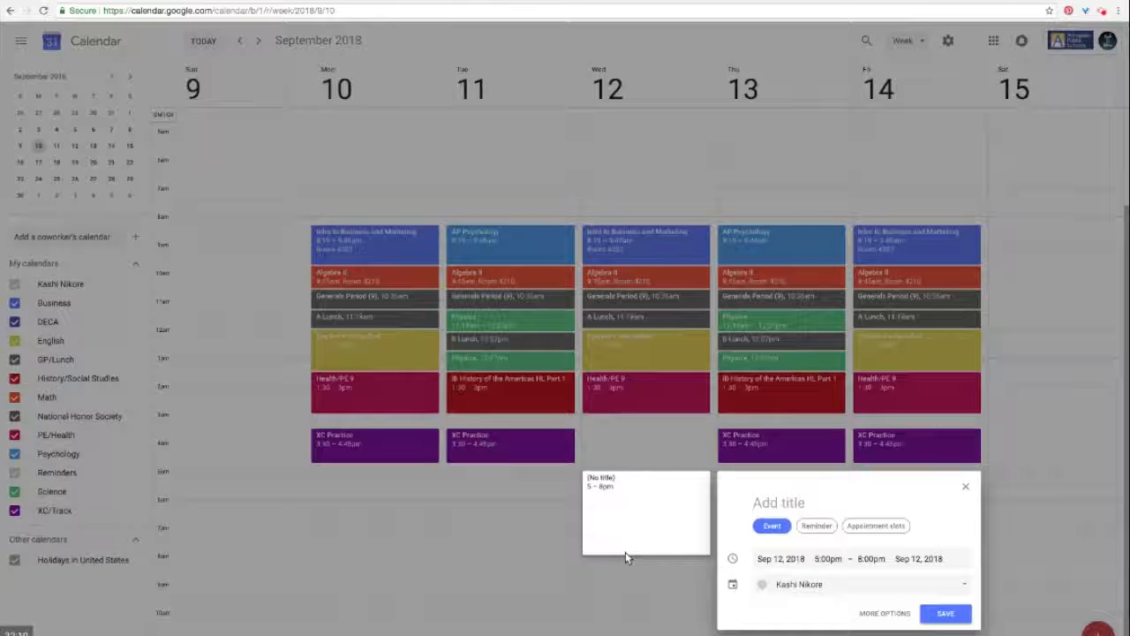
{"action": "type", "text": "Burke Lake Park "}
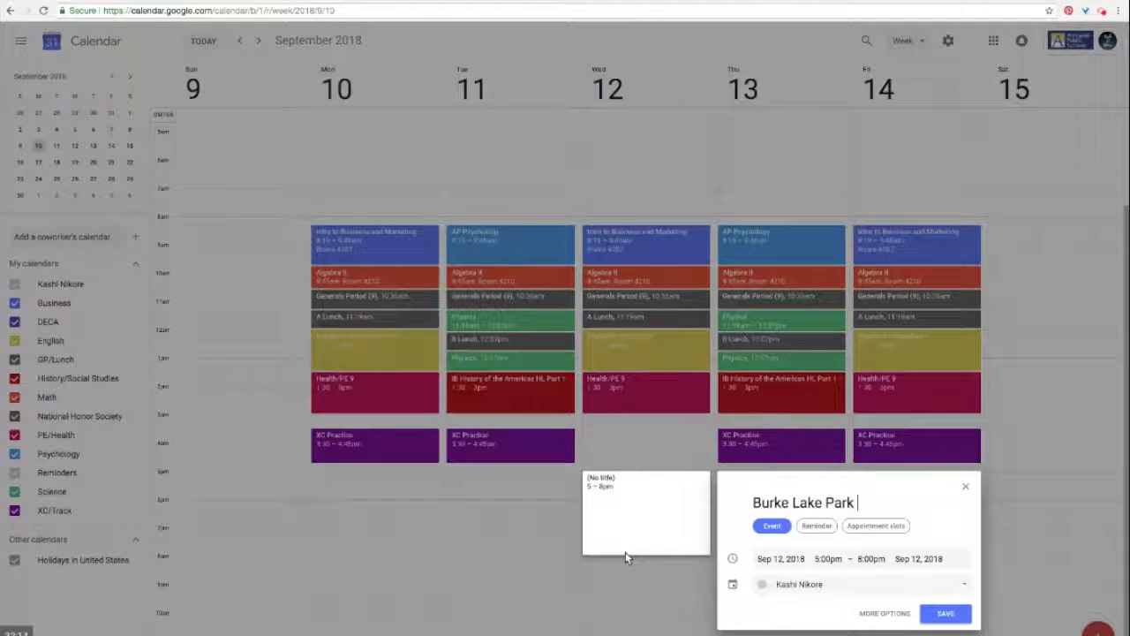
{"action": "type", "text": "Meet"}
{"action": "left_click", "coordinate": [886, 613]}
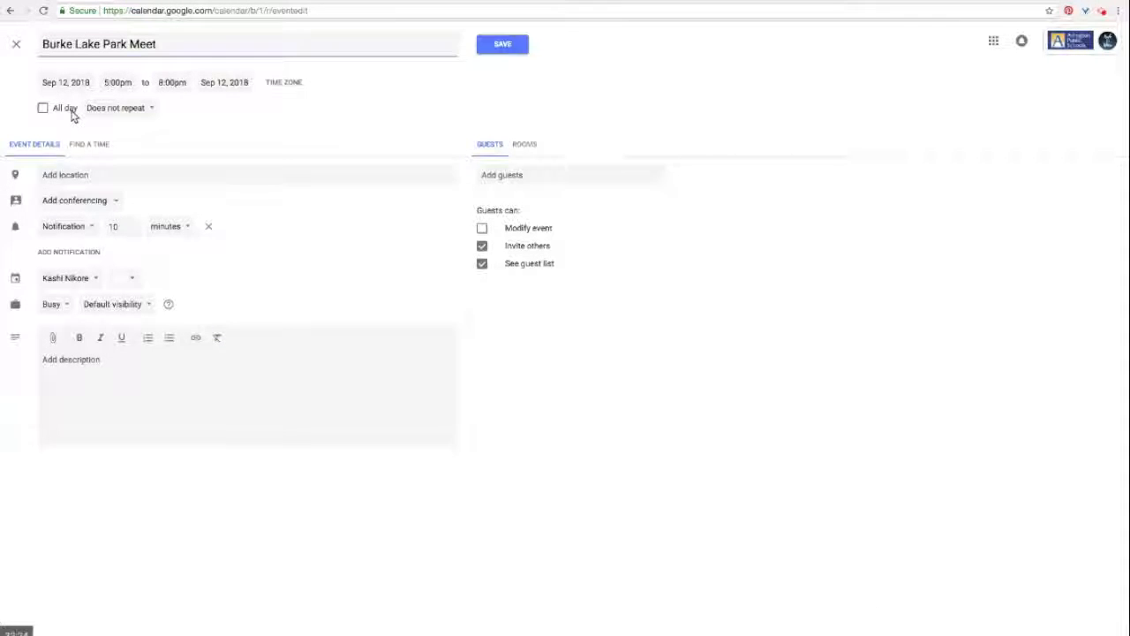
Step: Remove the notification from Burke Lake Park Meet and save the event in the XC/Track calendar
{"action": "left_click", "coordinate": [209, 226]}
{"action": "left_click", "coordinate": [73, 251]}
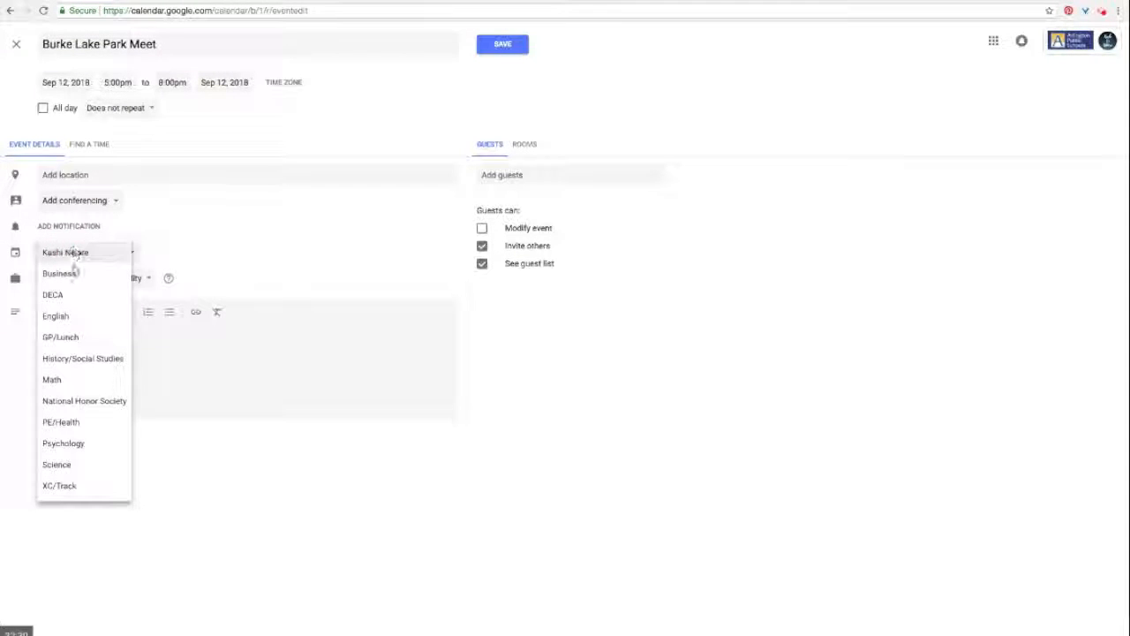
{"action": "left_click", "coordinate": [57, 482]}
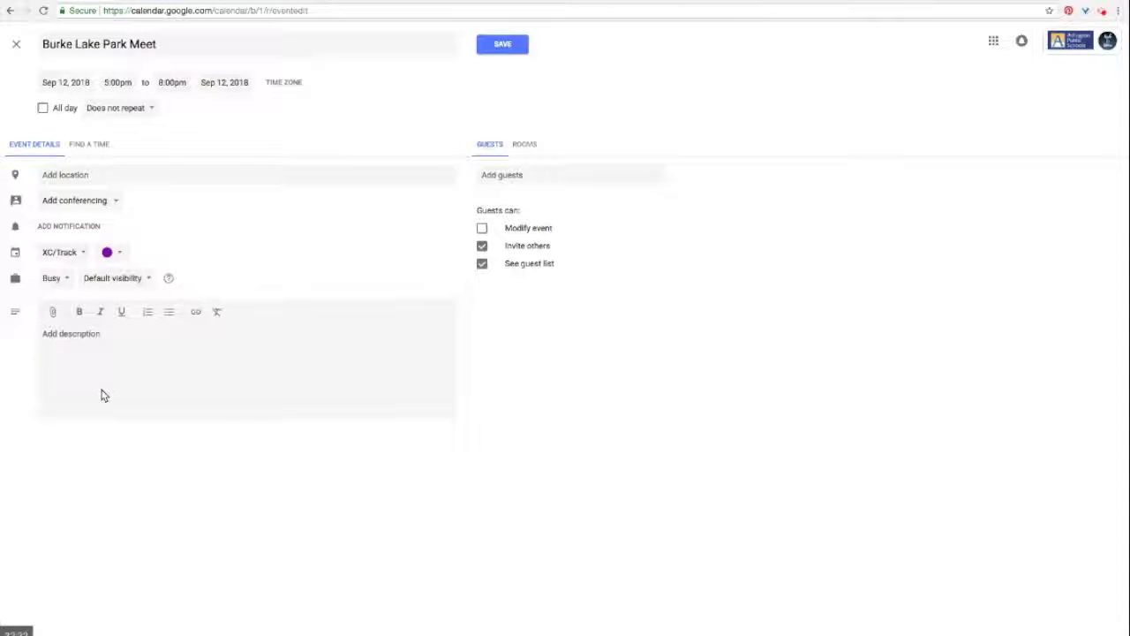
{"action": "left_click", "coordinate": [498, 44]}
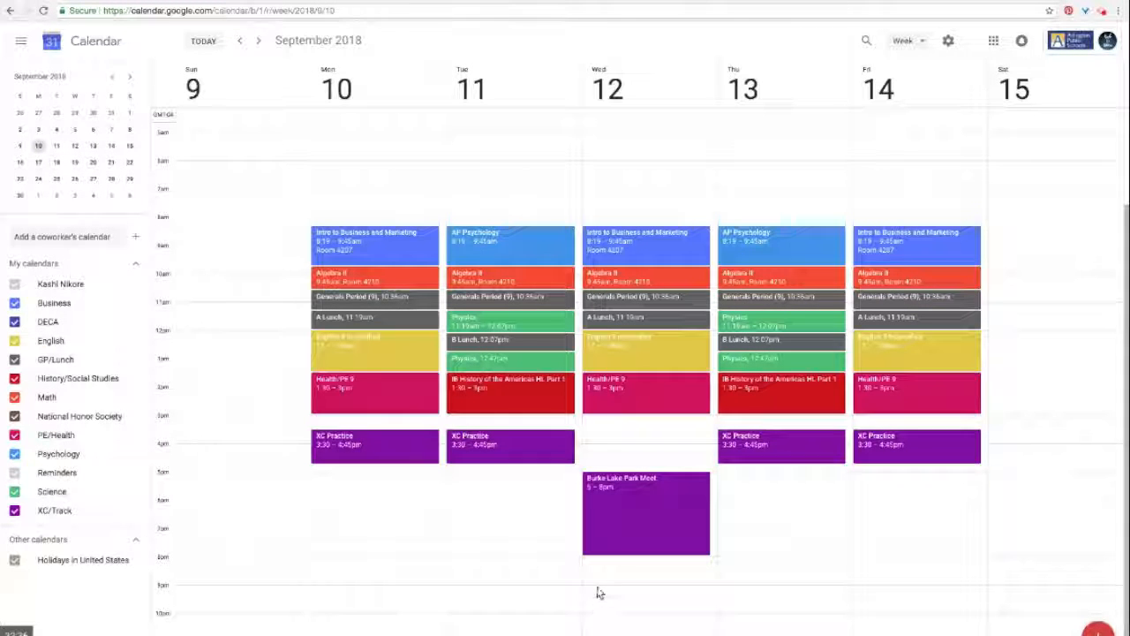
Step: Create an event titled Bus to Meet on Wednesday, Sep 12 from 3:30pm to 4:30pm in the XC/Track calendar and open its full editing options
{"action": "left_click", "coordinate": [609, 439]}
{"action": "left_click_drag", "start_coordinate": [609, 439], "coordinate": [607, 459]}
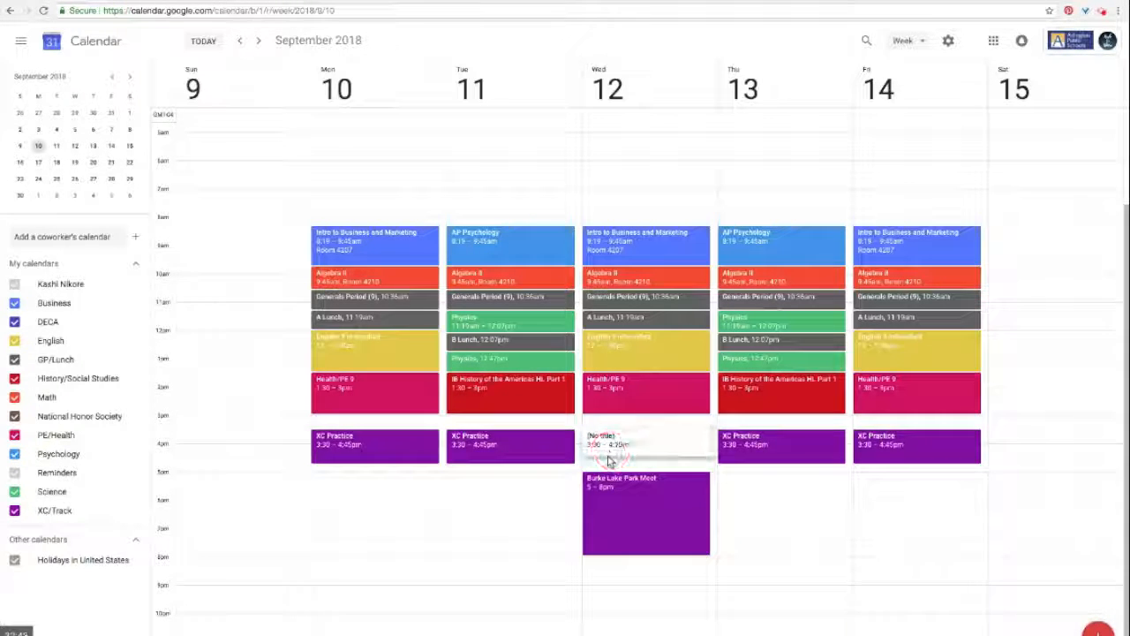
{"action": "type", "text": "Bus to "}
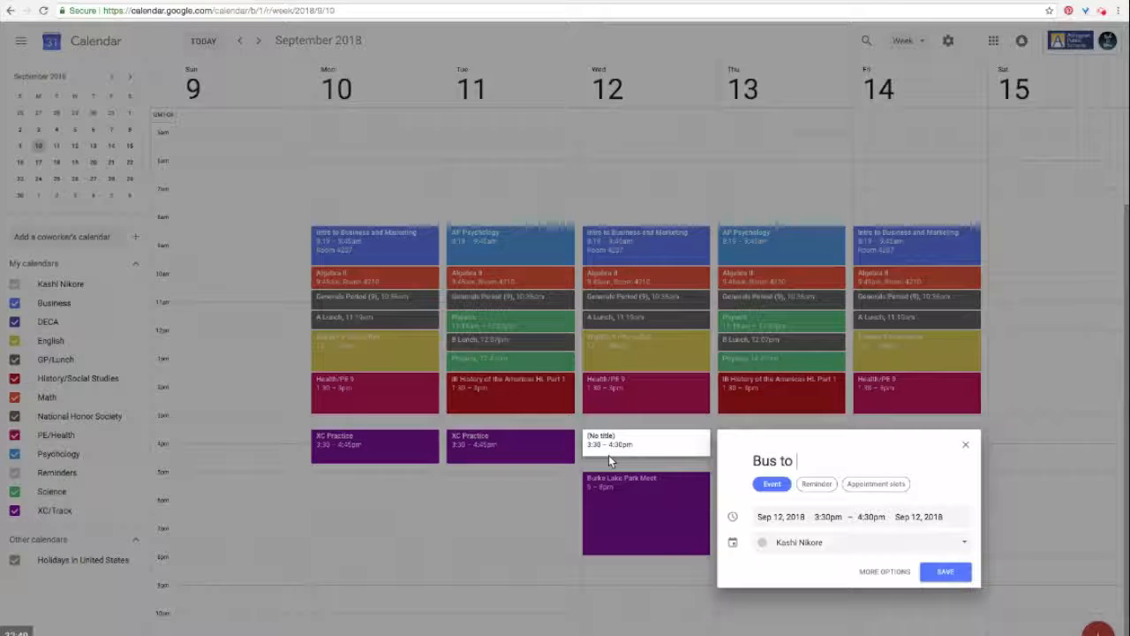
{"action": "type", "text": "Meet"}
{"action": "left_click", "coordinate": [785, 549]}
{"action": "left_click", "coordinate": [784, 621]}
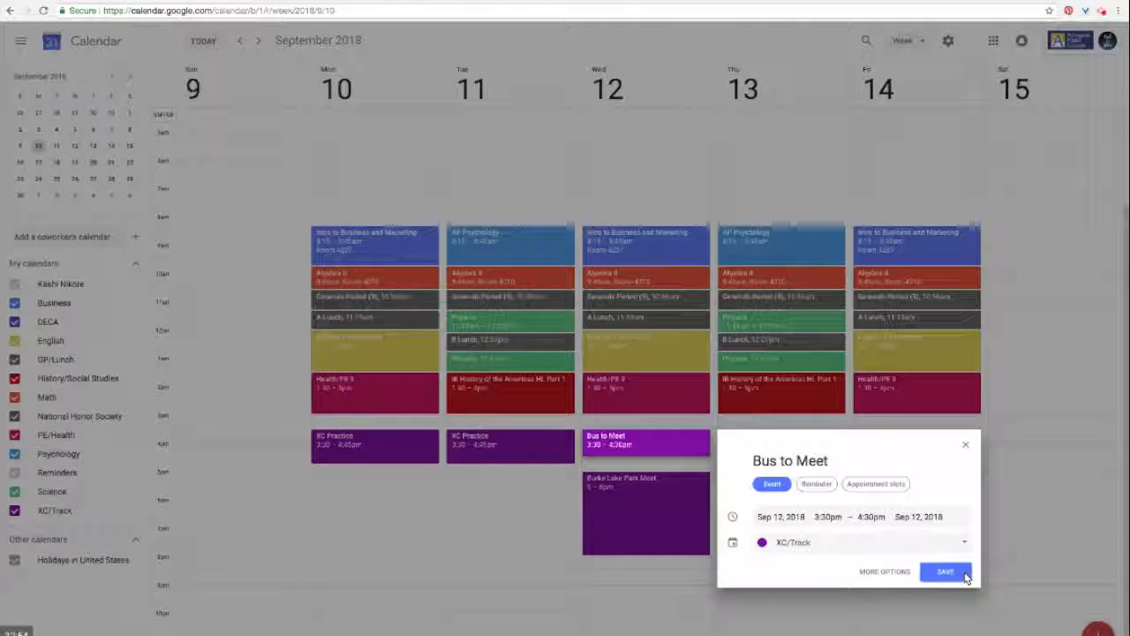
{"action": "left_click", "coordinate": [883, 572]}
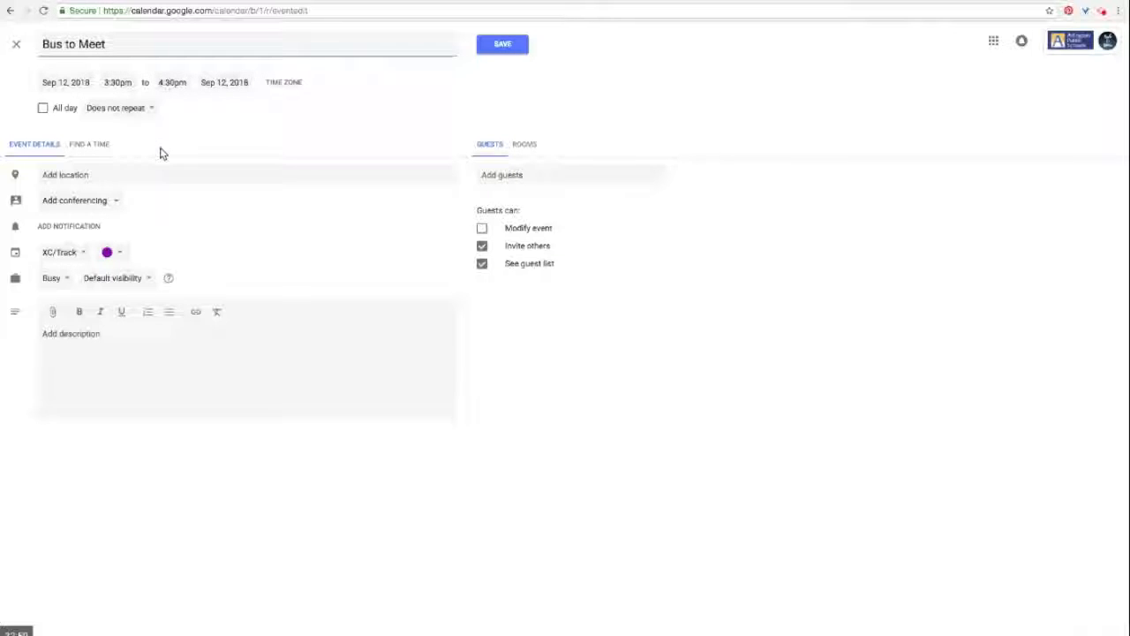
Step: Make Bus to Meet repeat weekly on Wednesday until Nov 9, 2018, and save the event
{"action": "left_click", "coordinate": [131, 113]}
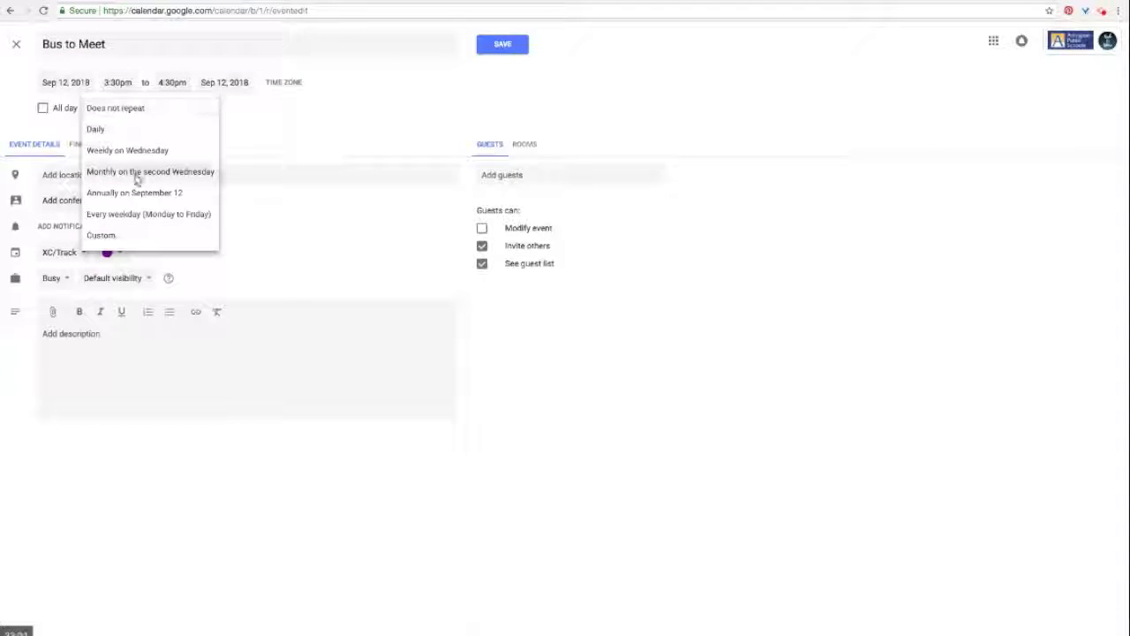
{"action": "left_click", "coordinate": [127, 151]}
{"action": "left_click", "coordinate": [116, 110]}
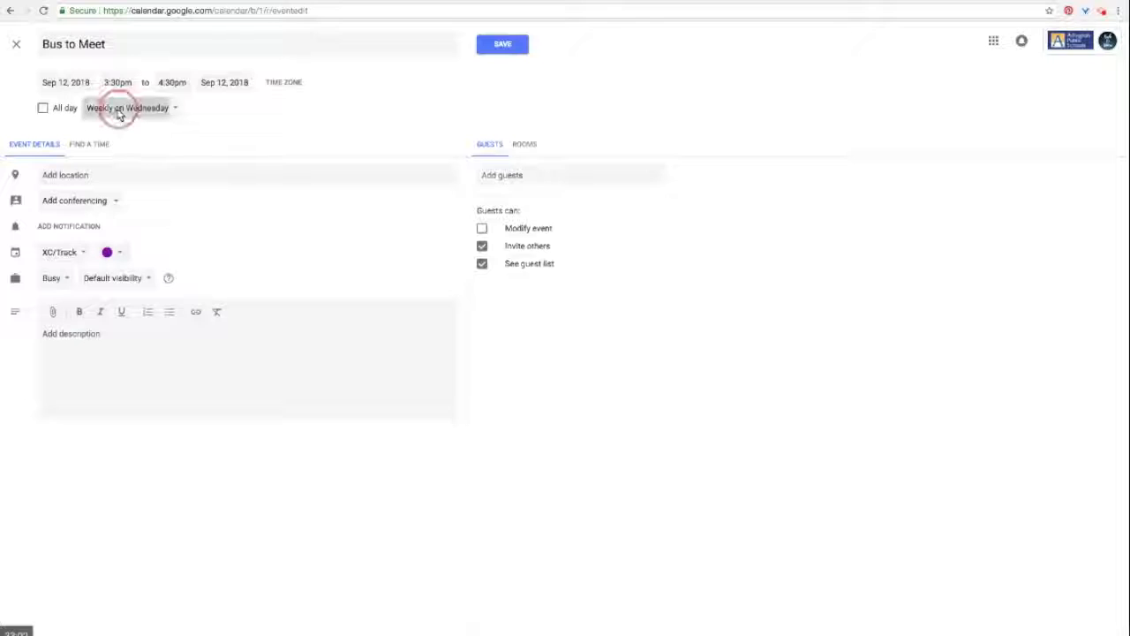
{"action": "left_click", "coordinate": [123, 195]}
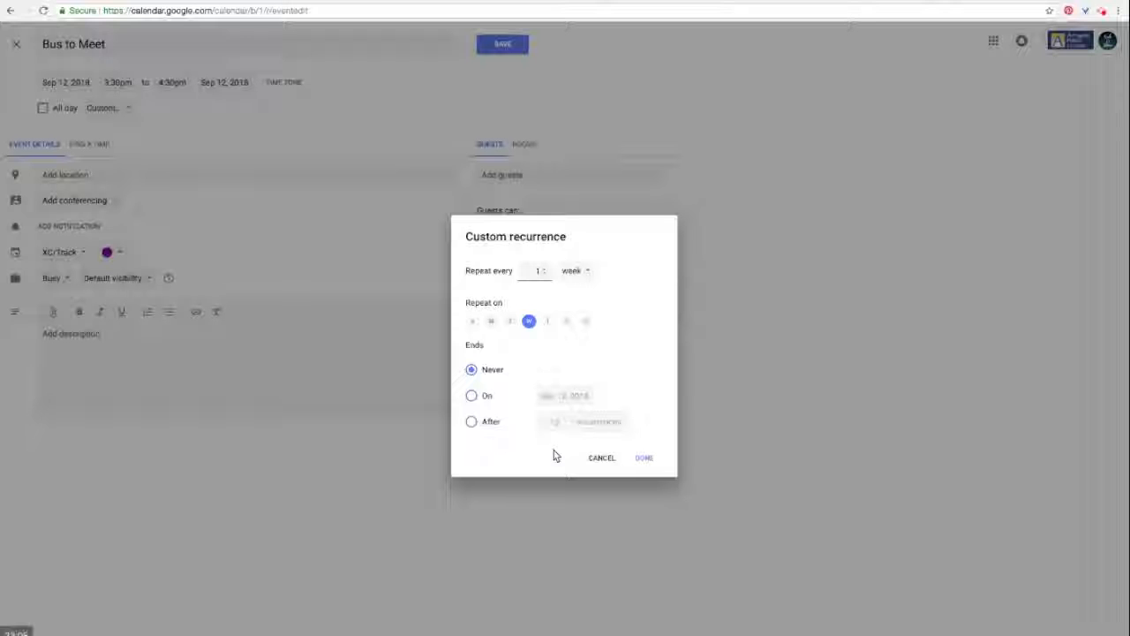
{"action": "left_click", "coordinate": [471, 396]}
{"action": "left_click", "coordinate": [556, 396]}
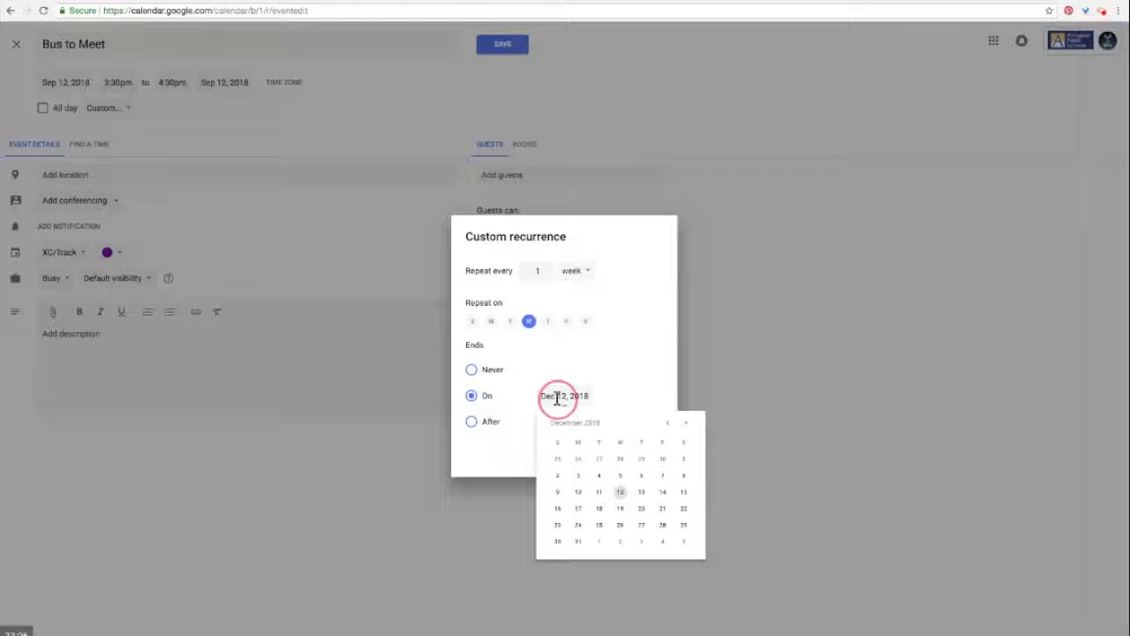
{"action": "left_click", "coordinate": [669, 424]}
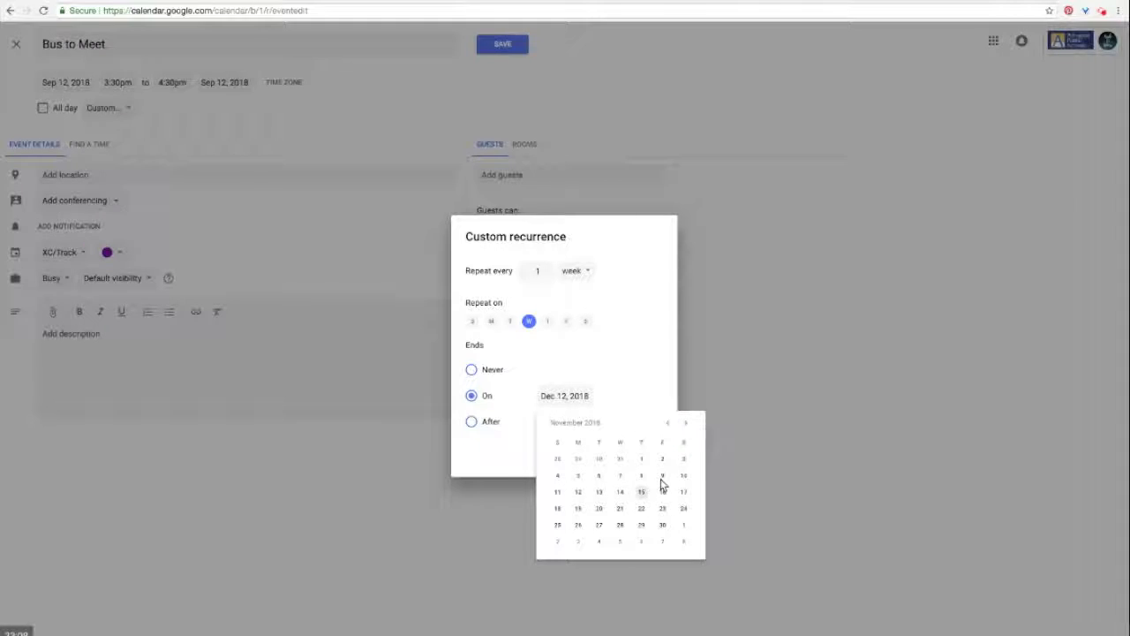
{"action": "left_click", "coordinate": [664, 478]}
{"action": "left_click", "coordinate": [647, 459]}
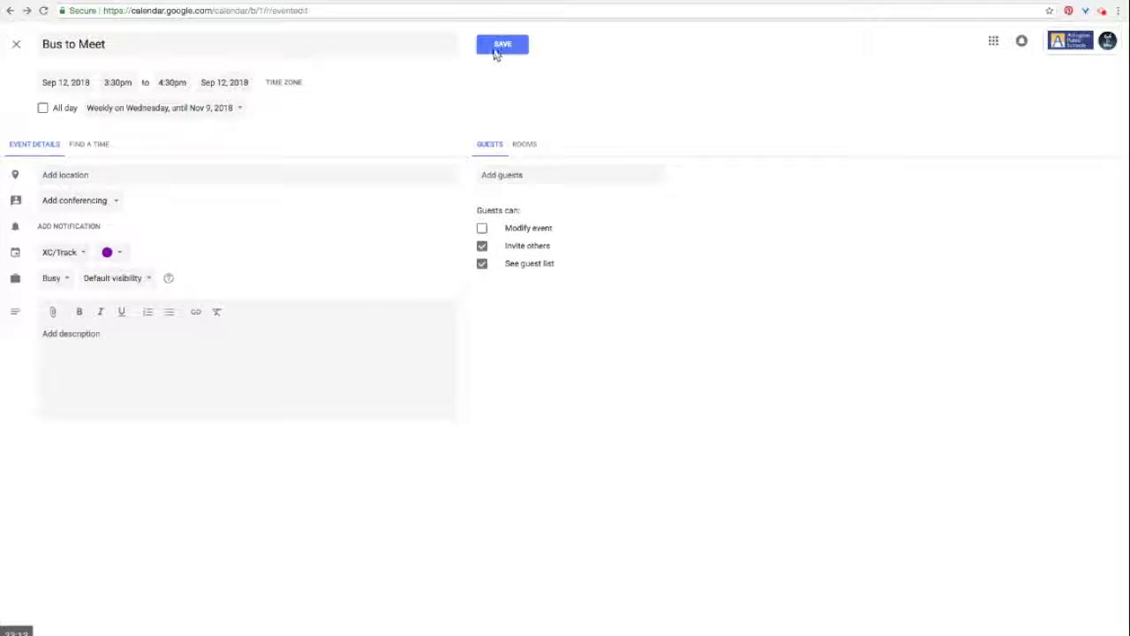
{"action": "left_click", "coordinate": [495, 54]}
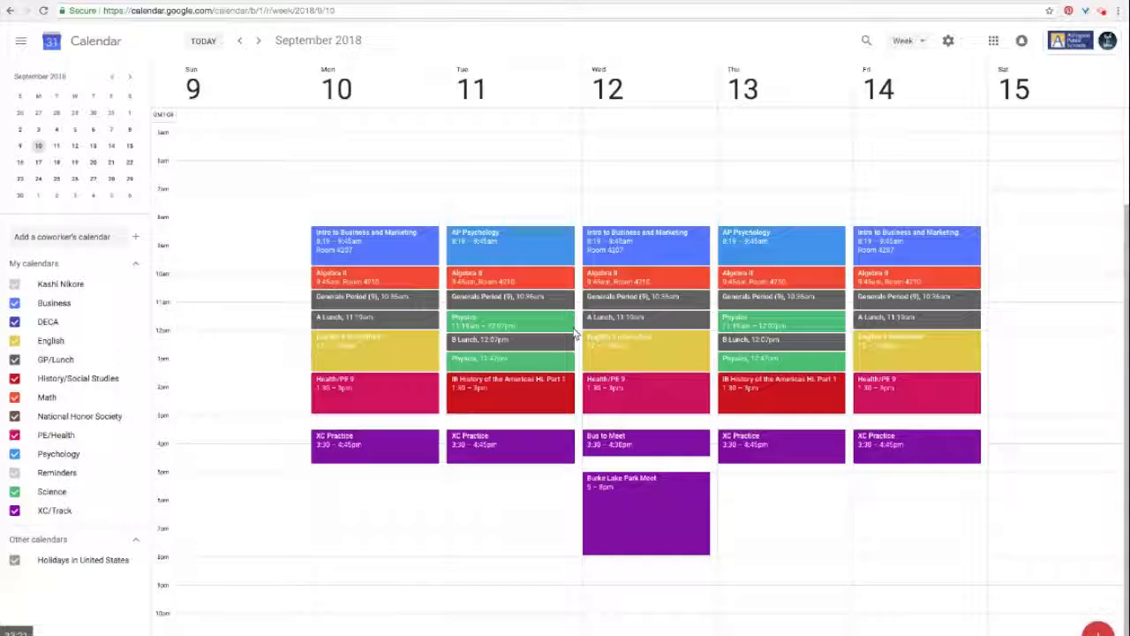
Step: Create an event titled Lake Fairfax Meet on Wednesday, Sep 19 from 5:30pm to 8:30pm in XC/Track and open its full editing options
{"action": "left_click", "coordinate": [258, 43]}
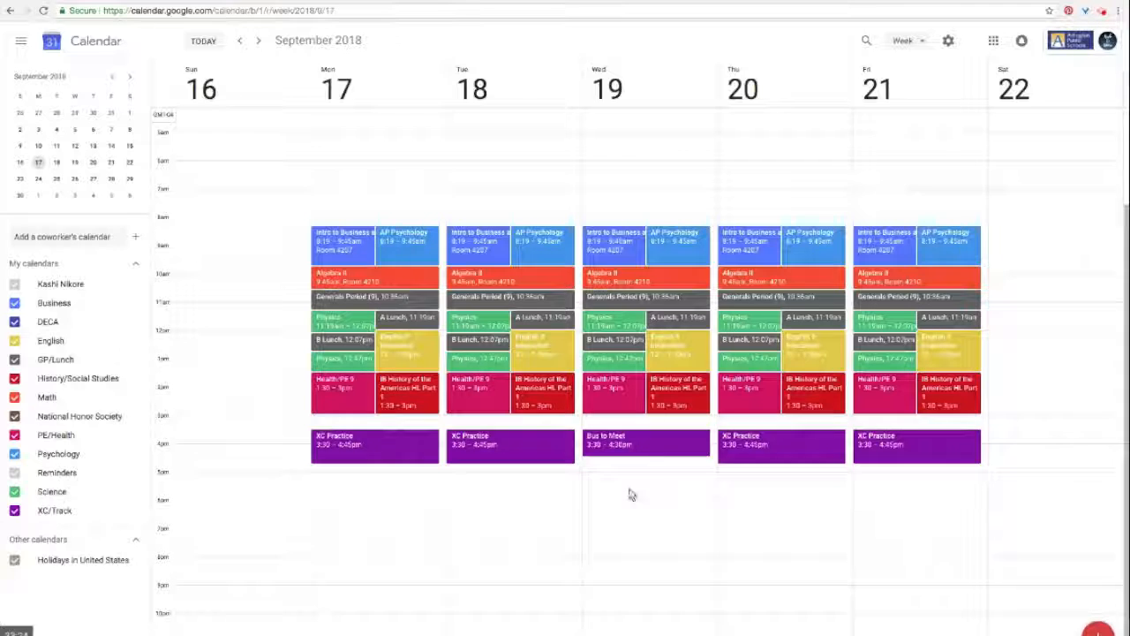
{"action": "left_click_drag", "start_coordinate": [616, 492], "coordinate": [618, 571]}
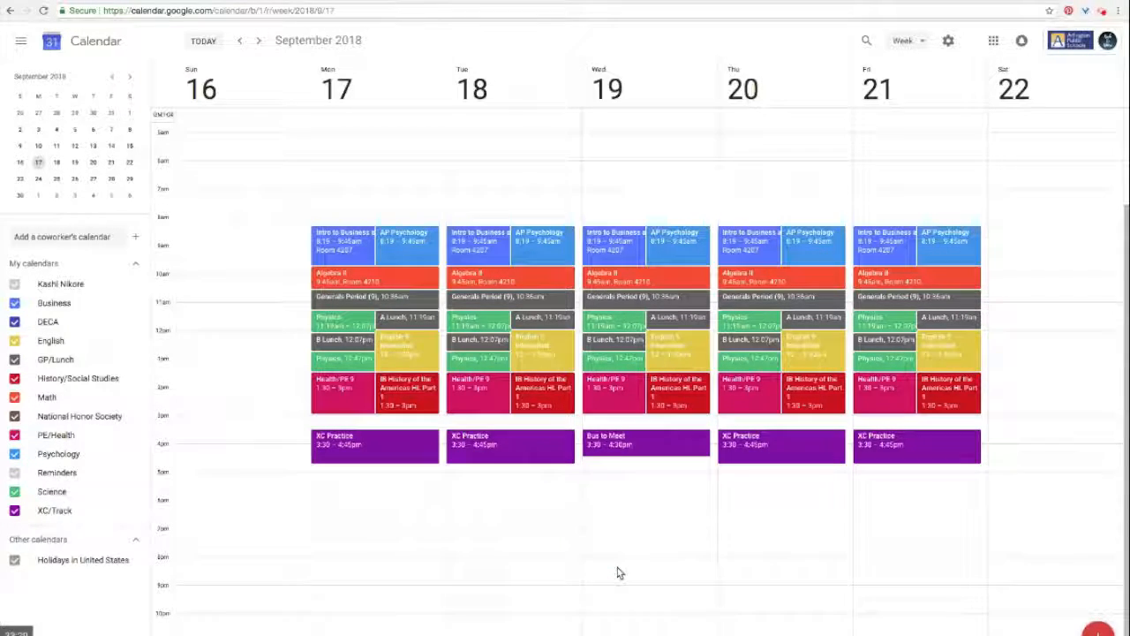
{"action": "type", "text": "Lake"}
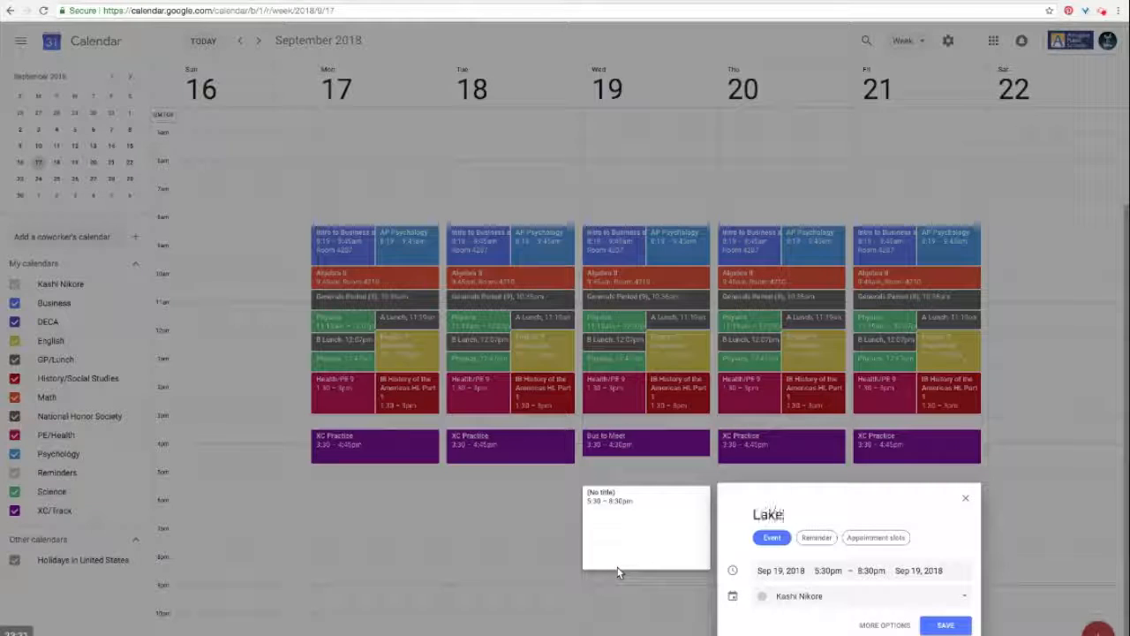
{"action": "type", "text": " Fair"}
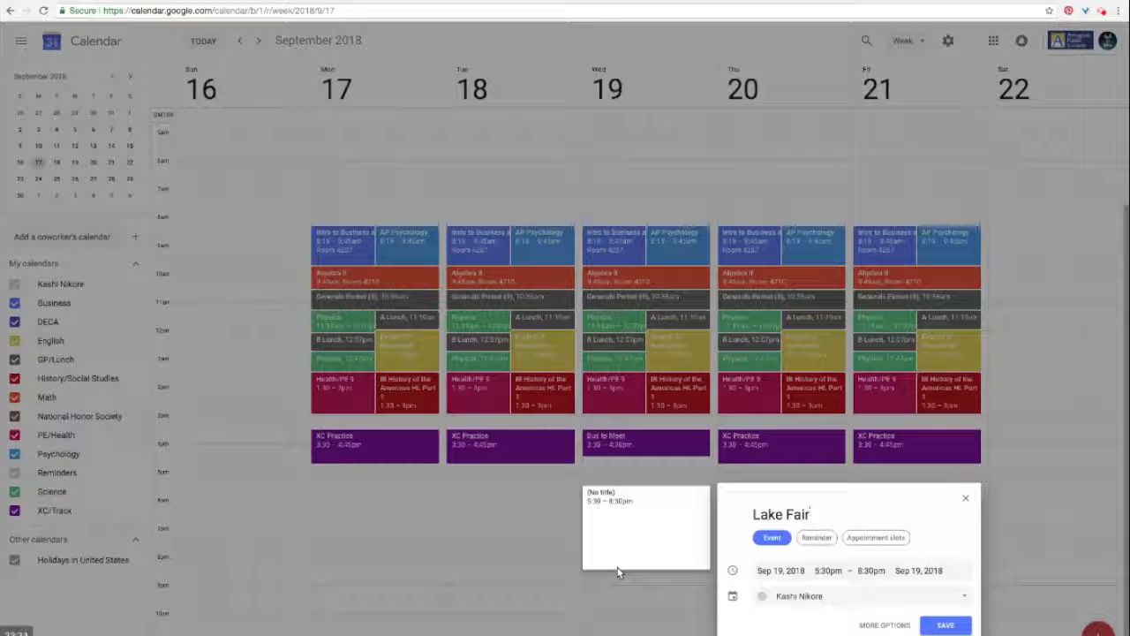
{"action": "type", "text": "fax Meet"}
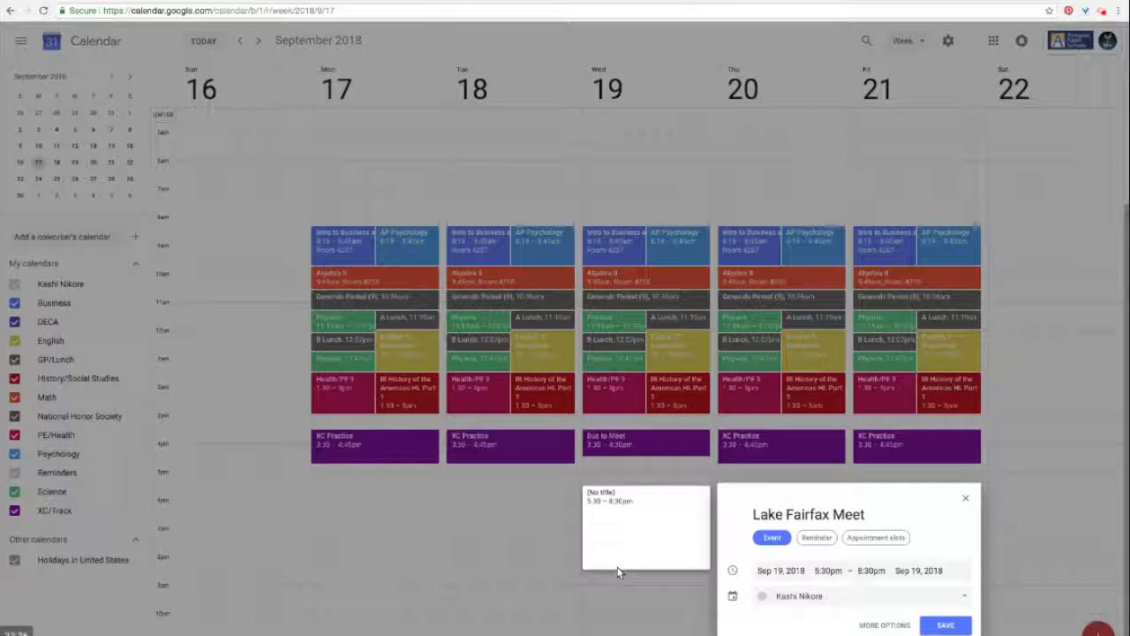
{"action": "left_click", "coordinate": [813, 597]}
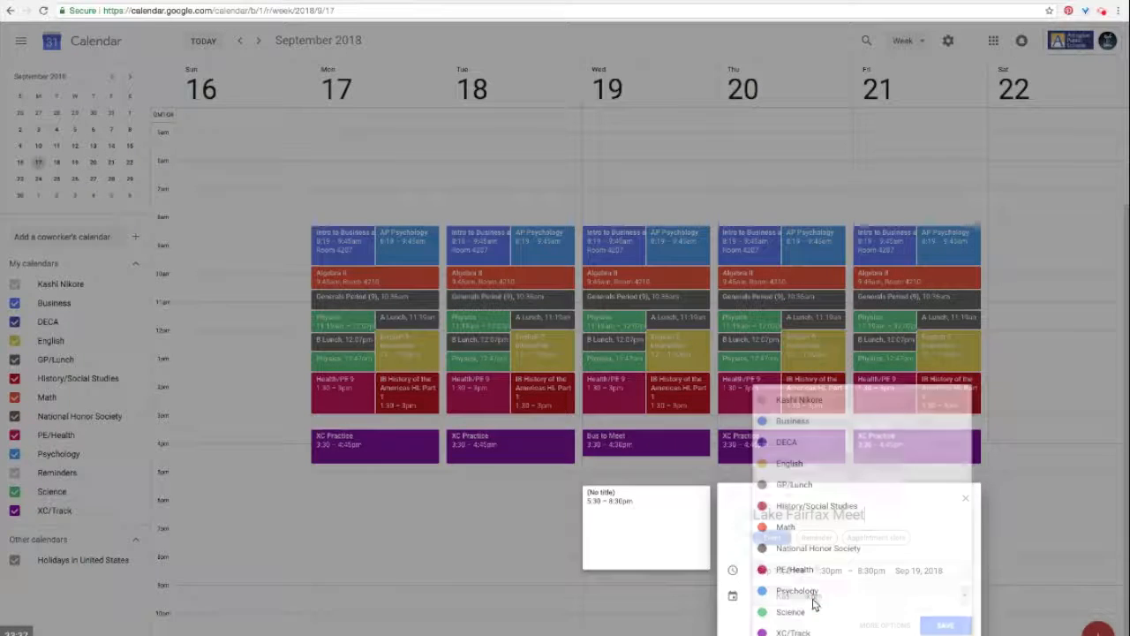
{"action": "left_click", "coordinate": [808, 632]}
{"action": "left_click", "coordinate": [899, 627]}
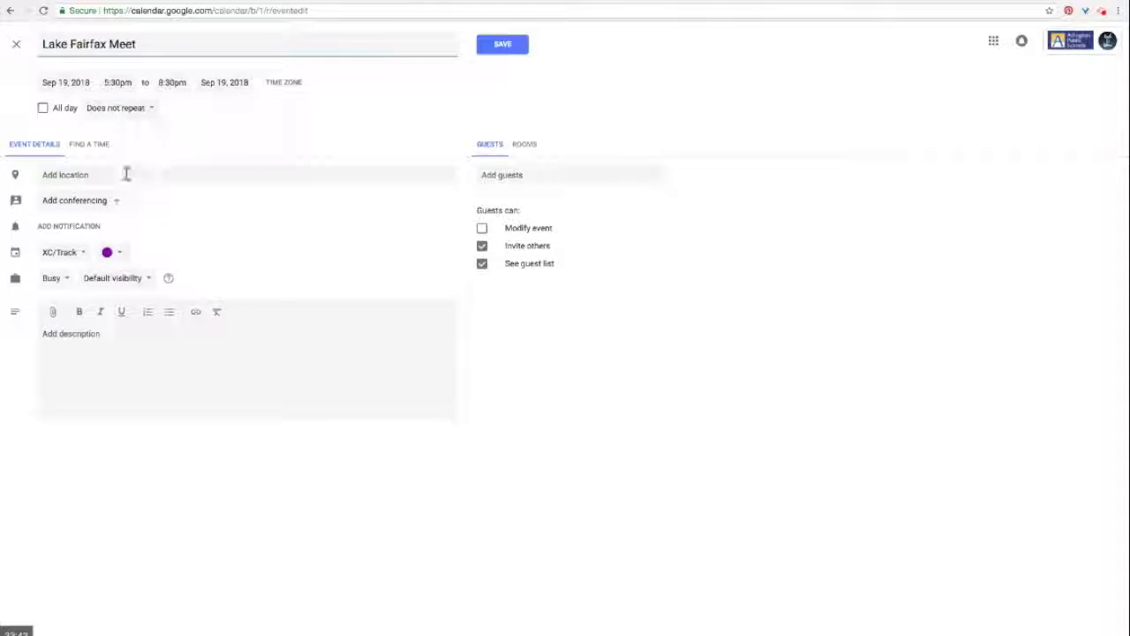
Step: Set the meet's location to Lake Fairfax Park, add description lines for Warm Up, Meet and bib number, and save it
{"action": "left_click", "coordinate": [126, 174]}
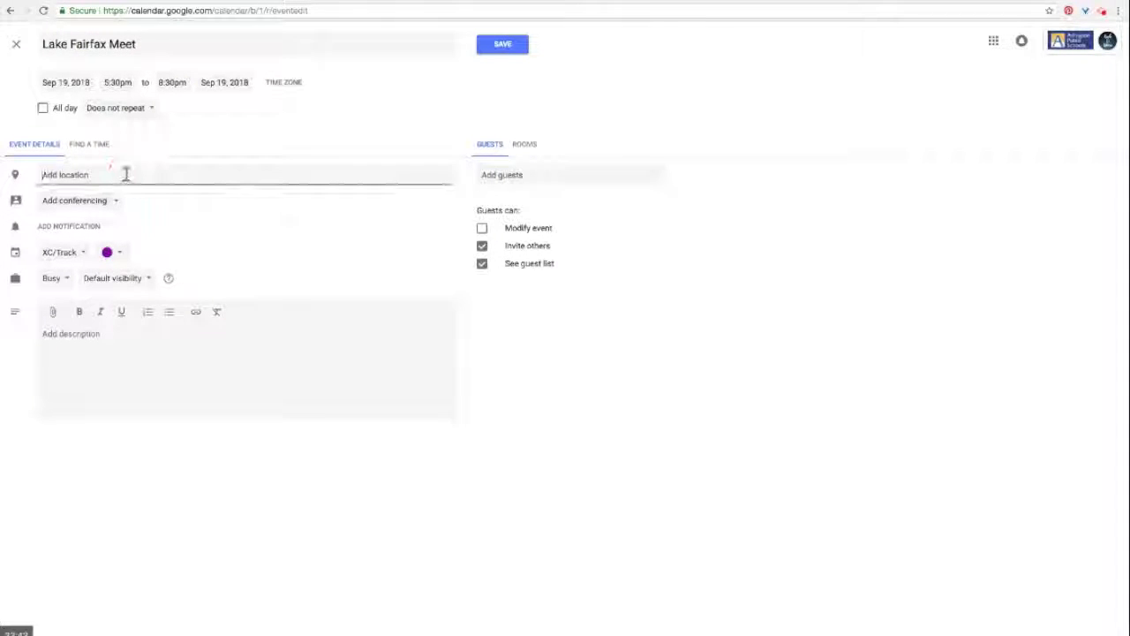
{"action": "type", "text": "Lake Fair"}
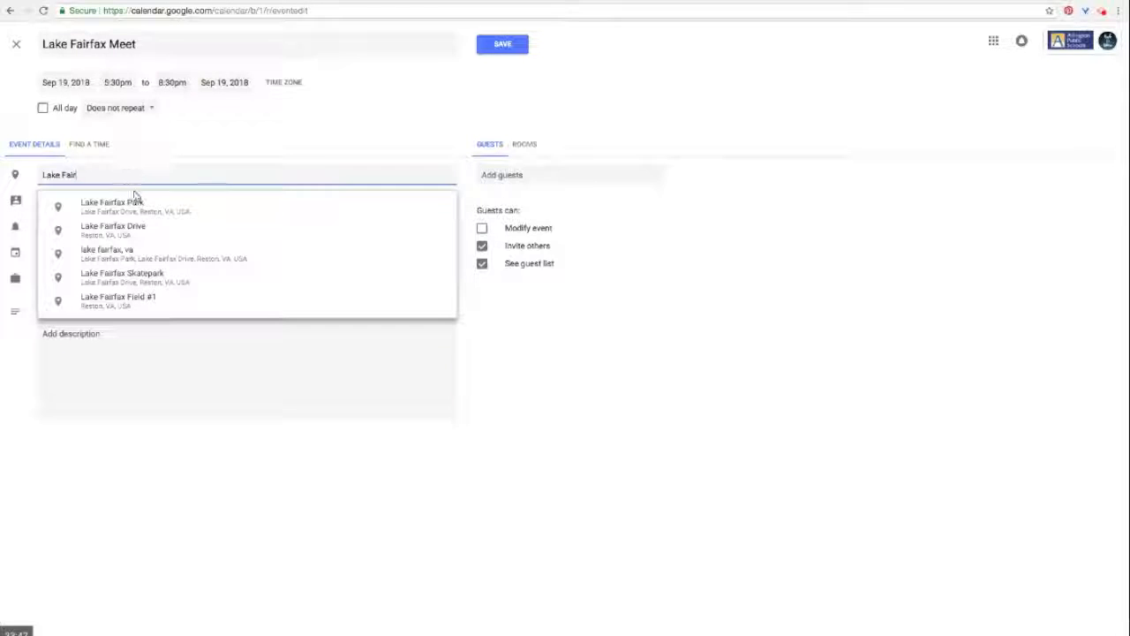
{"action": "left_click", "coordinate": [136, 203]}
{"action": "left_click", "coordinate": [126, 360]}
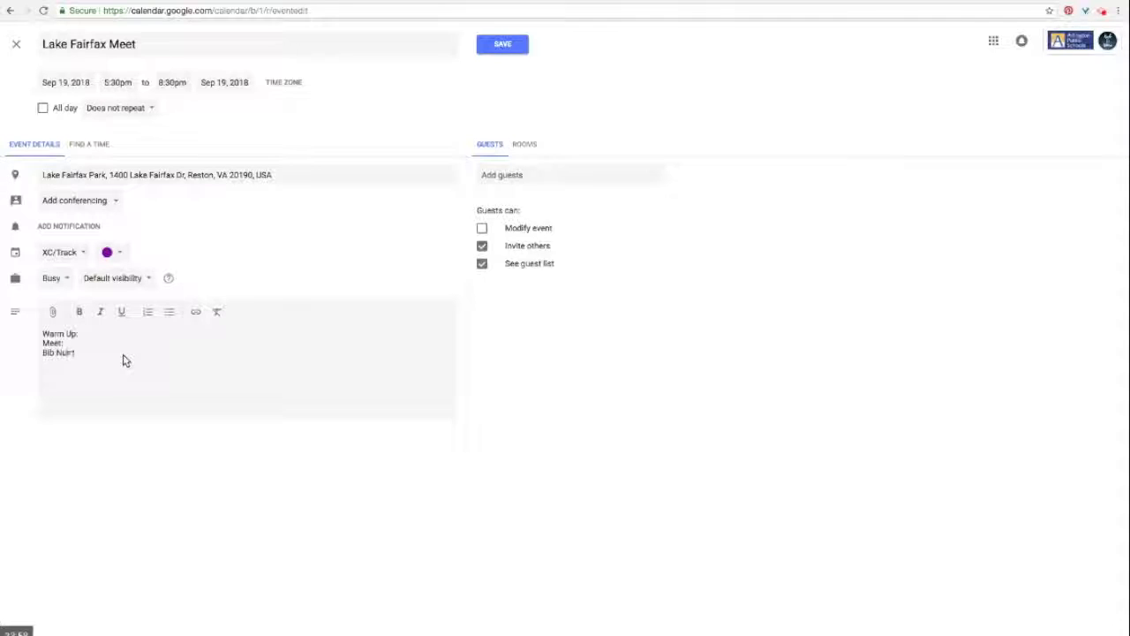
{"action": "left_click", "coordinate": [502, 44]}
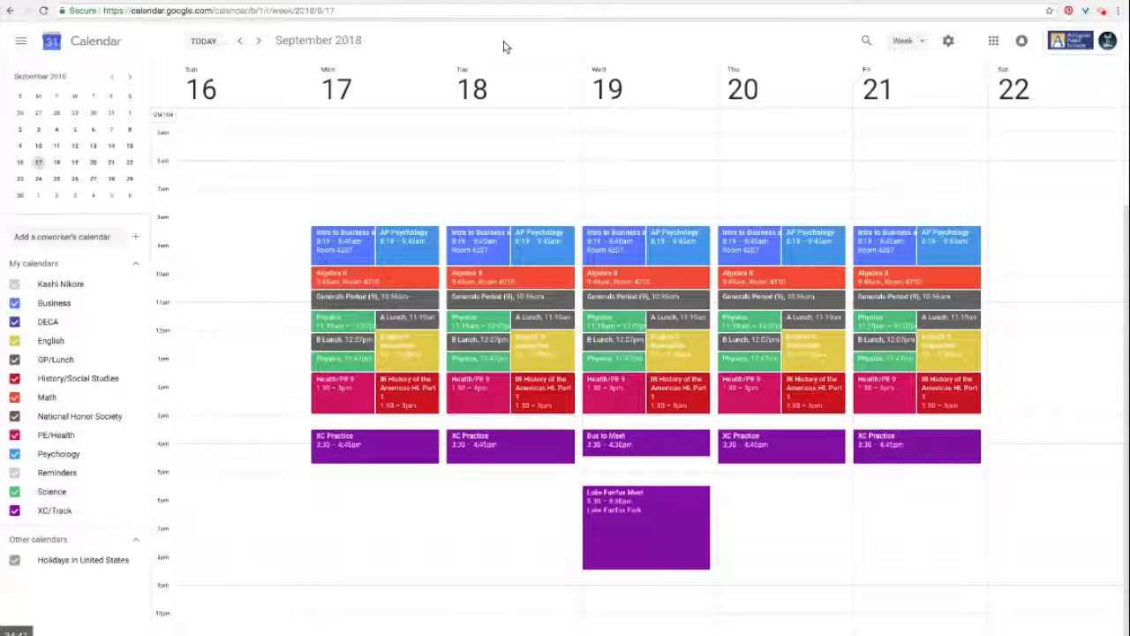
Step: In the week of Sep 10, add Monroe Parker Invitational on Saturday, Sep 15 from 8am to 4pm to the XC/Track calendar
{"action": "left_click", "coordinate": [260, 42]}
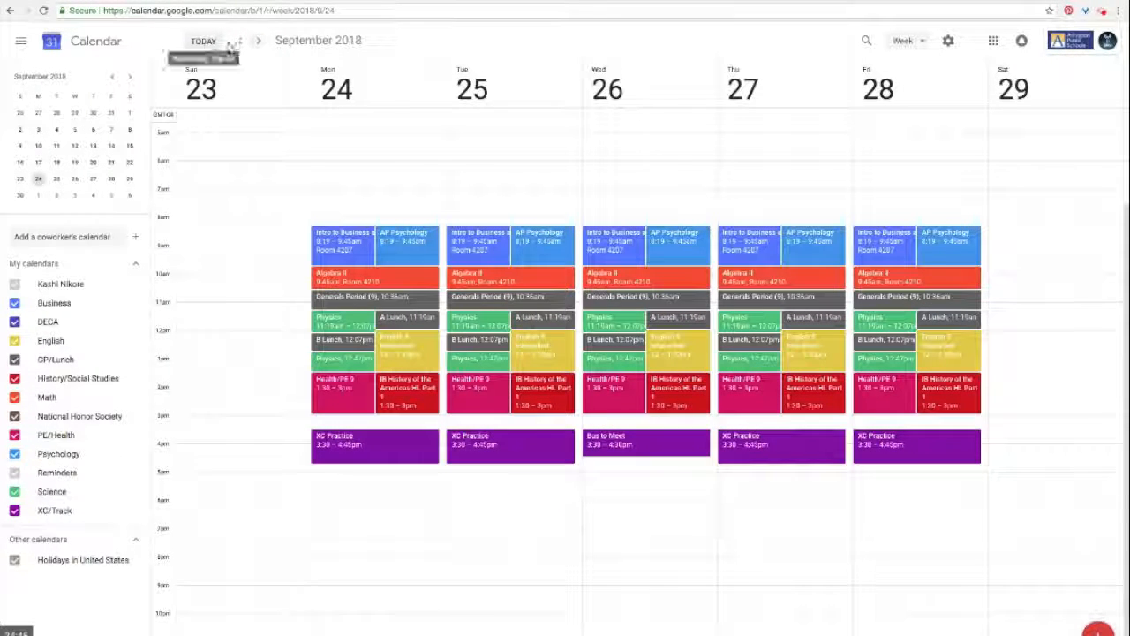
{"action": "left_click", "coordinate": [239, 41]}
{"action": "left_click", "coordinate": [239, 42]}
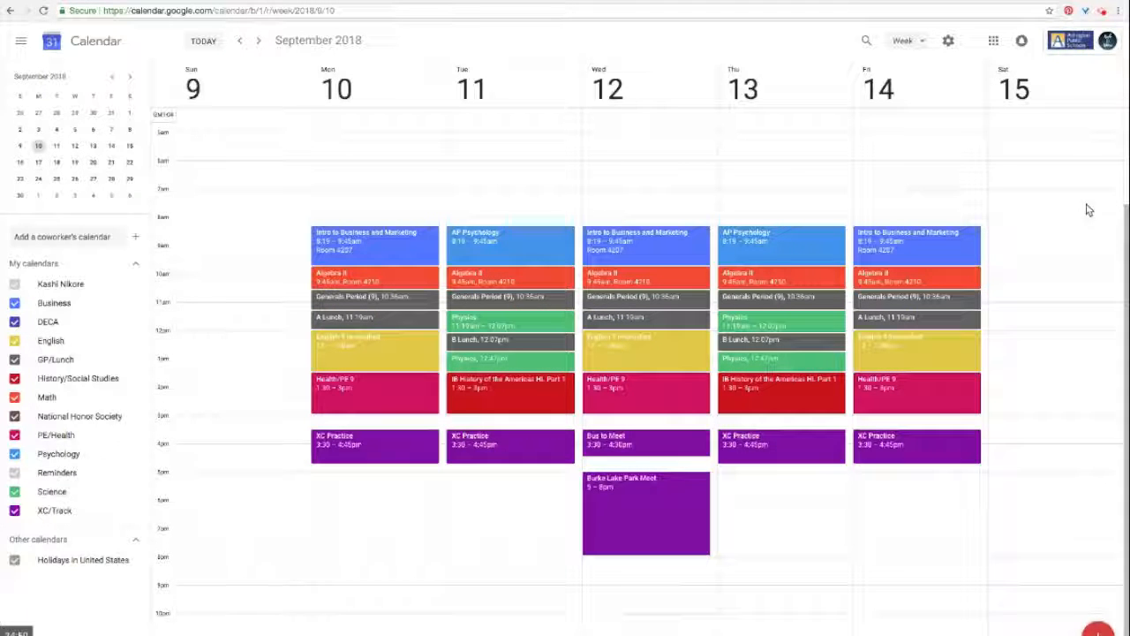
{"action": "left_click", "coordinate": [1003, 222]}
{"action": "left_click_drag", "start_coordinate": [1004, 225], "coordinate": [1016, 441]}
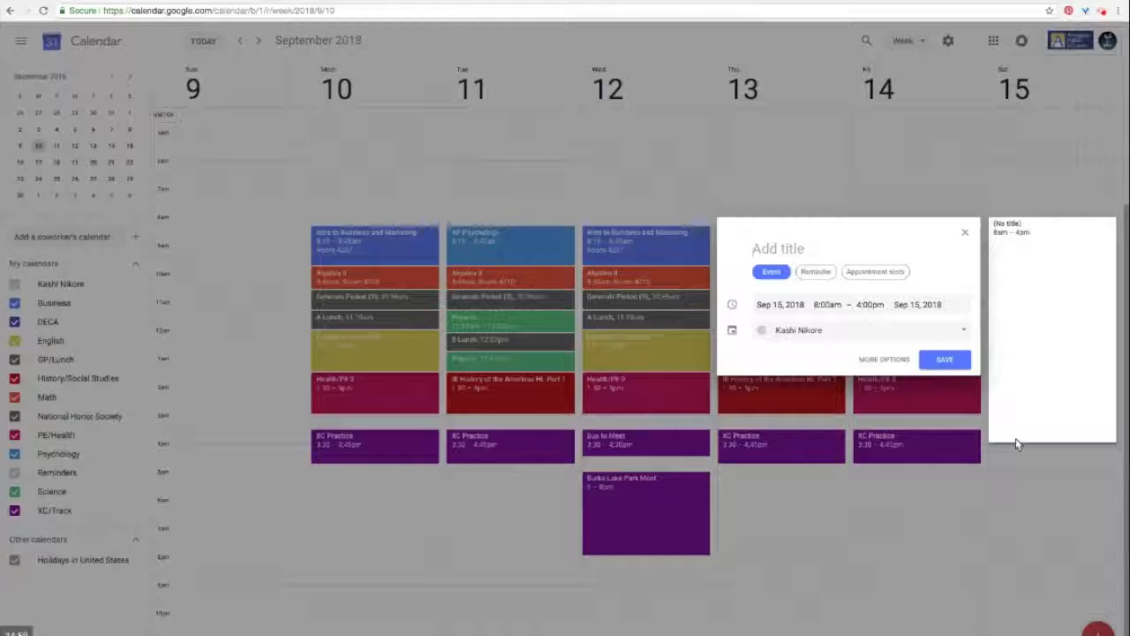
{"action": "type", "text": "M"}
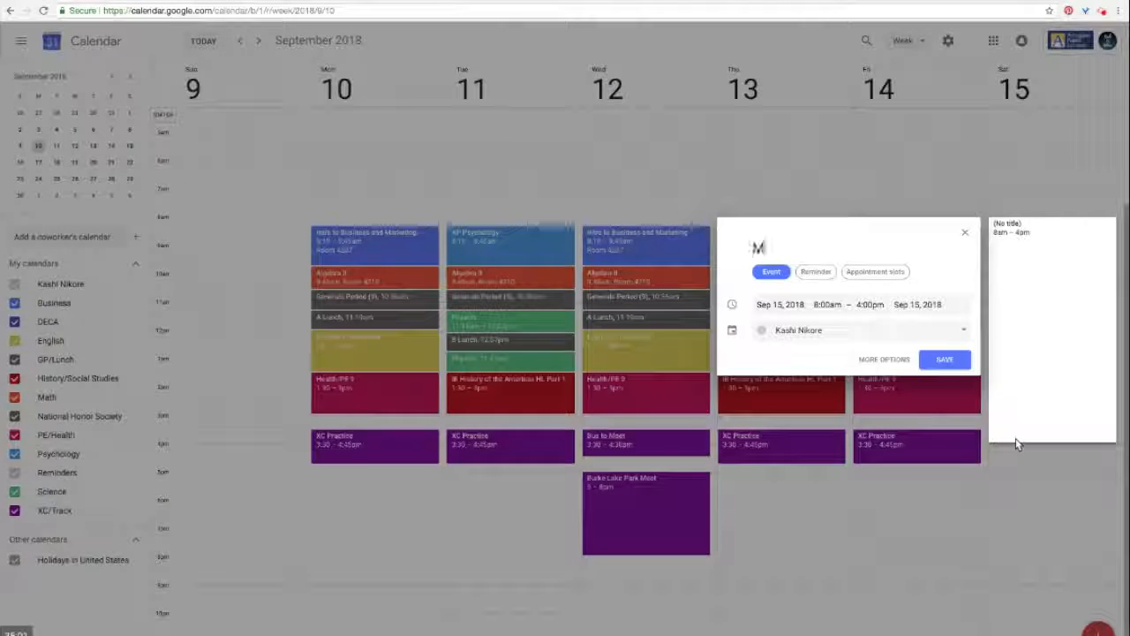
{"action": "type", "text": "onroe Parker Inv"}
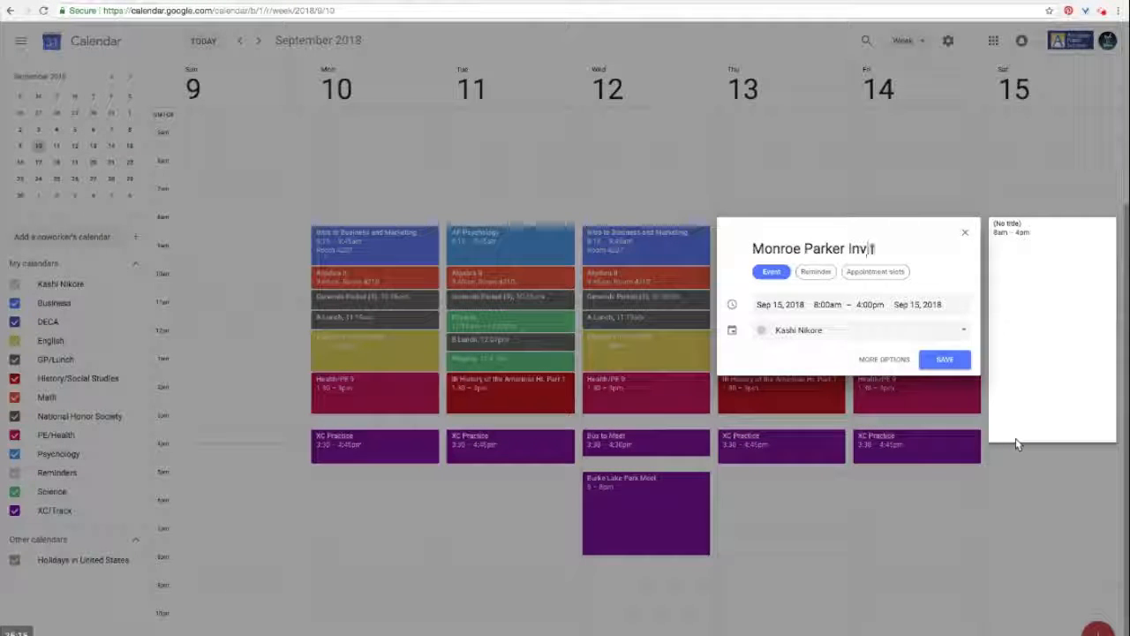
{"action": "type", "text": "itational"}
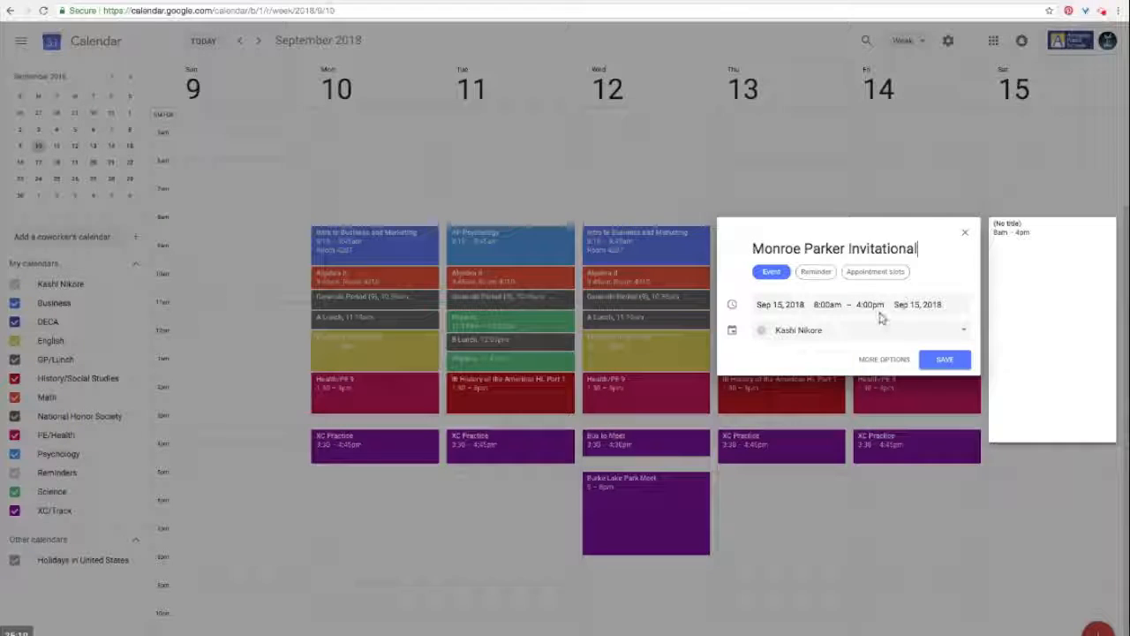
{"action": "left_click", "coordinate": [850, 330]}
{"action": "left_click", "coordinate": [805, 565]}
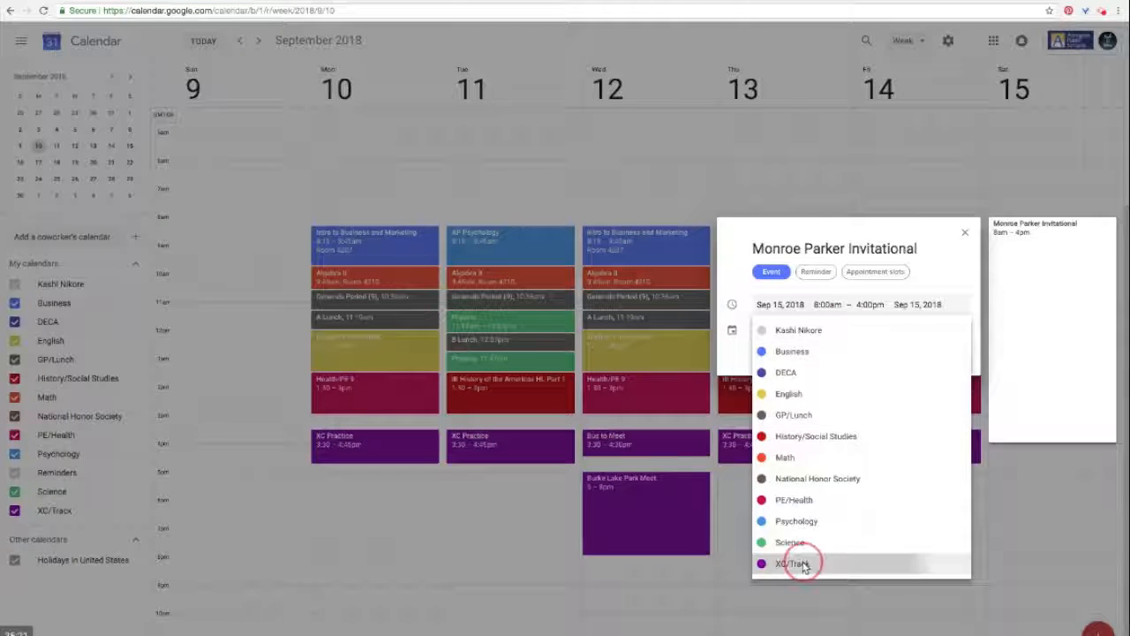
{"action": "left_click", "coordinate": [942, 361]}
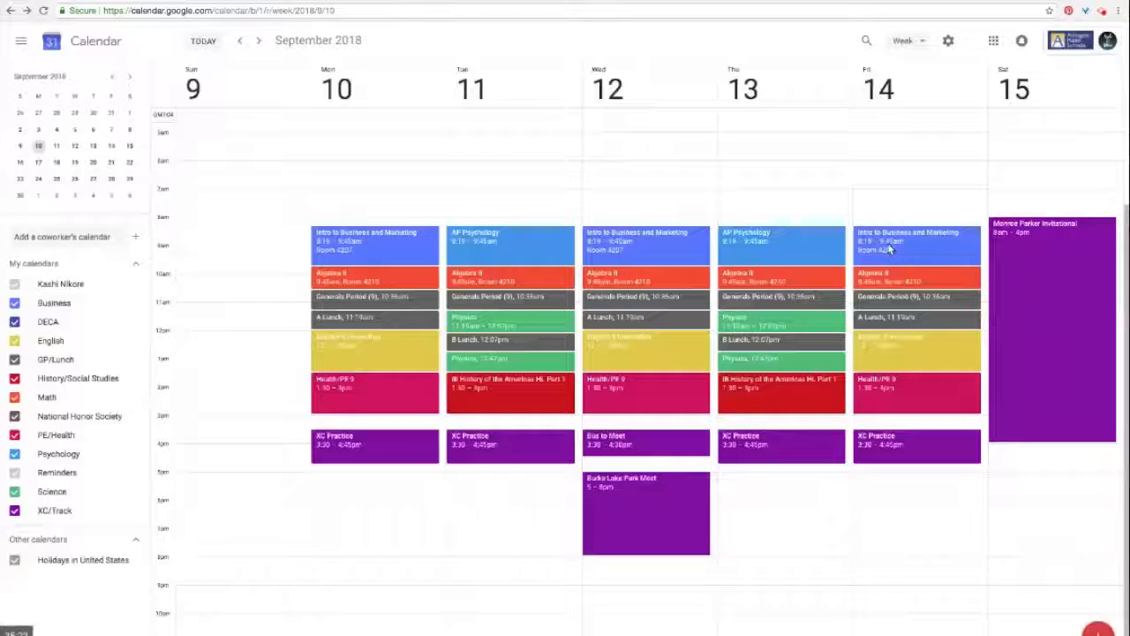
Step: Add an event titled Leave School/Bus Ride on Saturday, Sep 15 from 6am to 8am to the XC/Track calendar
{"action": "left_click", "coordinate": [1005, 166]}
{"action": "left_click_drag", "start_coordinate": [1005, 166], "coordinate": [1009, 216]}
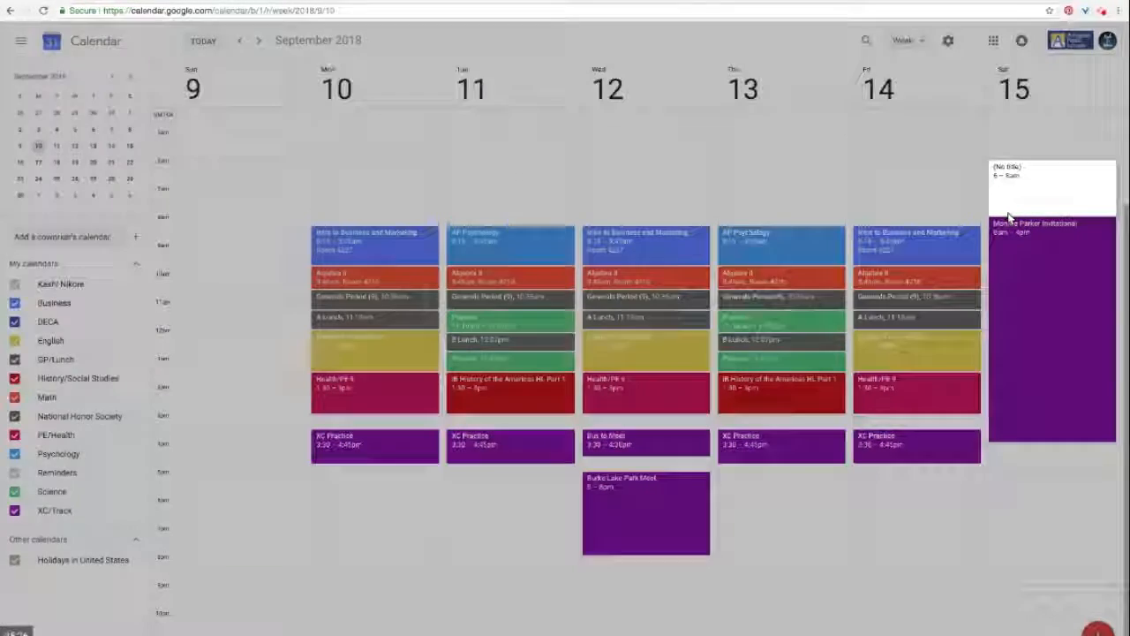
{"action": "type", "text": "Leave S"}
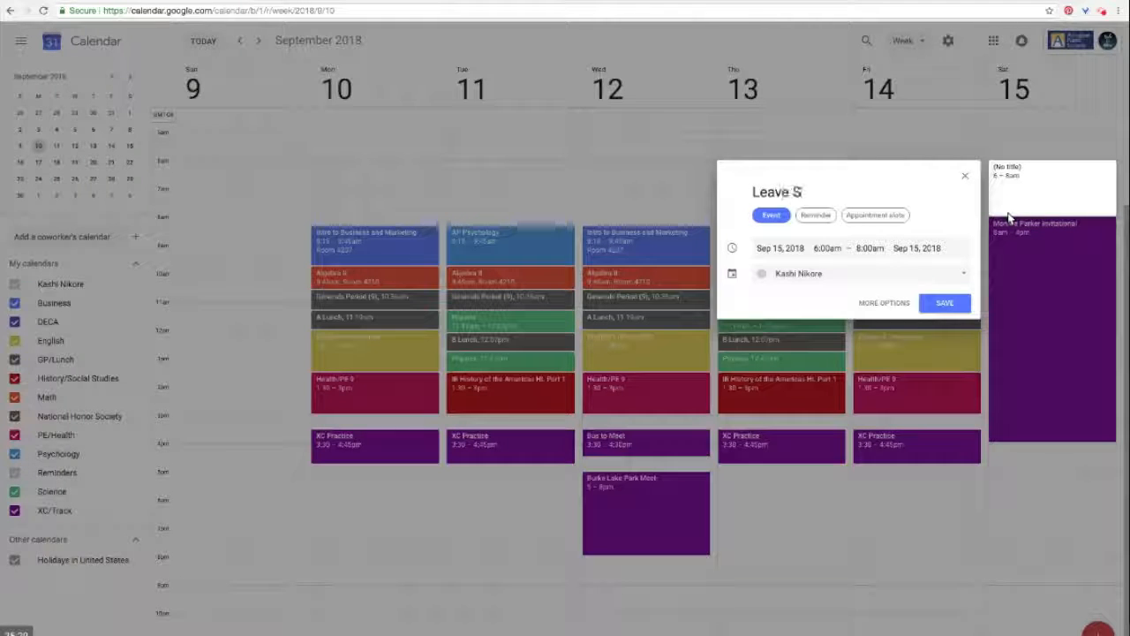
{"action": "type", "text": "chool/Bus Ride"}
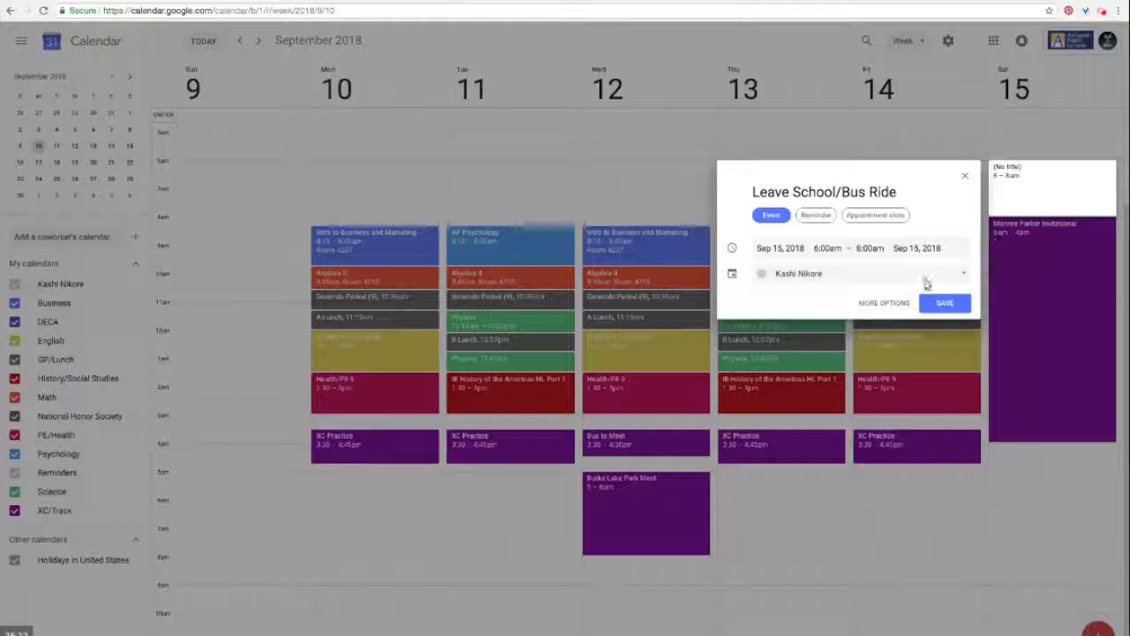
{"action": "left_click", "coordinate": [839, 272]}
{"action": "left_click", "coordinate": [799, 505]}
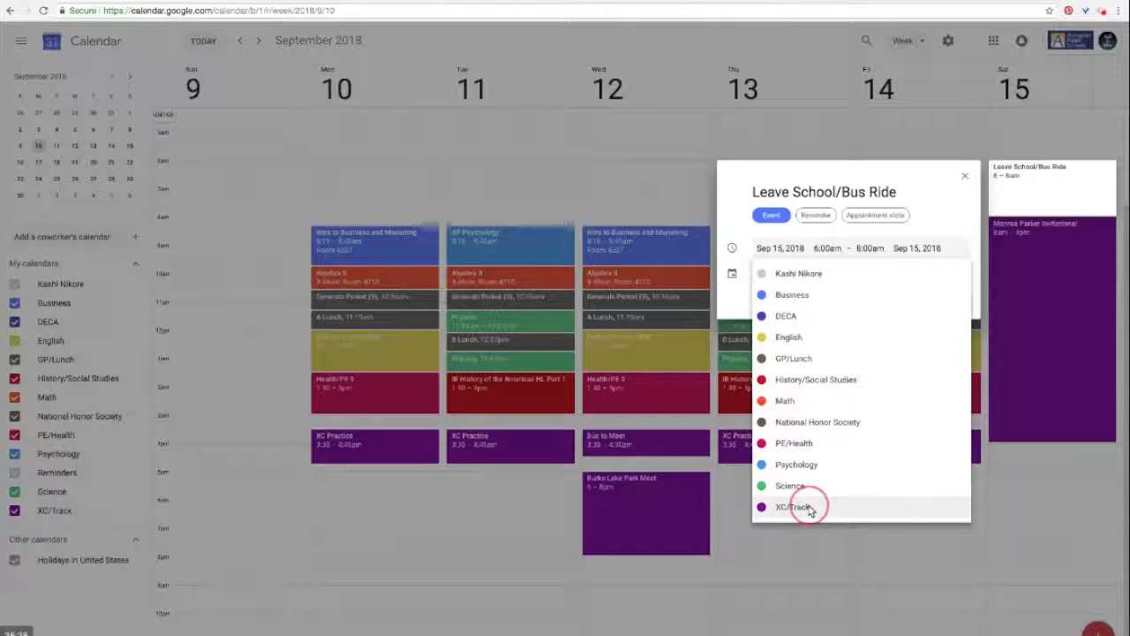
{"action": "left_click", "coordinate": [949, 303]}
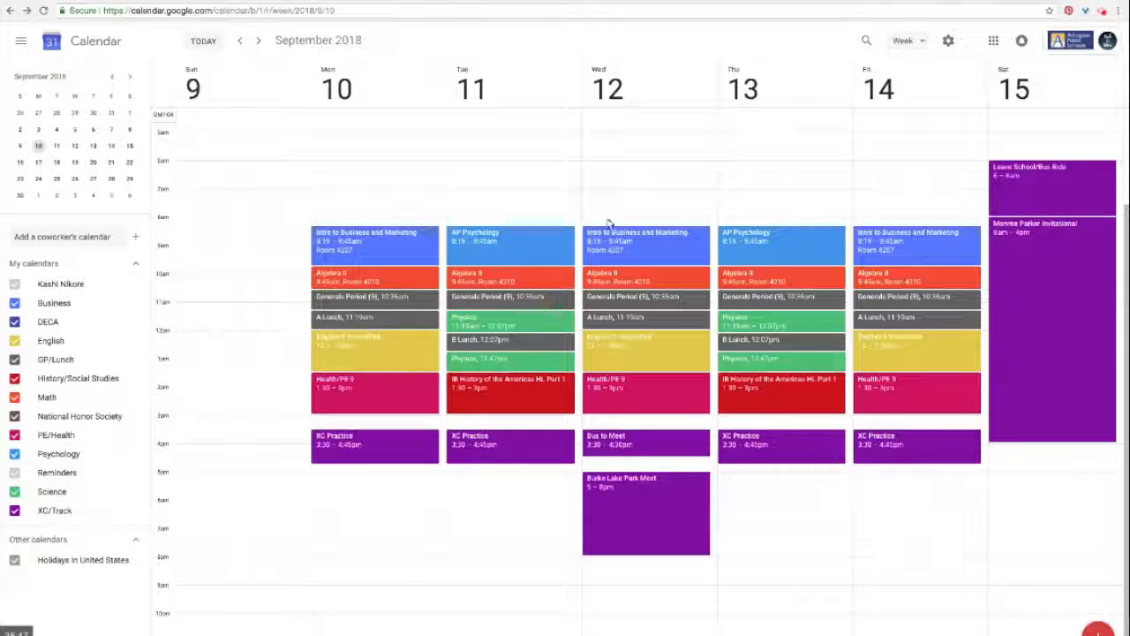
Step: Start a new event on Monday, Sep 10 running from 3:00pm to 3:30pm
{"action": "left_click", "coordinate": [370, 419]}
{"action": "left_click", "coordinate": [370, 429]}
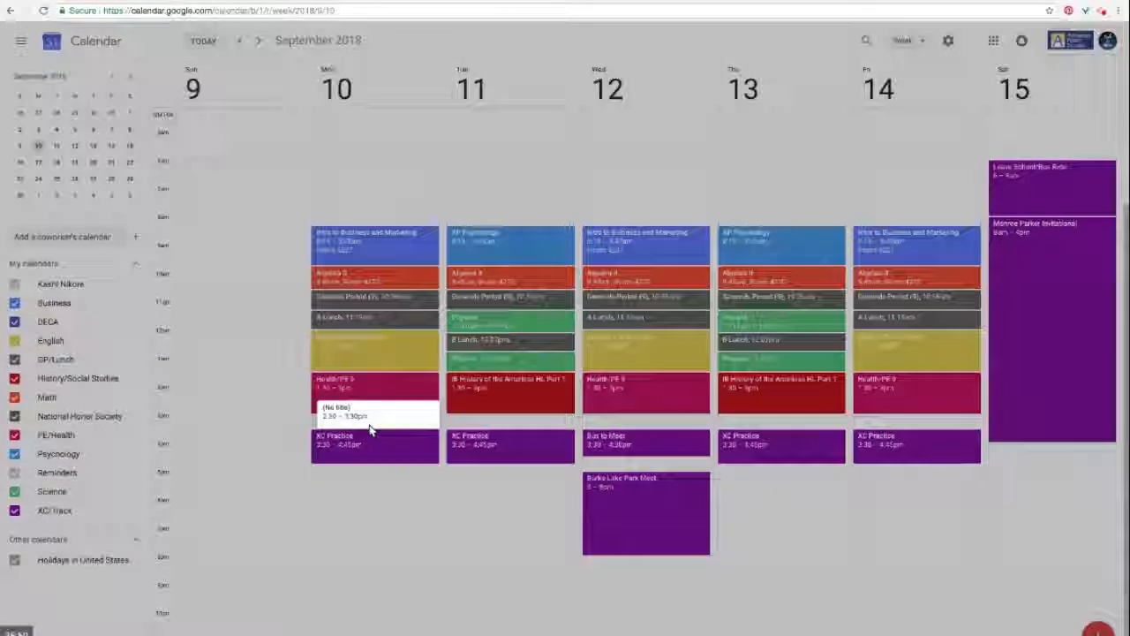
{"action": "left_click", "coordinate": [552, 488]}
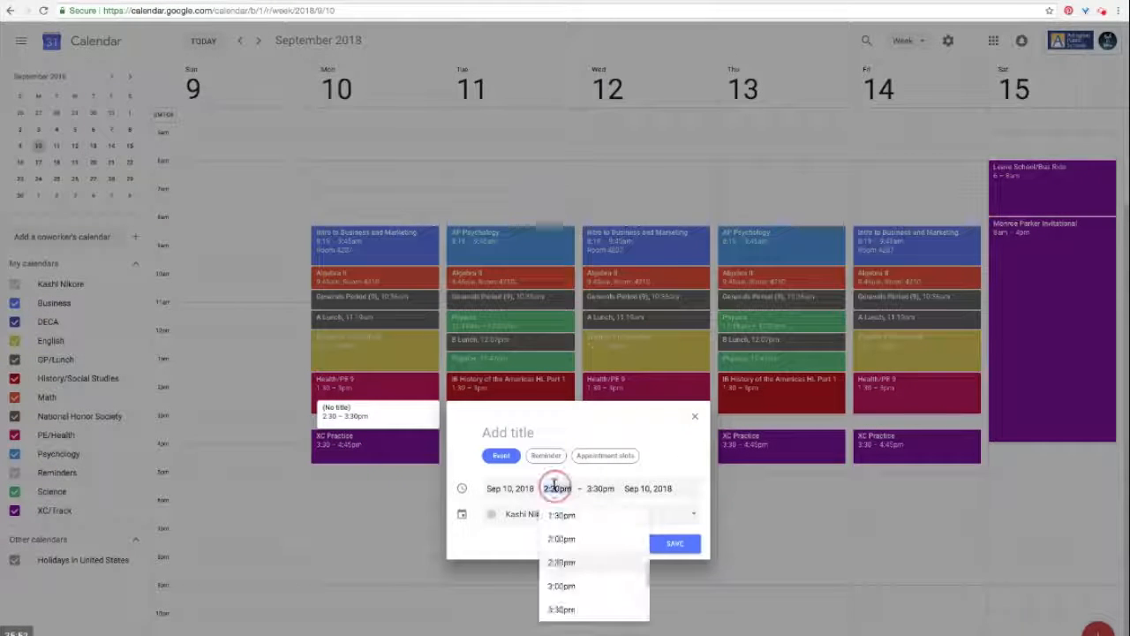
{"action": "left_click", "coordinate": [565, 585]}
{"action": "left_click", "coordinate": [597, 503]}
{"action": "left_click", "coordinate": [622, 552]}
Step: Title the event National Honor Society, assign it to the National Honor Society calendar and save it
{"action": "left_click", "coordinate": [533, 444]}
{"action": "type", "text": "National Hon"}
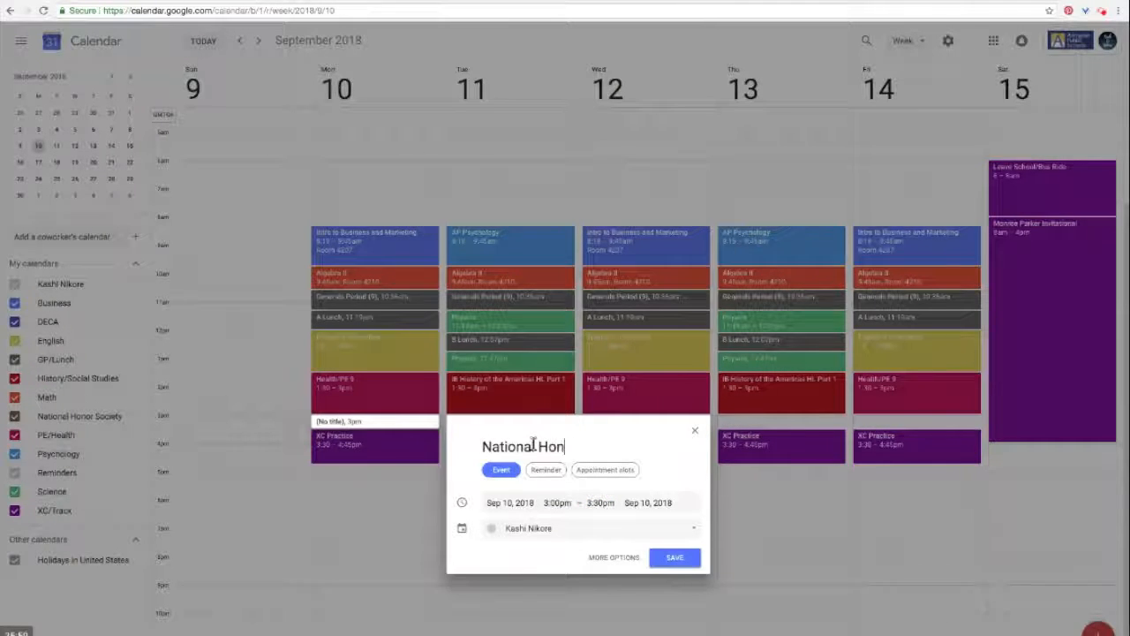
{"action": "type", "text": "or Society"}
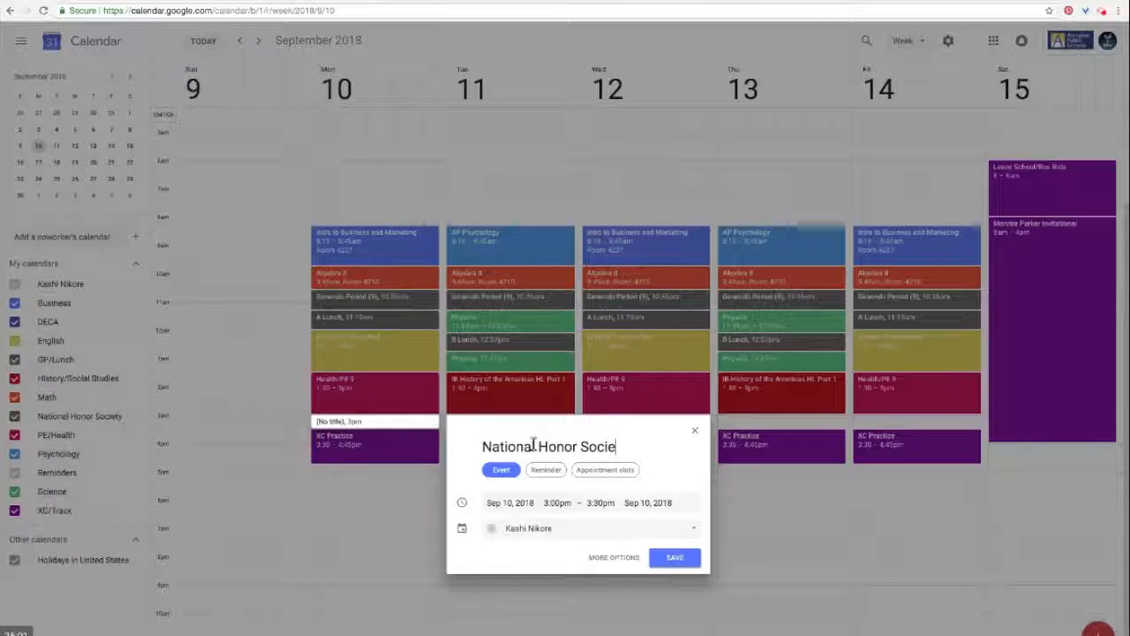
{"action": "left_click", "coordinate": [499, 535]}
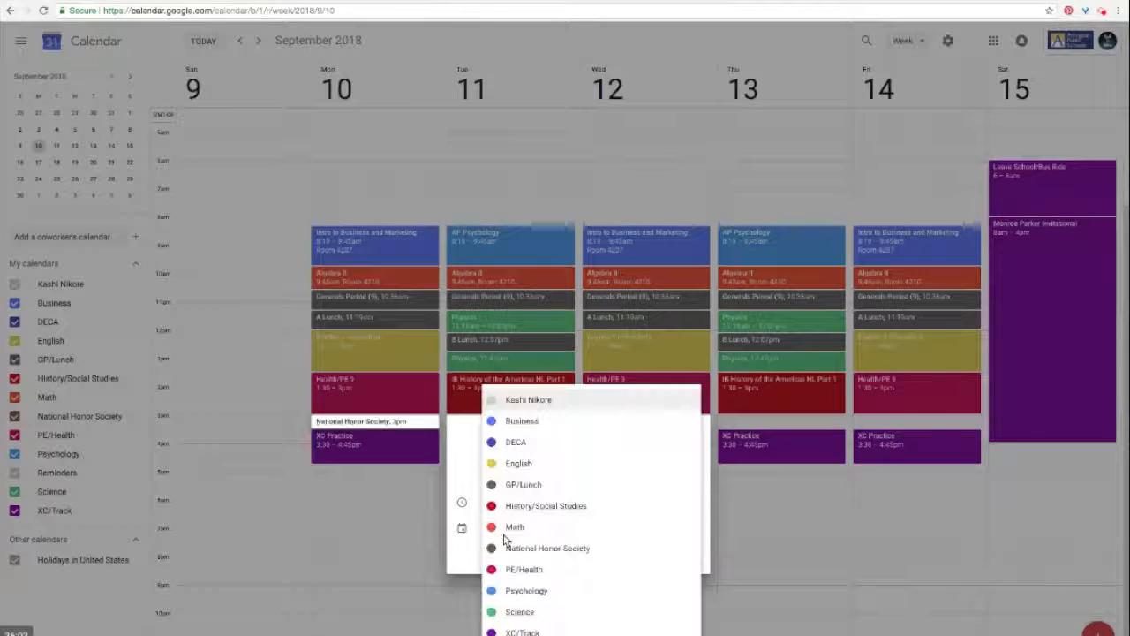
{"action": "left_click", "coordinate": [559, 549]}
{"action": "left_click", "coordinate": [675, 558]}
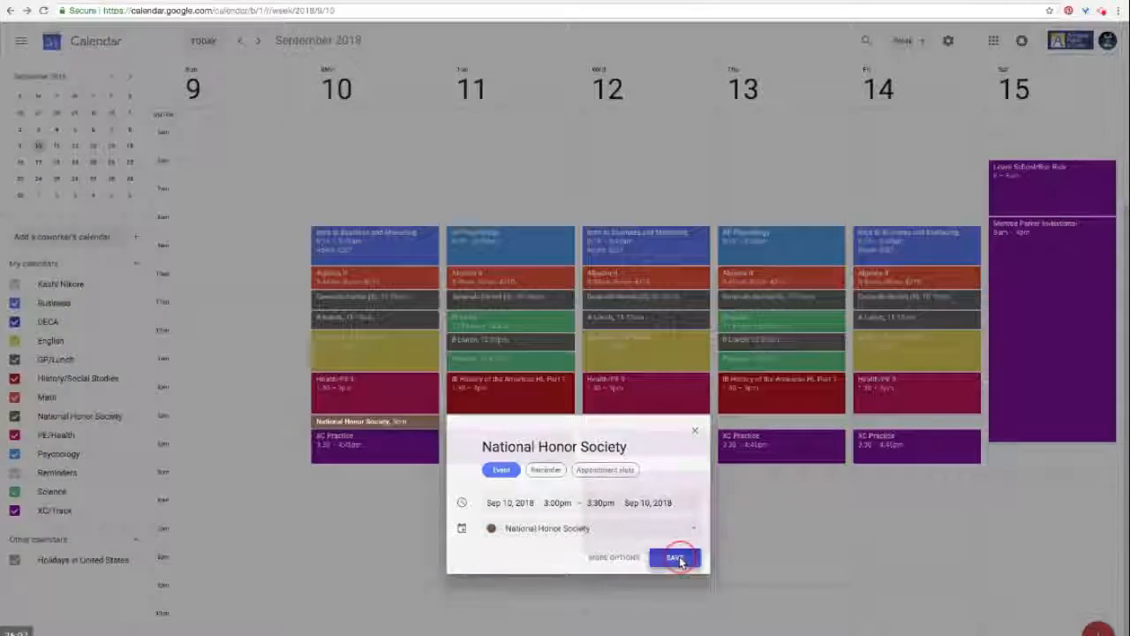
Step: Add an event titled DECA Meeting on Thursday, Sep 13 from 3:00pm to 4:00pm to the DECA calendar
{"action": "left_click", "coordinate": [735, 427]}
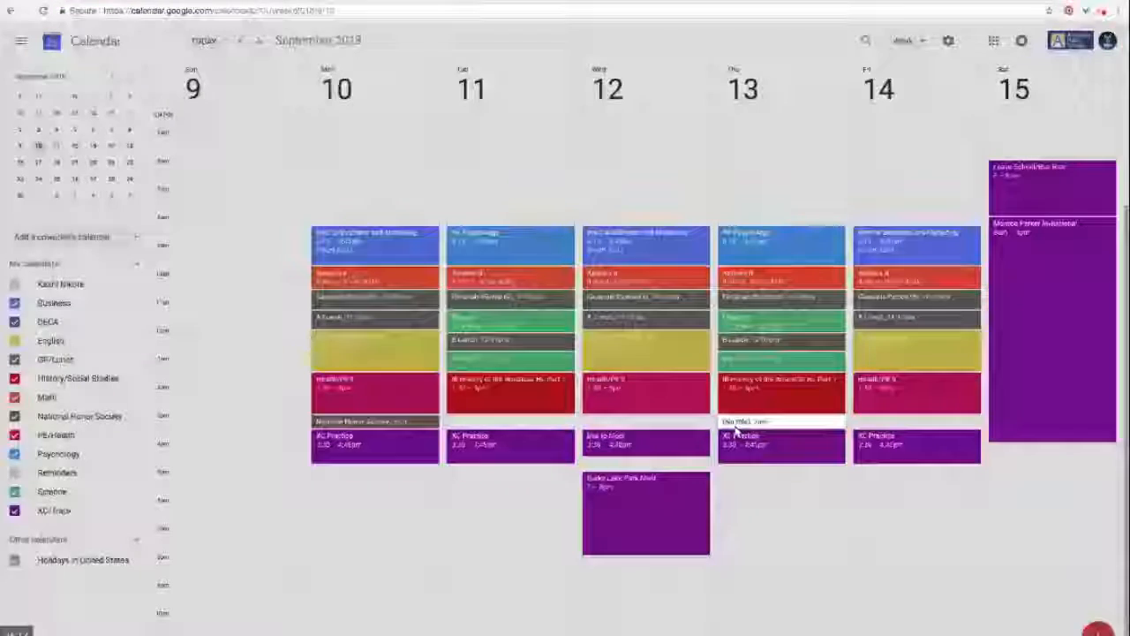
{"action": "type", "text": "DECA"}
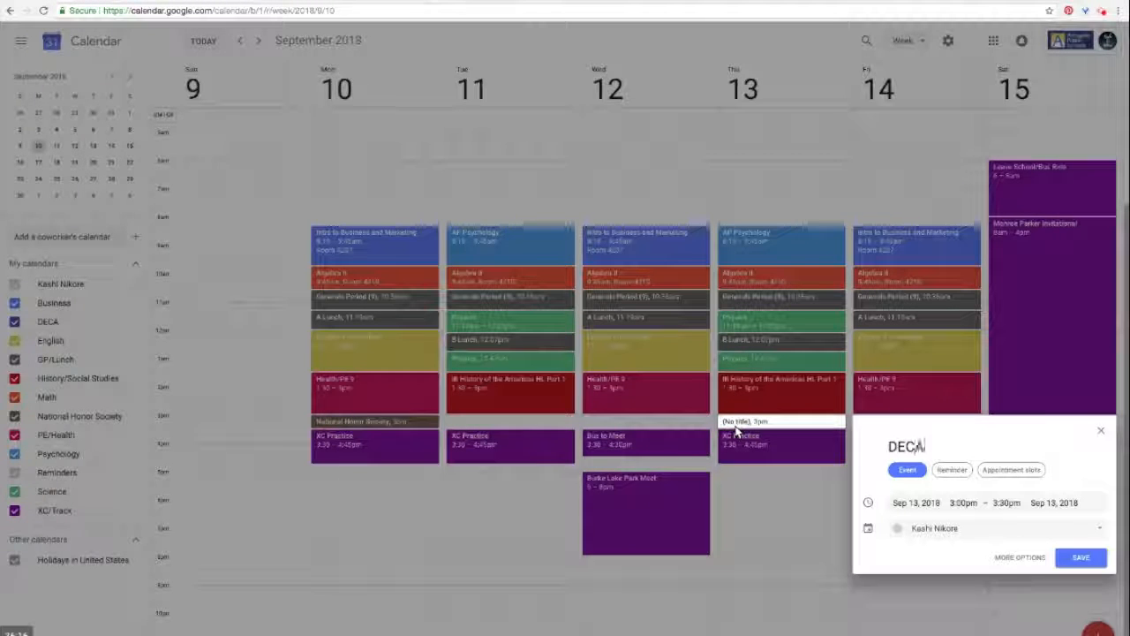
{"action": "type", "text": " Meeting"}
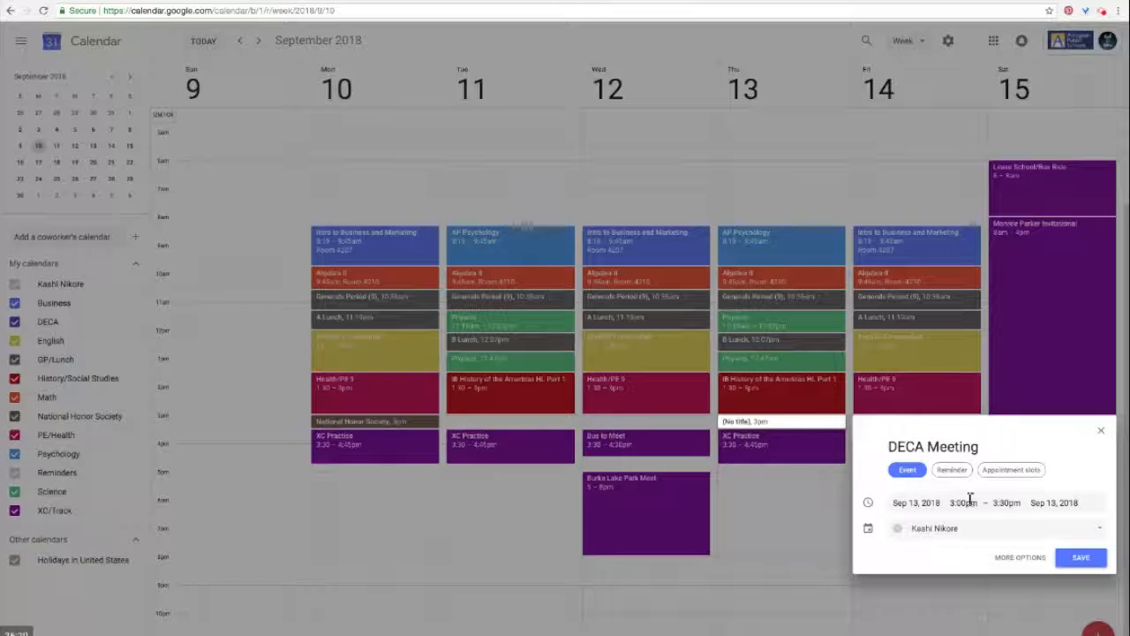
{"action": "left_click", "coordinate": [1004, 503]}
{"action": "left_click", "coordinate": [1009, 575]}
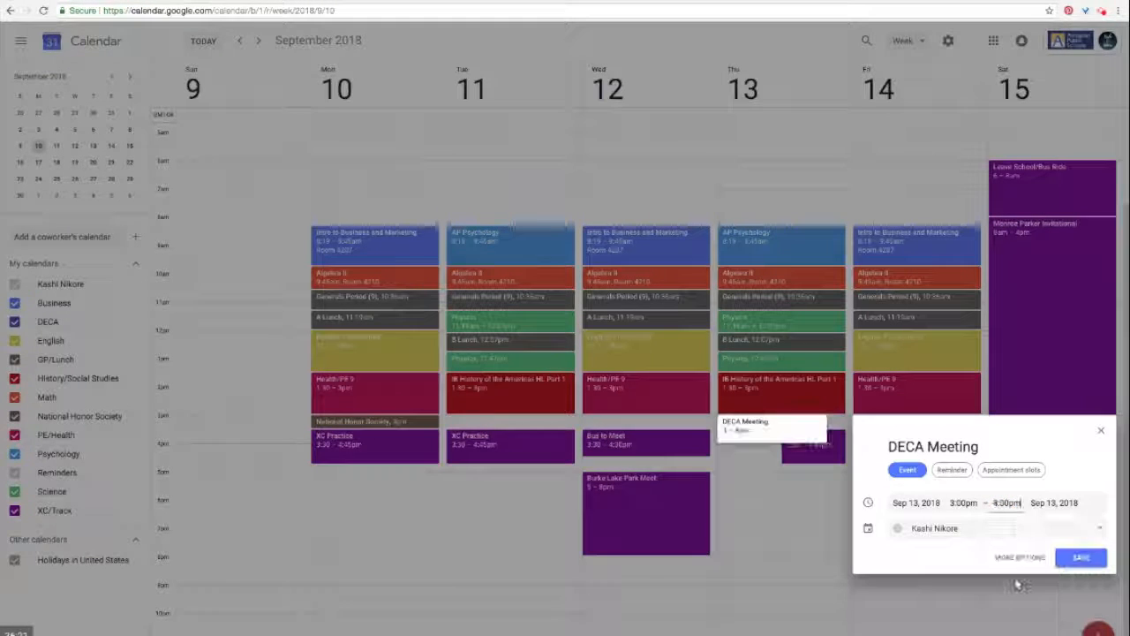
{"action": "left_click", "coordinate": [897, 527]}
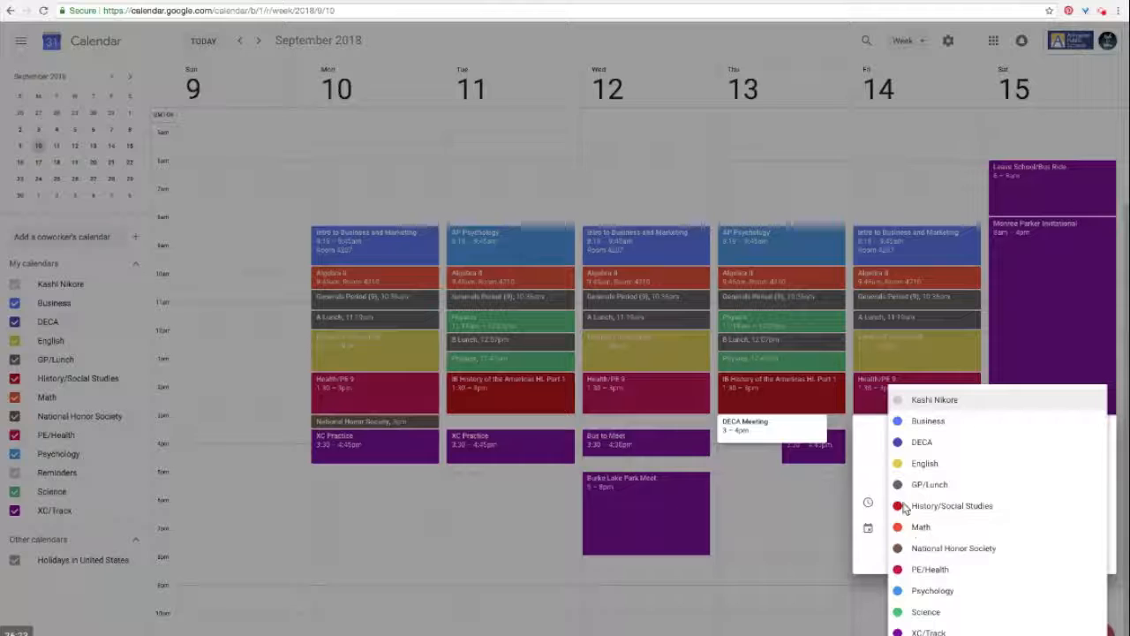
{"action": "left_click", "coordinate": [921, 441]}
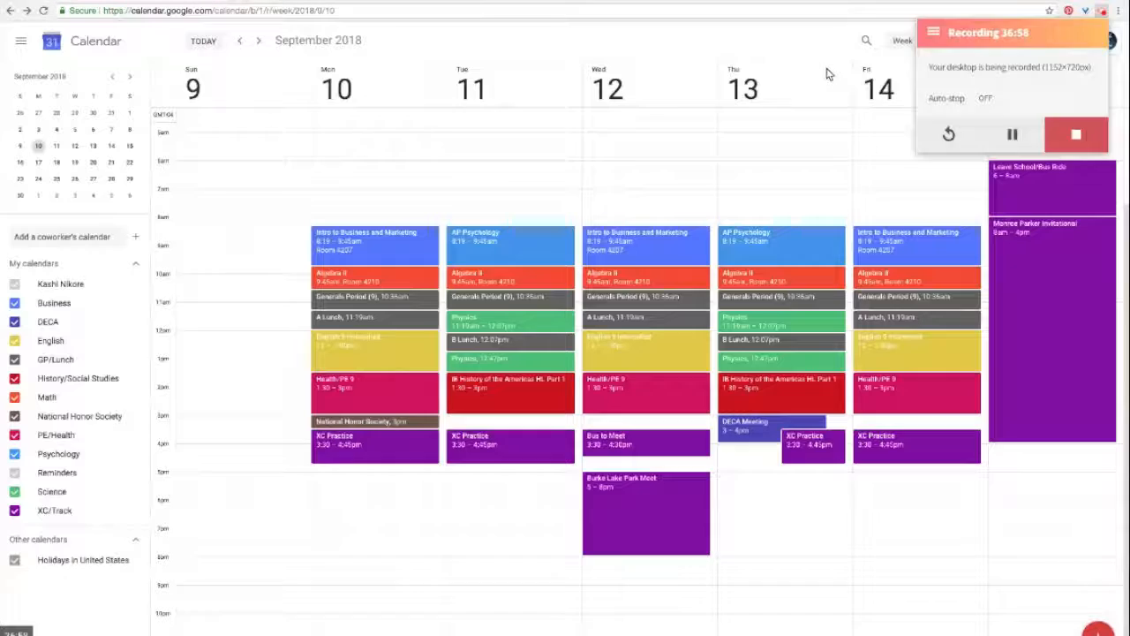
{"action": "left_click", "coordinate": [827, 49]}
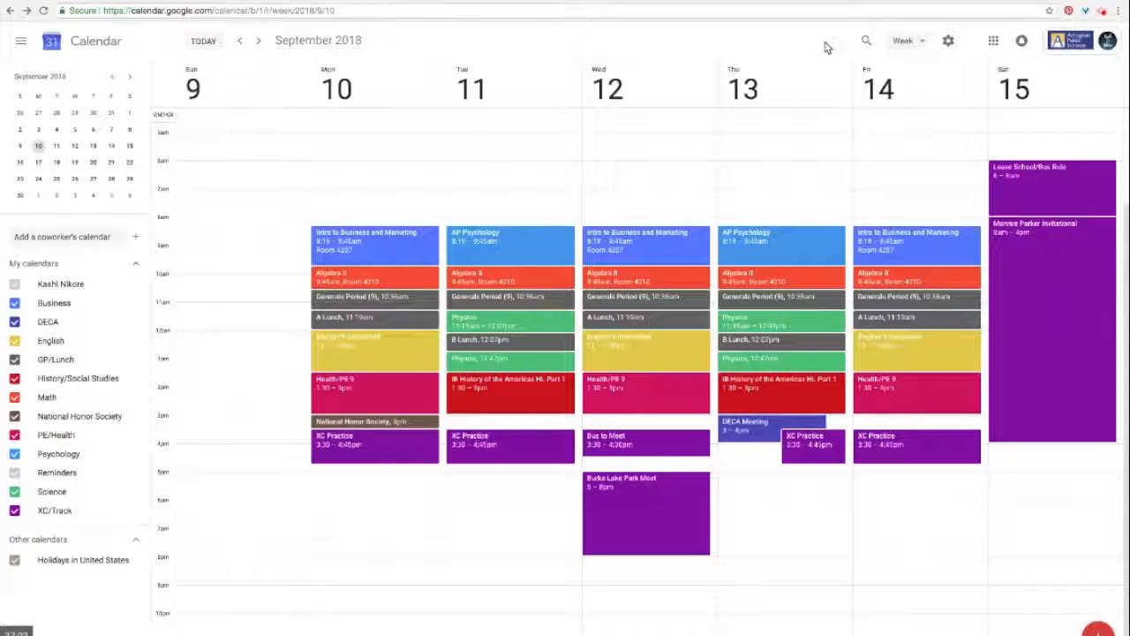
Step: Move the calendar ahead to May 2019 and show the week containing May 1
{"action": "left_click", "coordinate": [129, 78]}
{"action": "left_click", "coordinate": [129, 78]}
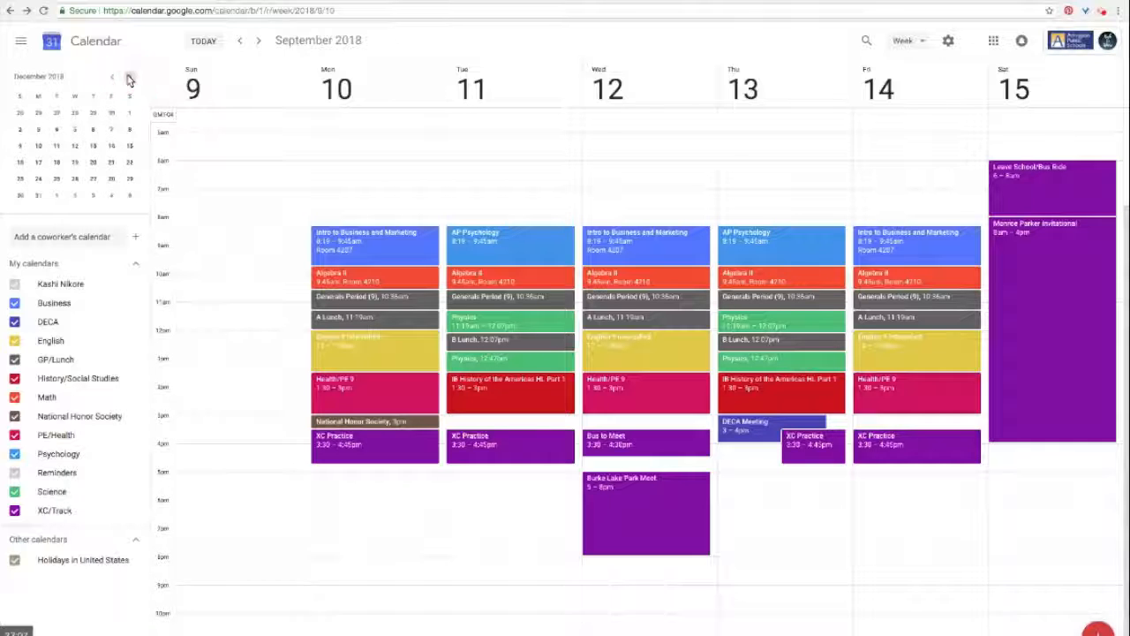
{"action": "left_click", "coordinate": [129, 79]}
{"action": "left_click", "coordinate": [129, 78]}
{"action": "left_click", "coordinate": [128, 79]}
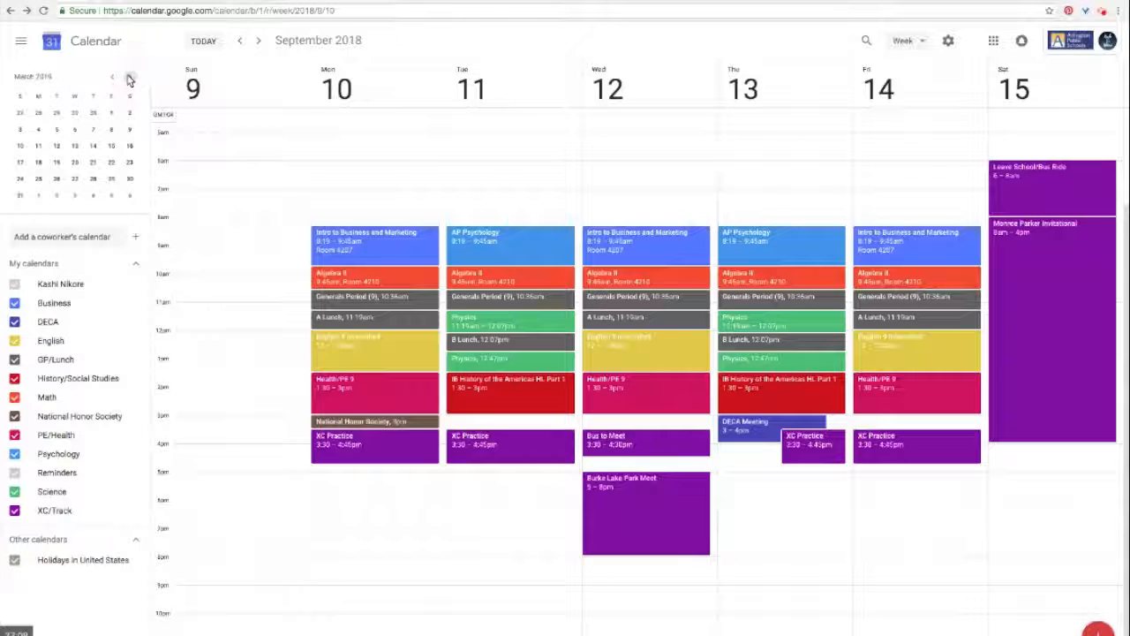
{"action": "left_click", "coordinate": [129, 79]}
{"action": "left_click", "coordinate": [128, 79]}
{"action": "left_click", "coordinate": [78, 114]}
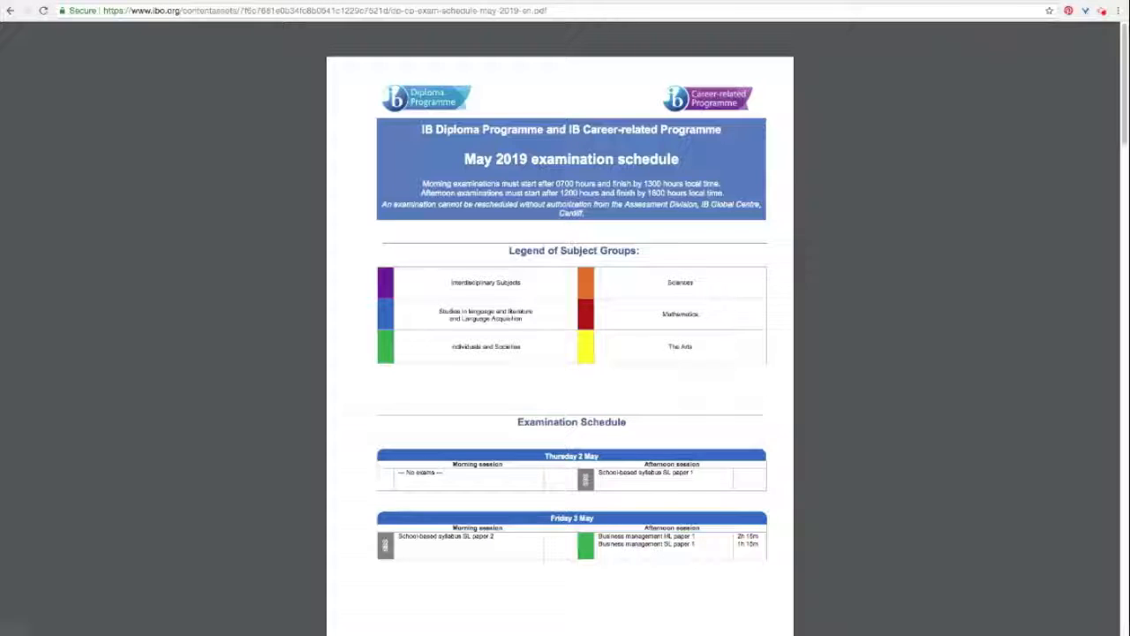
Step: Using the IB May 2019 examination schedule, add an all-day event titled IB History Paper 3 Exam (Morning) on May 8, 2019 to History/Social Studies
{"action": "left_click_drag", "start_coordinate": [1122, 77], "coordinate": [1117, 218]}
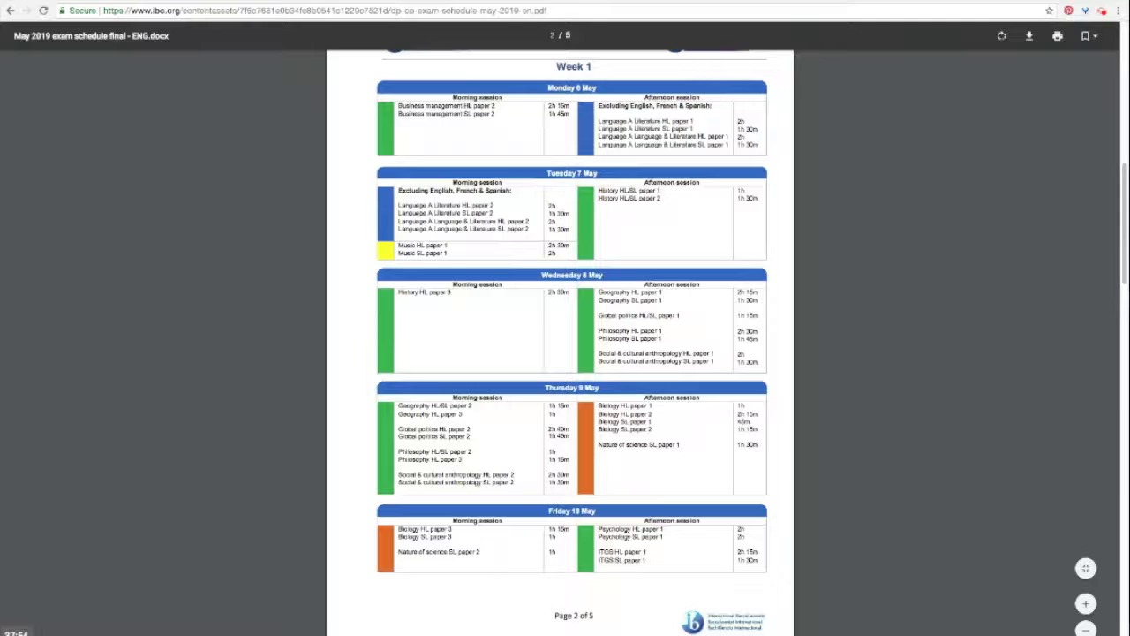
{"action": "left_click", "coordinate": [300, 2]}
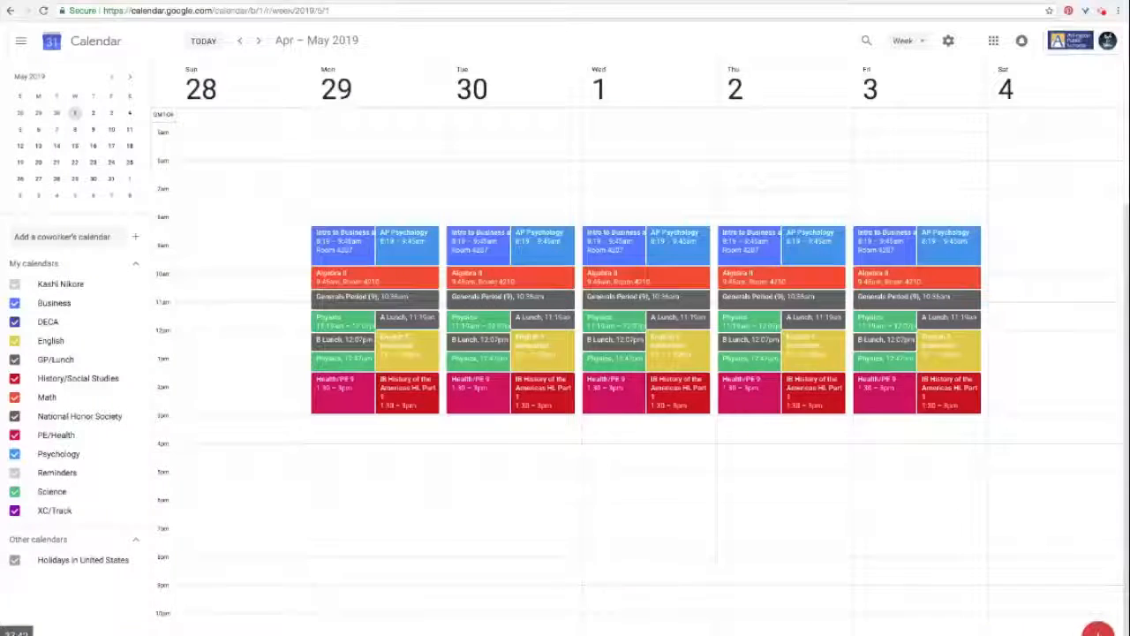
{"action": "left_click", "coordinate": [258, 41]}
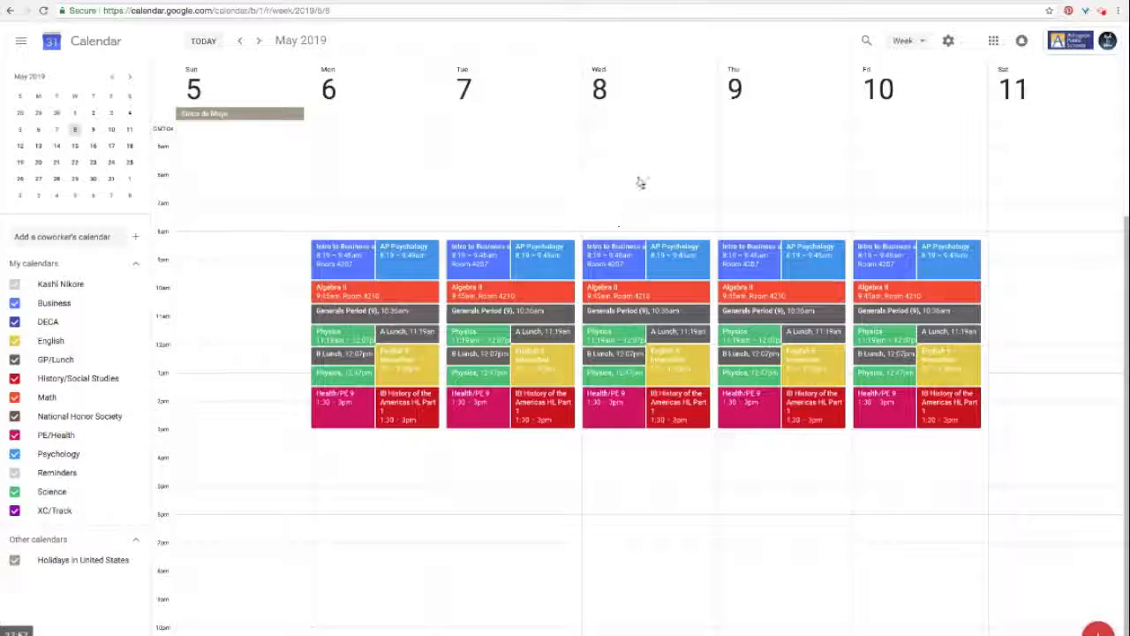
{"action": "left_click", "coordinate": [615, 116]}
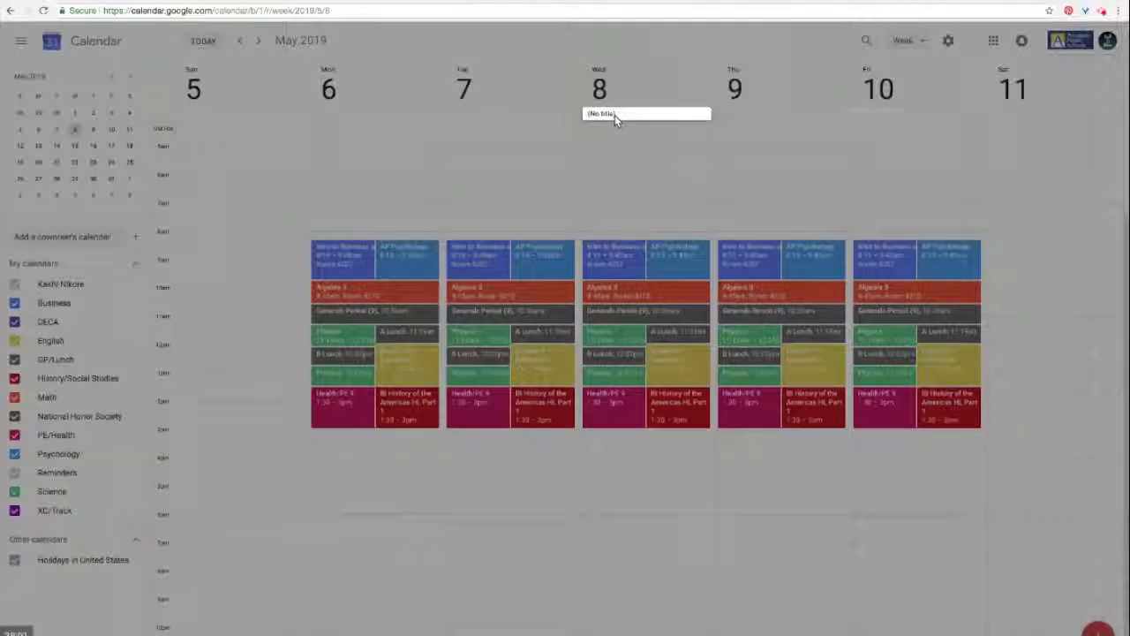
{"action": "type", "text": "IB"}
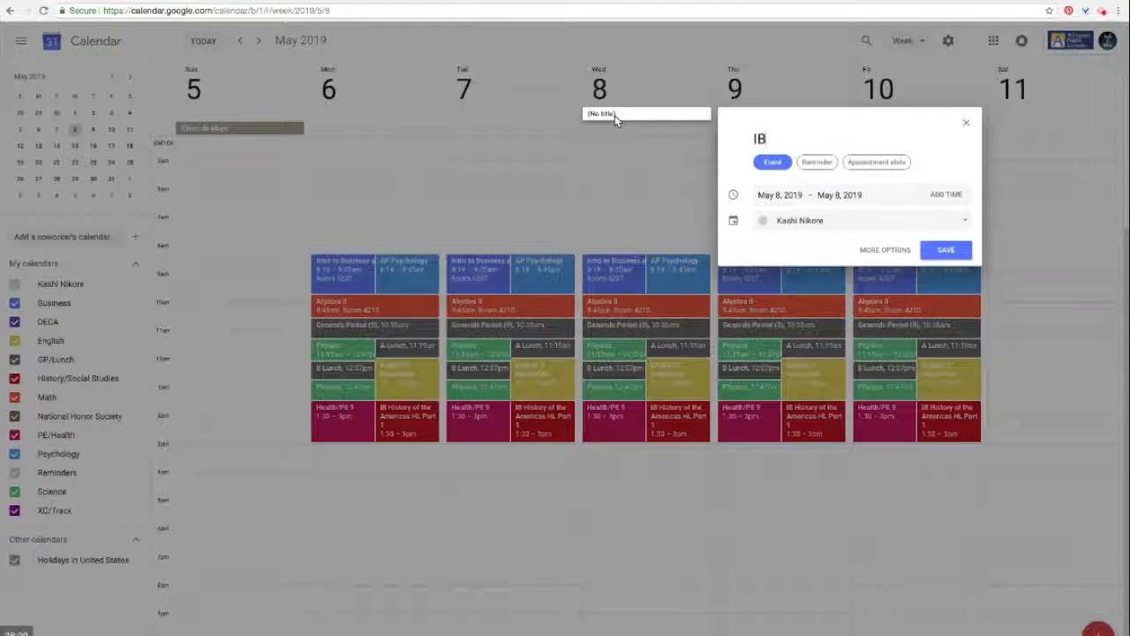
{"action": "type", "text": " History Paper"}
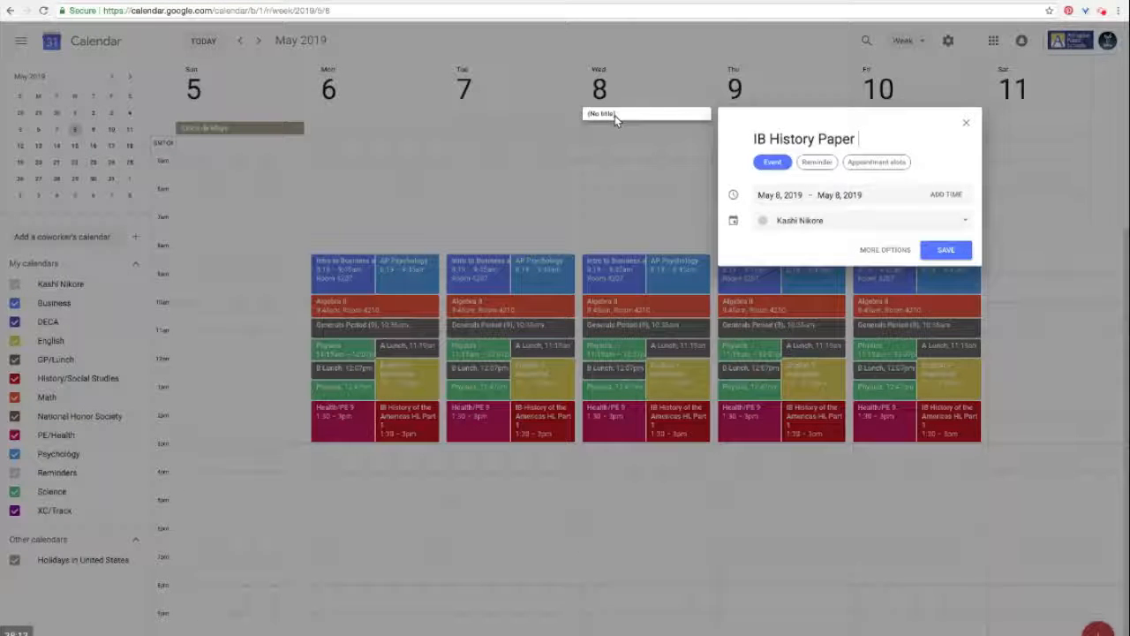
{"action": "type", "text": " 3 Ex"}
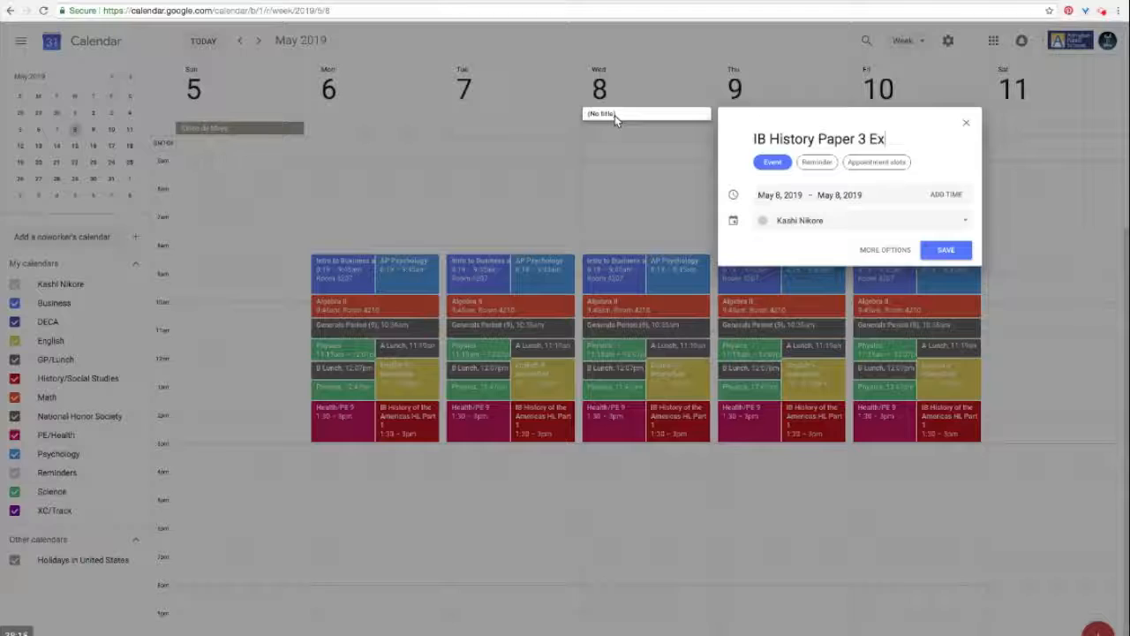
{"action": "type", "text": "am (Morning"}
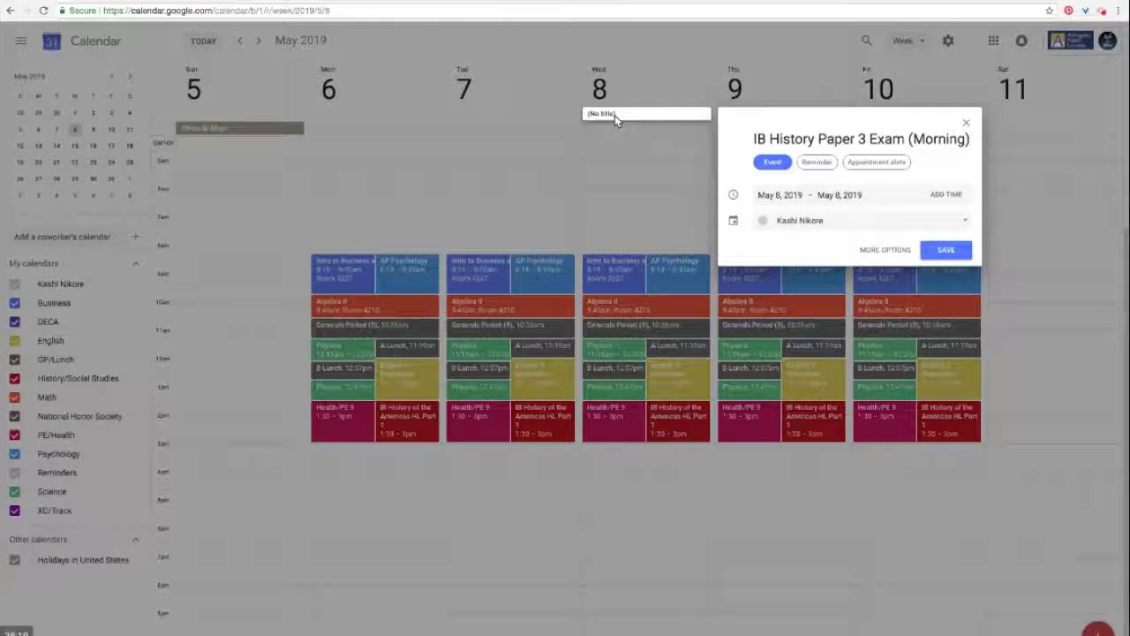
{"action": "left_click", "coordinate": [810, 223]}
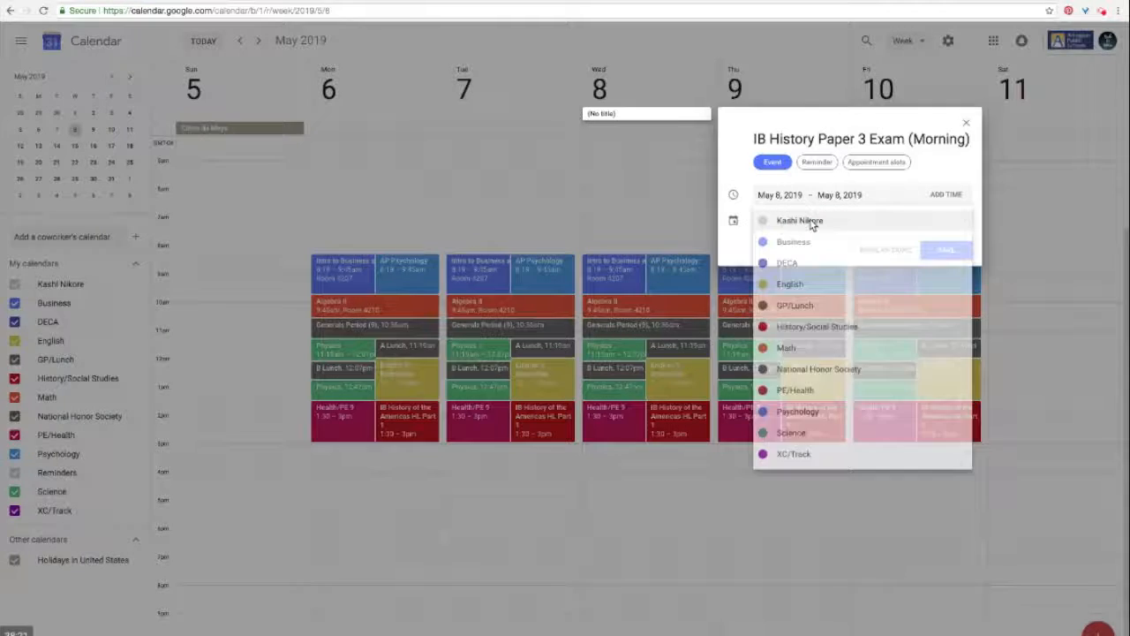
{"action": "left_click", "coordinate": [817, 327]}
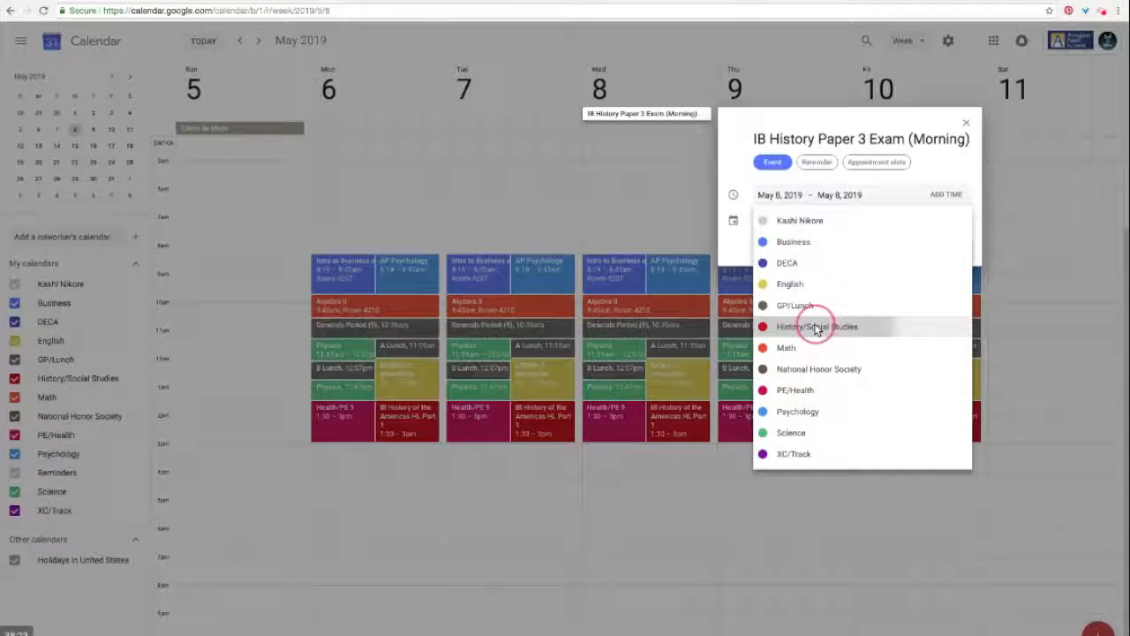
{"action": "left_click", "coordinate": [934, 254]}
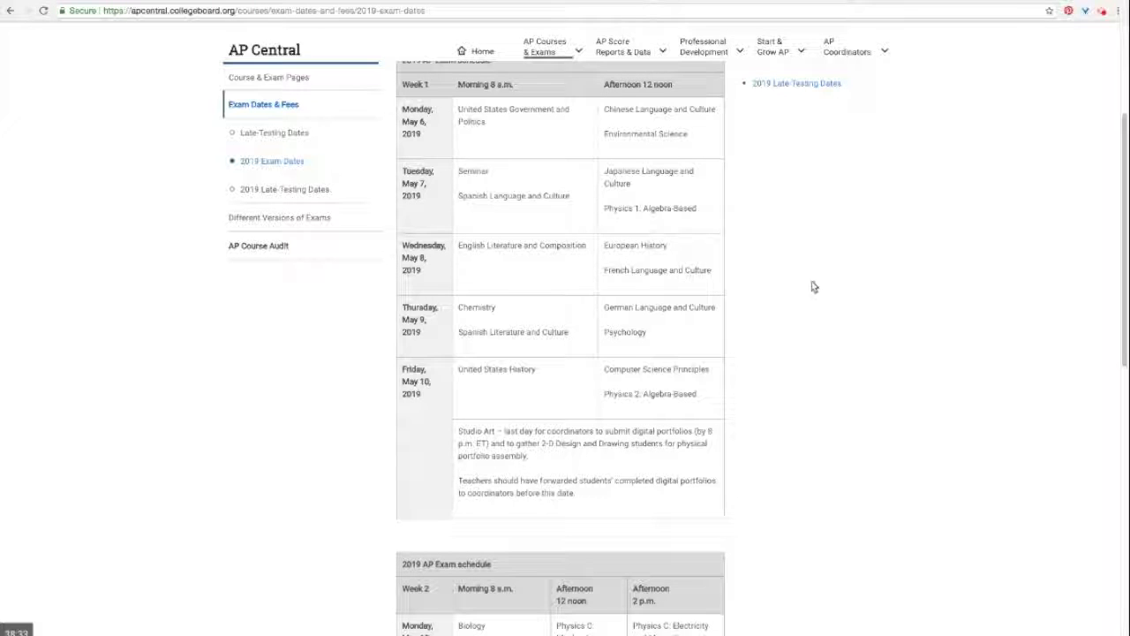
Step: Using the AP Central 2019 exam dates, add an all-day event titled AP Psychology Exam (Afternoon) on May 9, 2019 to the Psychology calendar
{"action": "scroll", "coordinate": [794, 292], "scroll_direction": "up", "scroll_amount": 1}
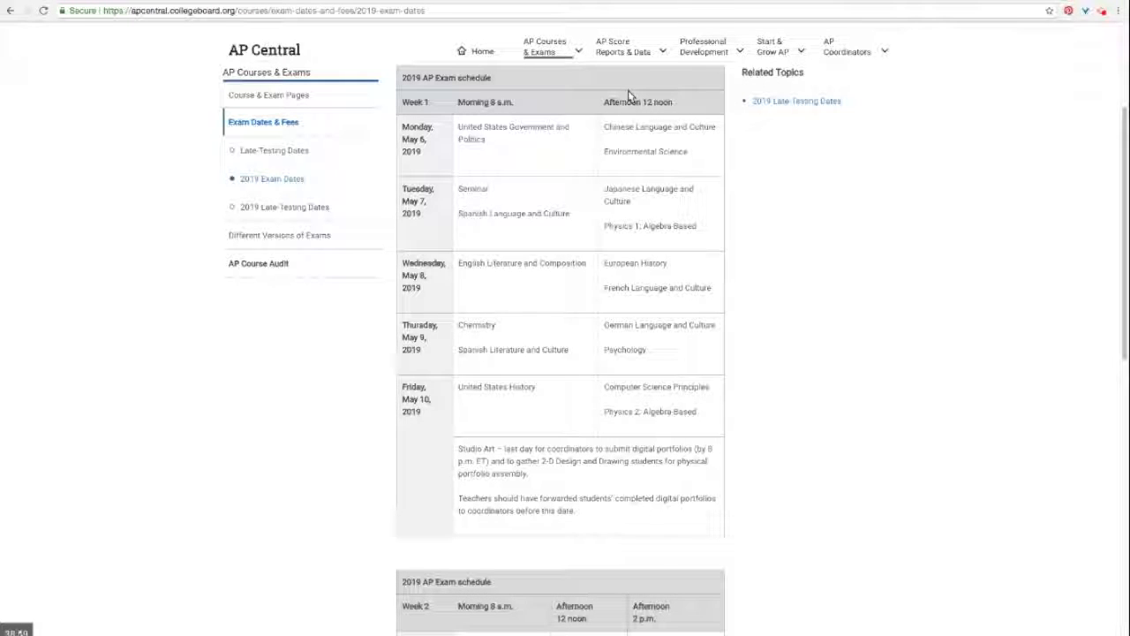
{"action": "left_click", "coordinate": [324, 1]}
{"action": "left_click", "coordinate": [774, 110]}
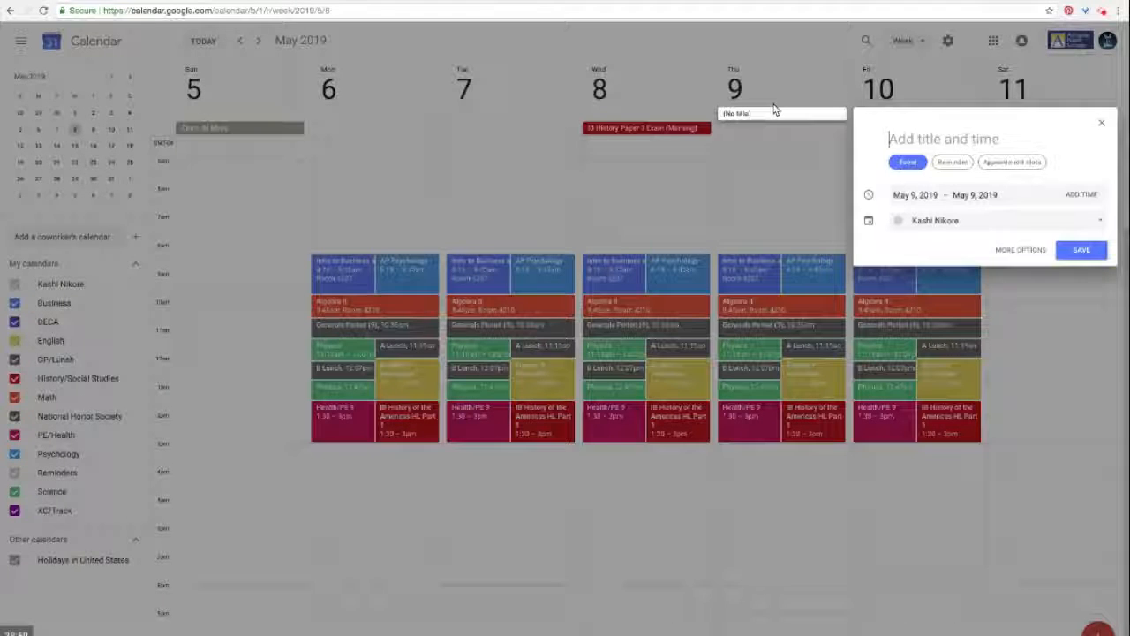
{"action": "type", "text": "AP Ps"}
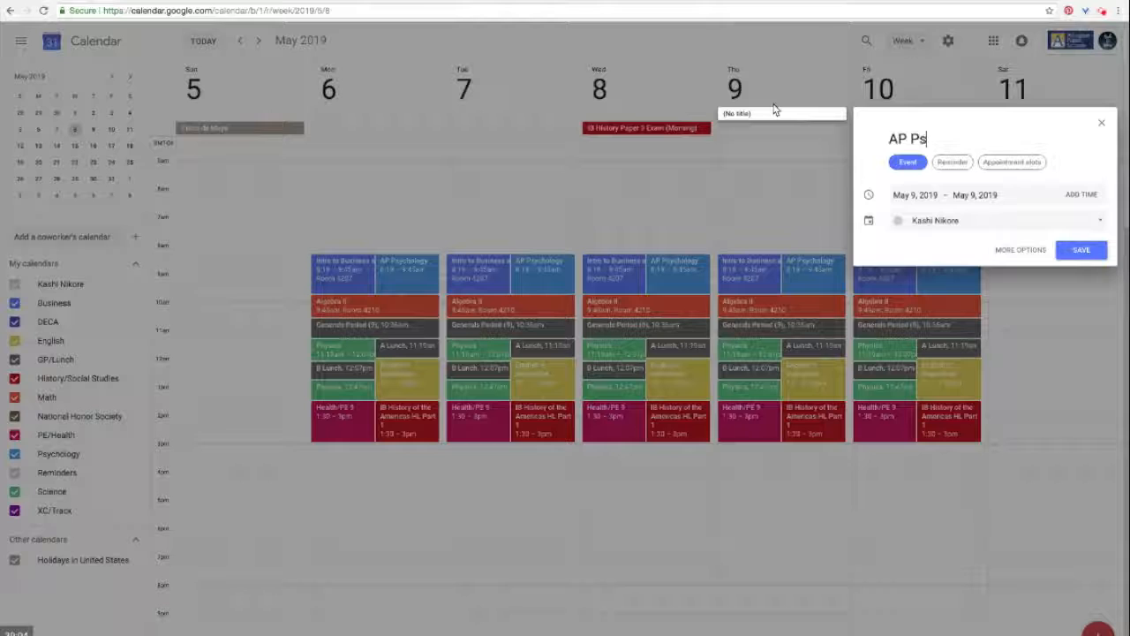
{"action": "type", "text": "ychol"}
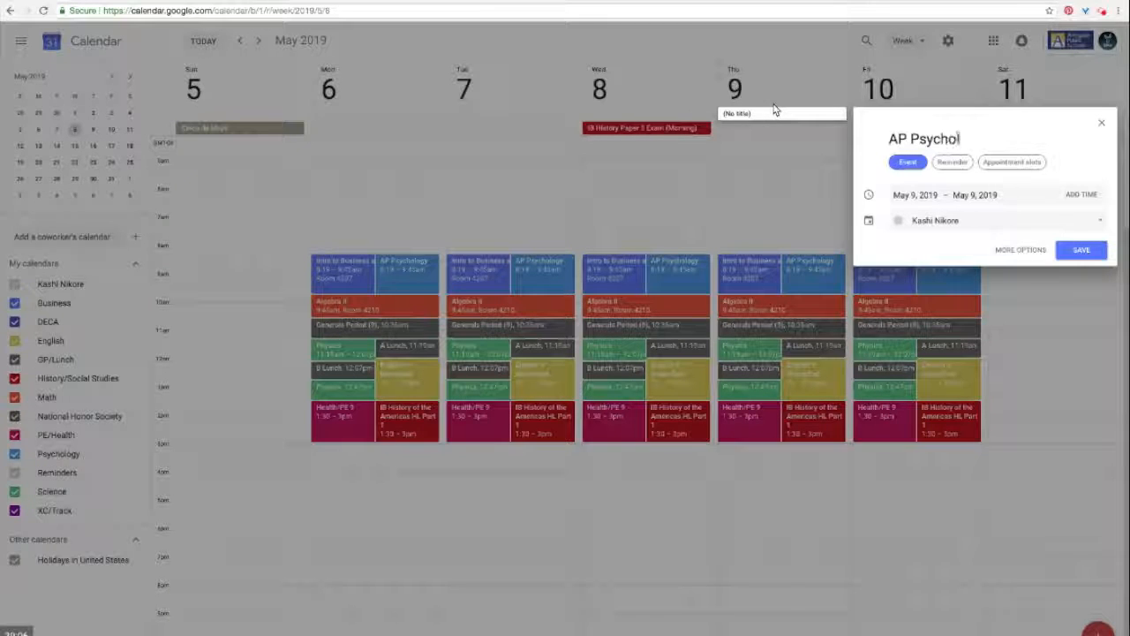
{"action": "type", "text": "ogy Exam"}
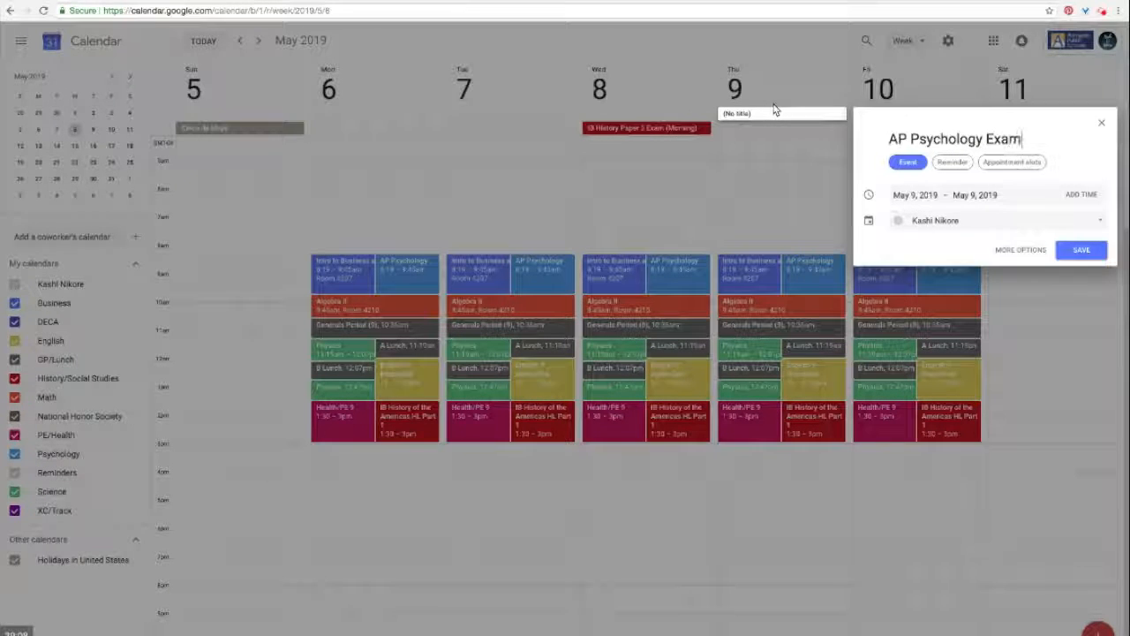
{"action": "type", "text": " (Afternoon)"}
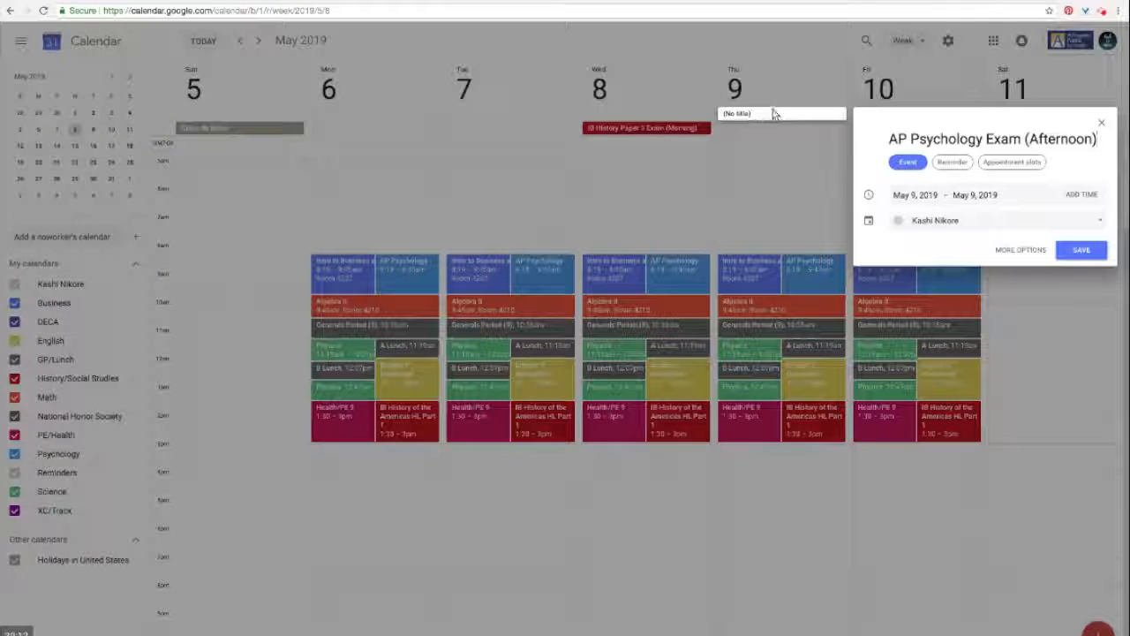
{"action": "left_click", "coordinate": [971, 221]}
{"action": "left_click", "coordinate": [966, 413]}
{"action": "left_click", "coordinate": [1066, 254]}
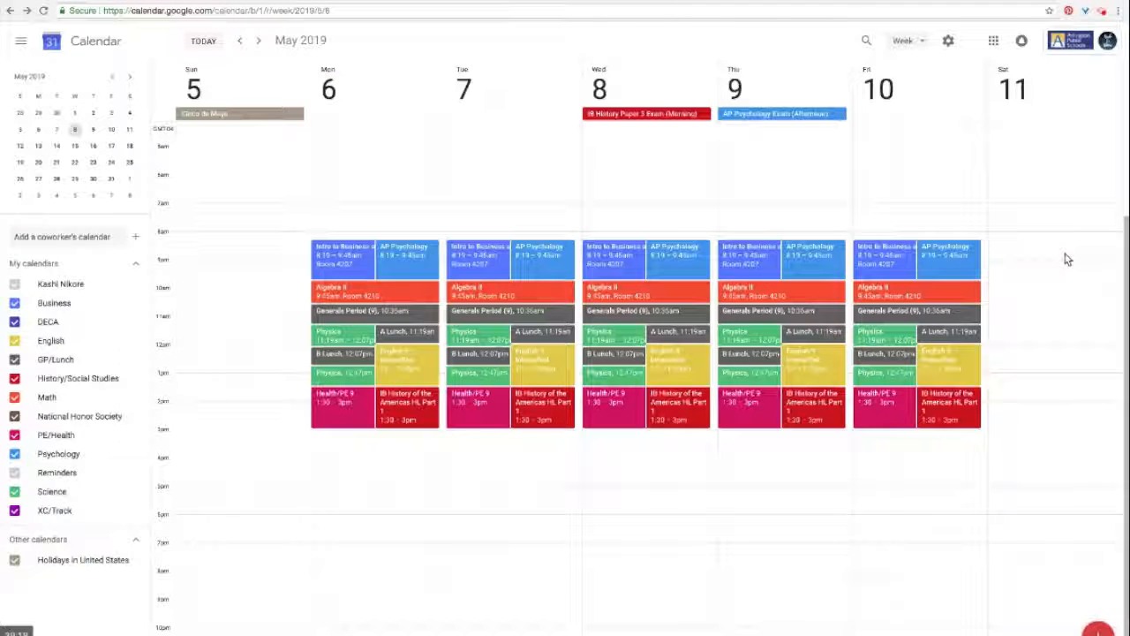
Step: Try to change the AP Psychology Exam (Afternoon) event on May 9, 2019 from all-day to 12:00pm to 3:00pm
{"action": "left_click", "coordinate": [776, 115]}
{"action": "left_click", "coordinate": [868, 183]}
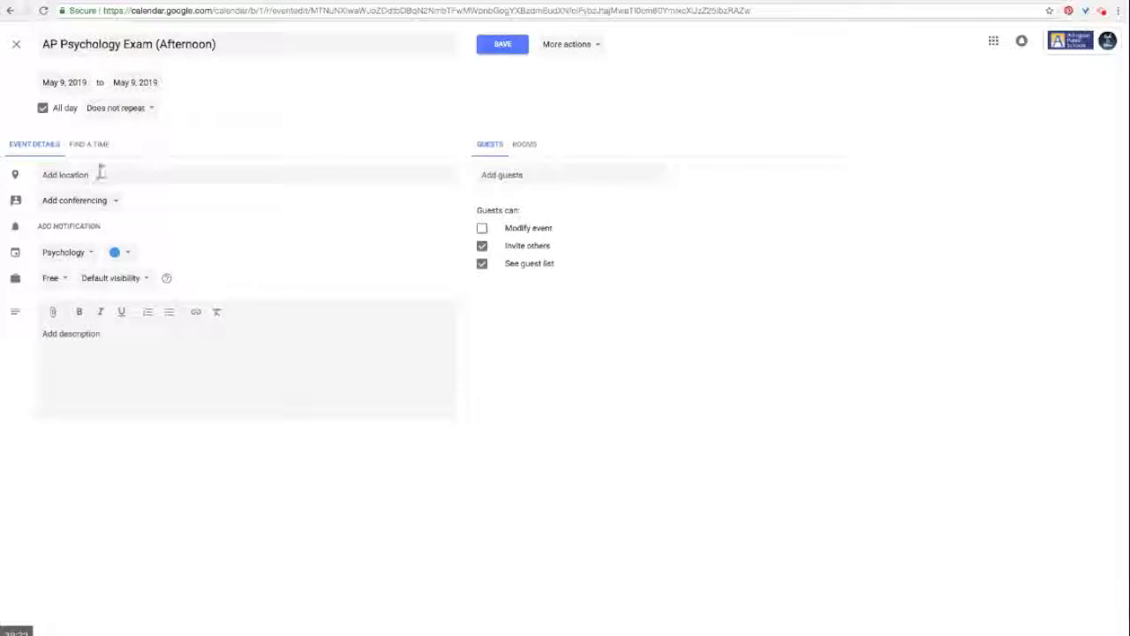
{"action": "left_click", "coordinate": [43, 107]}
{"action": "left_click", "coordinate": [129, 81]}
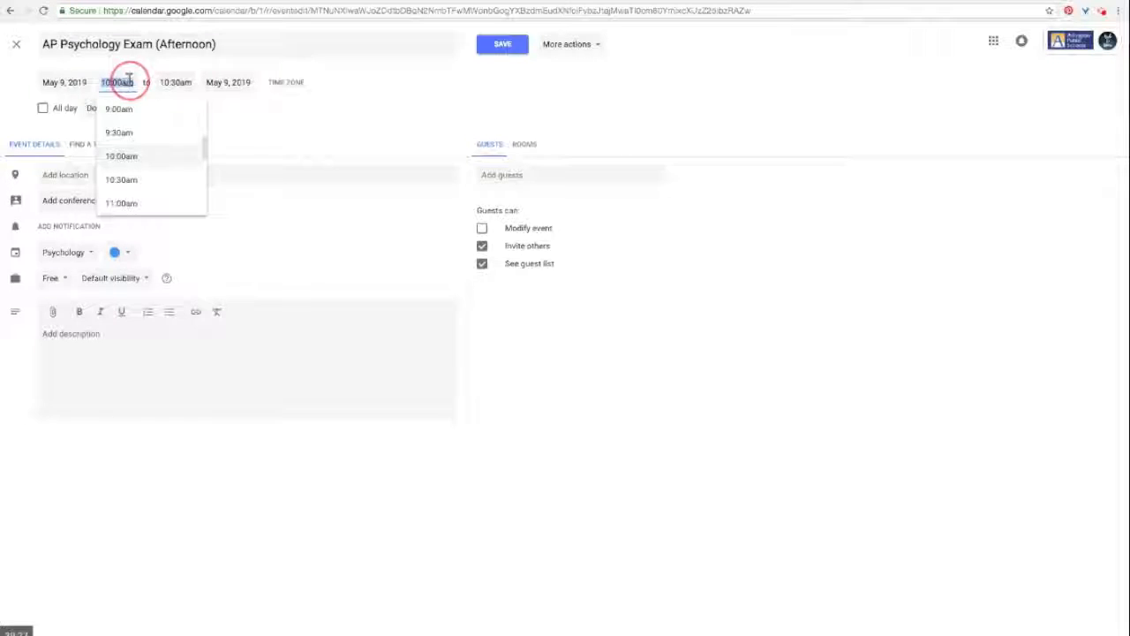
{"action": "type", "text": "12:00"}
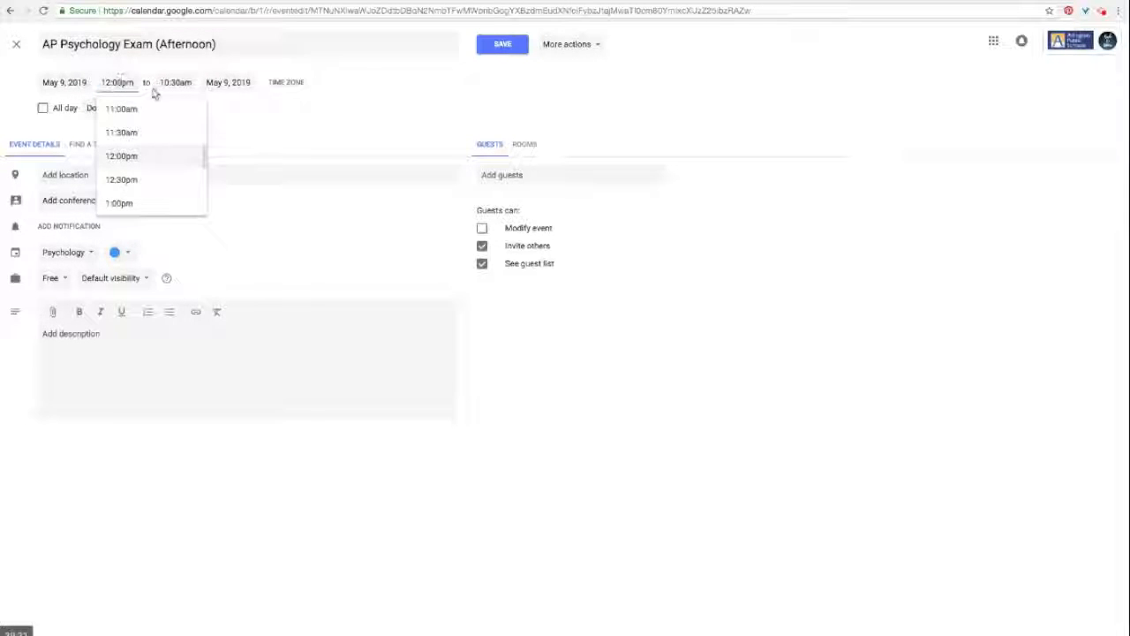
{"action": "left_click", "coordinate": [168, 81]}
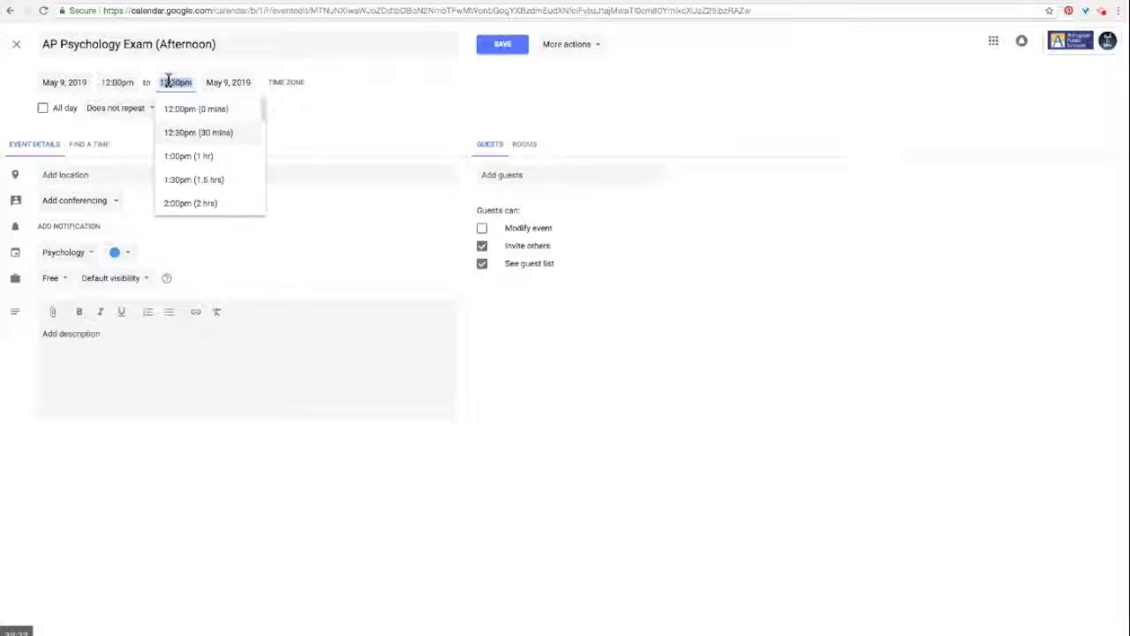
{"action": "type", "text": "3:00"}
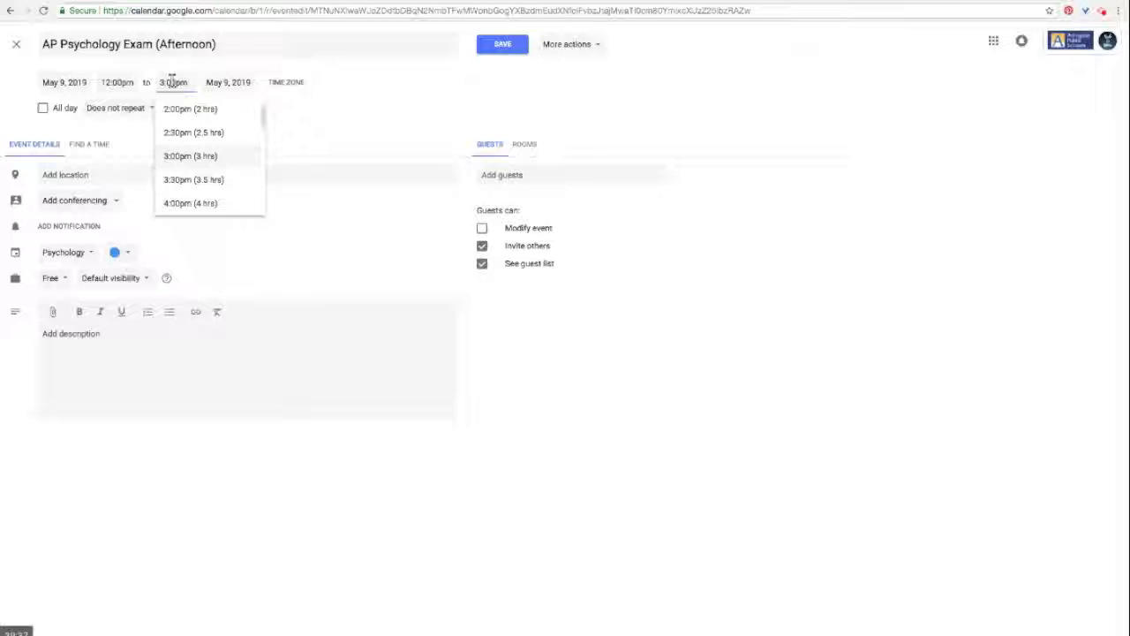
{"action": "left_click", "coordinate": [347, 126]}
{"action": "left_click", "coordinate": [497, 49]}
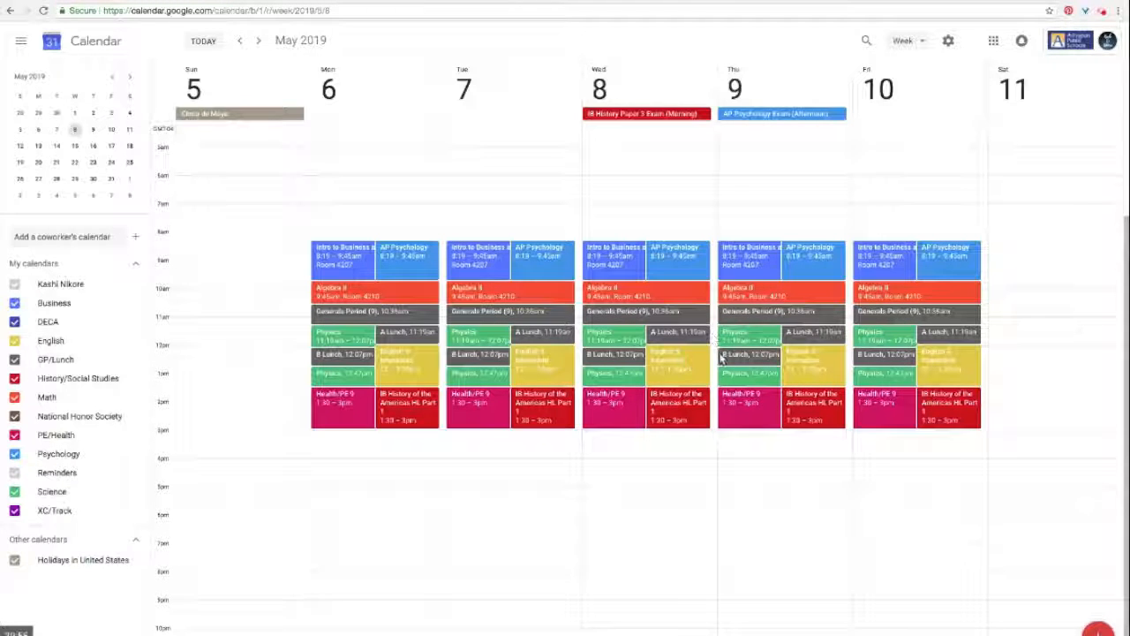
Step: Add an event titled General's Rest Period on May 8, 2019 from 12:00pm to 3:00pm to the default calendar
{"action": "left_click_drag", "start_coordinate": [713, 354], "coordinate": [718, 432]}
{"action": "type", "text": "General's Rest Period"}
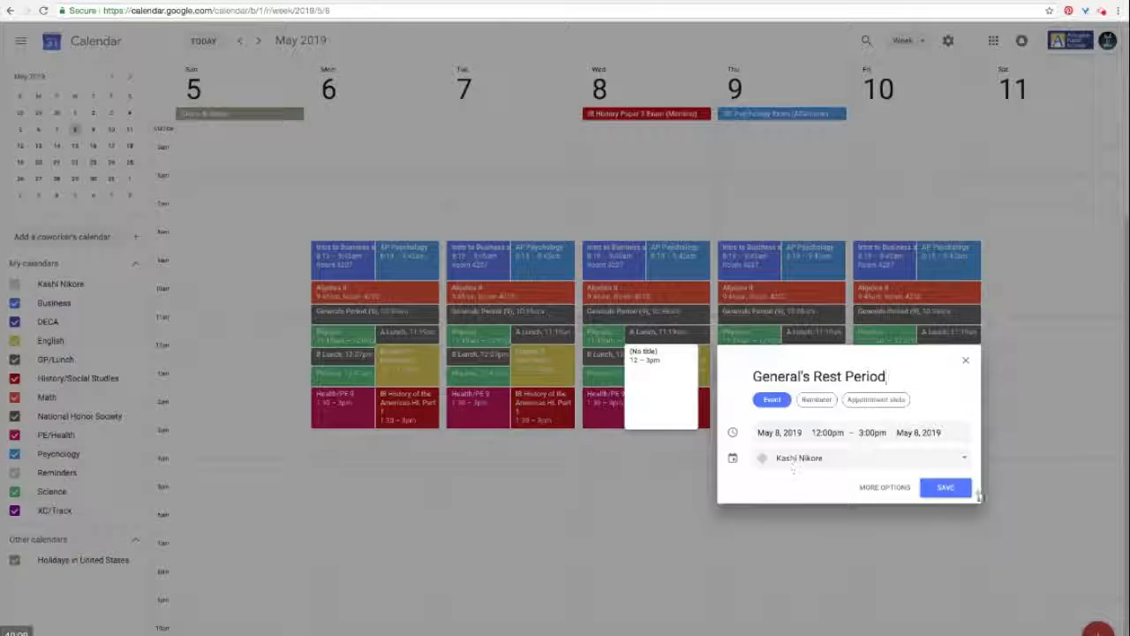
{"action": "left_click", "coordinate": [946, 485]}
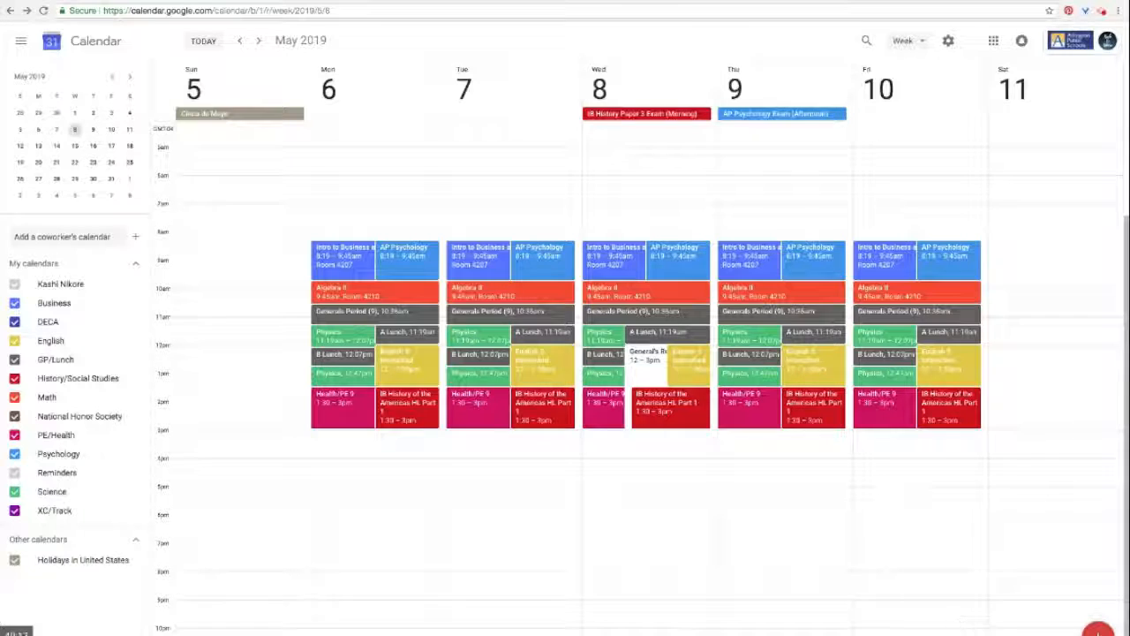
Step: Switch to Microsoft Word, examine the AP and IB Testing Calendar for exam times and rooms, and return to the calendar
{"action": "mouse_move", "coordinate": [958, 630]}
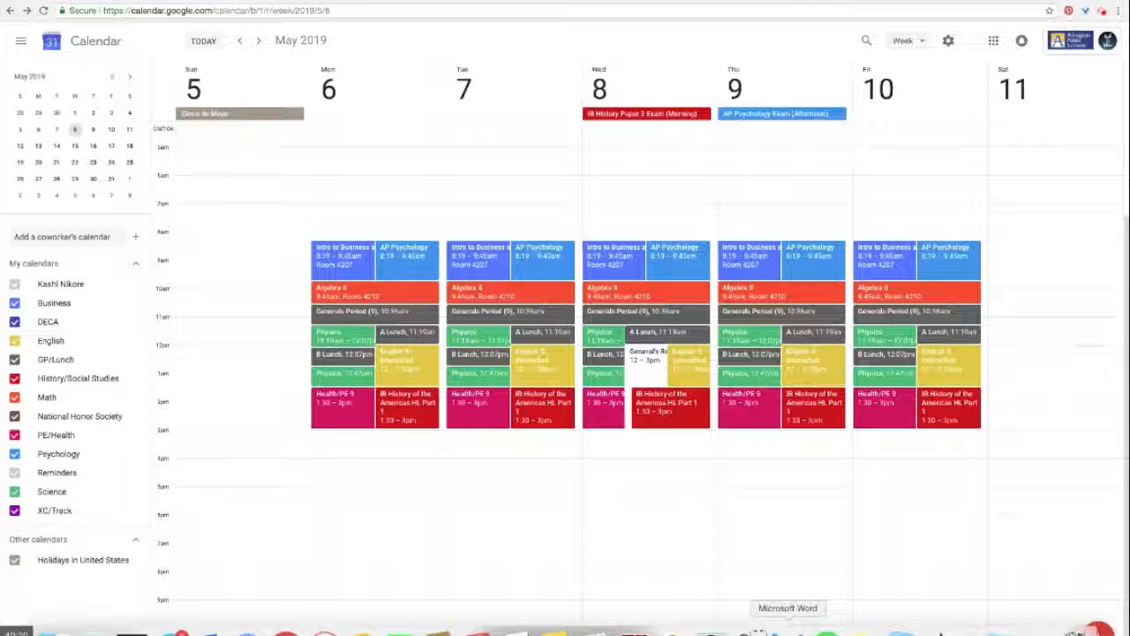
{"action": "left_click", "coordinate": [787, 631]}
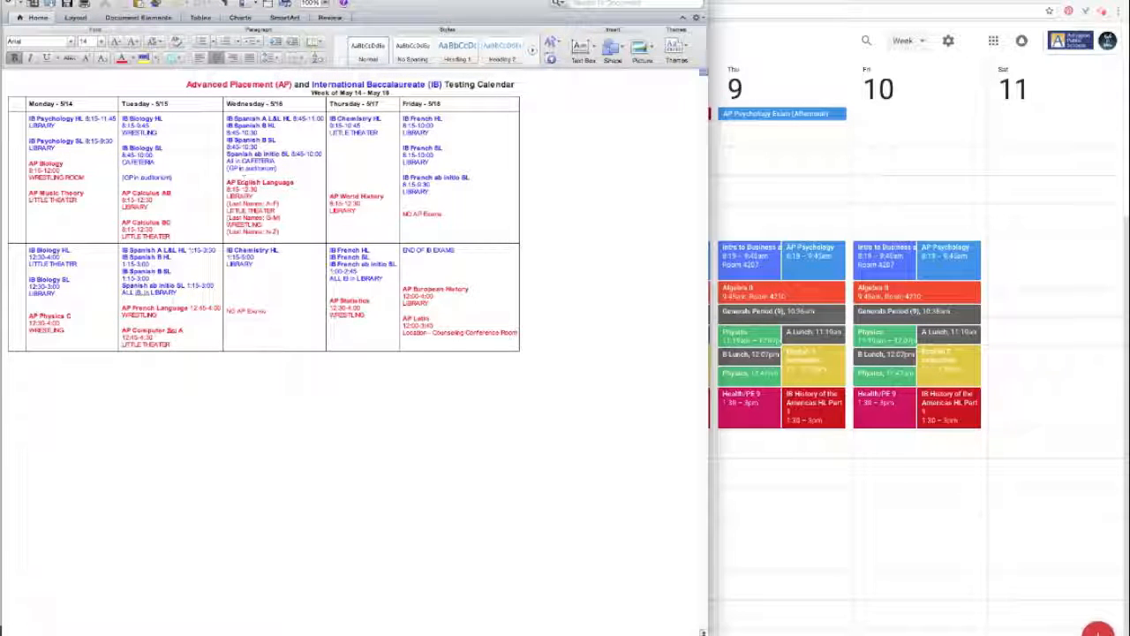
{"action": "left_click", "coordinate": [28, 1]}
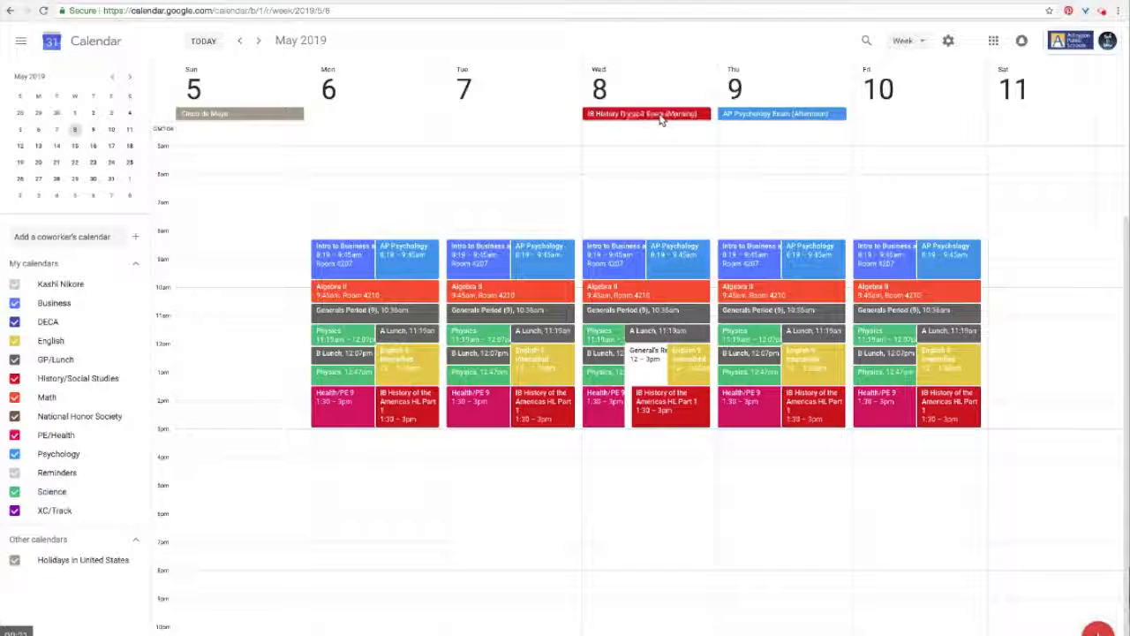
Step: Add an all-day reminder titled Study for History Paper 3 on May 7, 2019
{"action": "left_click", "coordinate": [544, 115]}
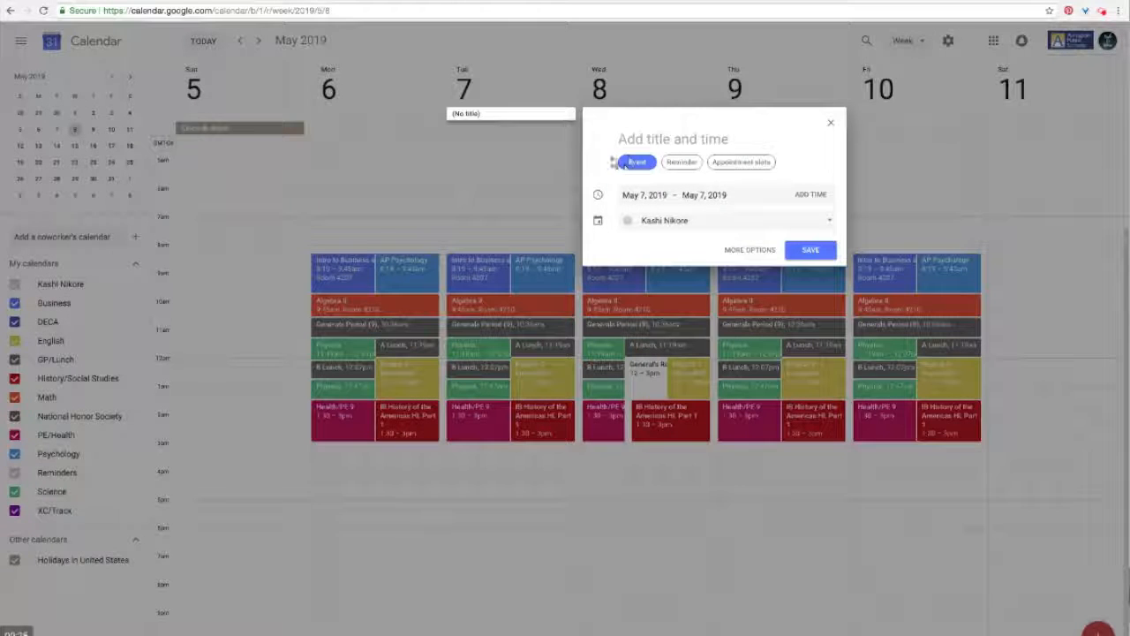
{"action": "left_click", "coordinate": [680, 163]}
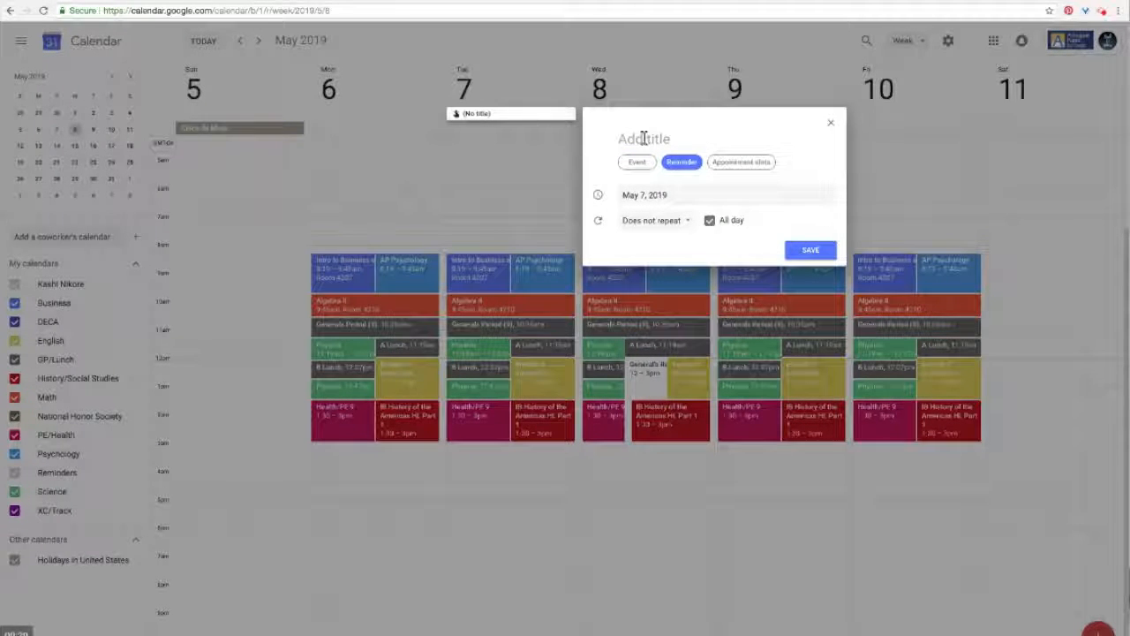
{"action": "type", "text": "Study f"}
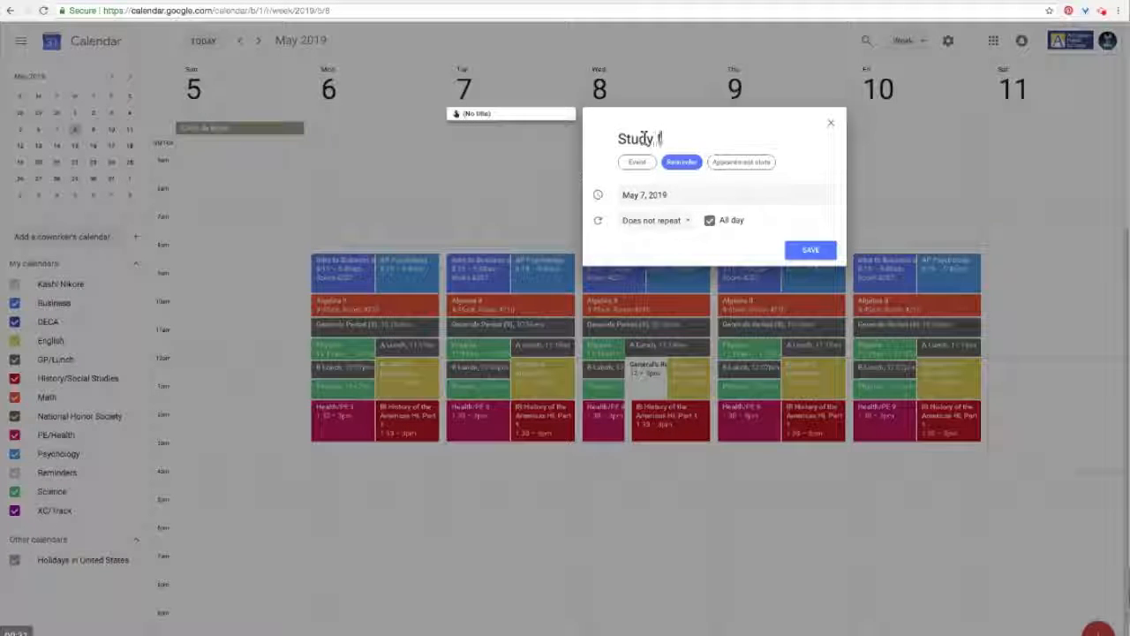
{"action": "type", "text": "or History Paper 3"}
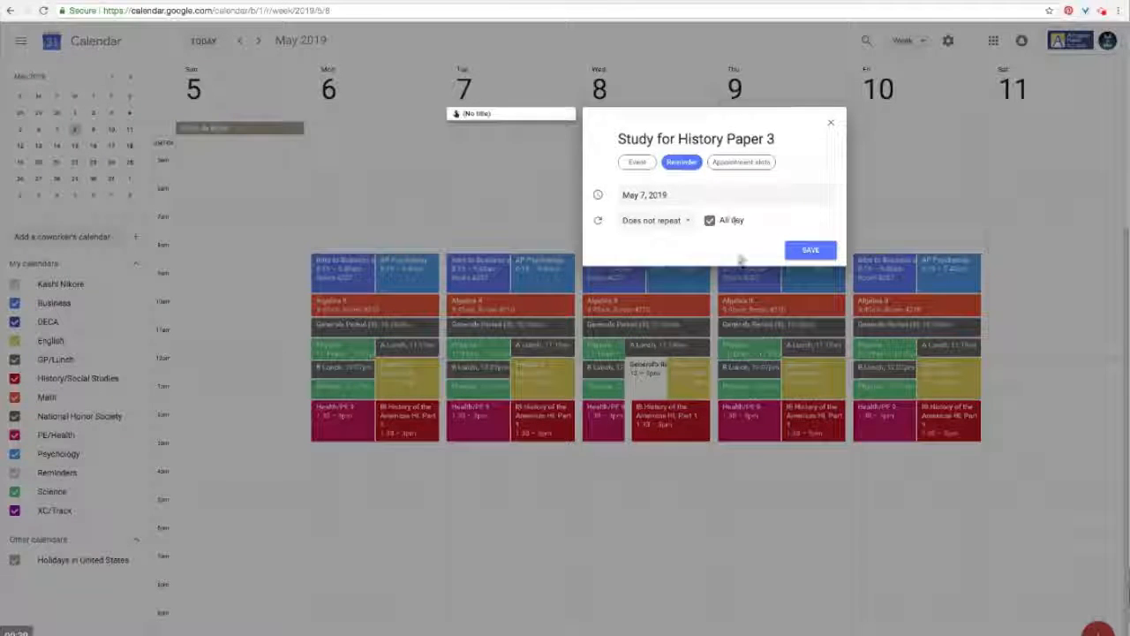
{"action": "left_click", "coordinate": [814, 249]}
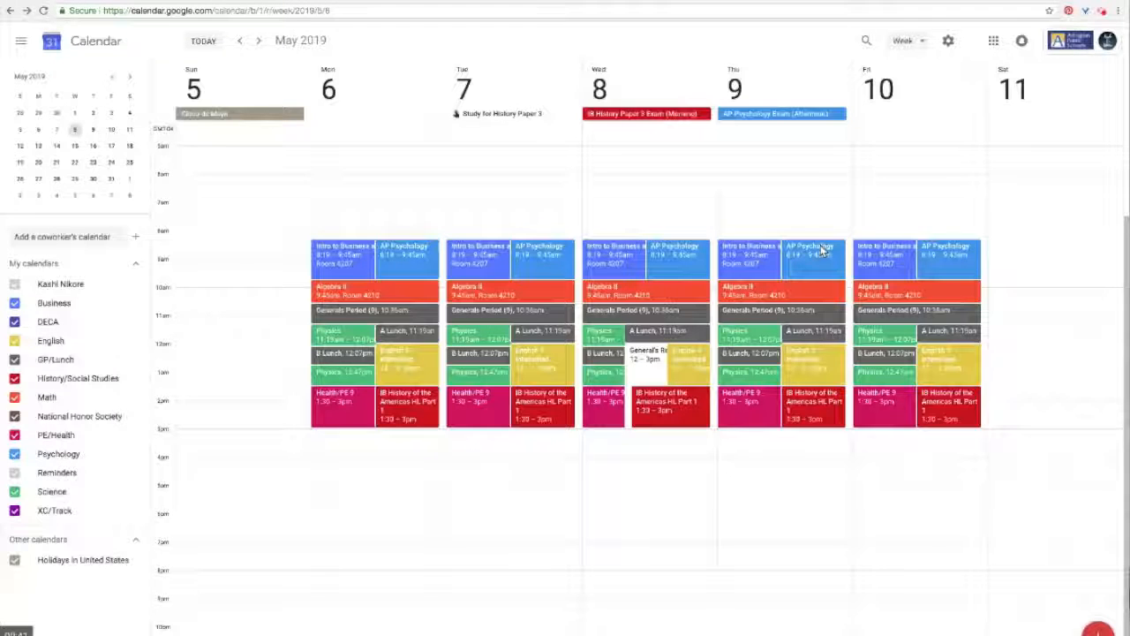
Step: Add an all-day reminder titled Study for AP Psych Exam on May 7, 2019
{"action": "left_click", "coordinate": [530, 106]}
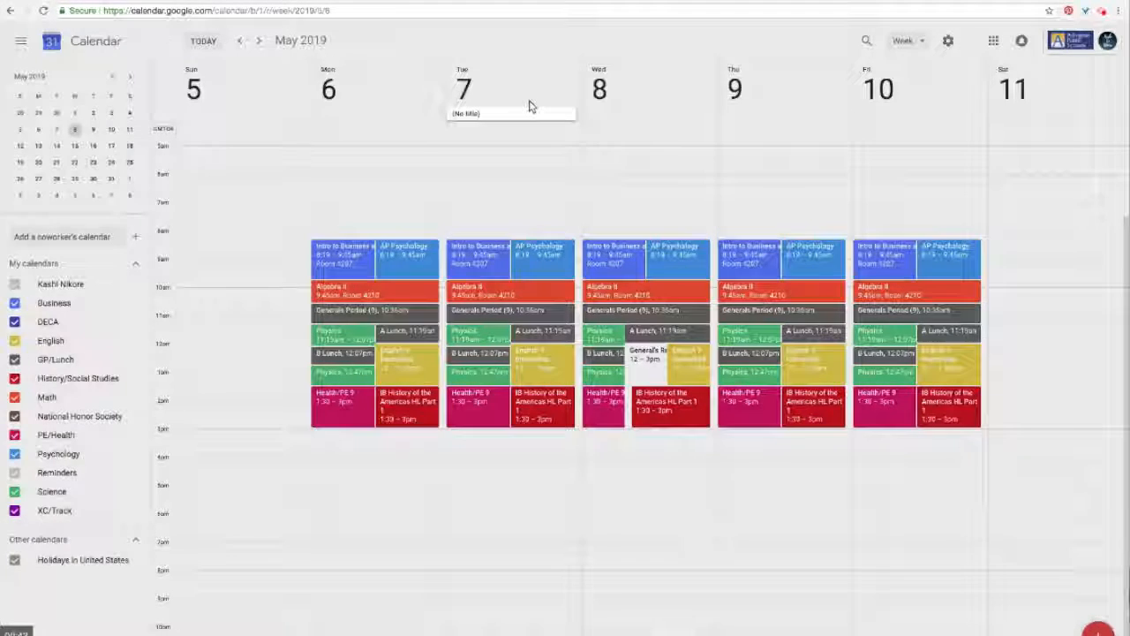
{"action": "type", "text": "Study"}
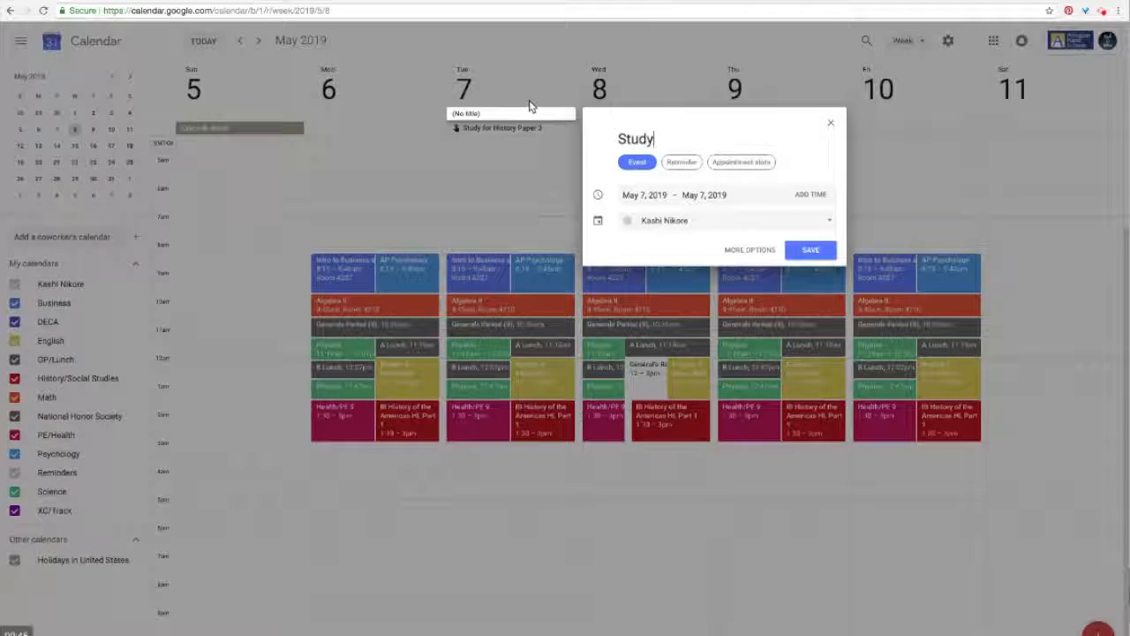
{"action": "type", "text": " for AP Psych Exam"}
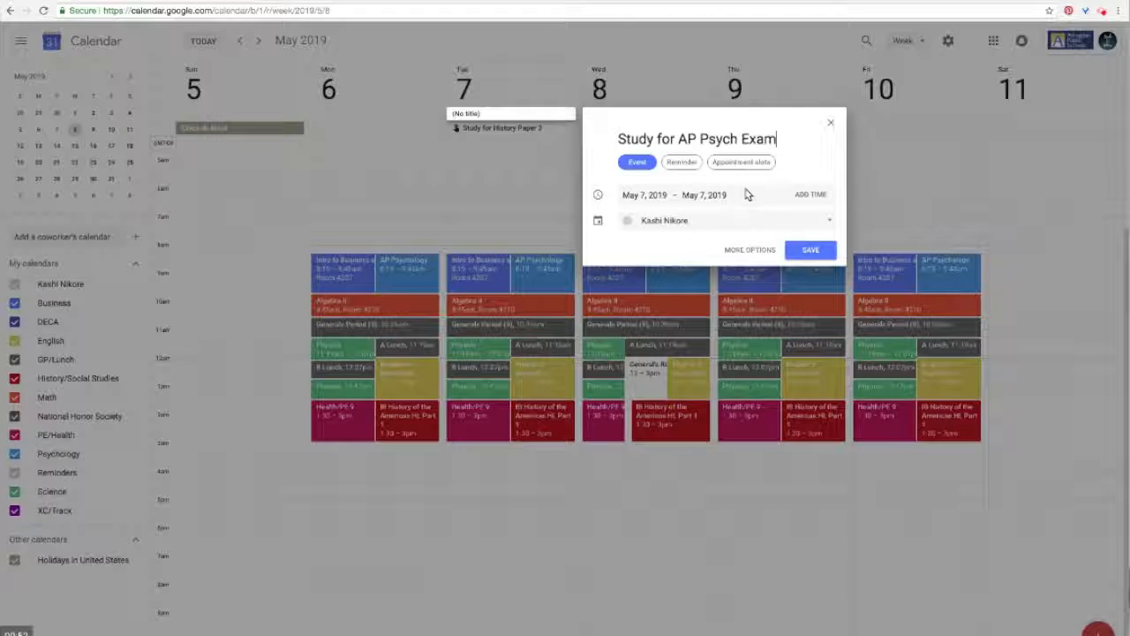
{"action": "left_click", "coordinate": [682, 163]}
{"action": "left_click", "coordinate": [795, 250]}
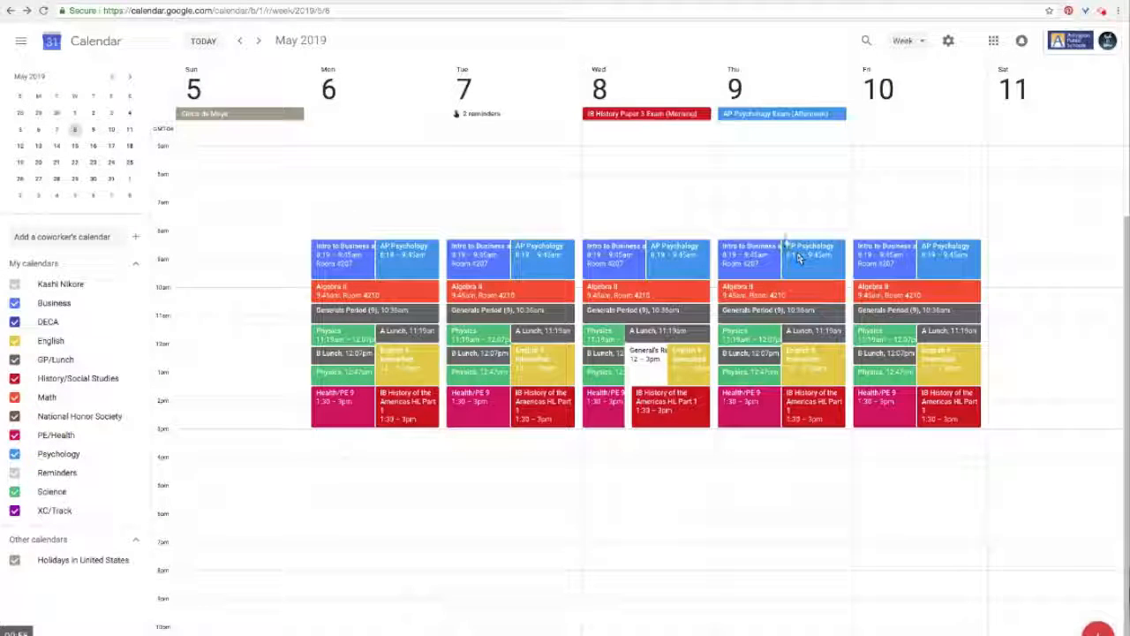
Step: Check the editing options of the Study for History Paper 3 reminder on May 7 and mark it as done
{"action": "left_click", "coordinate": [476, 115]}
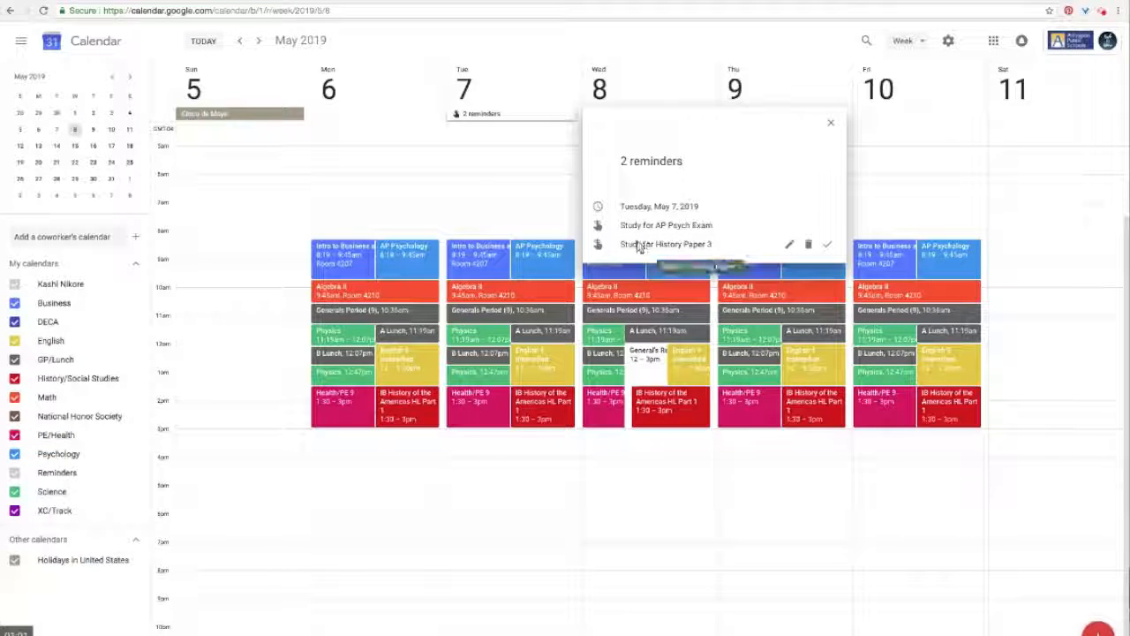
{"action": "left_click", "coordinate": [789, 244]}
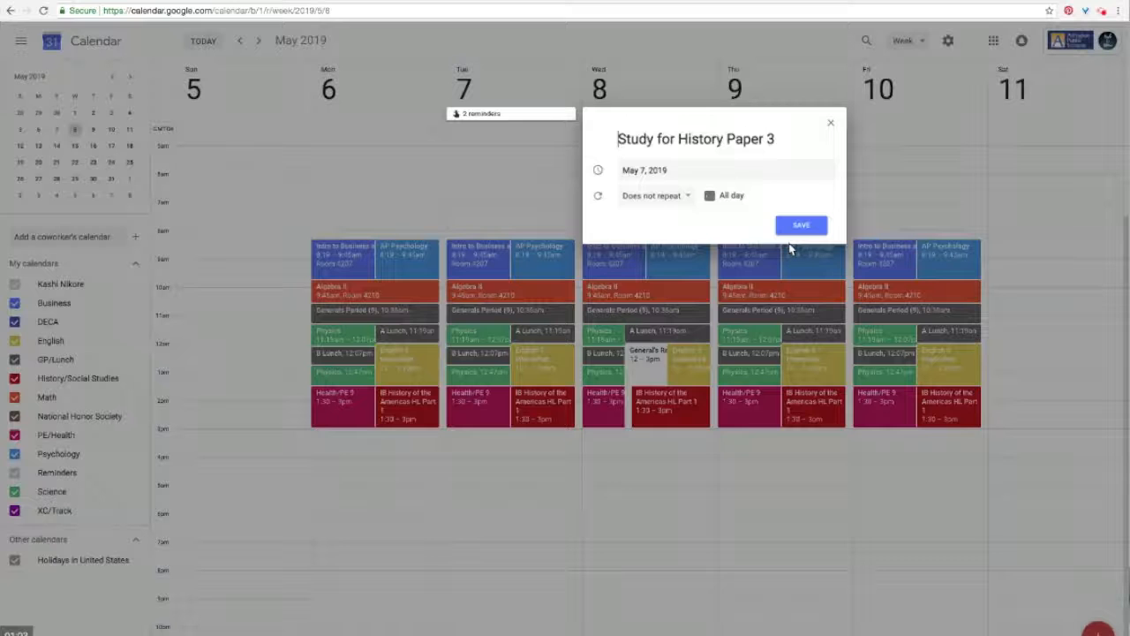
{"action": "left_click", "coordinate": [799, 227]}
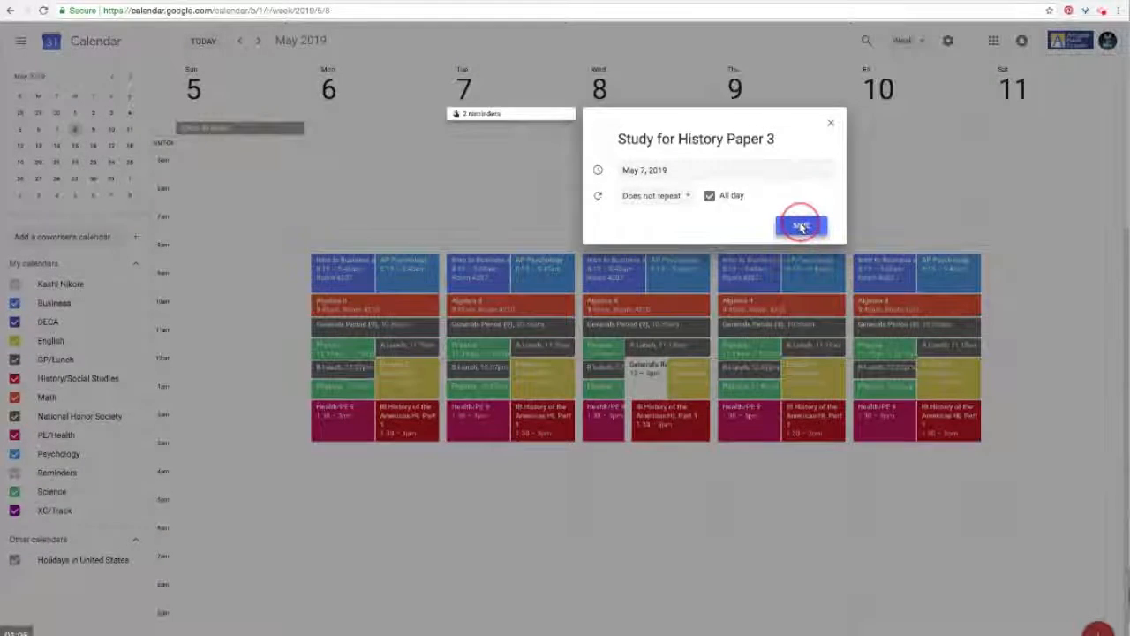
{"action": "left_click", "coordinate": [539, 114]}
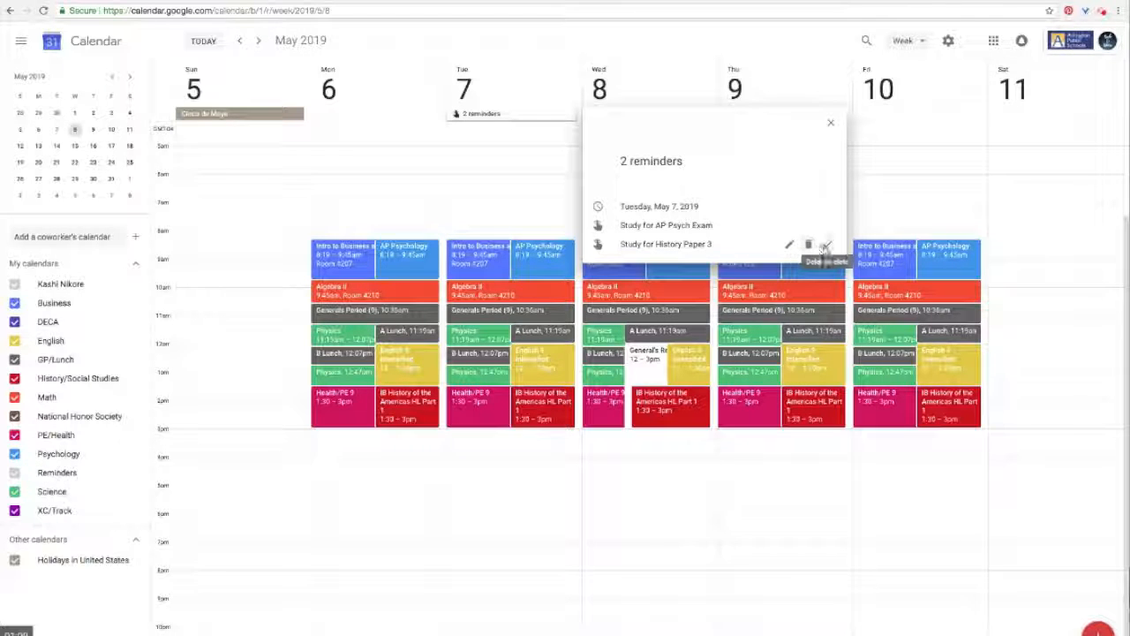
{"action": "left_click", "coordinate": [826, 245]}
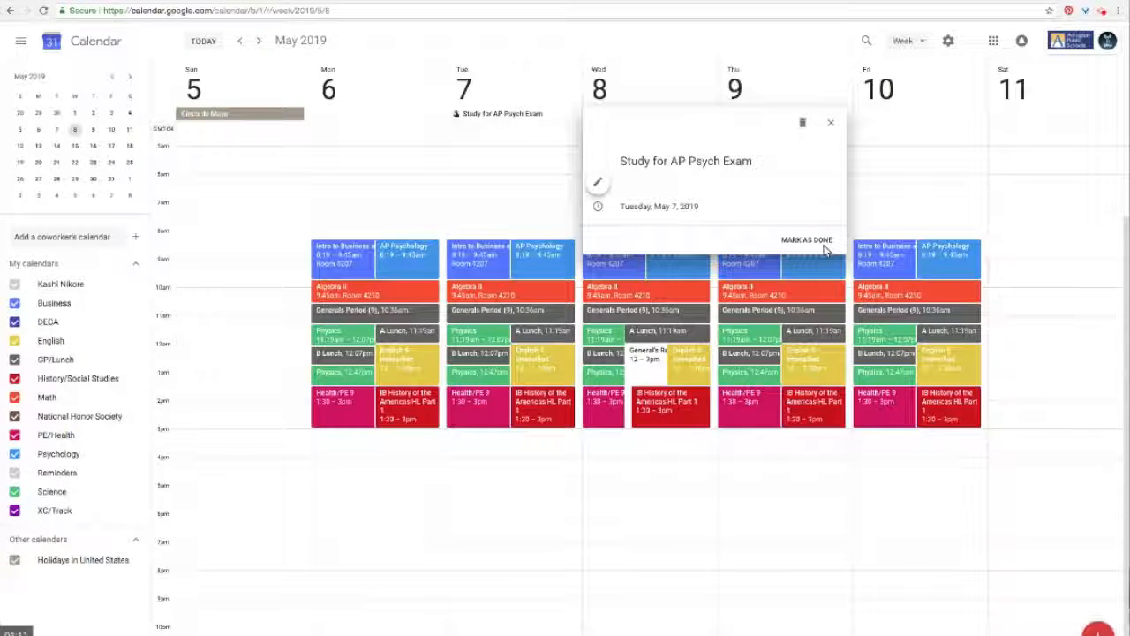
{"action": "left_click", "coordinate": [831, 123]}
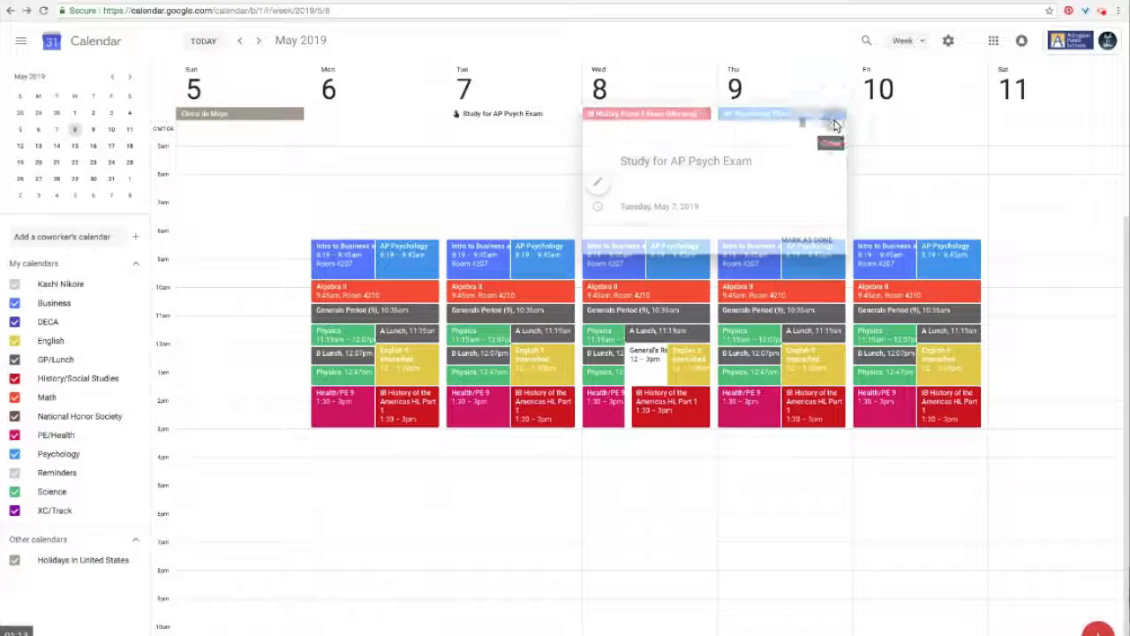
Step: Try to mark the Study for AP Psych Exam reminder on May 7 as done and close its details
{"action": "left_click", "coordinate": [469, 121]}
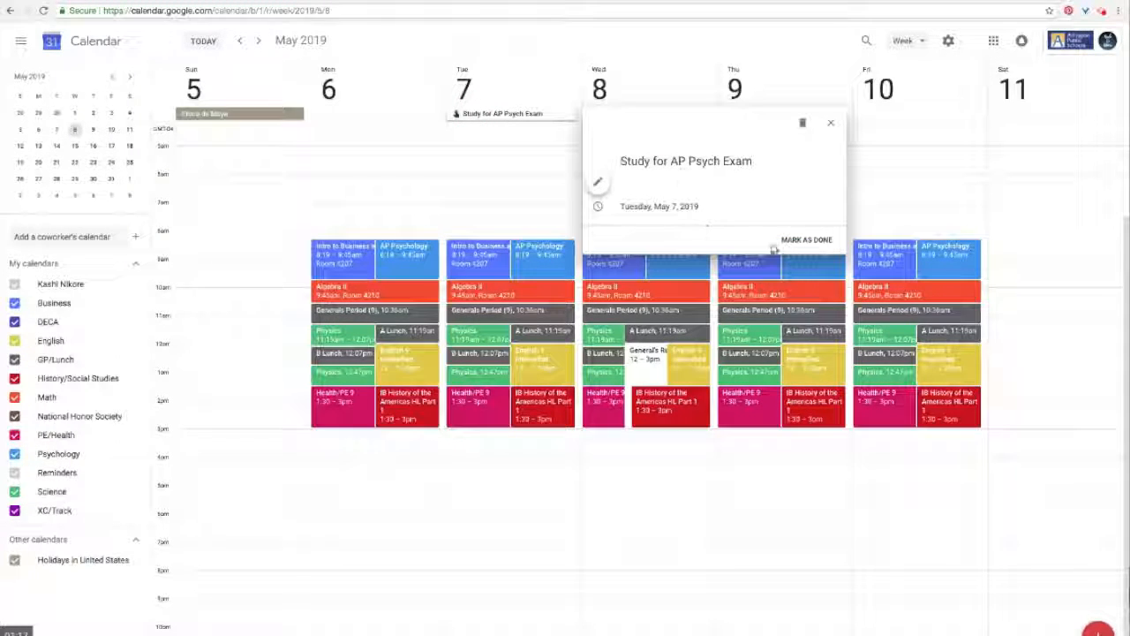
{"action": "left_click", "coordinate": [799, 239]}
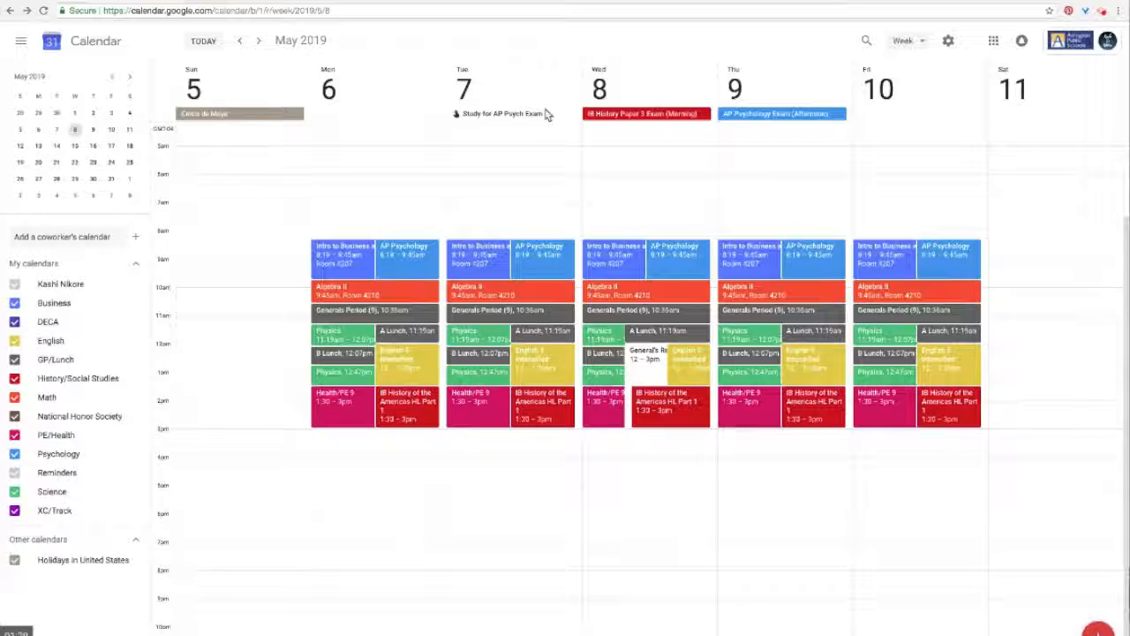
{"action": "left_click", "coordinate": [497, 117]}
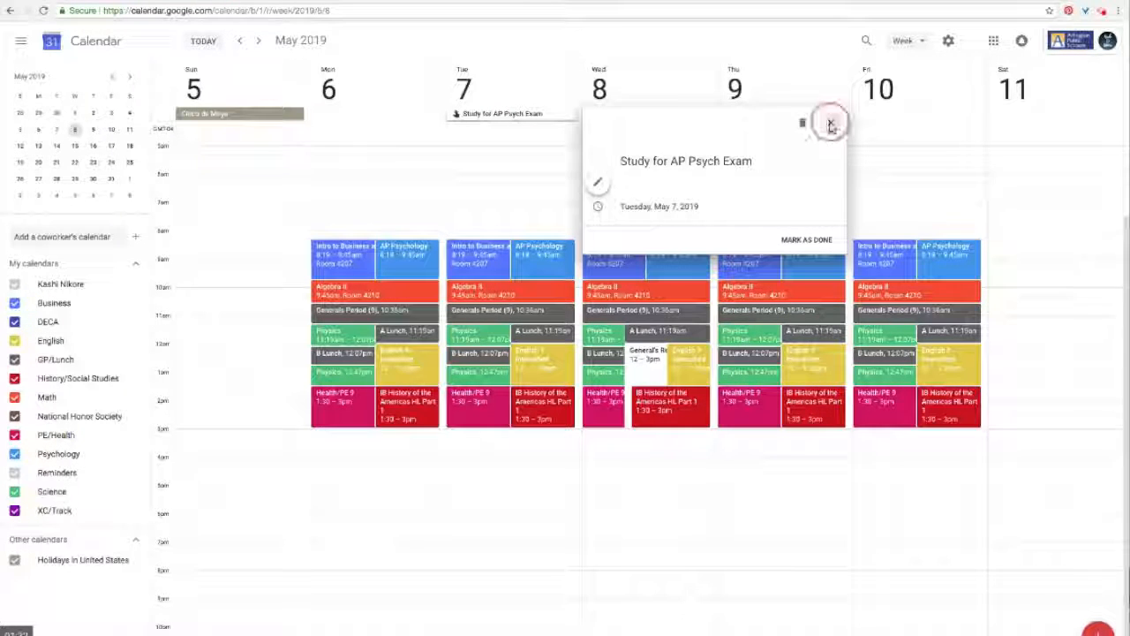
{"action": "left_click", "coordinate": [830, 125]}
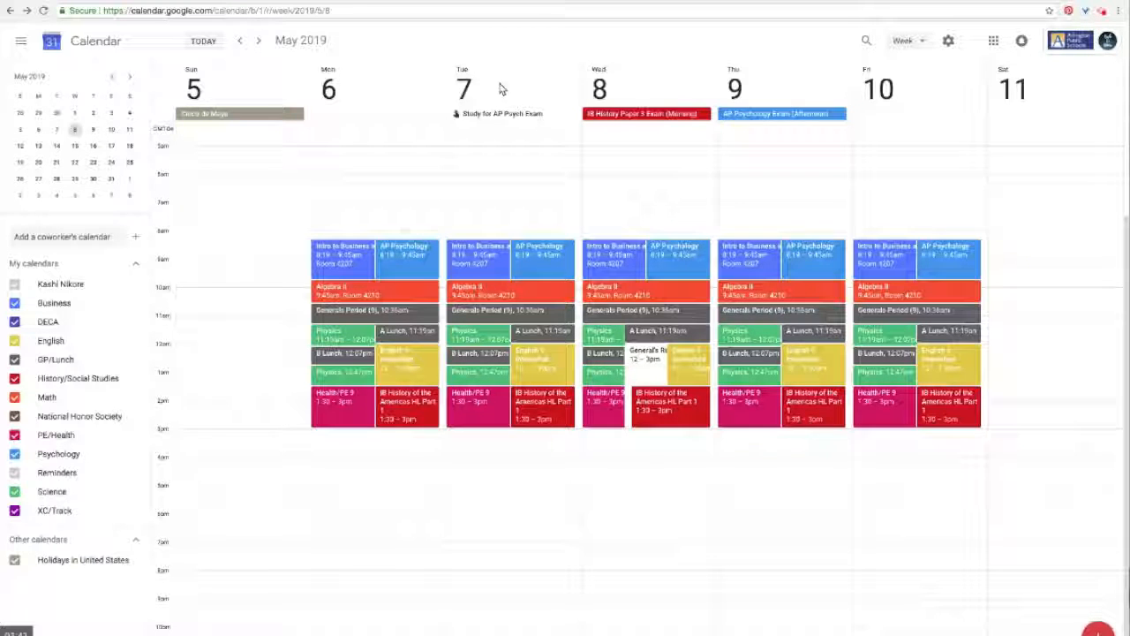
Step: Move the Study for AP Psych Exam reminder to May 8 and May 9, and back to May 7
{"action": "left_click_drag", "start_coordinate": [500, 114], "coordinate": [631, 120]}
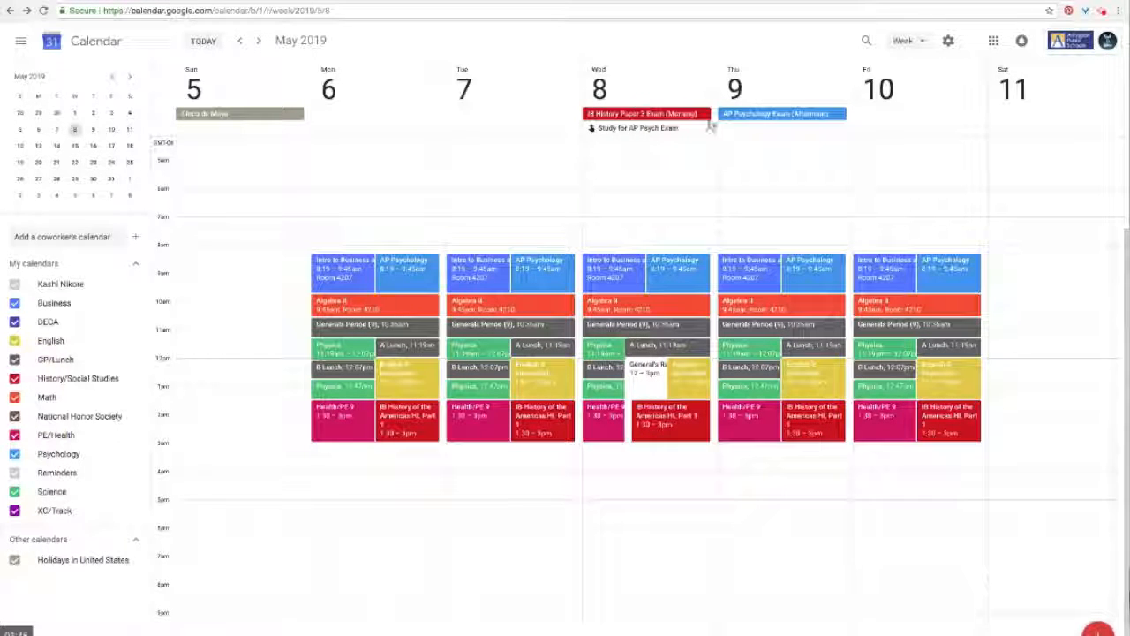
{"action": "left_click_drag", "start_coordinate": [653, 128], "coordinate": [752, 127]}
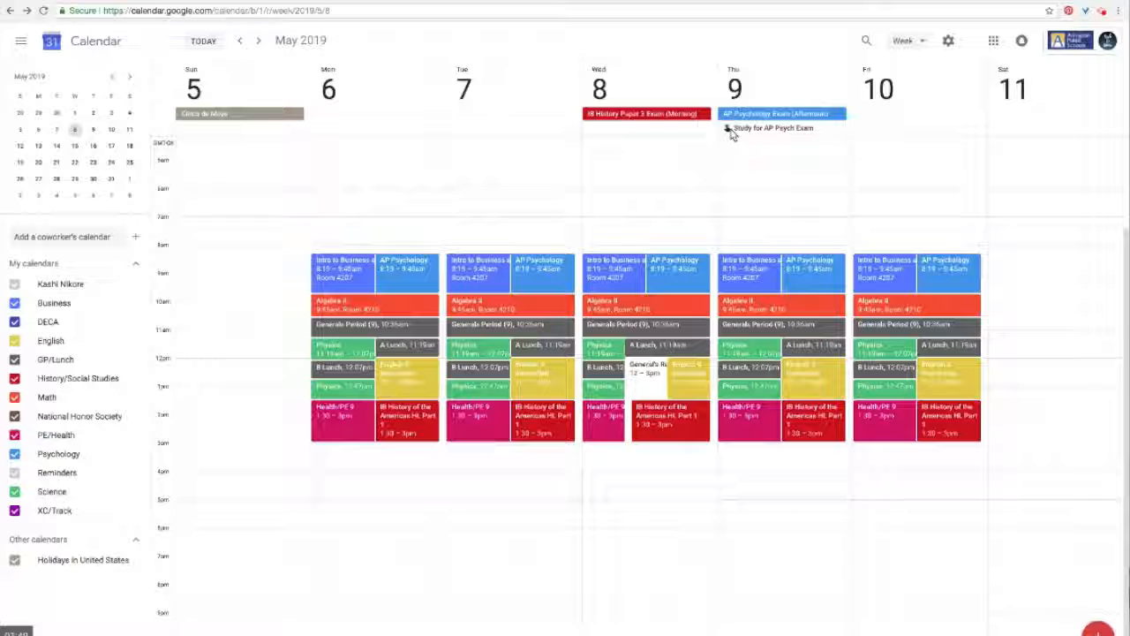
{"action": "left_click", "coordinate": [740, 131]}
{"action": "left_click_drag", "start_coordinate": [740, 131], "coordinate": [514, 94]}
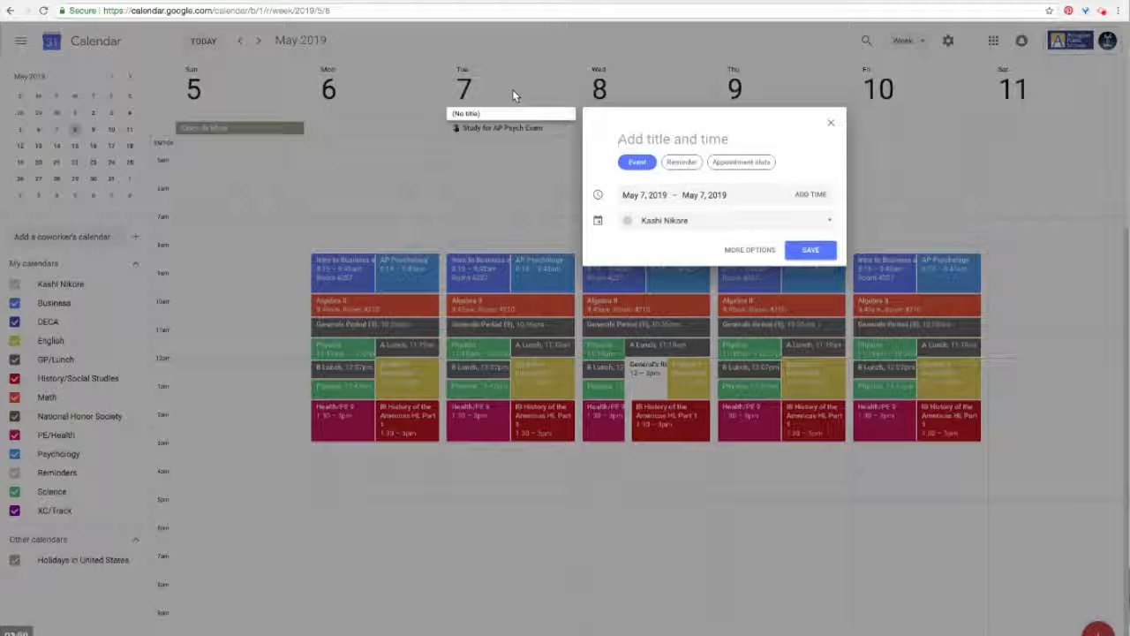
Step: Add an all-day reminder titled Make Lunch Night Before on May 7, 2019, and check that day's reminders
{"action": "type", "text": "Mak"}
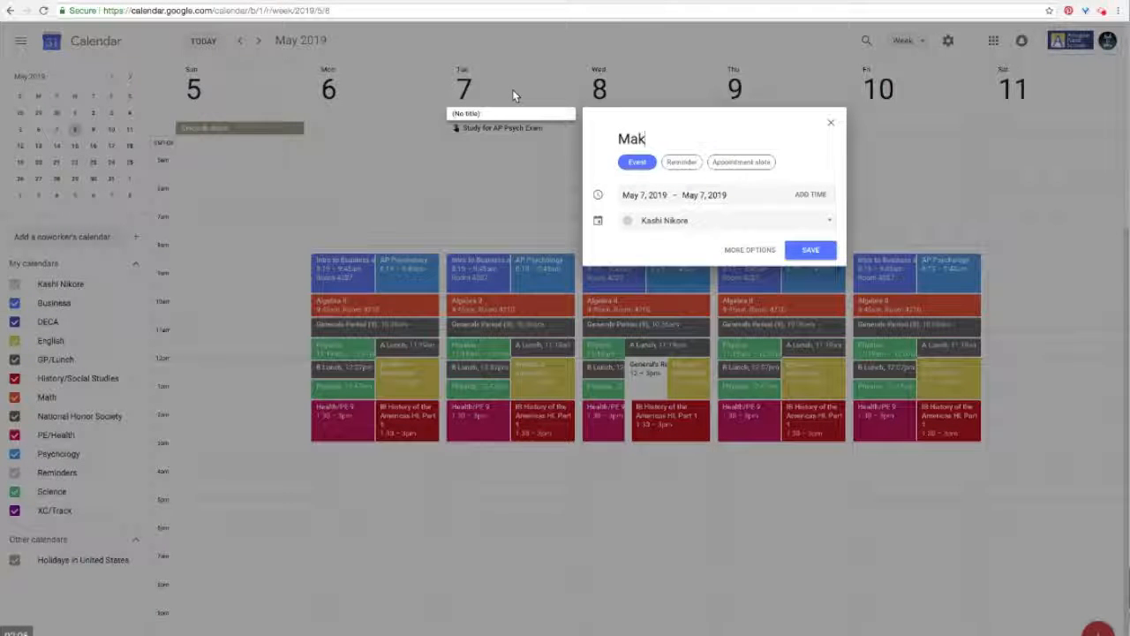
{"action": "type", "text": "e Lunch N"}
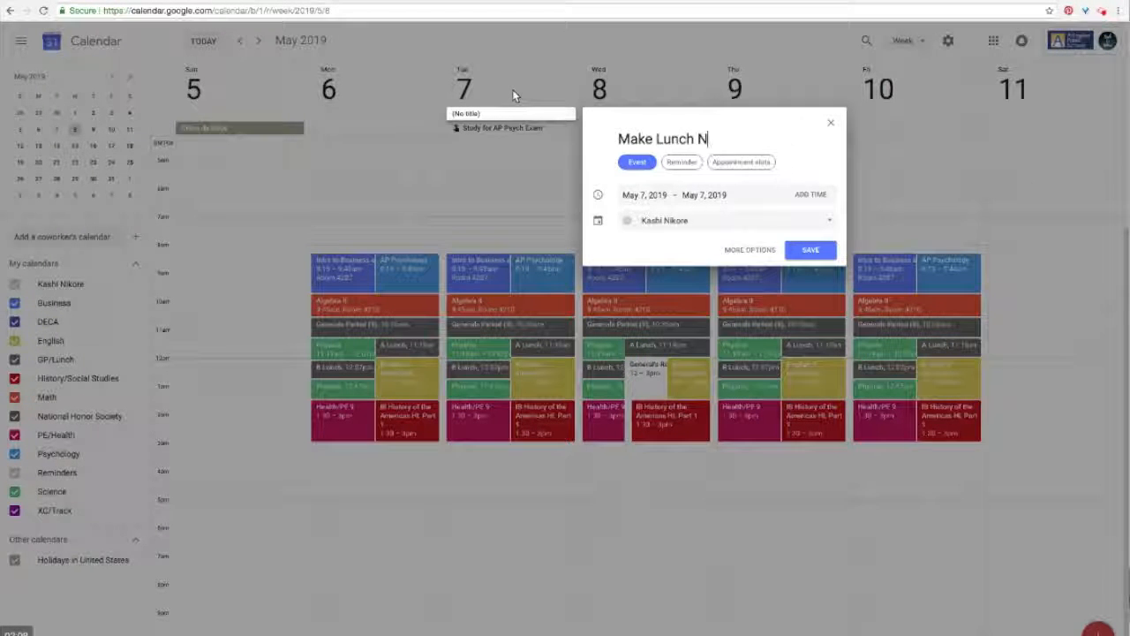
{"action": "type", "text": "ight Before"}
{"action": "left_click", "coordinate": [677, 164]}
{"action": "left_click", "coordinate": [811, 250]}
{"action": "left_click", "coordinate": [475, 115]}
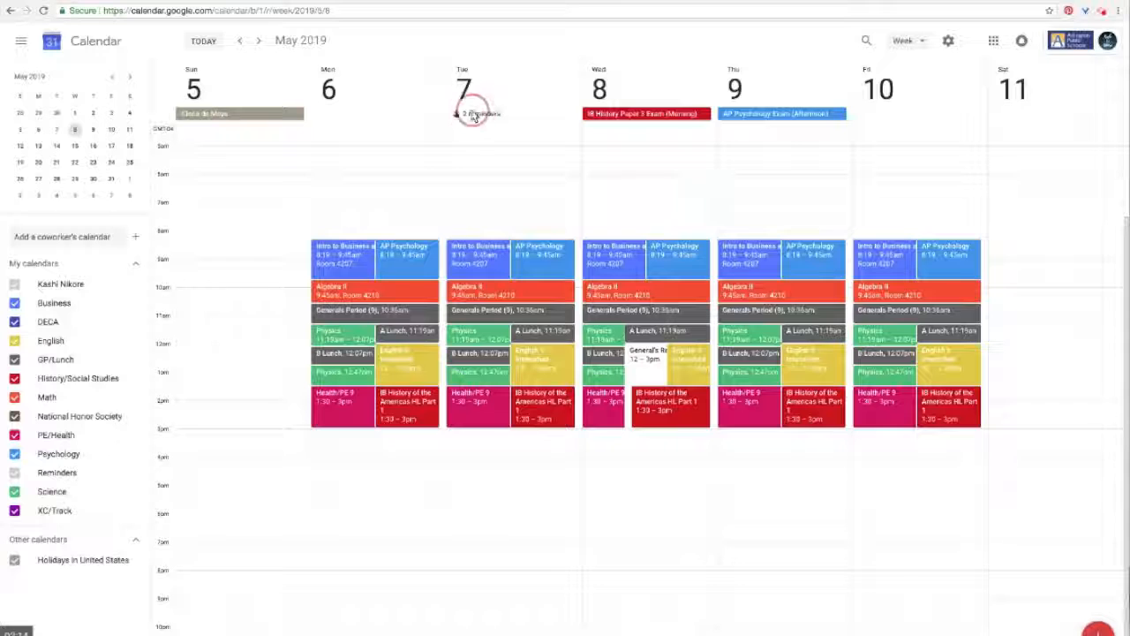
{"action": "left_click", "coordinate": [830, 125]}
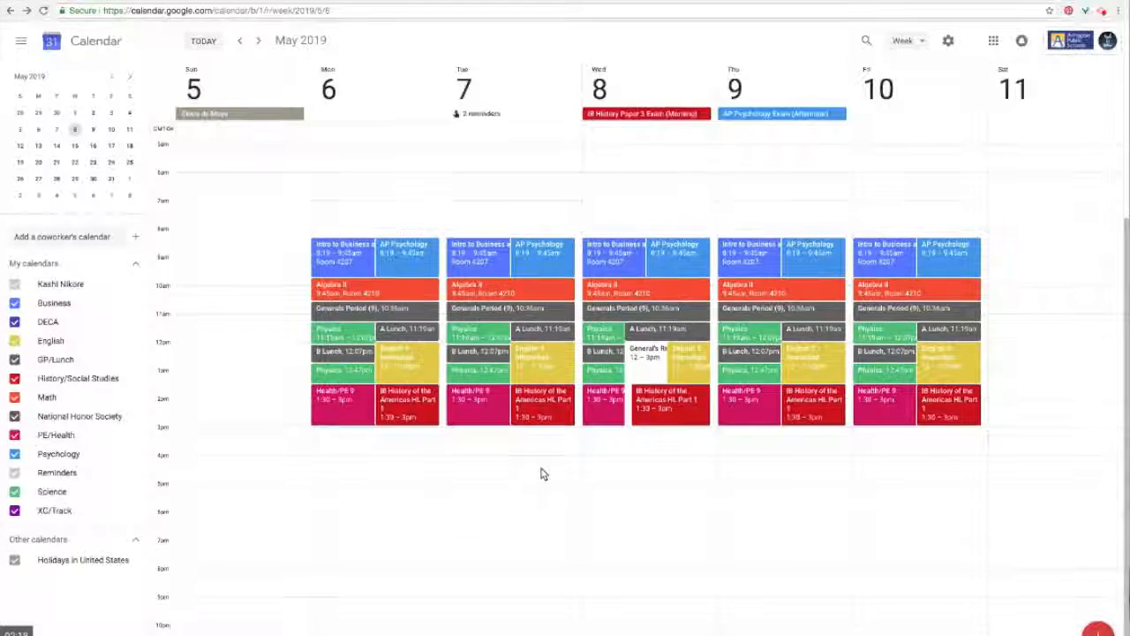
Step: Add a non-repeating reminder titled Make Lunch on May 7, 2019 at 9:00pm
{"action": "scroll", "coordinate": [540, 473], "scroll_direction": "down", "scroll_amount": 1}
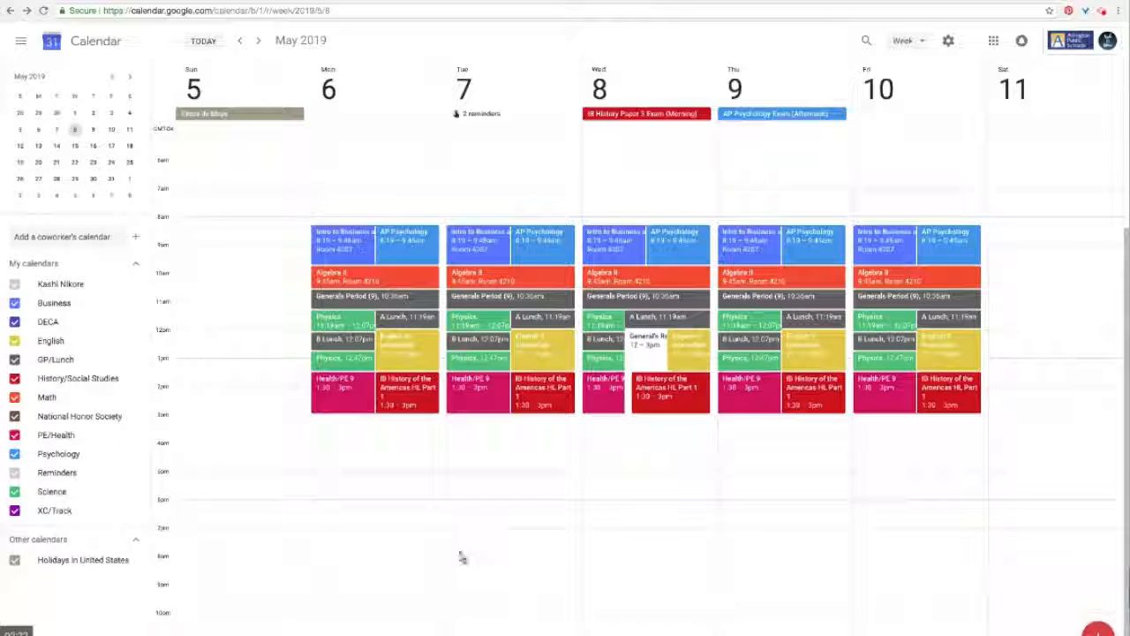
{"action": "left_click", "coordinate": [456, 587]}
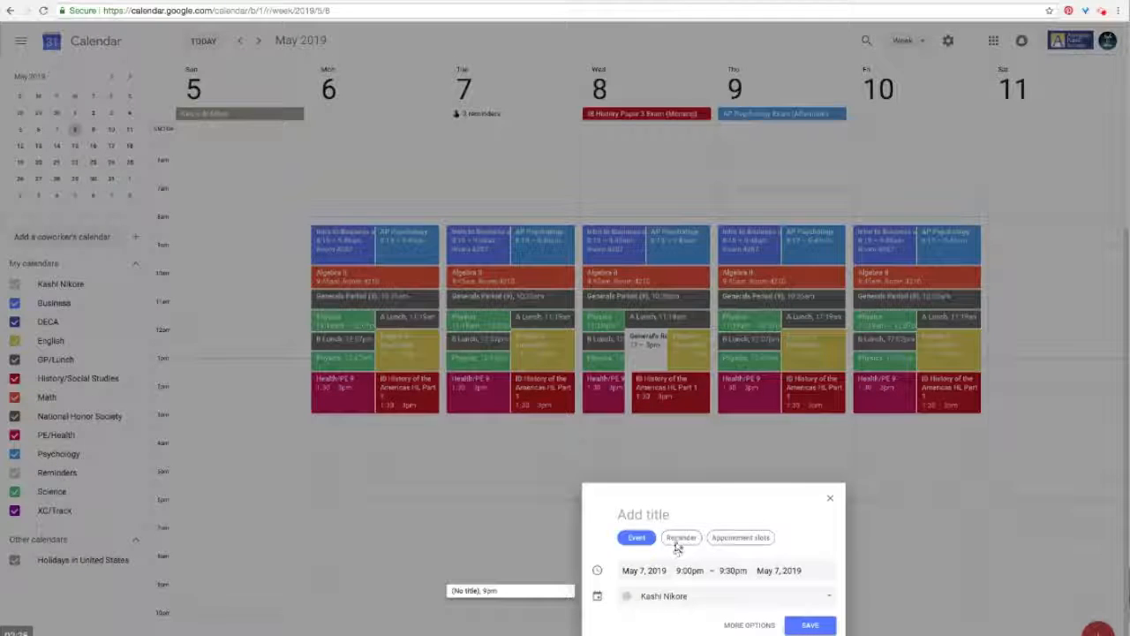
{"action": "left_click", "coordinate": [677, 546]}
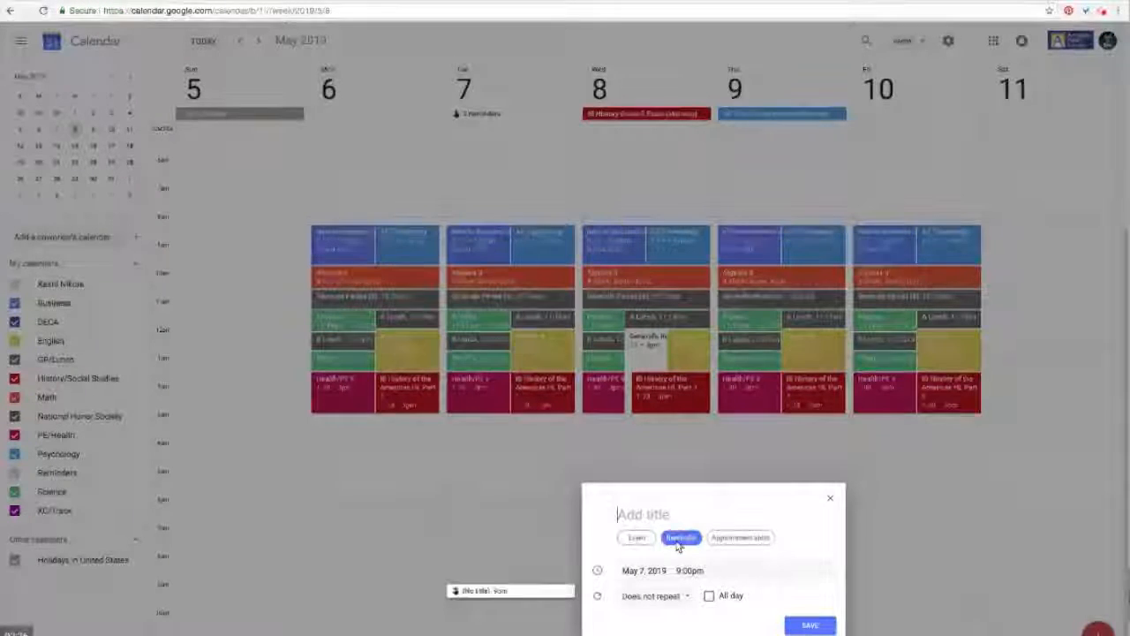
{"action": "left_click", "coordinate": [666, 519]}
{"action": "type", "text": "Make Lunch"}
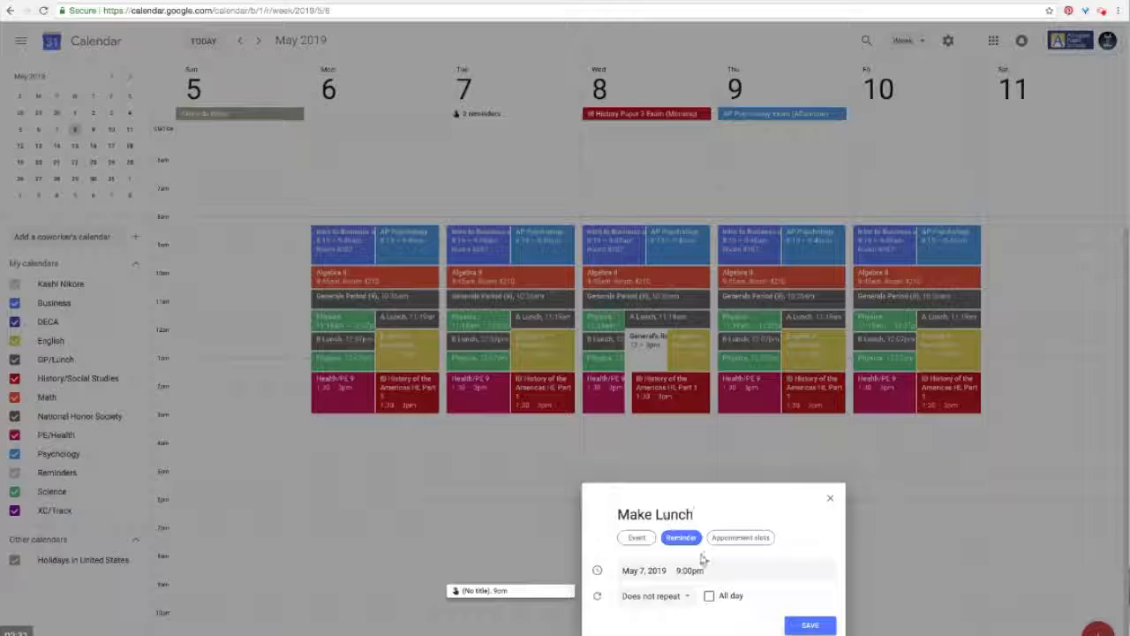
{"action": "left_click", "coordinate": [809, 624]}
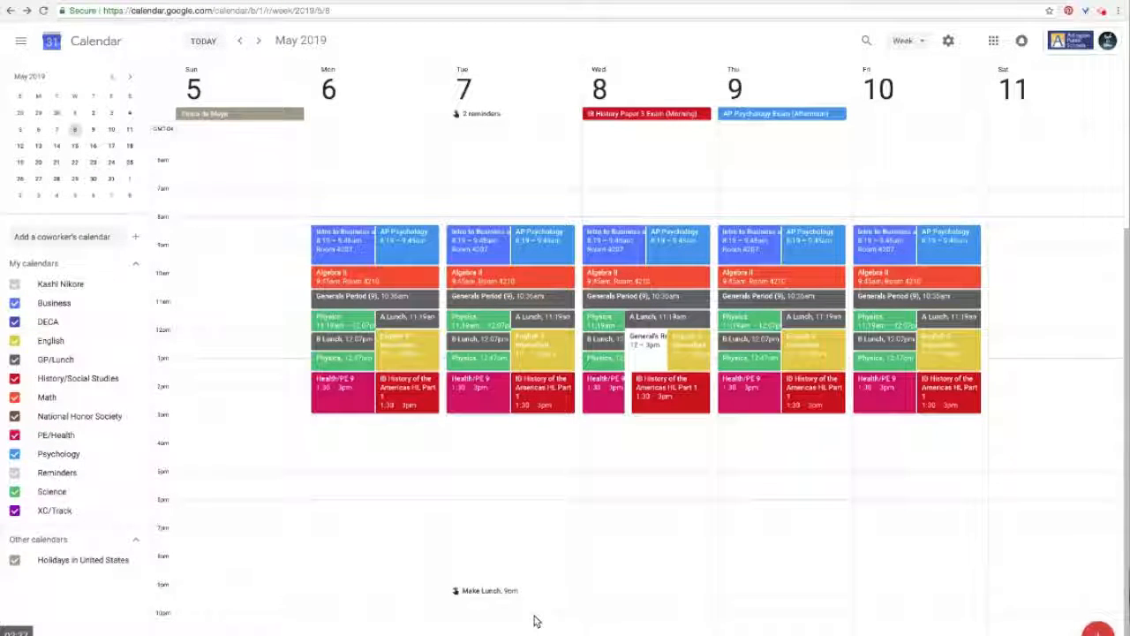
Step: Check the details of the timed Make Lunch reminder on May 7 and close them
{"action": "scroll", "coordinate": [497, 547], "scroll_direction": "up", "scroll_amount": 3}
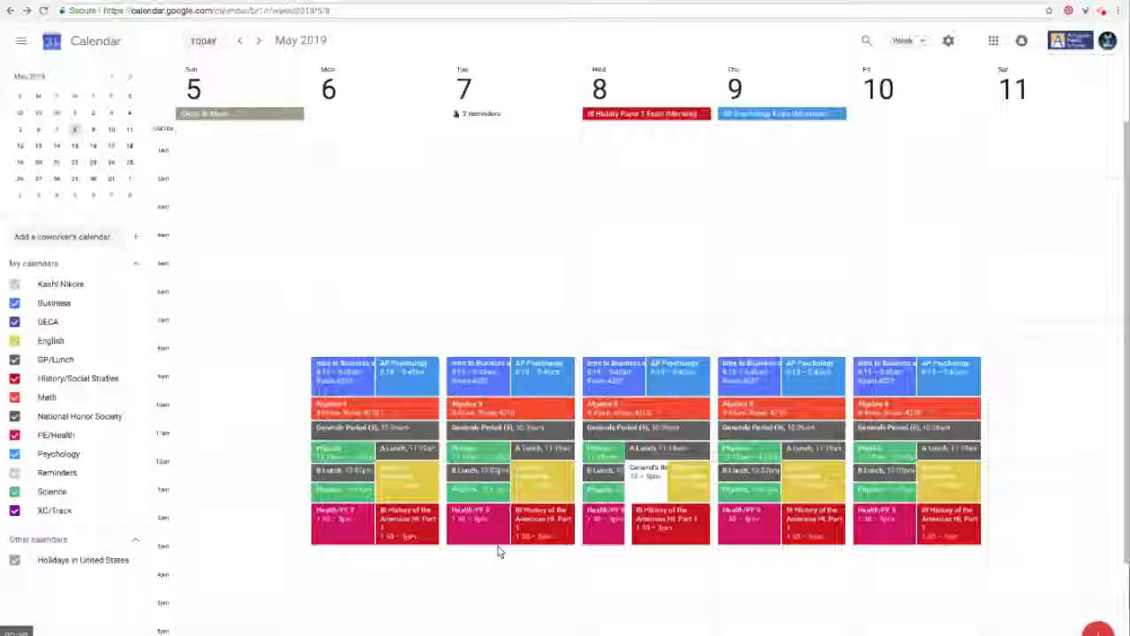
{"action": "scroll", "coordinate": [499, 552], "scroll_direction": "down", "scroll_amount": 3}
{"action": "left_click", "coordinate": [493, 591]}
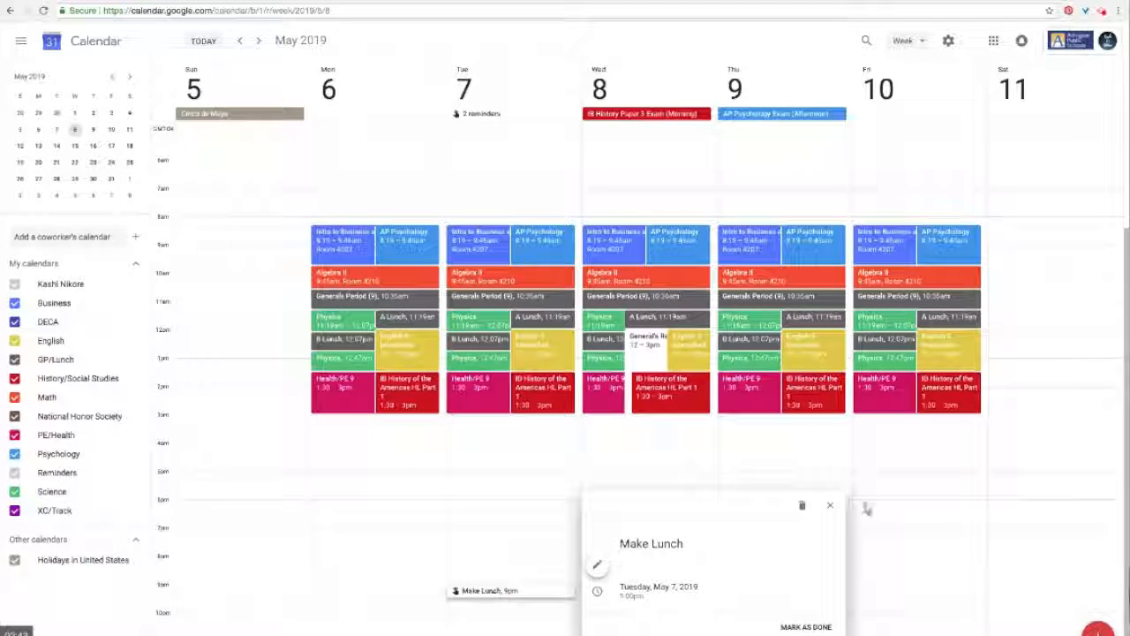
{"action": "left_click", "coordinate": [829, 505]}
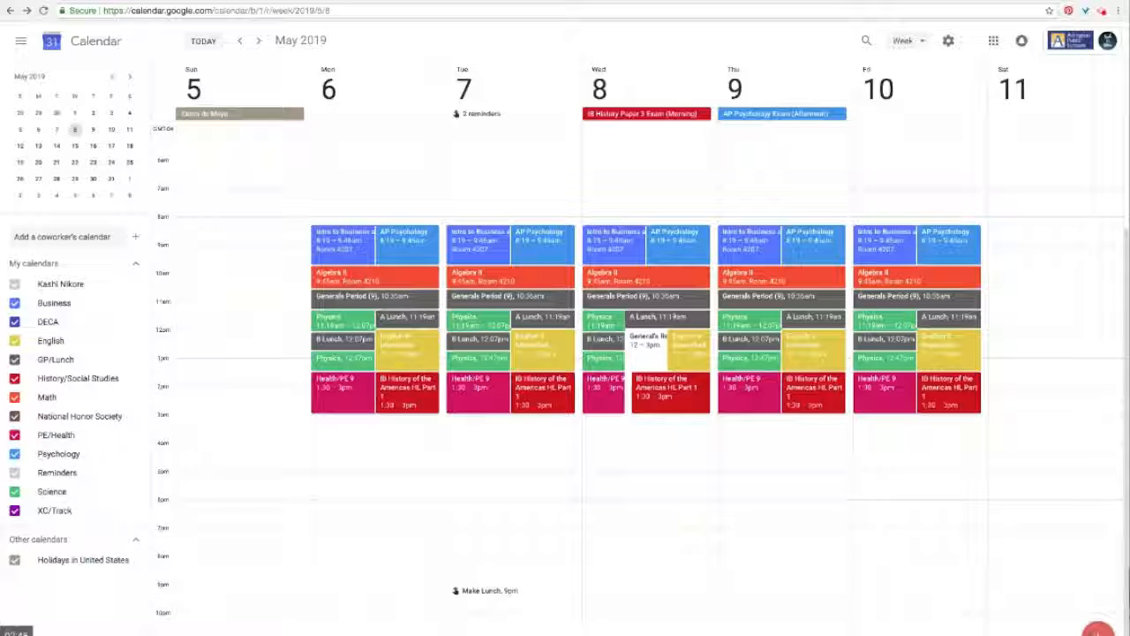
{"action": "left_click", "coordinate": [1097, 629]}
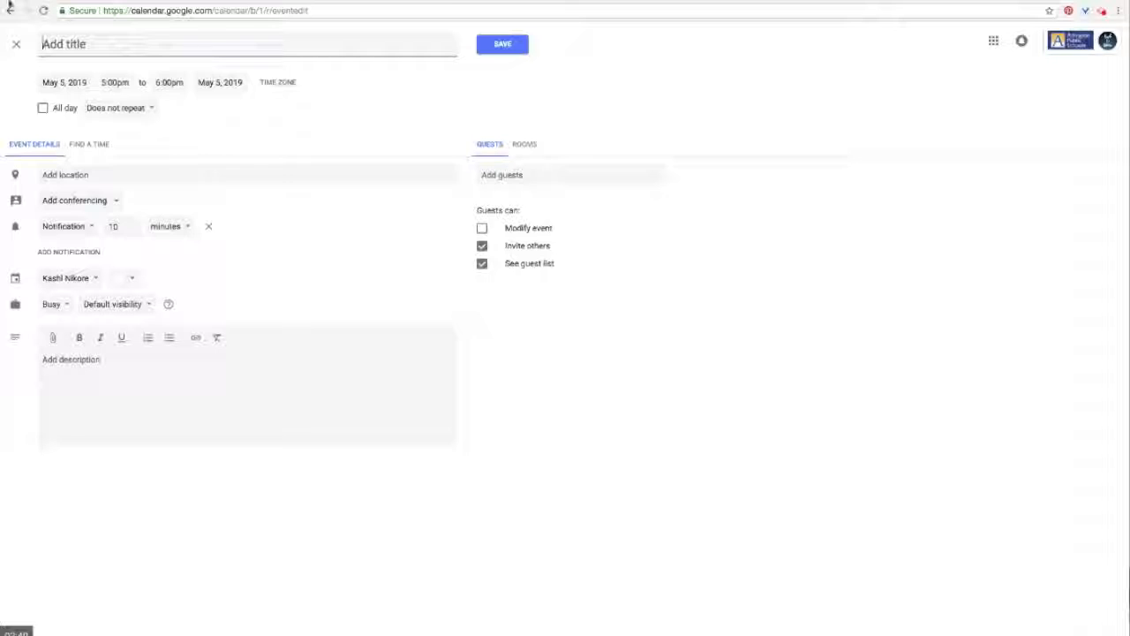
{"action": "left_click", "coordinate": [18, 44]}
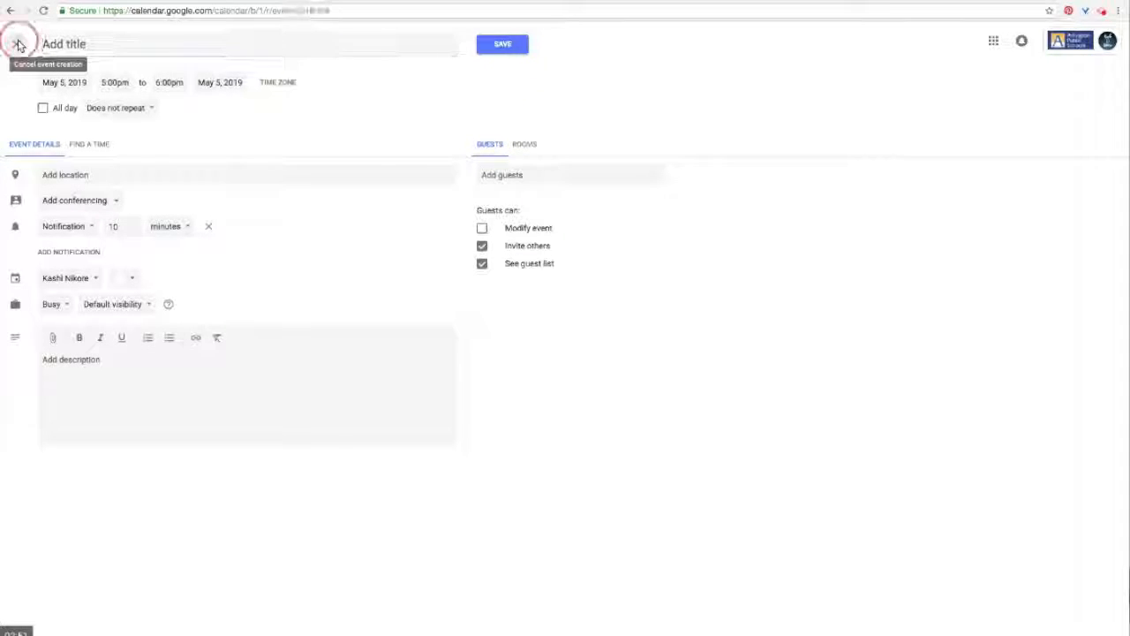
{"action": "left_click", "coordinate": [398, 115]}
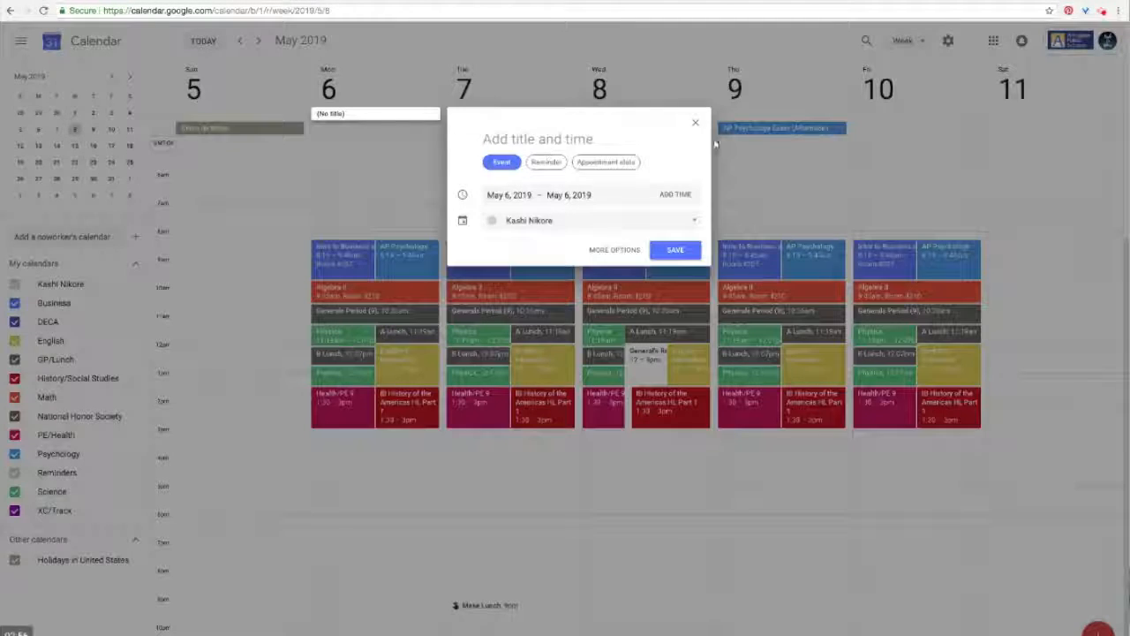
{"action": "left_click", "coordinate": [703, 127]}
Step: Mark the all-day Make Lunch Night Before reminder on May 7 as done from the Schedule view and return to the Week view
{"action": "left_click", "coordinate": [902, 40]}
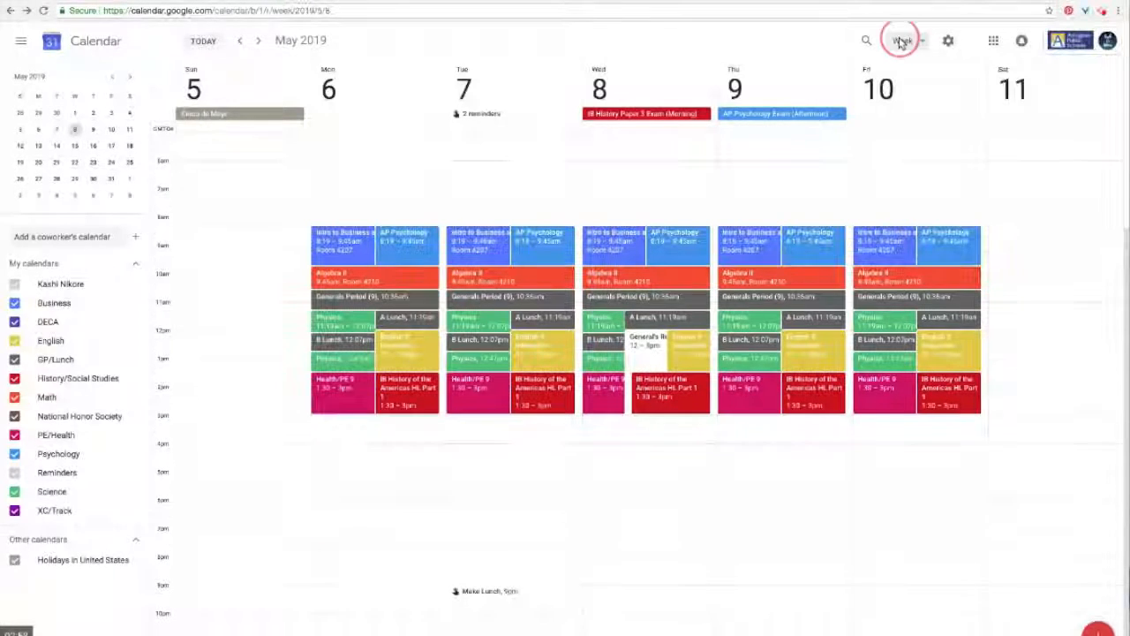
{"action": "left_click", "coordinate": [932, 159]}
{"action": "left_click", "coordinate": [375, 74]}
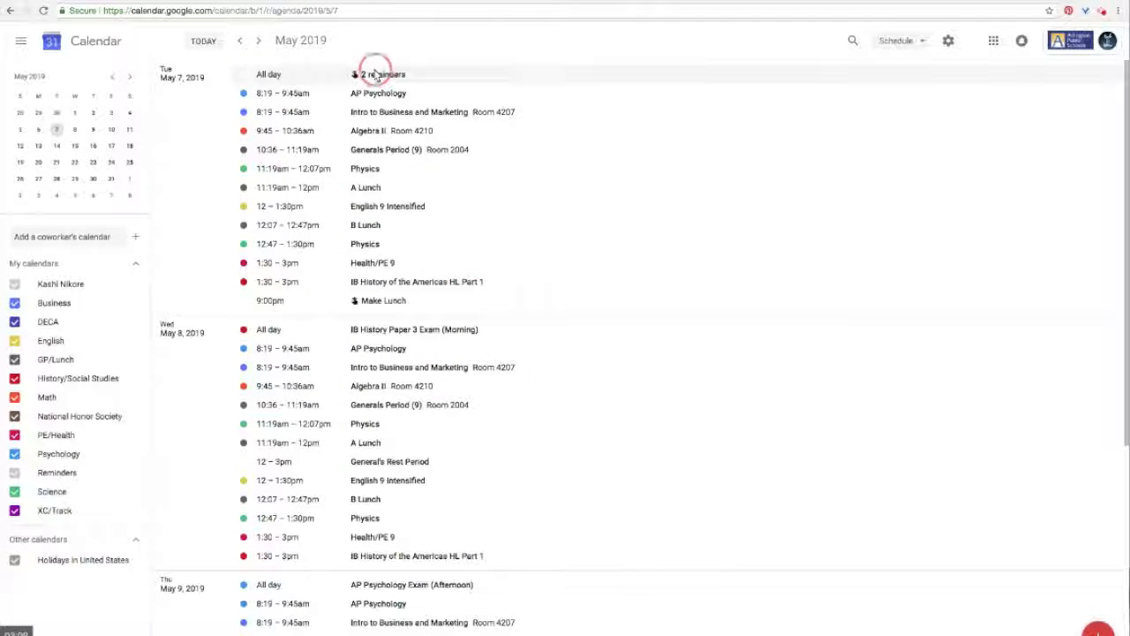
{"action": "mouse_move", "coordinate": [730, 204]}
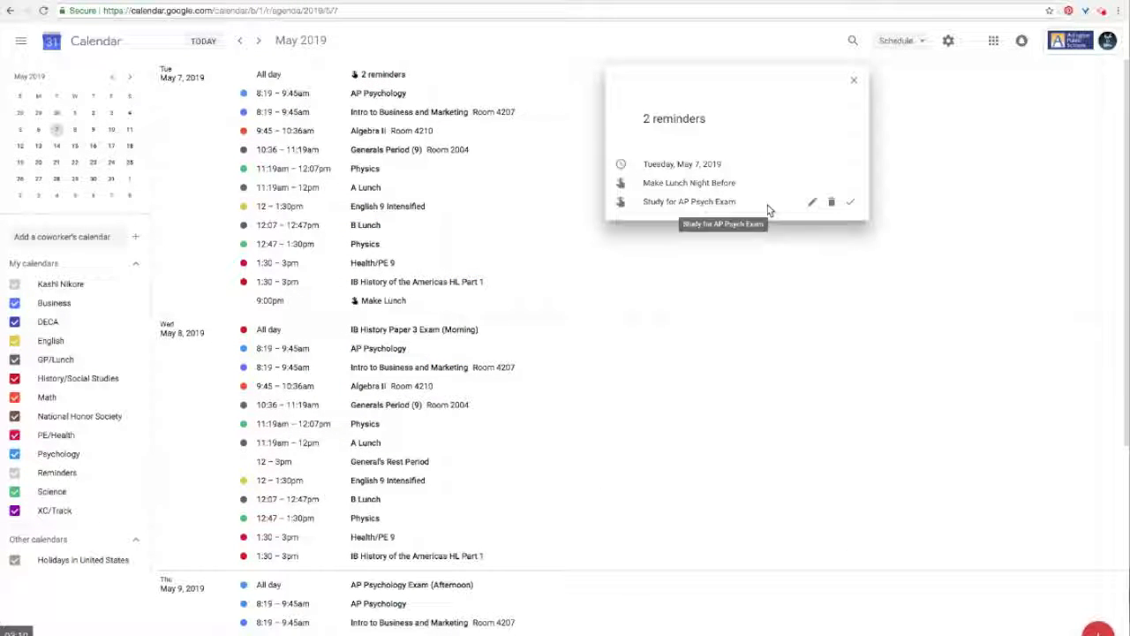
{"action": "left_click", "coordinate": [852, 196]}
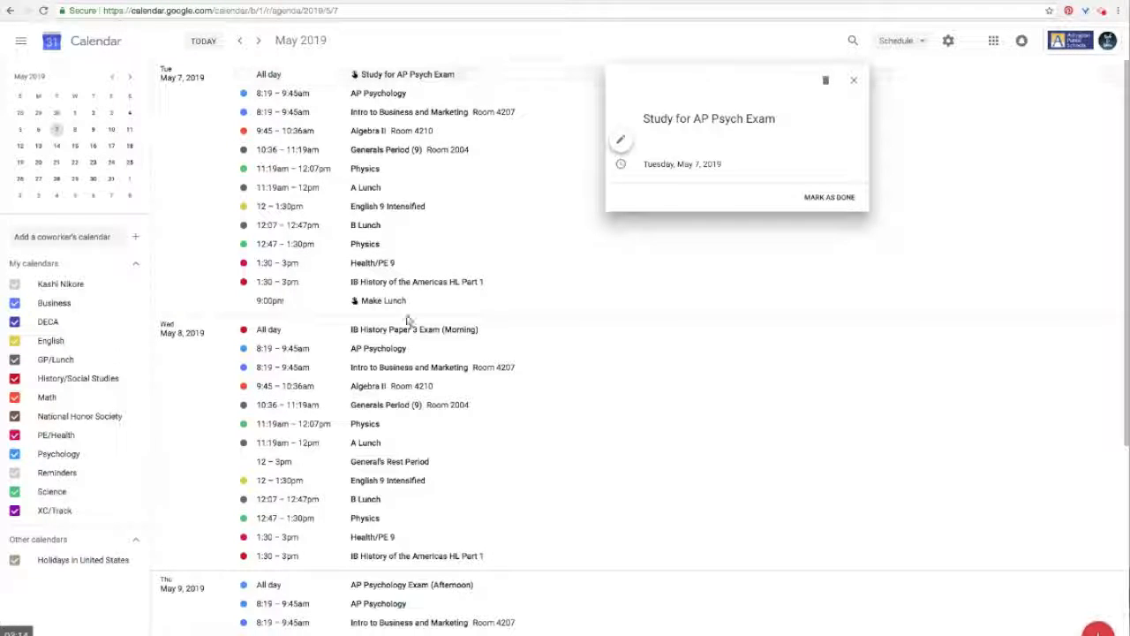
{"action": "left_click", "coordinate": [390, 39]}
{"action": "left_click", "coordinate": [899, 40]}
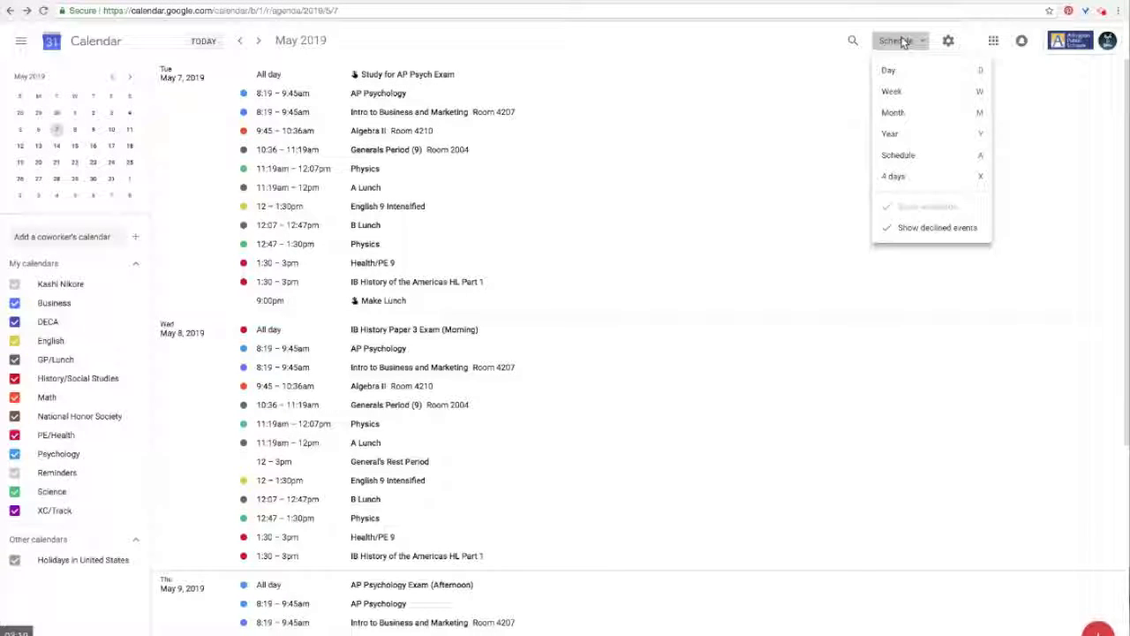
{"action": "left_click", "coordinate": [902, 98]}
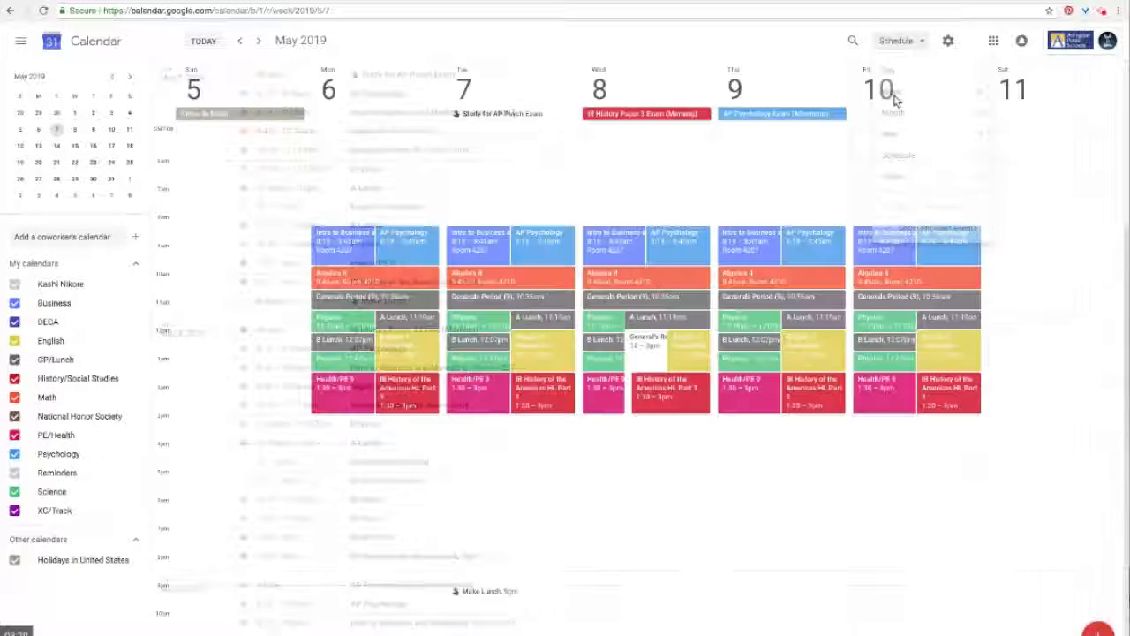